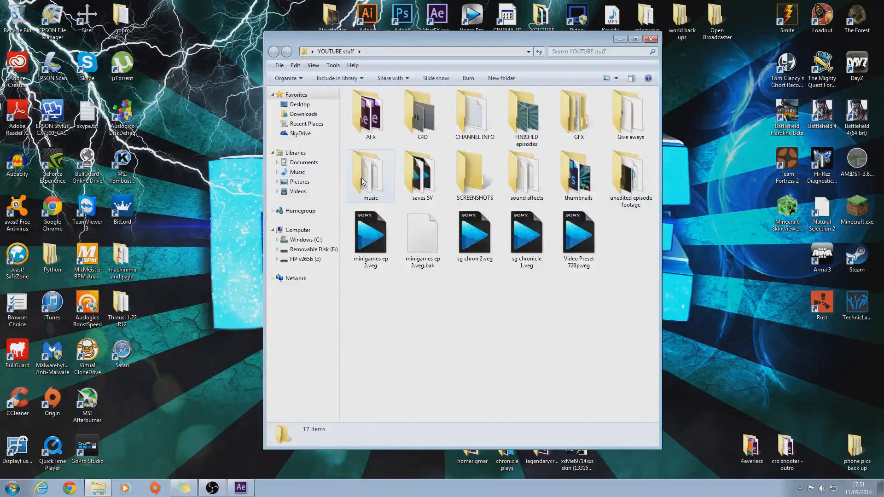
Look through the 3d text images and the backgrounds in the GFX folder, and select background 2.jpg.
{"action": "left_click", "coordinate": [575, 127]}
{"action": "double_click", "coordinate": [574, 126]}
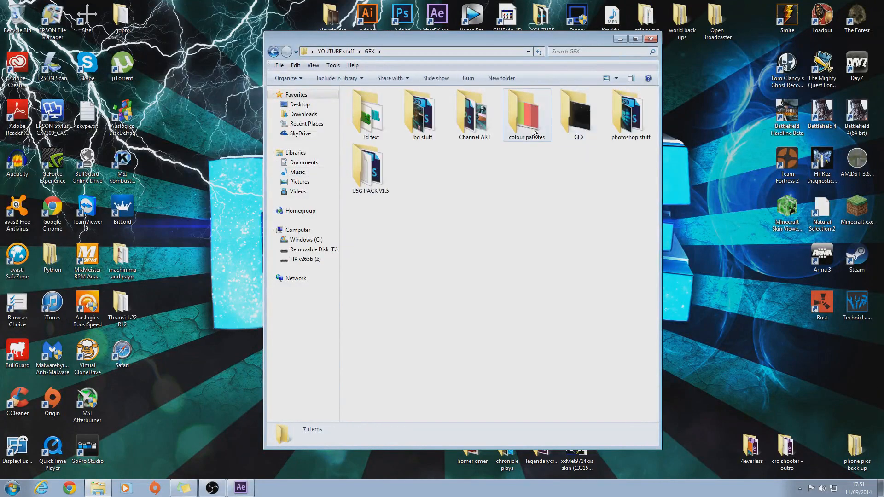
{"action": "double_click", "coordinate": [383, 126]}
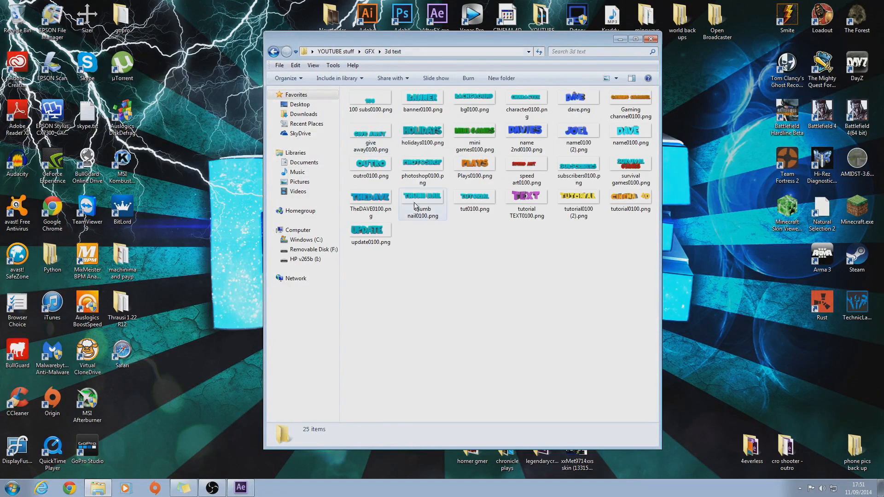
{"action": "key", "text": "BackSpace"}
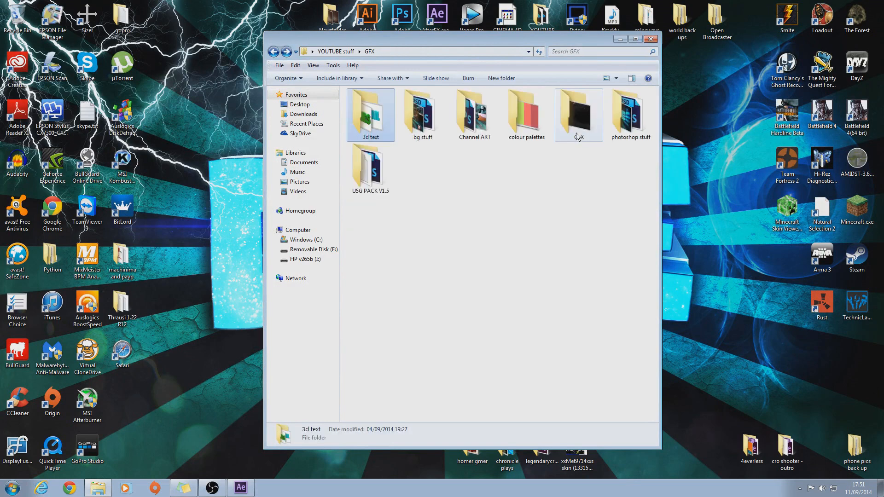
{"action": "double_click", "coordinate": [576, 133]}
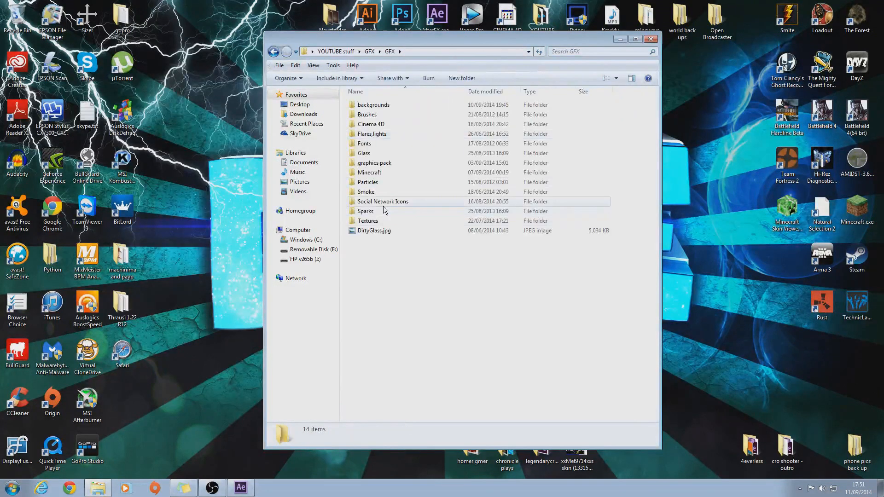
{"action": "double_click", "coordinate": [373, 105]}
{"action": "scroll", "coordinate": [584, 351], "scroll_direction": "down", "scroll_amount": 3}
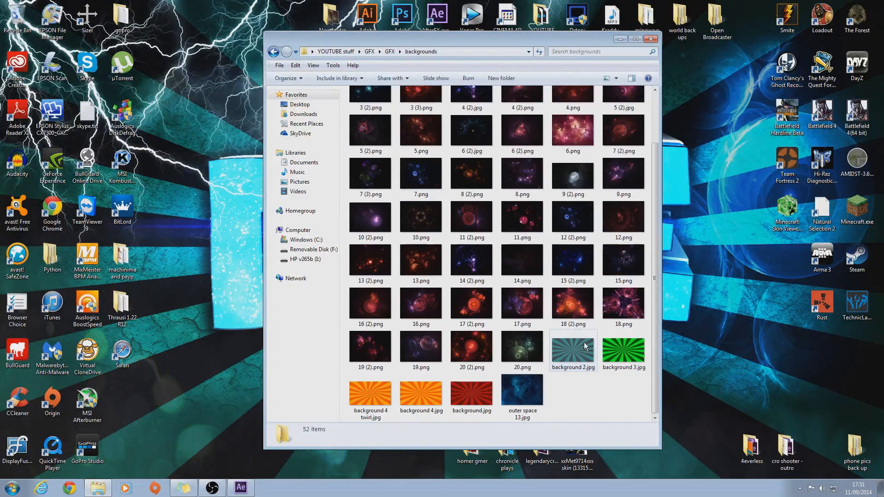
{"action": "left_click", "coordinate": [582, 353]}
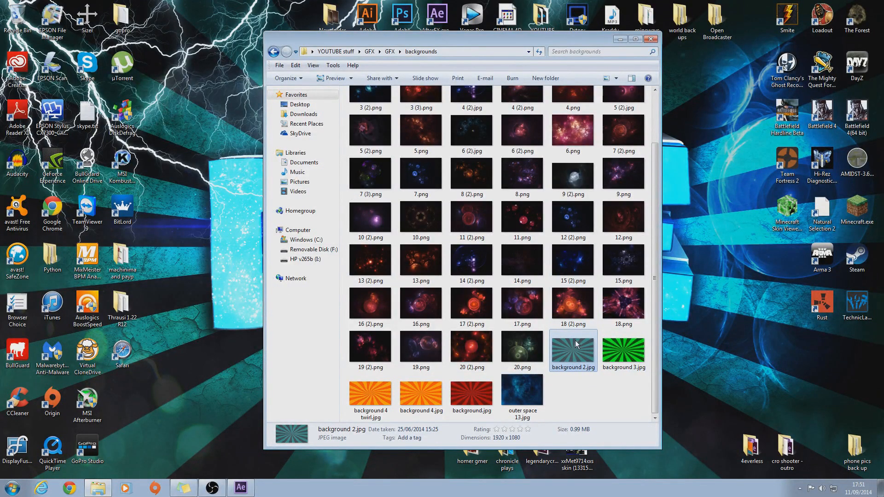
Switch to After Effects and create a new composition named intro.
{"action": "left_click", "coordinate": [620, 39]}
{"action": "left_click", "coordinate": [240, 488]}
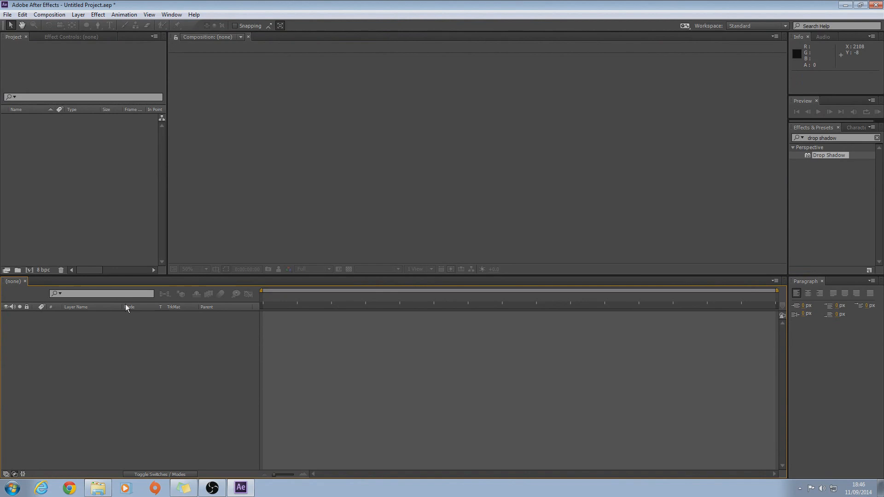
{"action": "left_click", "coordinate": [29, 270]}
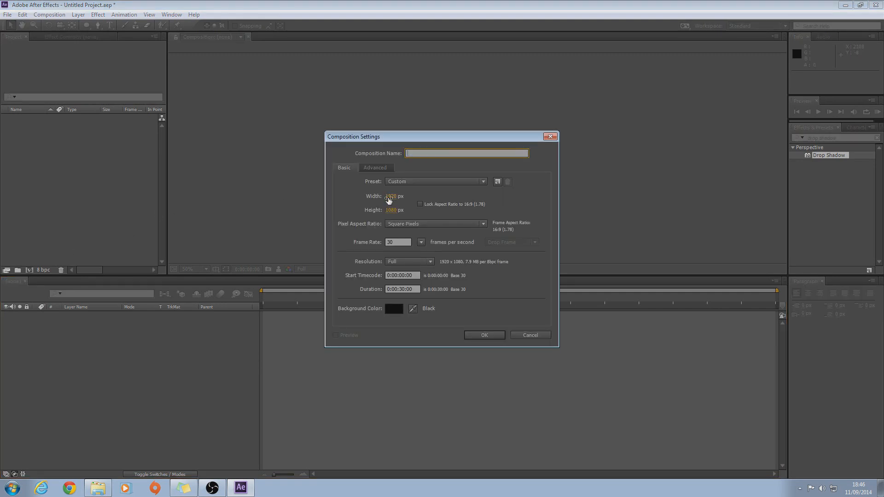
{"action": "type", "text": "intro"}
{"action": "left_click", "coordinate": [493, 335]}
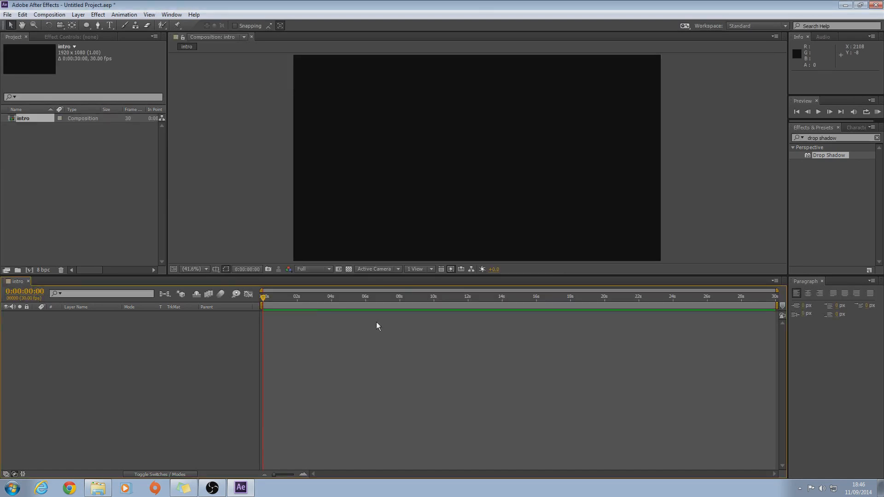
Switch to the file explorer and open the backgrounds folder inside YOUTUBE stuff > GFX > GFX.
{"action": "left_click", "coordinate": [98, 488]}
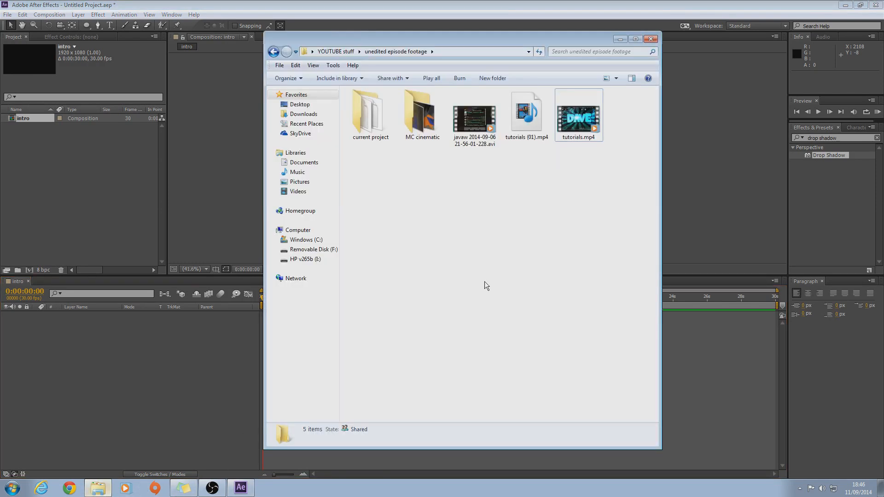
{"action": "key", "text": "BackSpace"}
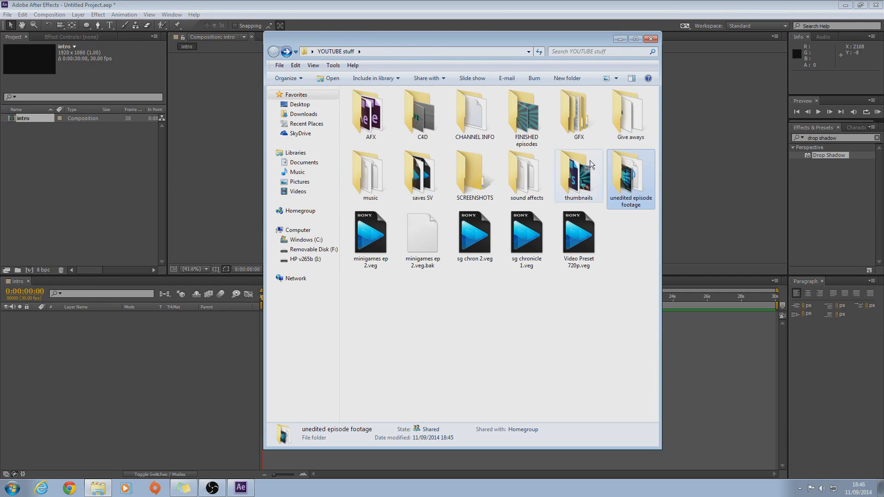
{"action": "double_click", "coordinate": [575, 129]}
{"action": "double_click", "coordinate": [575, 130]}
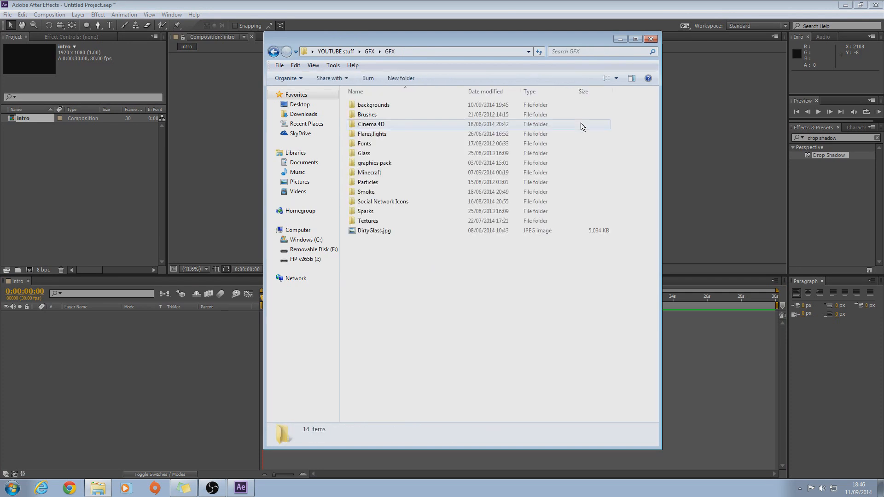
{"action": "left_click", "coordinate": [373, 106]}
{"action": "left_click", "coordinate": [372, 106]}
{"action": "left_click", "coordinate": [400, 105]}
{"action": "left_click", "coordinate": [401, 140]}
{"action": "left_click", "coordinate": [385, 105]}
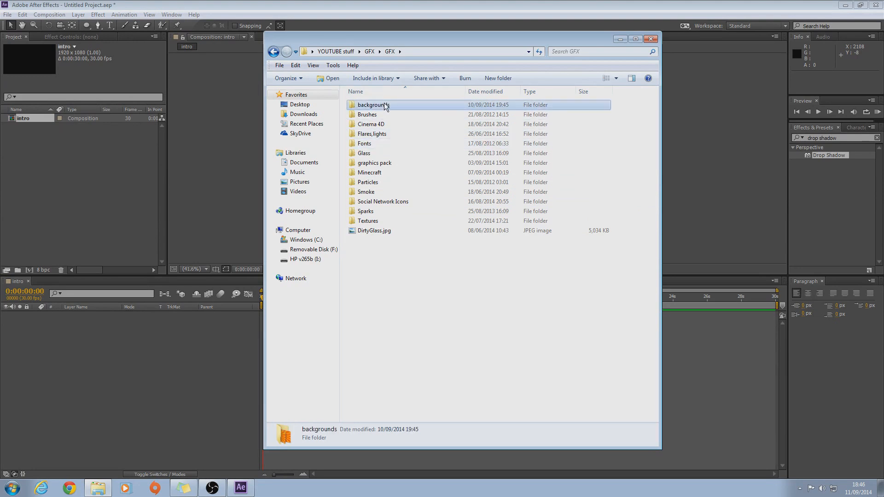
{"action": "double_click", "coordinate": [385, 105]}
{"action": "scroll", "coordinate": [576, 349], "scroll_direction": "down", "scroll_amount": 3}
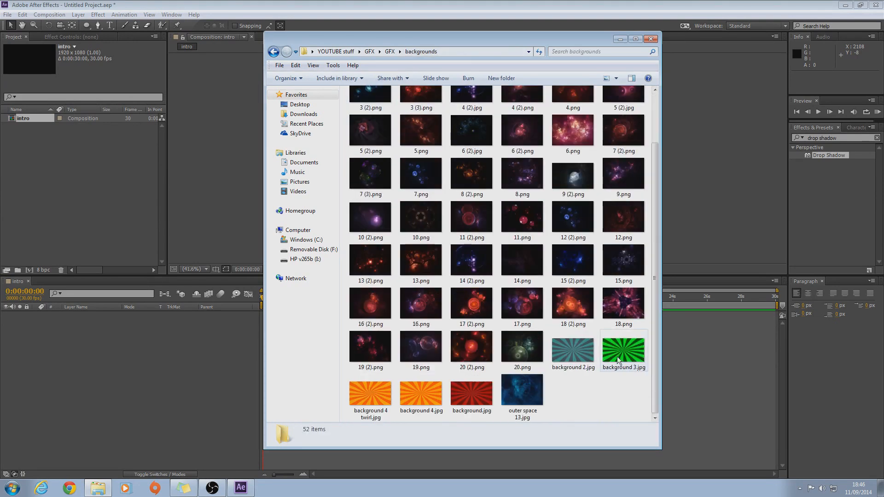
Import background 2.jpg into the After Effects project.
{"action": "left_click", "coordinate": [578, 353]}
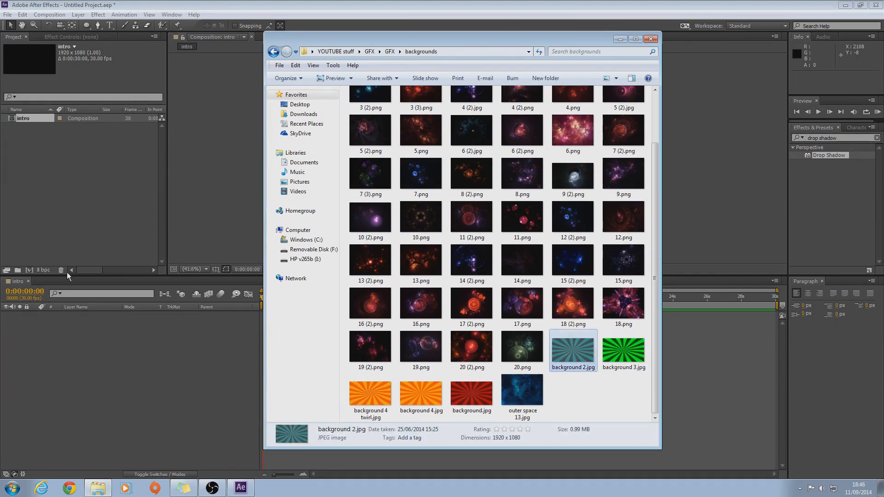
{"action": "left_click_drag", "start_coordinate": [68, 275], "coordinate": [103, 193]}
{"action": "left_click_drag", "start_coordinate": [331, 81], "coordinate": [334, 50]}
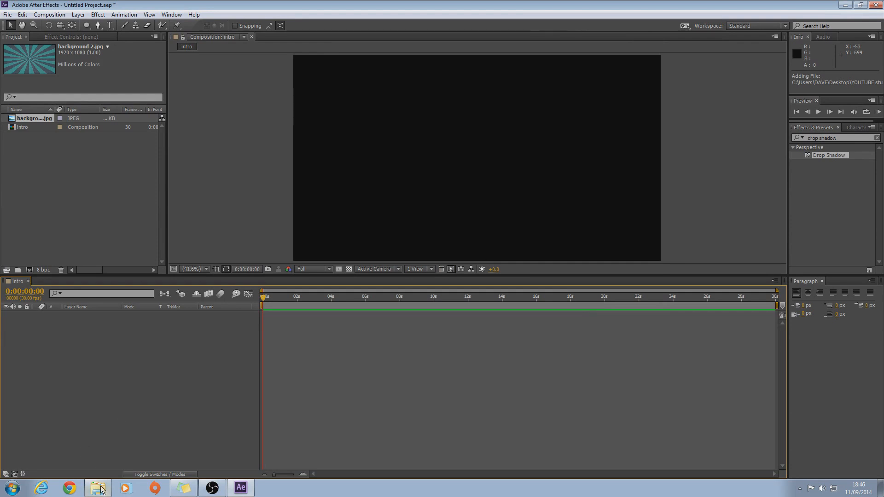
Import TheDAVE0100.png from the GFX > 3d text folder into the After Effects project.
{"action": "left_click", "coordinate": [97, 488]}
{"action": "key", "text": "BackSpace"}
{"action": "double_click", "coordinate": [364, 165]}
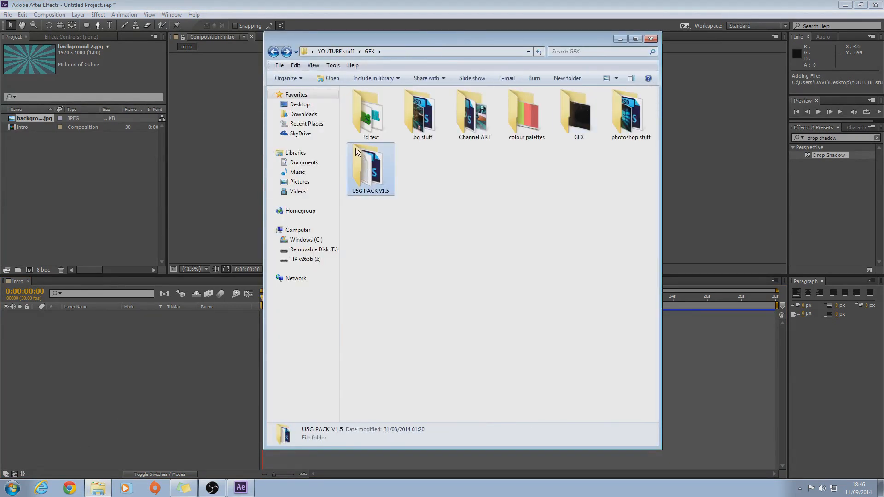
{"action": "double_click", "coordinate": [371, 119]}
{"action": "left_click_drag", "start_coordinate": [370, 198], "coordinate": [75, 168]}
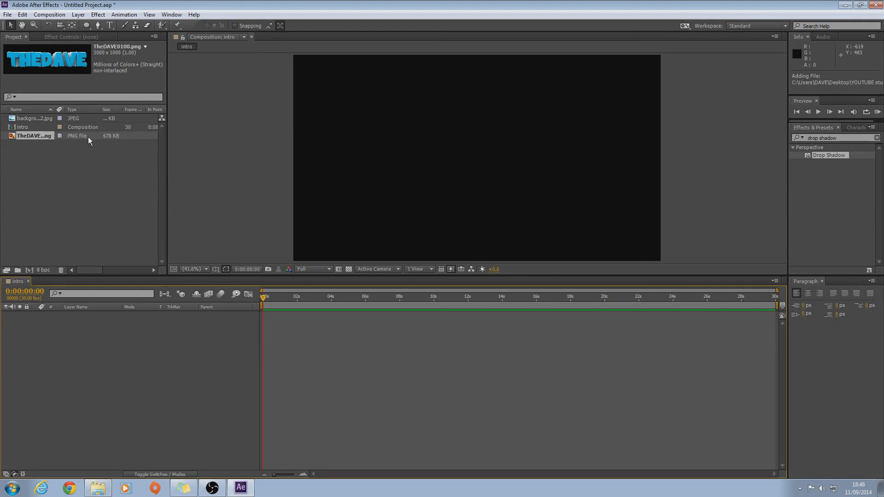
Place background 2.jpg as a layer in the intro composition.
{"action": "left_click_drag", "start_coordinate": [29, 119], "coordinate": [101, 340]}
{"action": "left_click", "coordinate": [116, 358]}
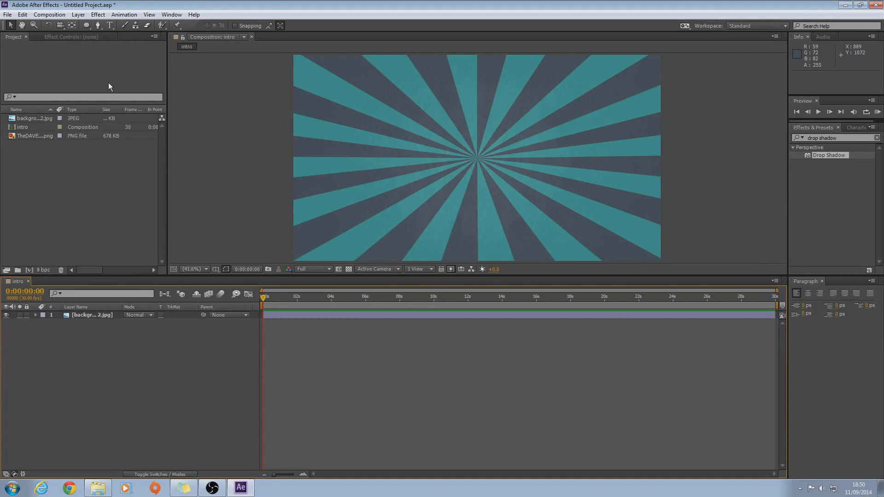
{"action": "mouse_move", "coordinate": [86, 25]}
{"action": "left_mouse_down"}
{"action": "mouse_move", "coordinate": [120, 35]}
{"action": "mouse_move", "coordinate": [89, 26]}
{"action": "mouse_move", "coordinate": [126, 64]}
{"action": "mouse_move", "coordinate": [130, 49]}
{"action": "left_mouse_up"}
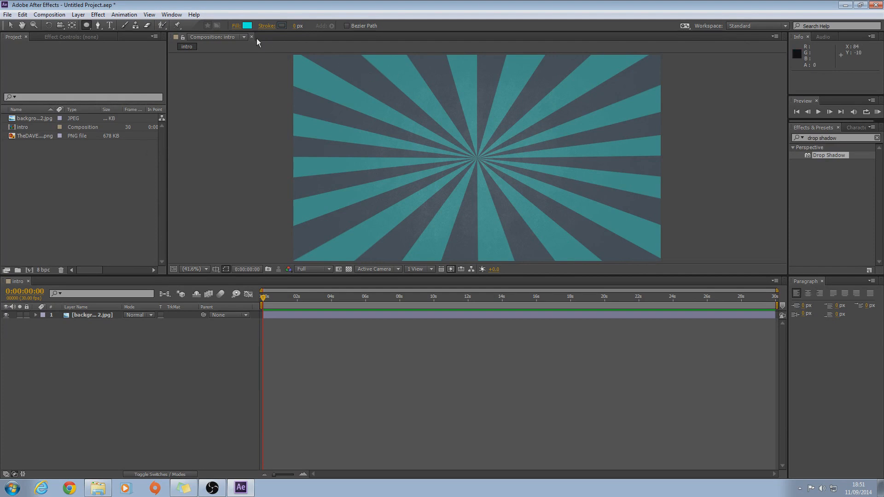
{"action": "left_click", "coordinate": [248, 25]}
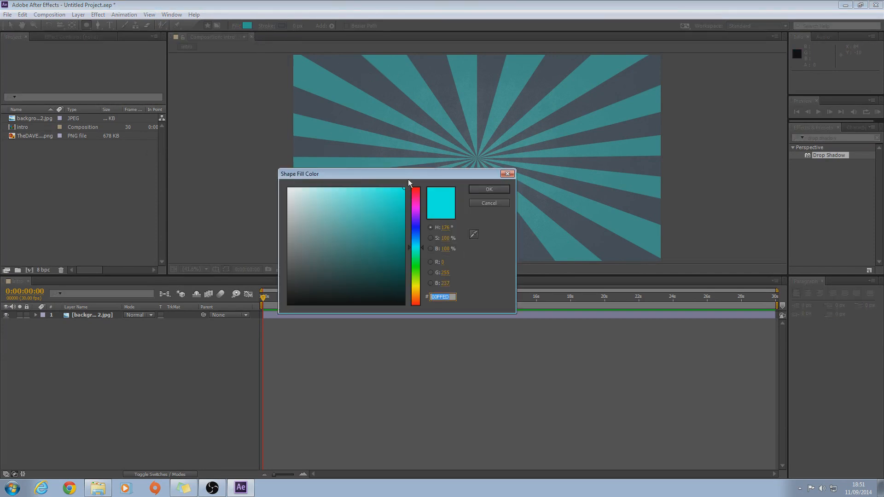
{"action": "left_click", "coordinate": [474, 235]}
{"action": "left_click", "coordinate": [316, 79]}
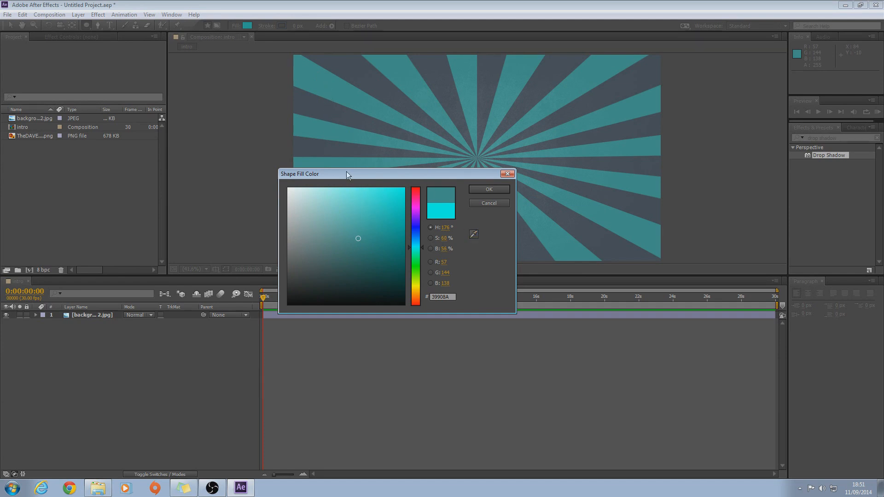
{"action": "left_click", "coordinate": [503, 191]}
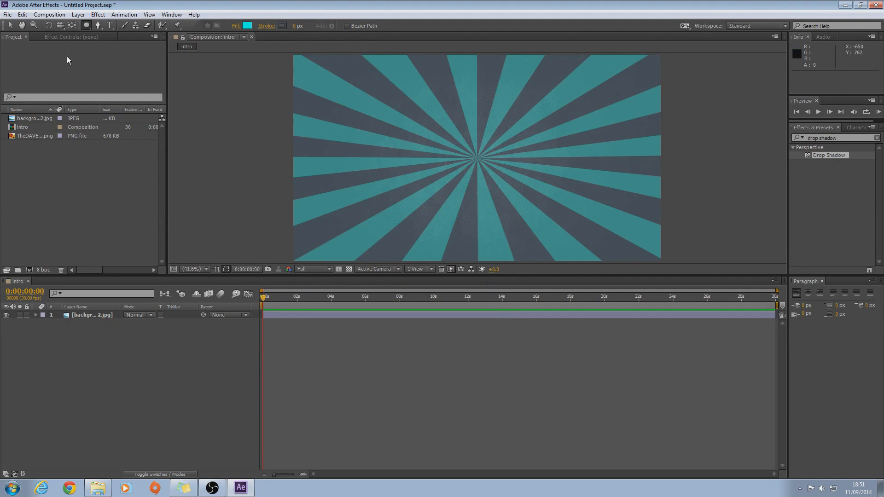
Add a frame-filling ellipse shape layer and set its ellipse path size to 500 by 500 with proportions unlinked.
{"action": "double_click", "coordinate": [87, 25]}
{"action": "key", "text": "v"}
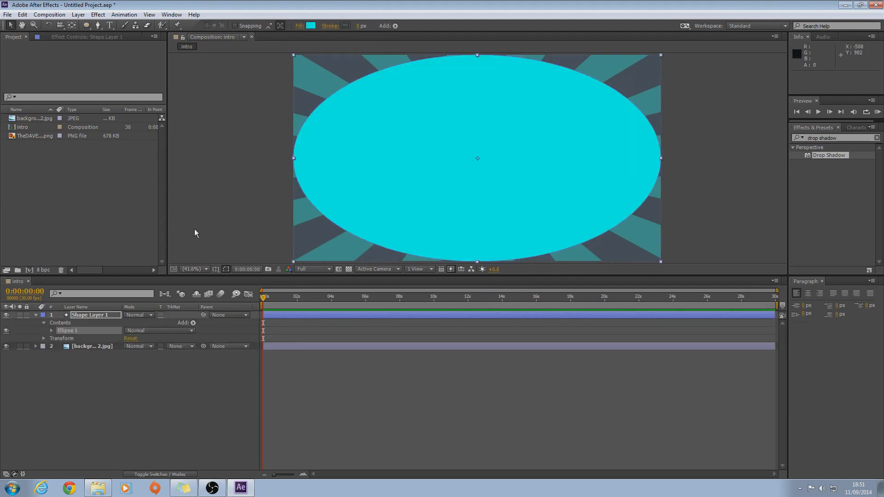
{"action": "left_click", "coordinate": [51, 331]}
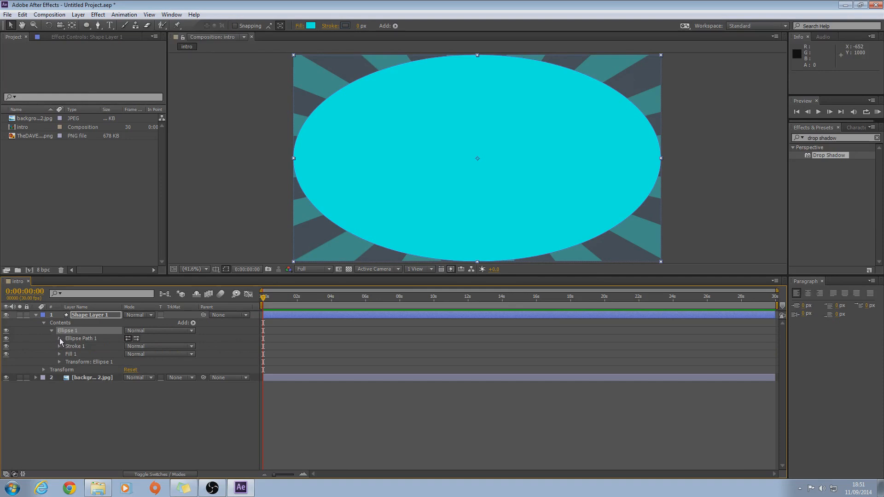
{"action": "left_click", "coordinate": [60, 339]}
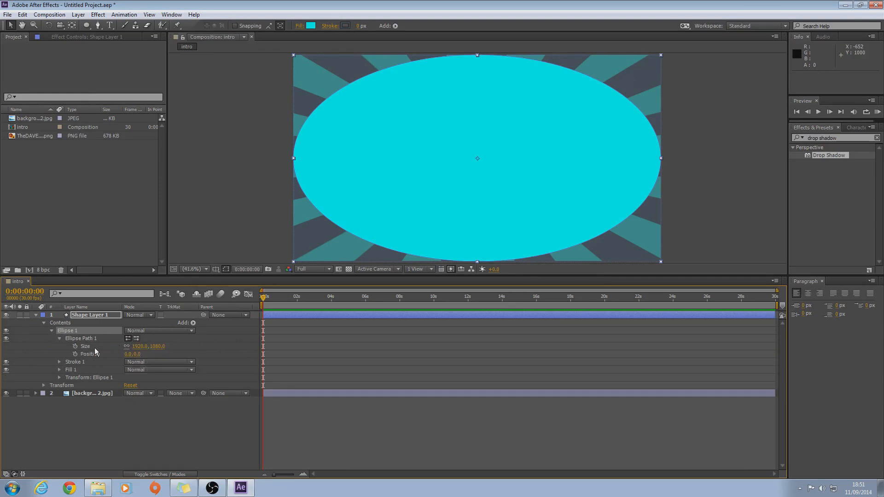
{"action": "left_click", "coordinate": [114, 345]}
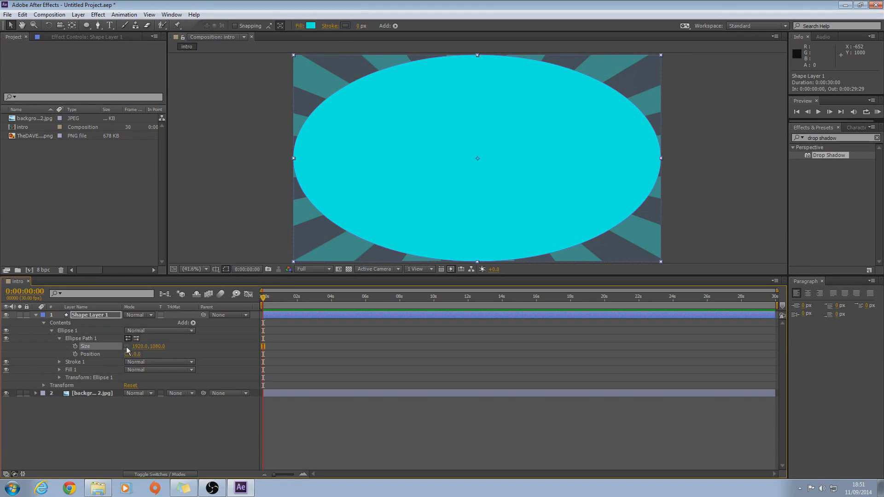
{"action": "left_click", "coordinate": [143, 347]}
{"action": "left_click", "coordinate": [164, 345]}
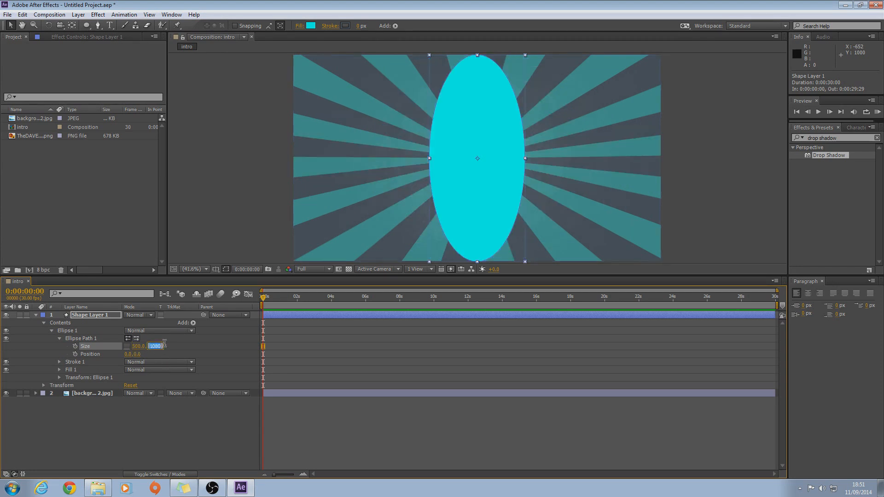
{"action": "type", "text": "500"}
{"action": "left_click", "coordinate": [187, 440]}
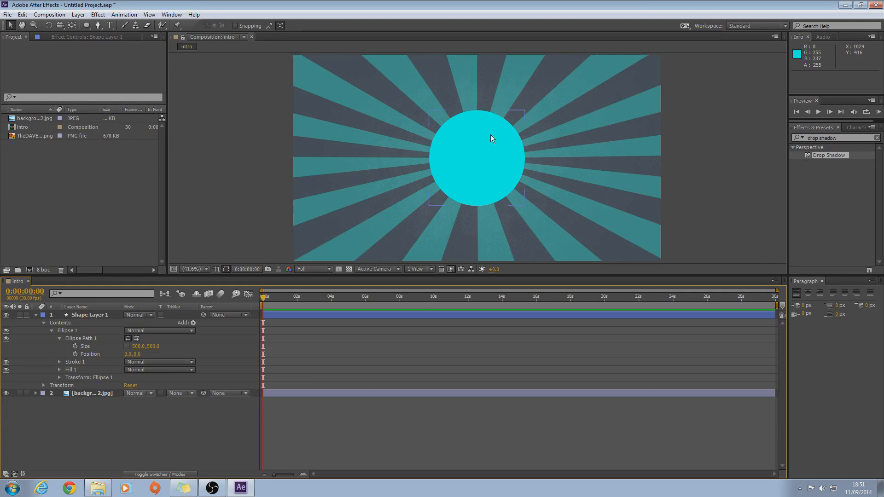
Scale the circle up proportionally from its centre to about 146% in the composition view.
{"action": "left_click", "coordinate": [461, 165]}
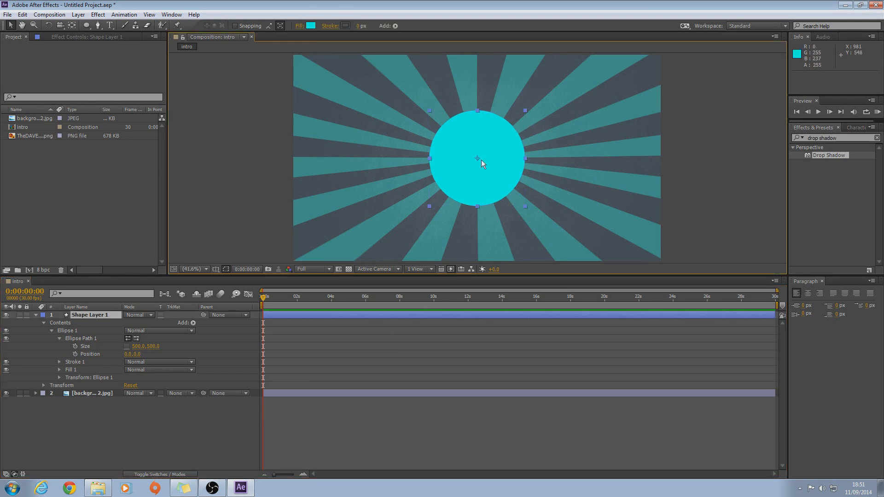
{"action": "left_click_drag", "start_coordinate": [526, 111], "coordinate": [580, 88]}
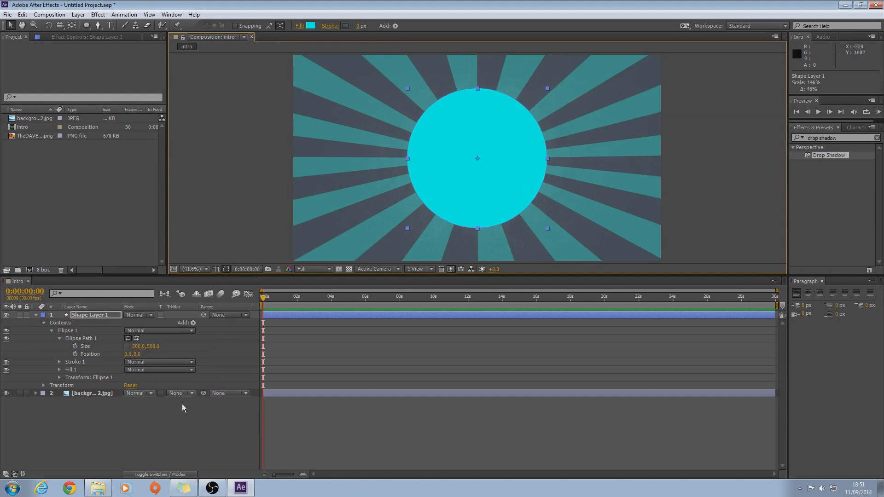
{"action": "left_click", "coordinate": [183, 421]}
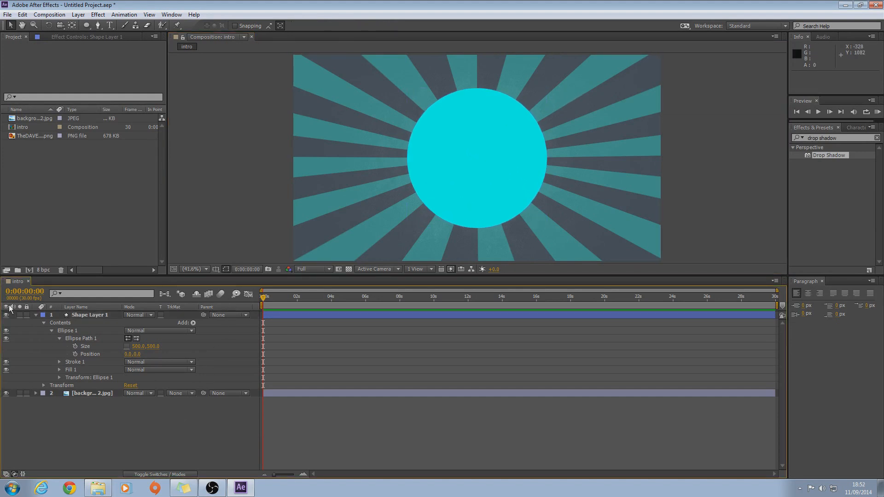
Collapse the circle shape layer's properties and rename the layer to c 1.
{"action": "left_click", "coordinate": [35, 315]}
{"action": "left_click", "coordinate": [98, 315]}
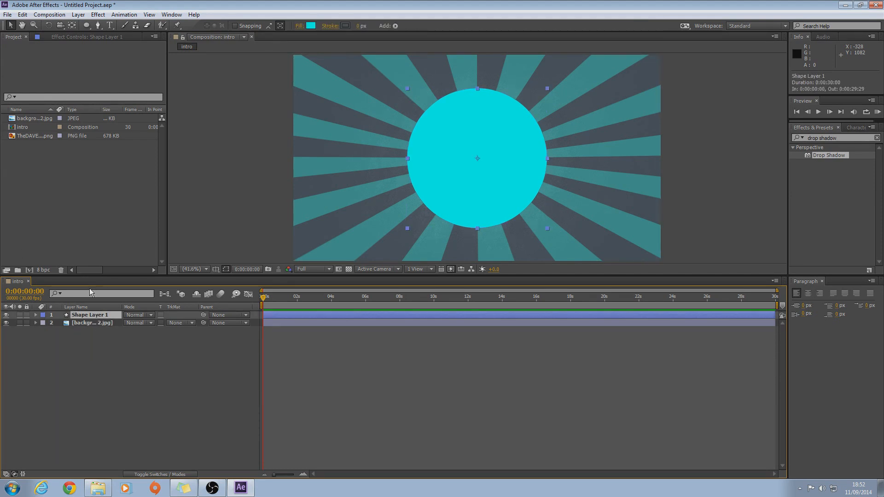
{"action": "key", "text": "Return"}
{"action": "key", "text": "BackSpace"}
{"action": "left_click", "coordinate": [147, 346]}
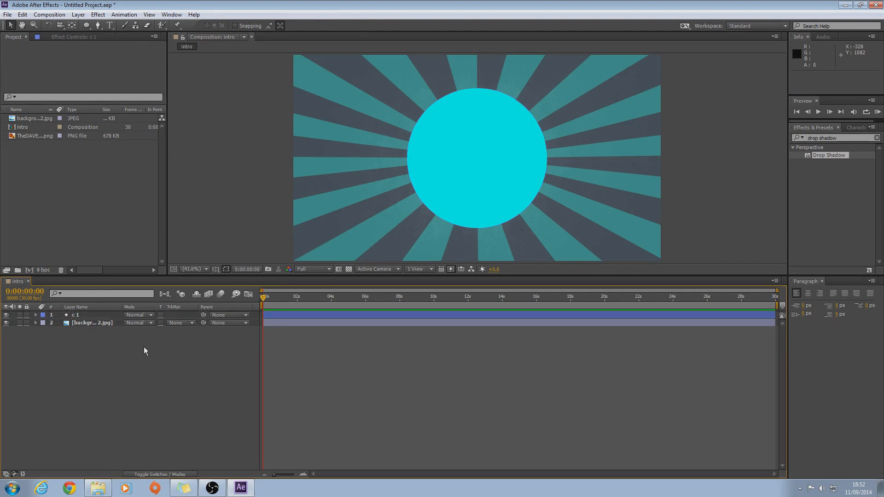
Duplicate the c 1 circle layer and keep the copy in its original centred position.
{"action": "left_click", "coordinate": [92, 315]}
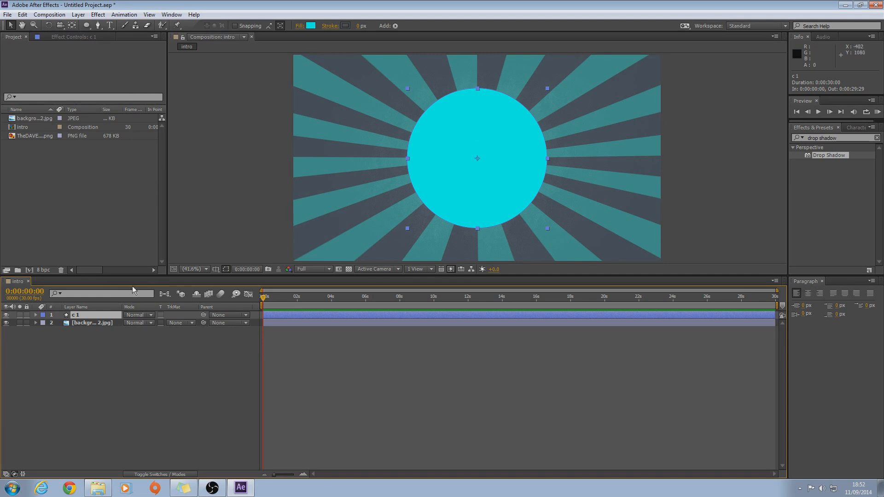
{"action": "key", "text": "ctrl+c"}
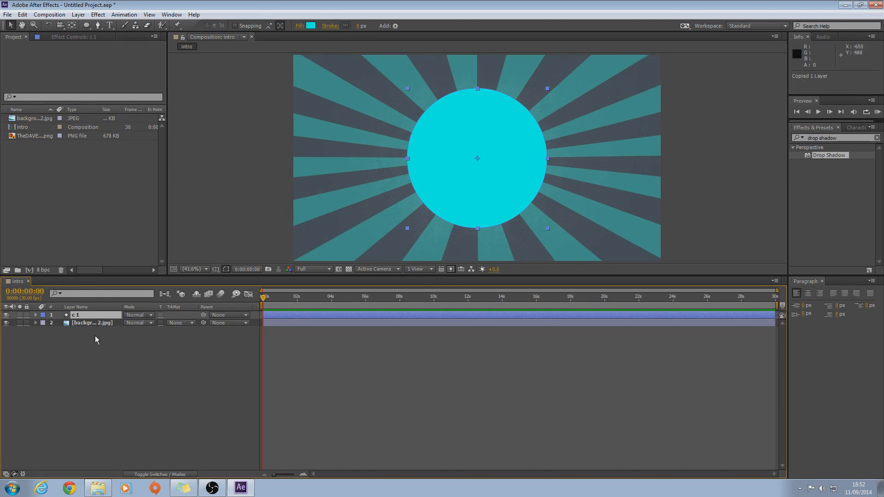
{"action": "key", "text": "ctrl+v"}
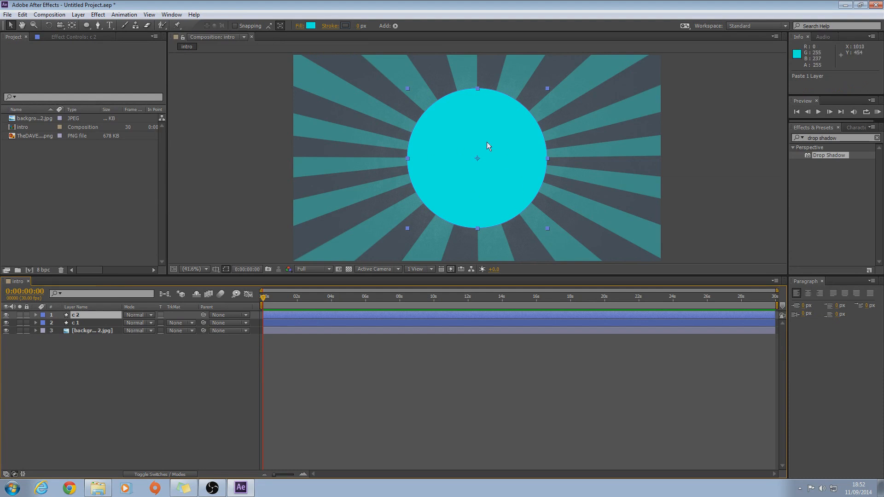
{"action": "left_click_drag", "start_coordinate": [490, 147], "coordinate": [604, 108]}
{"action": "key", "text": "ctrl+z"}
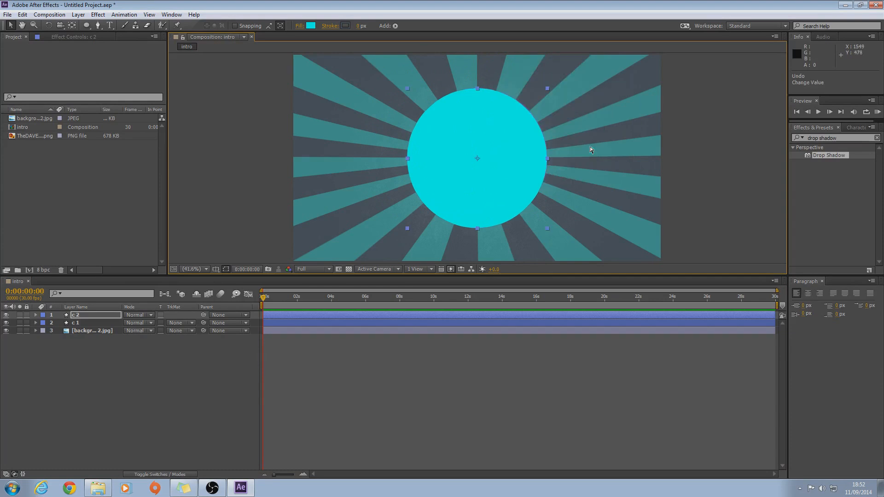
Change the copied circle's fill to the dark slate #3C4852 sampled from the background's dark rays.
{"action": "left_click", "coordinate": [311, 26]}
{"action": "left_click", "coordinate": [473, 237]}
{"action": "left_click", "coordinate": [350, 75]}
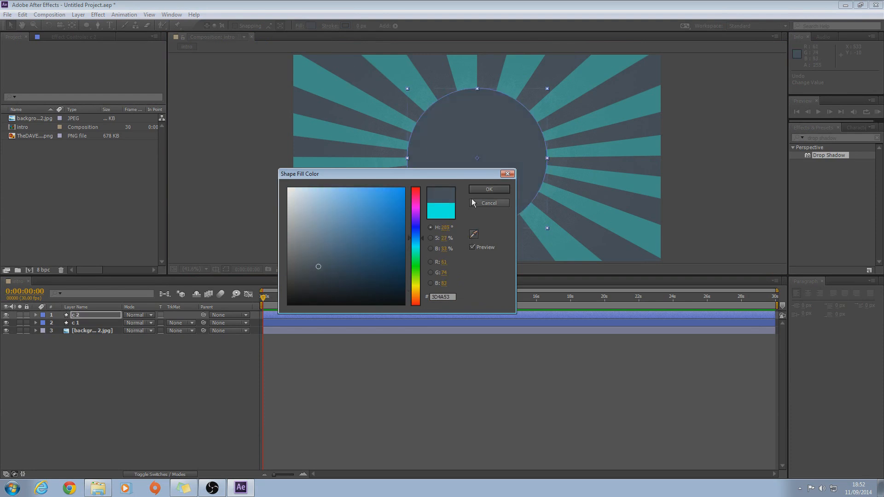
{"action": "mouse_move", "coordinate": [341, 251]}
{"action": "left_mouse_down"}
{"action": "mouse_move", "coordinate": [396, 203]}
{"action": "mouse_move", "coordinate": [372, 296]}
{"action": "left_mouse_up"}
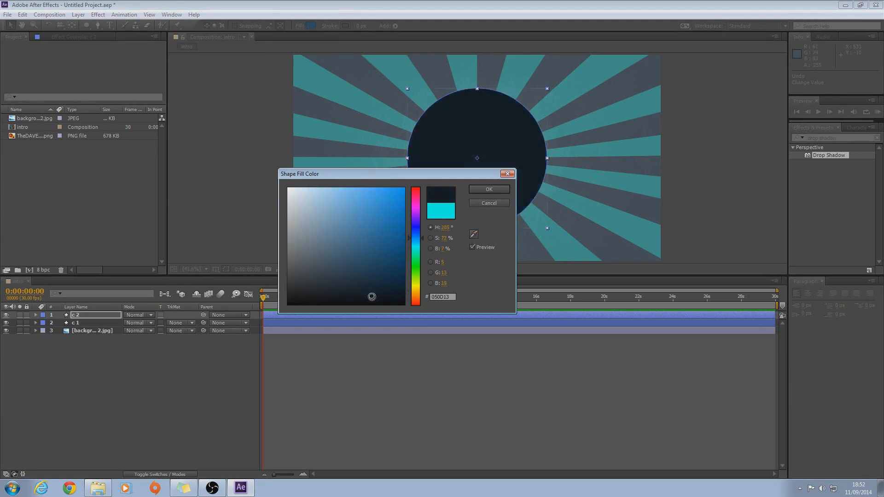
{"action": "mouse_move", "coordinate": [417, 228]}
{"action": "left_mouse_down"}
{"action": "mouse_move", "coordinate": [412, 175]}
{"action": "mouse_move", "coordinate": [459, 147]}
{"action": "left_mouse_up"}
{"action": "left_click", "coordinate": [473, 235]}
{"action": "left_click", "coordinate": [356, 72]}
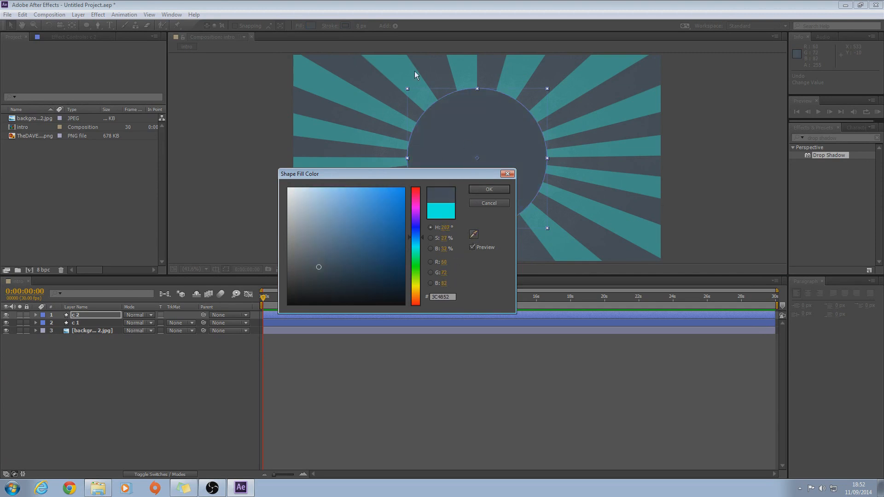
{"action": "left_click", "coordinate": [489, 189]}
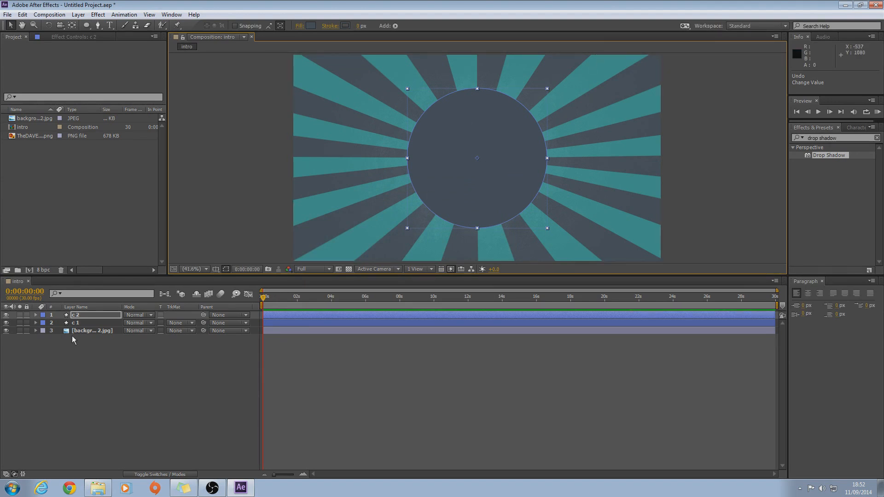
Move the c 2 layer below c 1 and scale it up from its centre to about 170%.
{"action": "left_click_drag", "start_coordinate": [82, 315], "coordinate": [83, 326]}
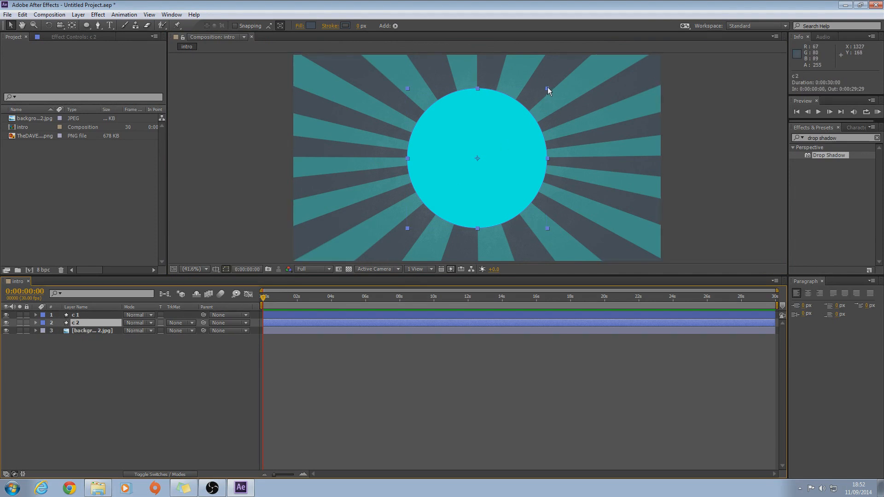
{"action": "left_click_drag", "start_coordinate": [548, 87], "coordinate": [571, 76]}
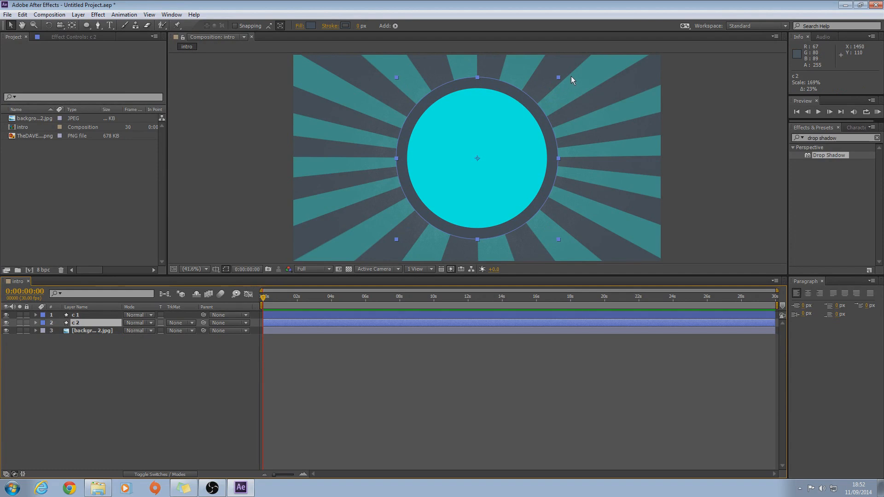
{"action": "left_click_drag", "start_coordinate": [571, 76], "coordinate": [571, 76]}
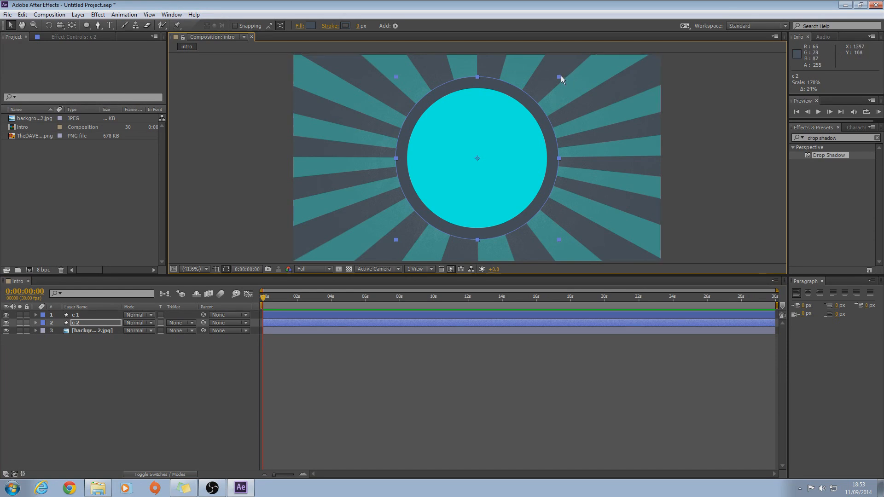
Scale the c 2 circle down to about 123% and move its layer above c 1 to form a cyan ring.
{"action": "left_click_drag", "start_coordinate": [560, 77], "coordinate": [537, 96]}
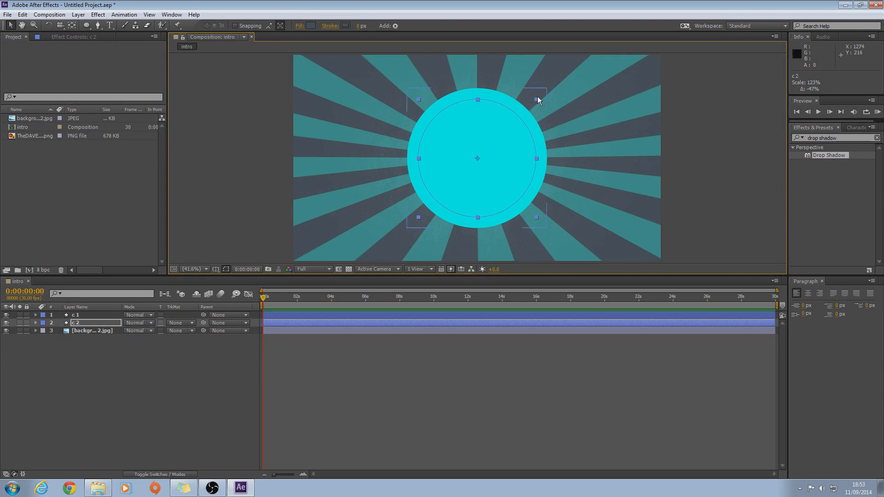
{"action": "left_click_drag", "start_coordinate": [87, 323], "coordinate": [87, 313]}
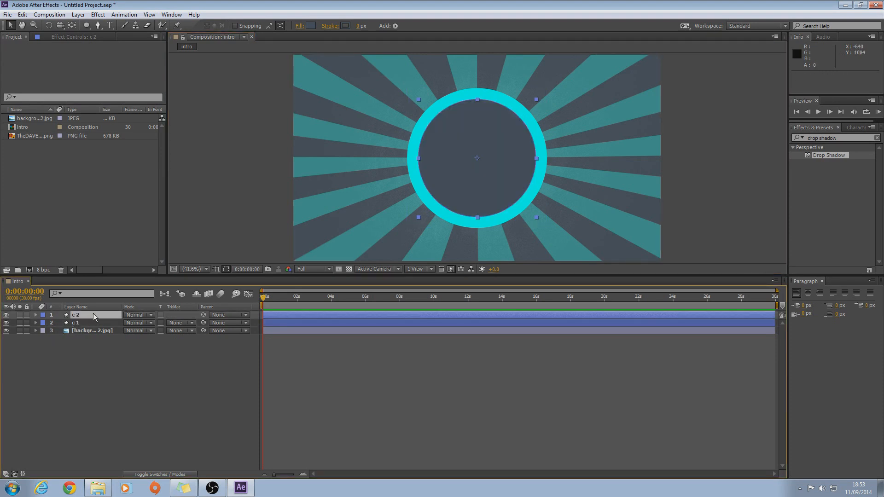
{"action": "left_click", "coordinate": [482, 137]}
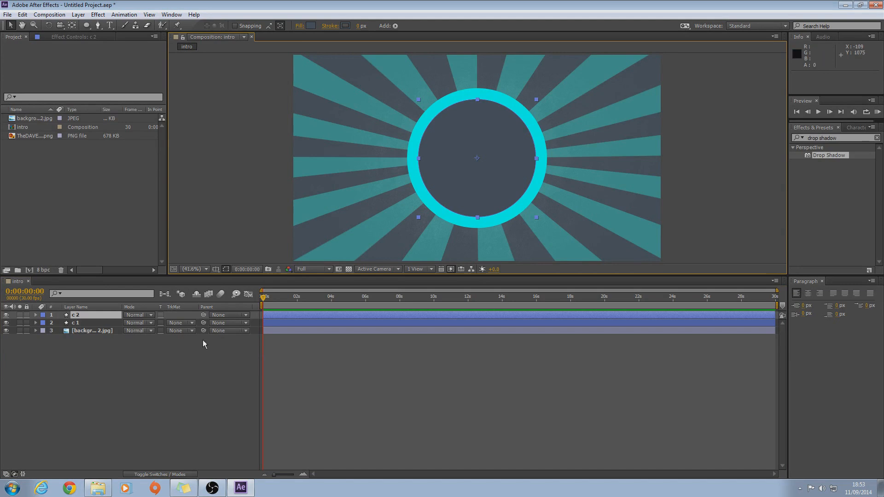
Place a copy of the c 2 circle beneath c 1 and scale it up to about 171% as an outer dark ring.
{"action": "key", "text": "ctrl+c"}
{"action": "key", "text": "ctrl+v"}
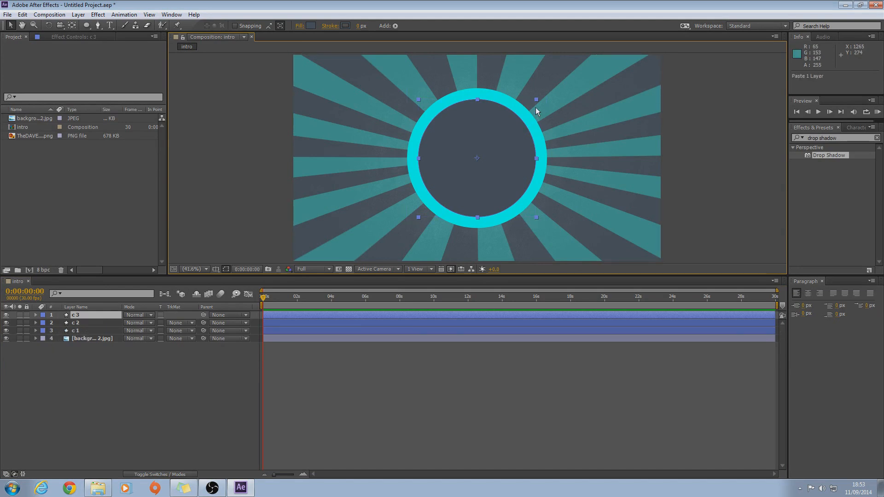
{"action": "left_click_drag", "start_coordinate": [89, 318], "coordinate": [89, 336]}
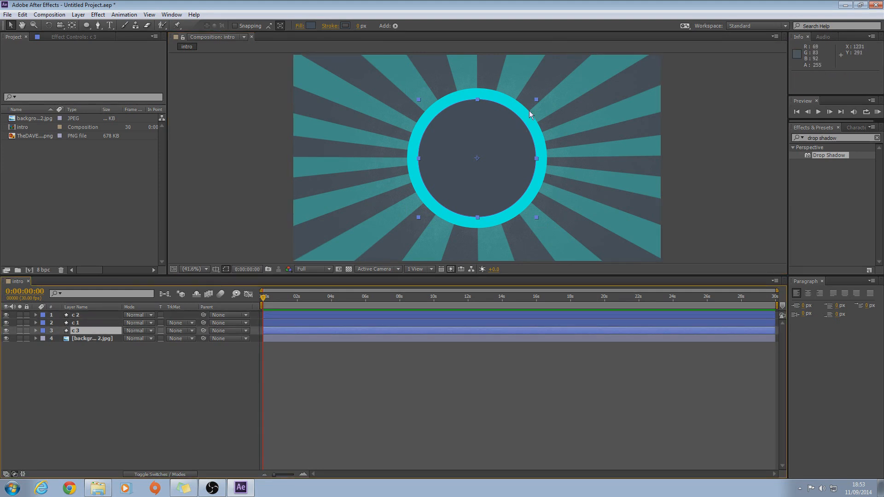
{"action": "left_click_drag", "start_coordinate": [537, 100], "coordinate": [587, 78]}
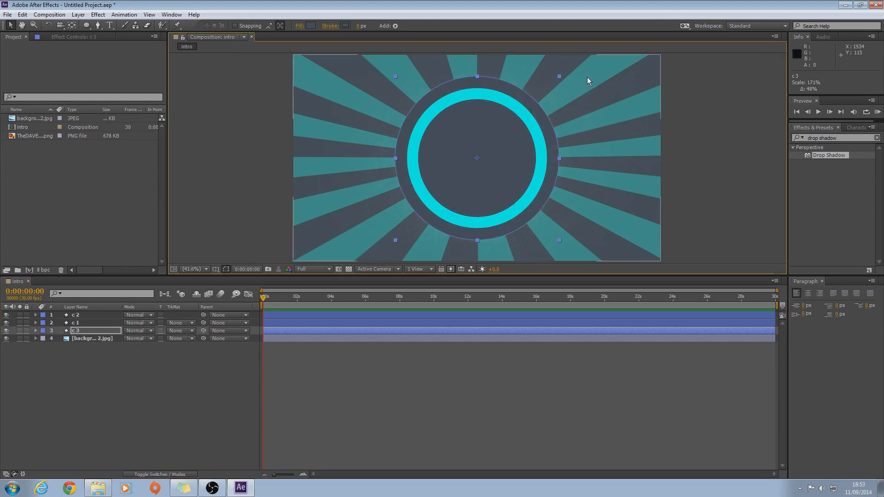
{"action": "left_click", "coordinate": [203, 169]}
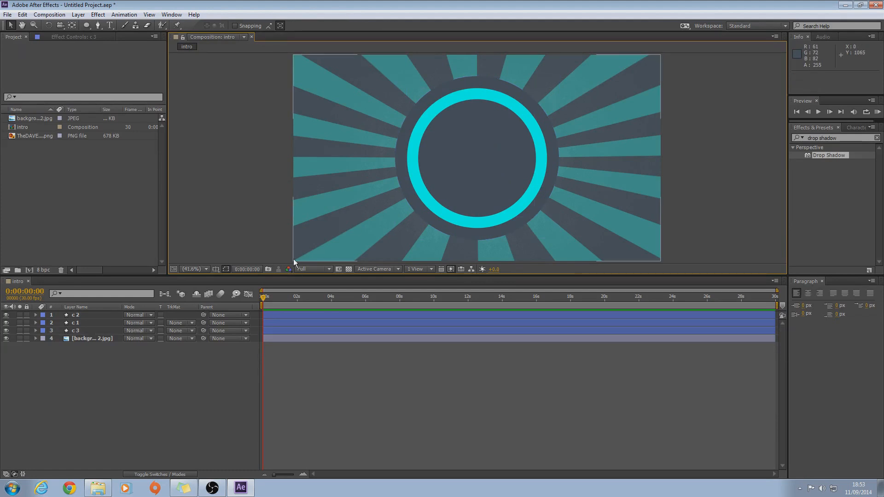
Duplicate the c 2 and c 1 layers together and move the copies to the composition's bottom-left corner, about position 2.7, 1078.8.
{"action": "left_click", "coordinate": [427, 162]}
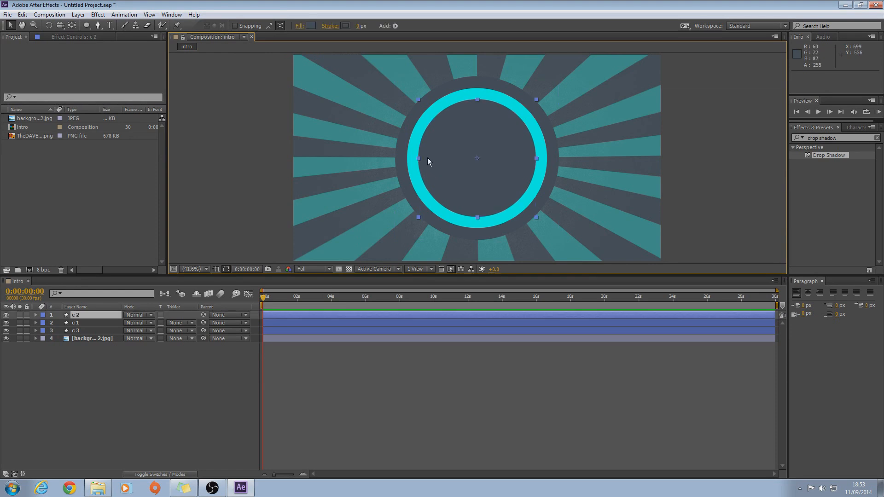
{"action": "left_click", "coordinate": [83, 325], "text": "shift"}
{"action": "key", "text": "ctrl+c"}
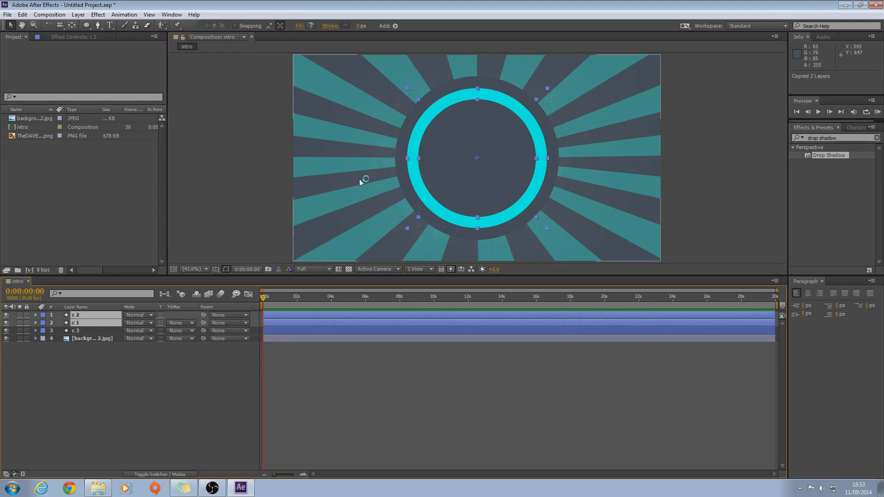
{"action": "key", "text": "ctrl+v"}
{"action": "left_click_drag", "start_coordinate": [508, 186], "coordinate": [328, 281]}
Scale both corner circles up together from their centre, bringing the cyan circle to about 185%.
{"action": "scroll", "coordinate": [352, 220], "scroll_direction": "down", "scroll_amount": 3}
{"action": "scroll", "coordinate": [397, 208], "scroll_direction": "up", "scroll_amount": 4}
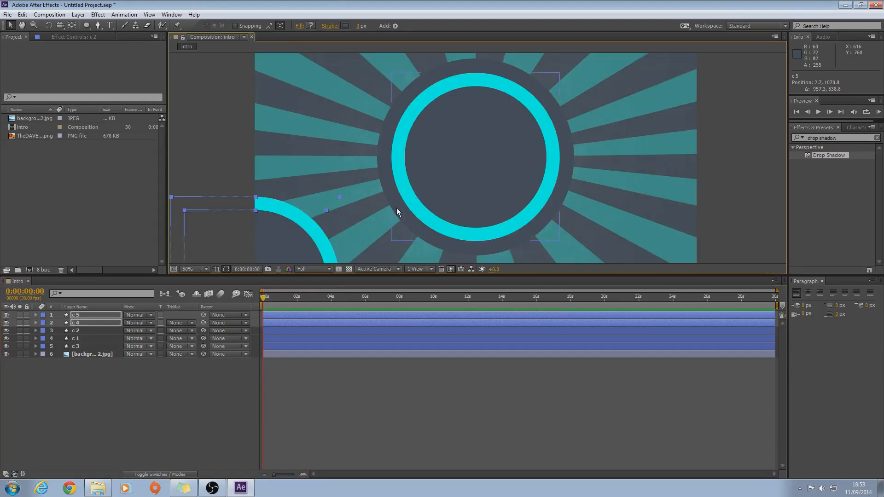
{"action": "scroll", "coordinate": [380, 229], "scroll_direction": "down", "scroll_amount": 2}
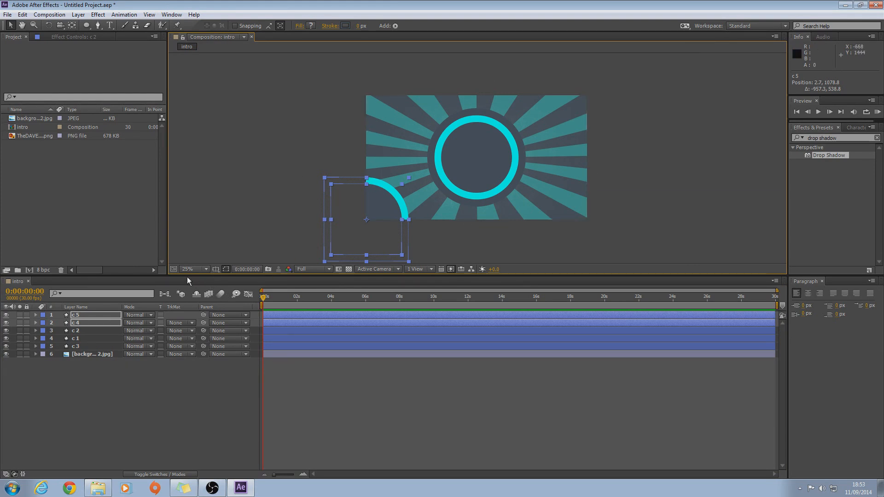
{"action": "scroll", "coordinate": [377, 158], "scroll_direction": "down", "scroll_amount": 2}
{"action": "scroll", "coordinate": [376, 156], "scroll_direction": "up", "scroll_amount": 2}
{"action": "scroll", "coordinate": [377, 156], "scroll_direction": "down", "scroll_amount": 2}
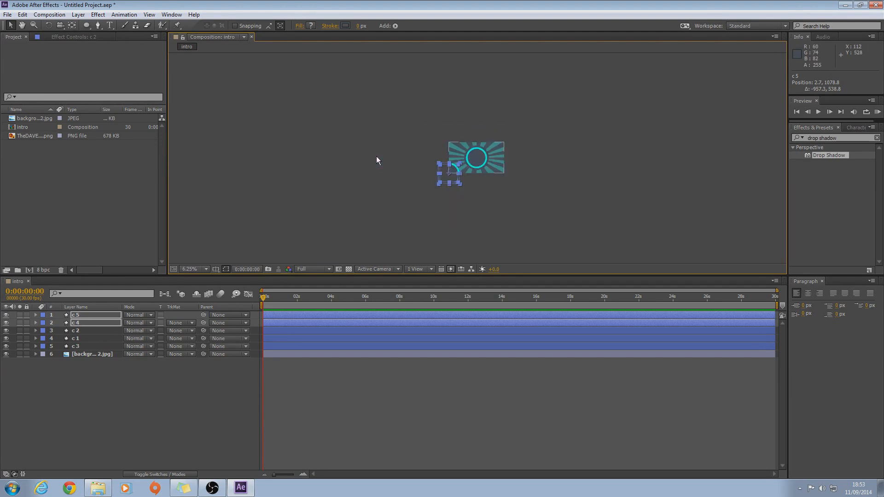
{"action": "scroll", "coordinate": [377, 156], "scroll_direction": "up", "scroll_amount": 2}
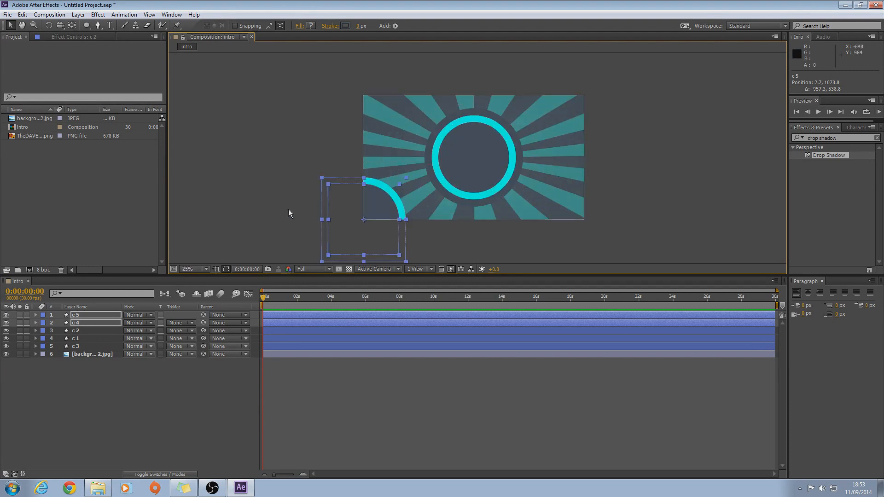
{"action": "left_click", "coordinate": [192, 270]}
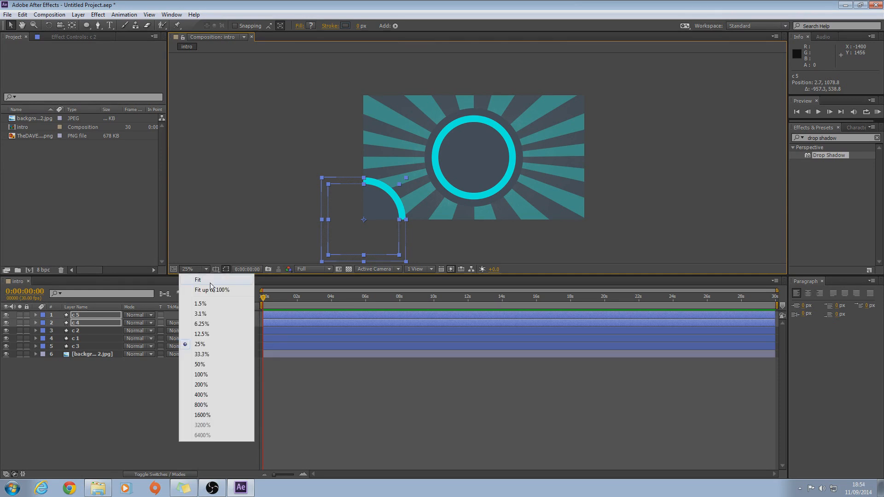
{"action": "left_click", "coordinate": [193, 270]}
{"action": "left_click", "coordinate": [193, 270]}
{"action": "left_click", "coordinate": [212, 291]}
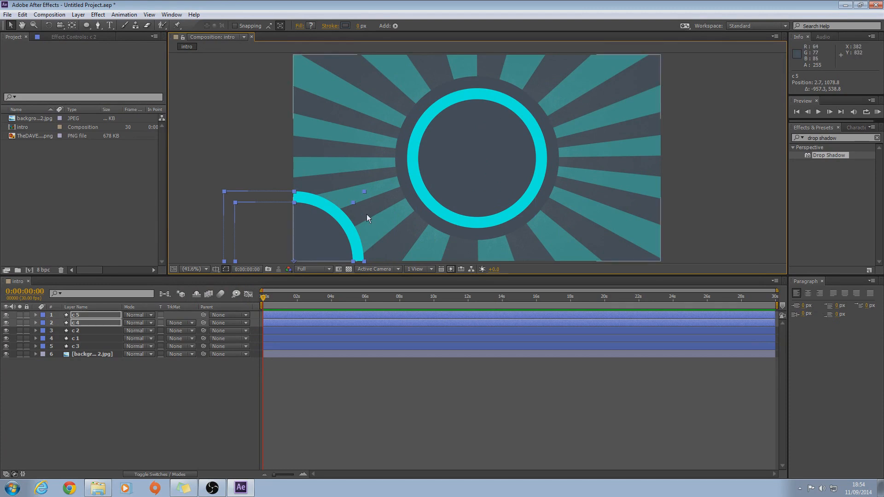
{"action": "left_click_drag", "start_coordinate": [364, 193], "coordinate": [405, 175]}
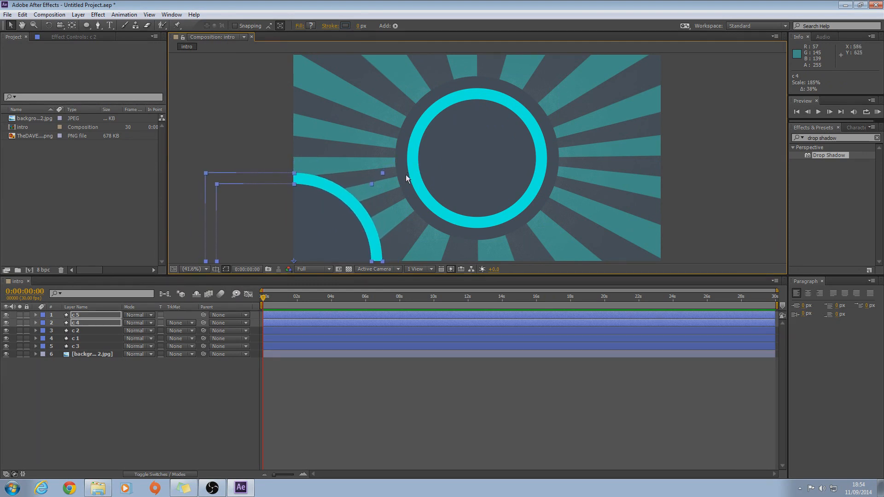
{"action": "left_click", "coordinate": [237, 139]}
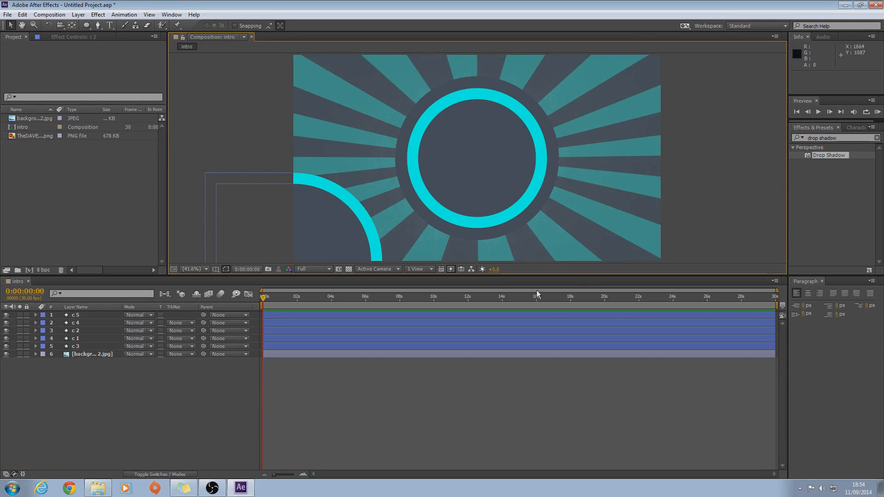
Rename the cyan corner circle's layer, c 4, to left b.
{"action": "left_click", "coordinate": [318, 241]}
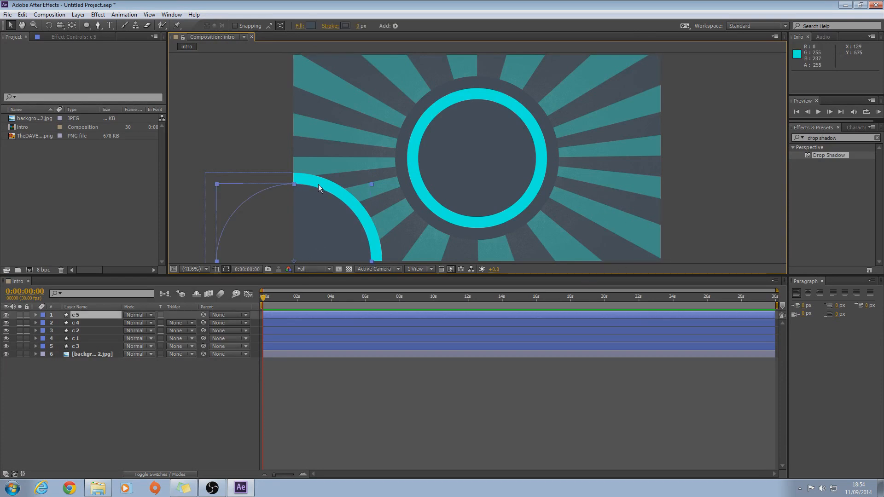
{"action": "left_click", "coordinate": [82, 323]}
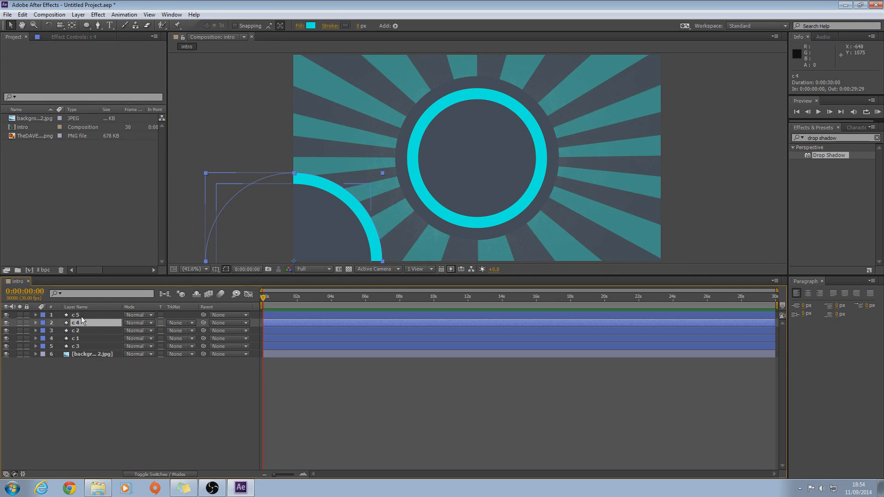
{"action": "left_click", "coordinate": [82, 316], "text": "shift"}
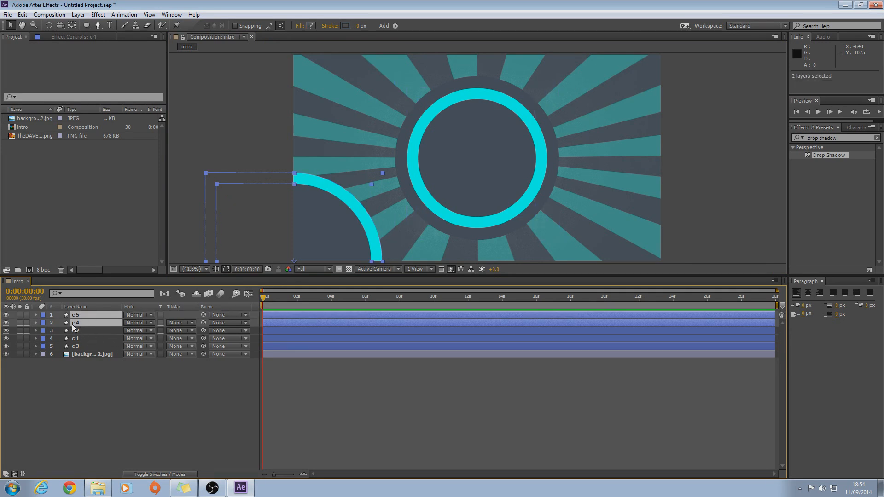
{"action": "left_click", "coordinate": [78, 324]}
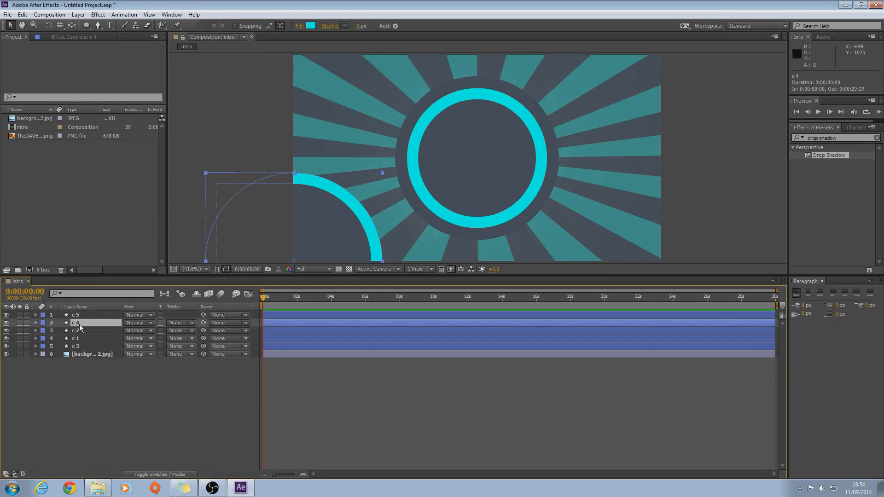
{"action": "key", "text": "Return"}
{"action": "key", "text": "BackSpace"}
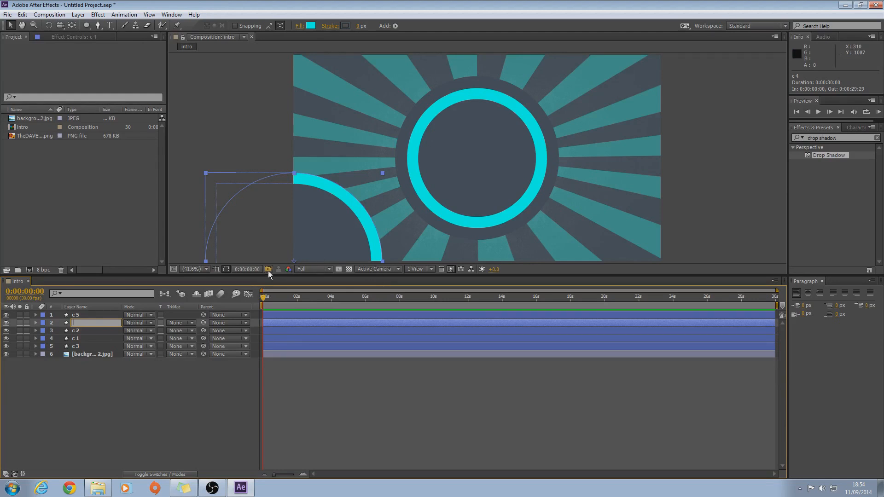
{"action": "type", "text": "left b"}
{"action": "left_click", "coordinate": [170, 405]}
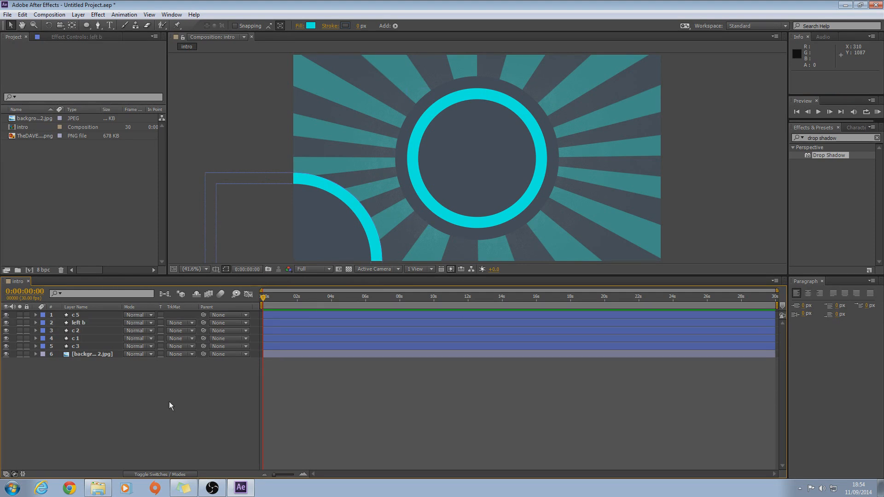
Rename the dark corner circle's layer, c 5, to left g.
{"action": "left_click", "coordinate": [87, 317]}
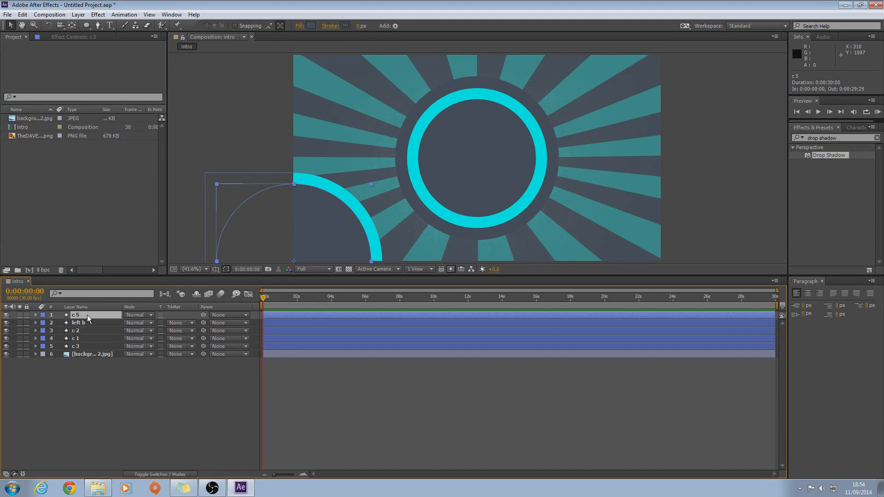
{"action": "key", "text": "Return"}
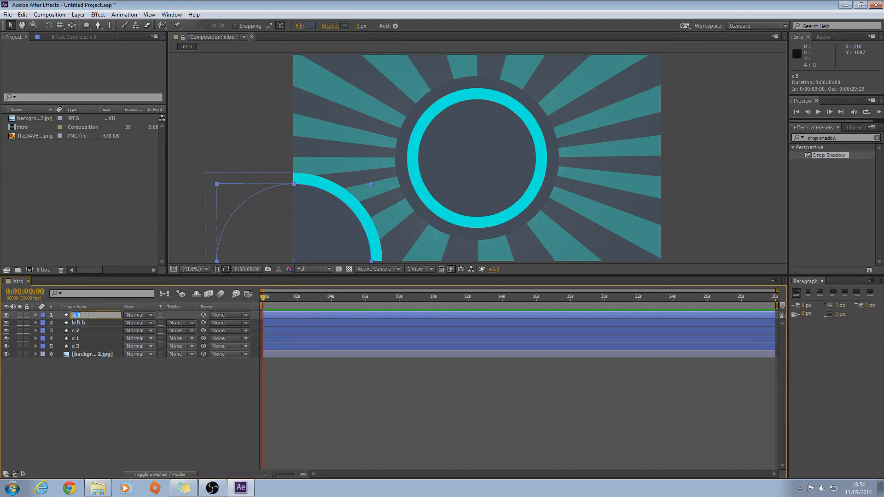
{"action": "key", "text": "BackSpace"}
{"action": "type", "text": "left g"}
{"action": "left_click", "coordinate": [161, 381]}
Duplicate the left g and left b layers together and move the copies to the composition's bottom-right corner, about position 1917.3, 1071.6.
{"action": "left_click", "coordinate": [85, 323]}
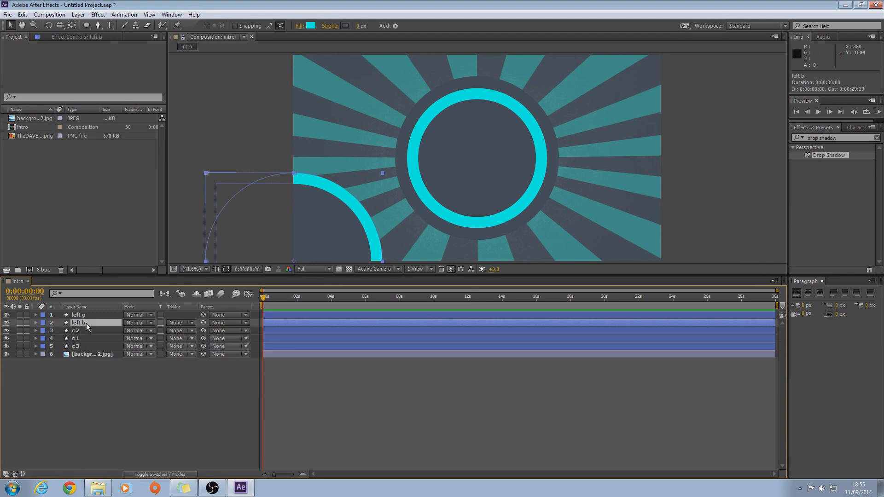
{"action": "left_click", "coordinate": [83, 316]}
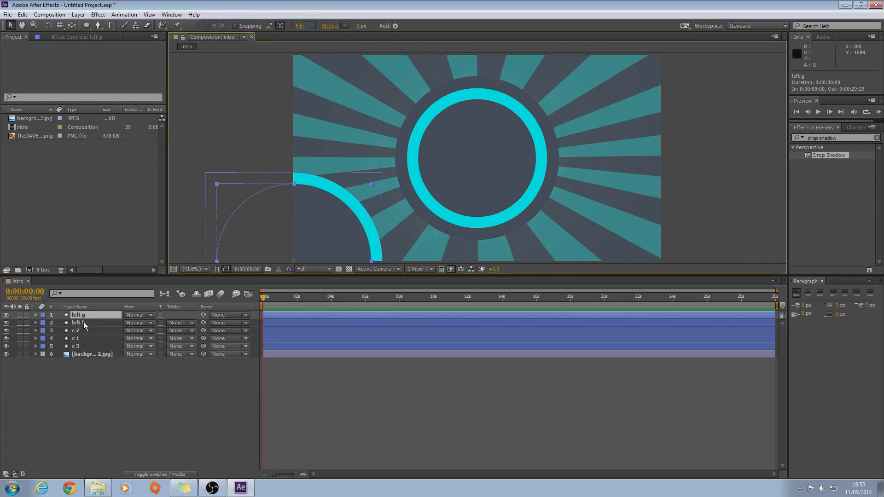
{"action": "left_click", "coordinate": [84, 322], "text": "ctrl"}
{"action": "key", "text": "ctrl+c"}
{"action": "key", "text": "ctrl+v"}
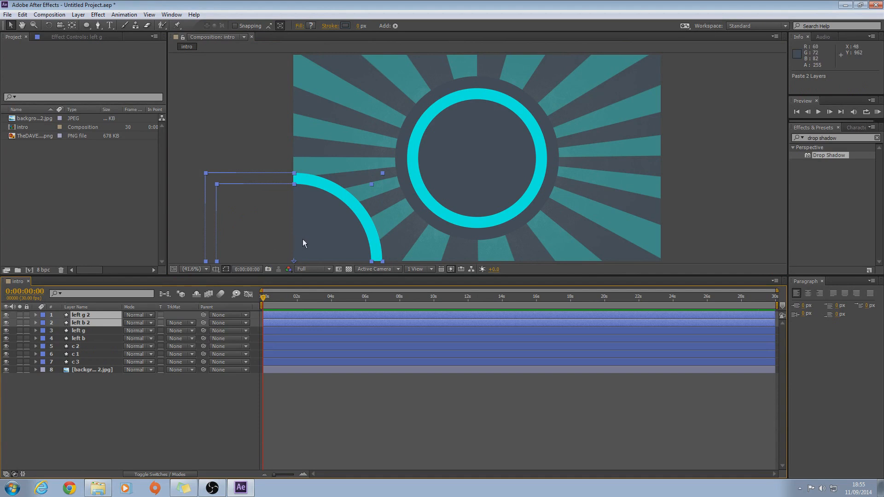
{"action": "left_click_drag", "start_coordinate": [302, 240], "coordinate": [670, 240]}
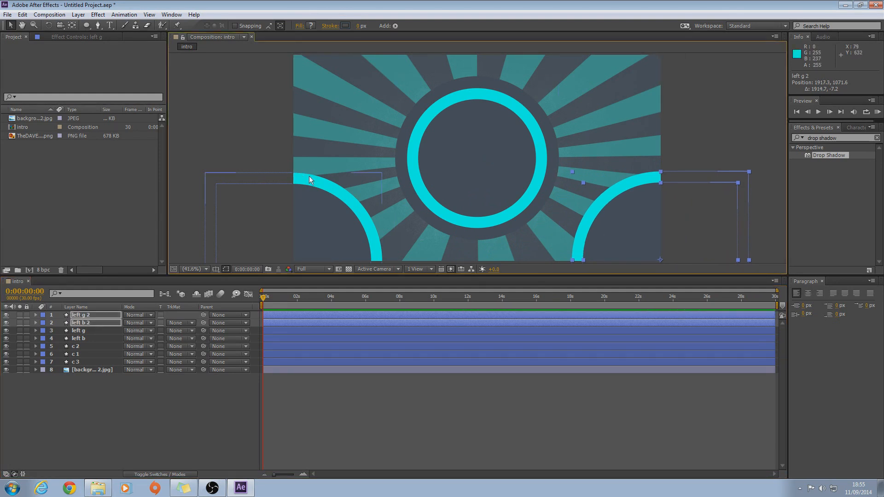
Show the title/action safe guides over the composition and deselect all layers.
{"action": "left_click", "coordinate": [215, 269]}
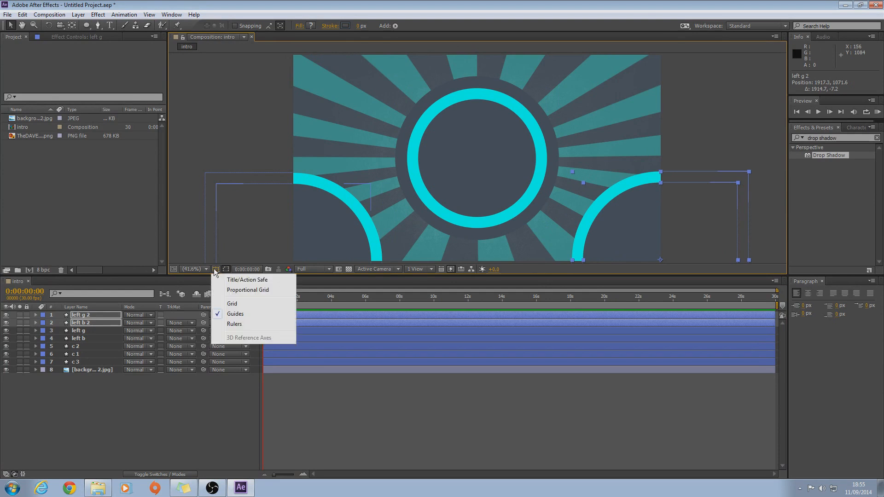
{"action": "left_click", "coordinate": [238, 279]}
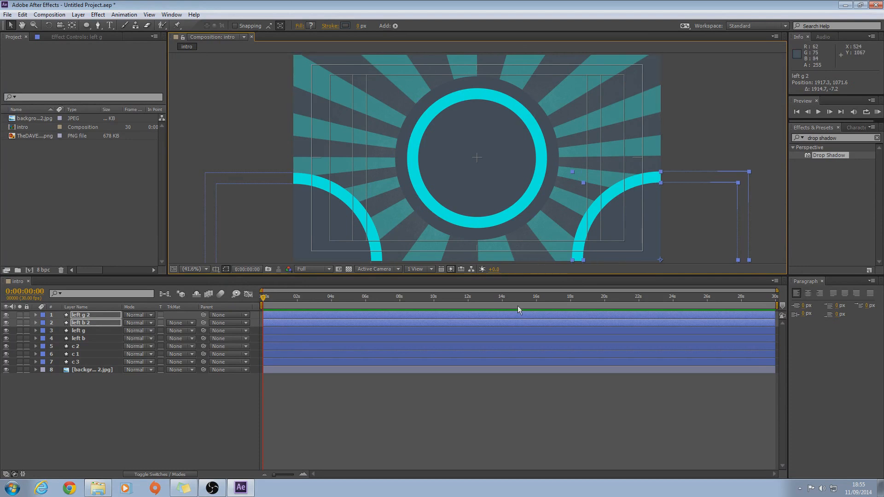
{"action": "left_click", "coordinate": [310, 382]}
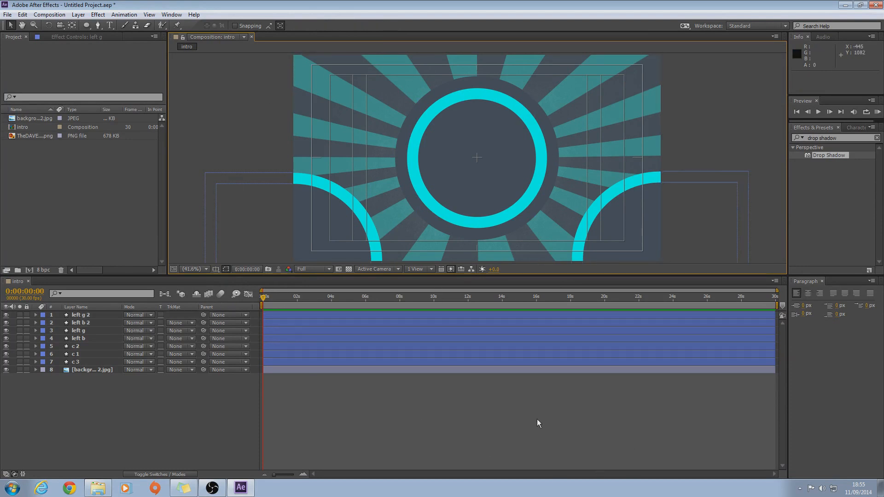
Add a default full-frame pentagon as a new shape layer with the Polygon tool and collapse its properties.
{"action": "left_click", "coordinate": [88, 27]}
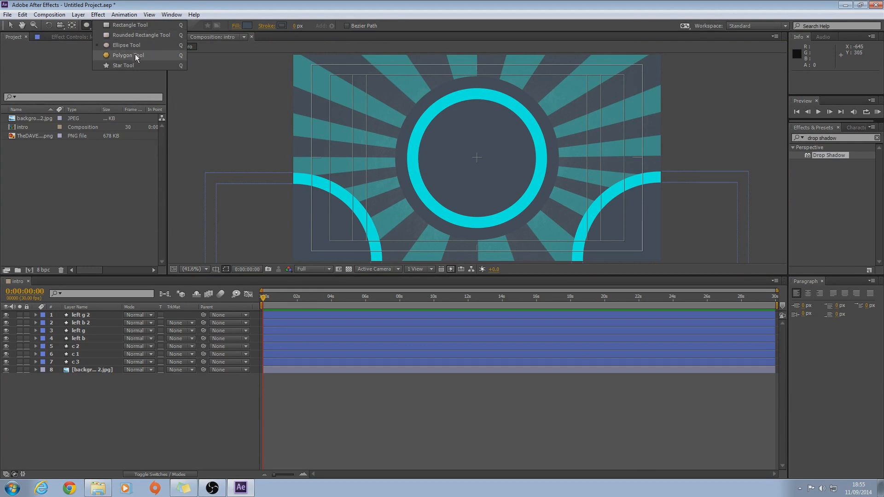
{"action": "left_click", "coordinate": [128, 55]}
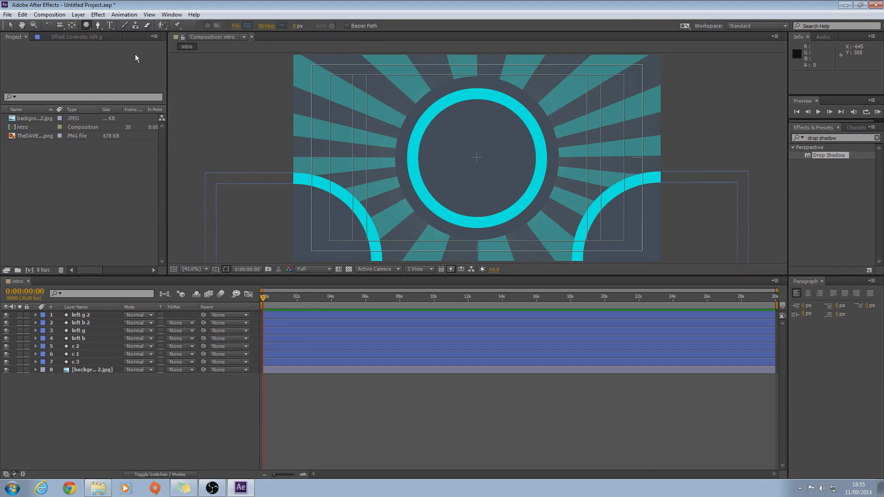
{"action": "double_click", "coordinate": [87, 26]}
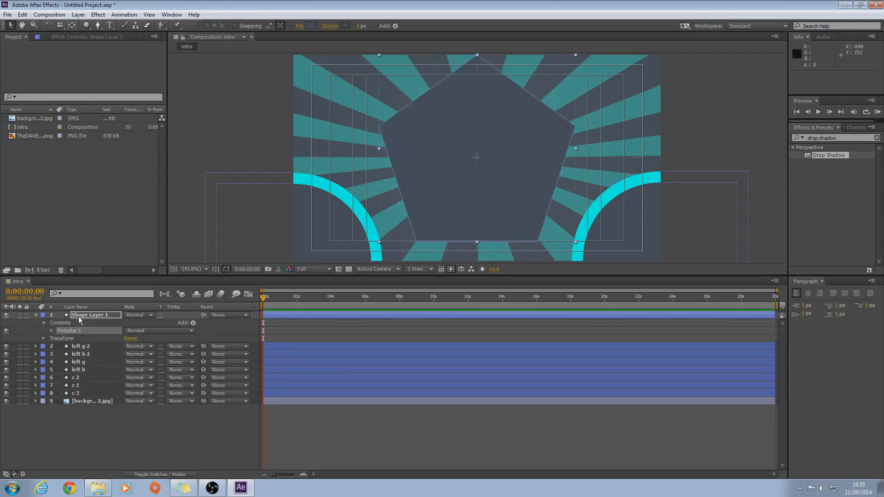
{"action": "left_click", "coordinate": [37, 315]}
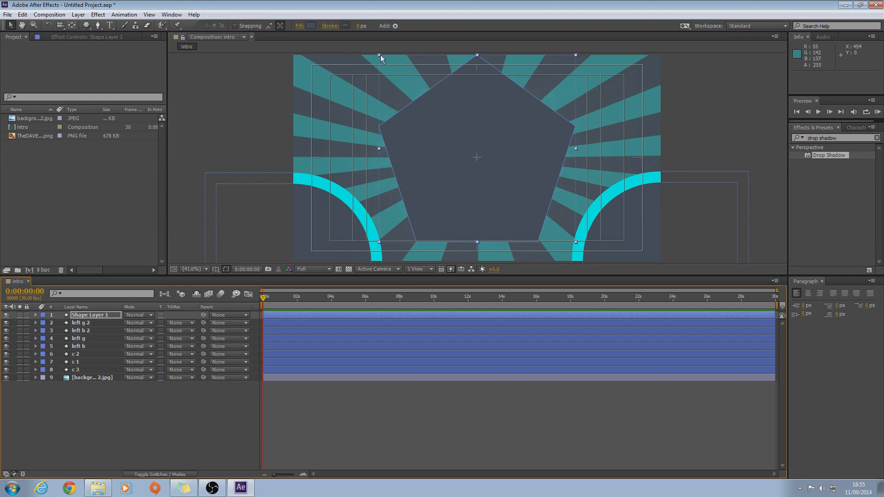
Scale the pentagon down and move it over the composition's top-left corner.
{"action": "left_click_drag", "start_coordinate": [380, 54], "coordinate": [422, 79]}
{"action": "key", "text": "ctrl+z"}
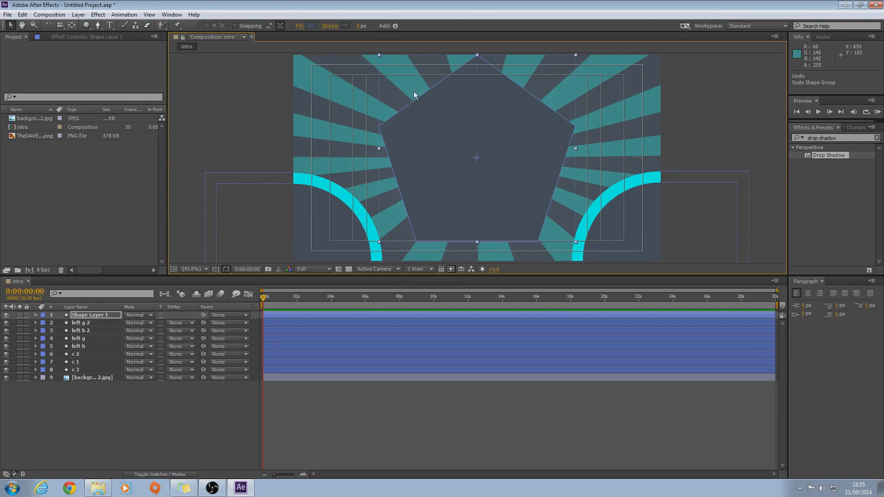
{"action": "left_click_drag", "start_coordinate": [379, 53], "coordinate": [417, 87]}
{"action": "left_click_drag", "start_coordinate": [510, 151], "coordinate": [354, 73]}
{"action": "scroll", "coordinate": [405, 103], "scroll_direction": "down", "scroll_amount": 2}
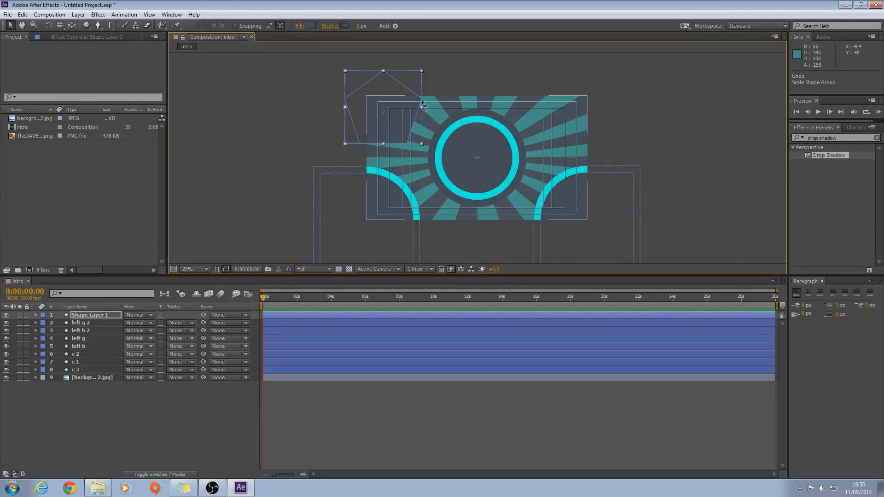
Rotate the pentagon counter-clockwise, enlarge it slightly and adjust its position to cover the composition's top-left corner.
{"action": "left_click_drag", "start_coordinate": [422, 101], "coordinate": [355, 134]}
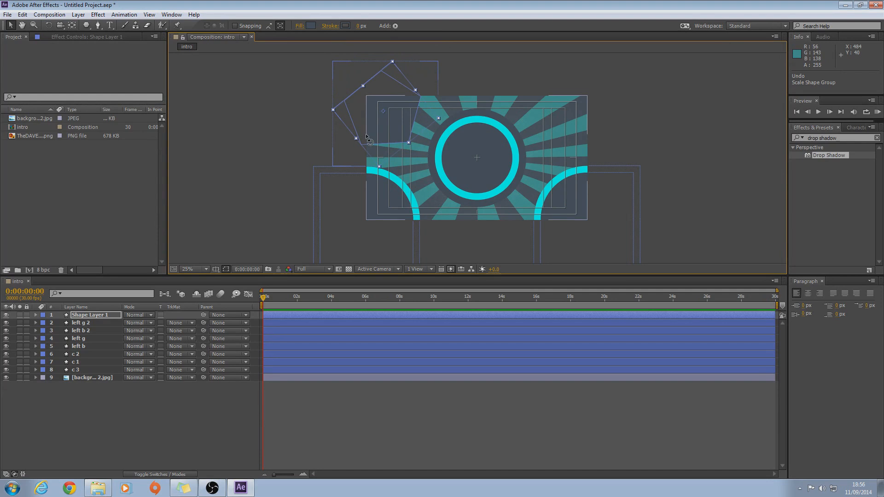
{"action": "mouse_move", "coordinate": [390, 109]}
{"action": "left_mouse_down"}
{"action": "mouse_move", "coordinate": [405, 126]}
{"action": "mouse_move", "coordinate": [397, 120]}
{"action": "left_mouse_up"}
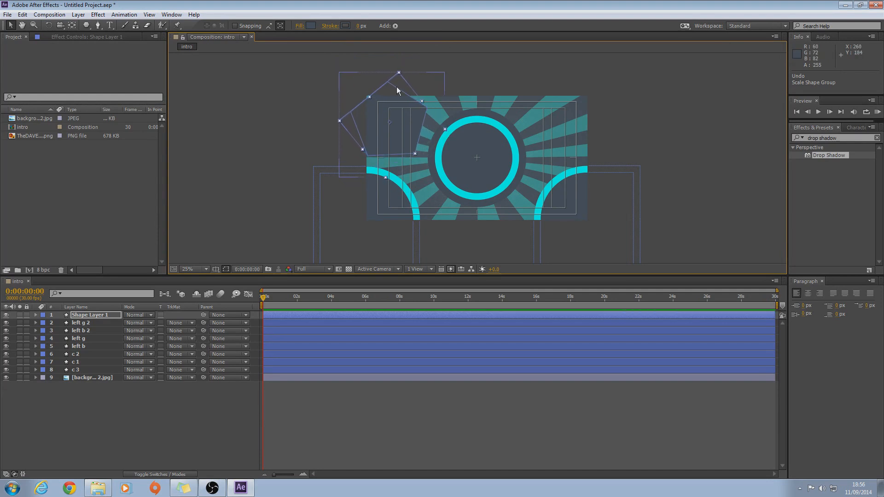
{"action": "left_click_drag", "start_coordinate": [399, 75], "coordinate": [401, 117]}
{"action": "left_click", "coordinate": [208, 159]}
{"action": "left_click", "coordinate": [443, 139]}
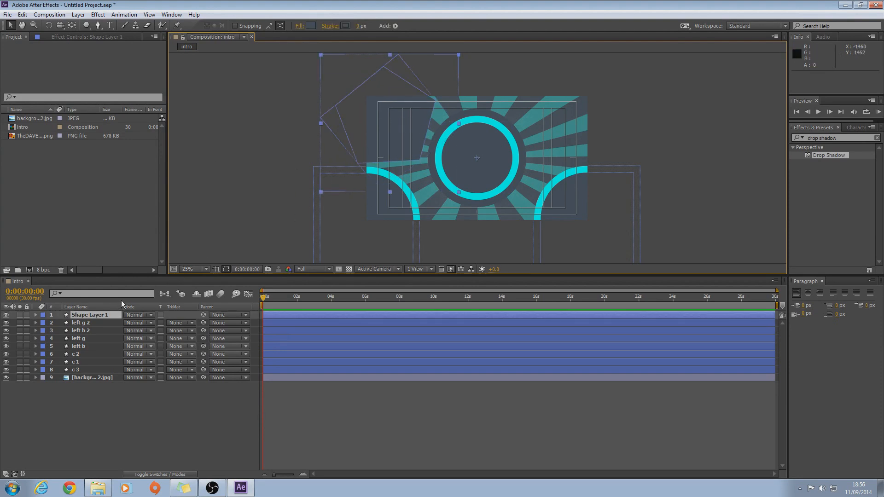
Rename the pentagon's layer to poly 1.
{"action": "left_click", "coordinate": [93, 316]}
{"action": "key", "text": "Return"}
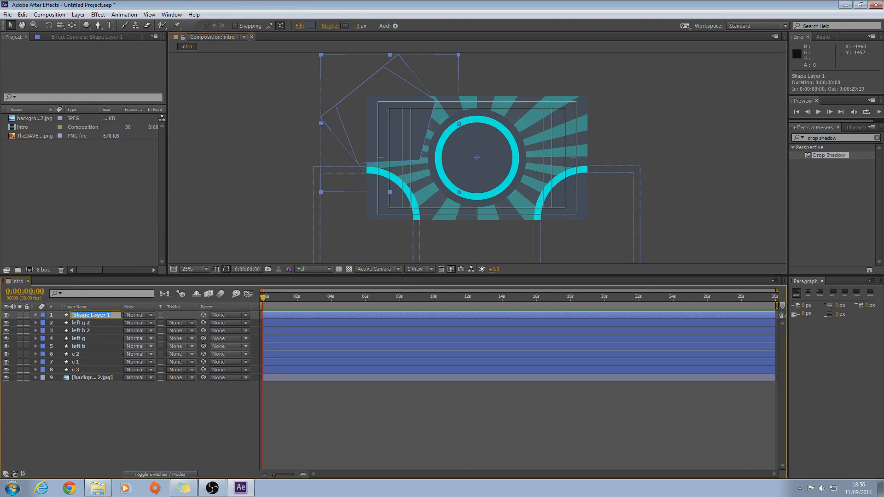
{"action": "key", "text": "BackSpace"}
{"action": "left_click", "coordinate": [100, 414]}
Duplicate the poly 1 layer and fill the copy with cyan 00FFED sampled from the centre ring.
{"action": "left_click", "coordinate": [79, 318]}
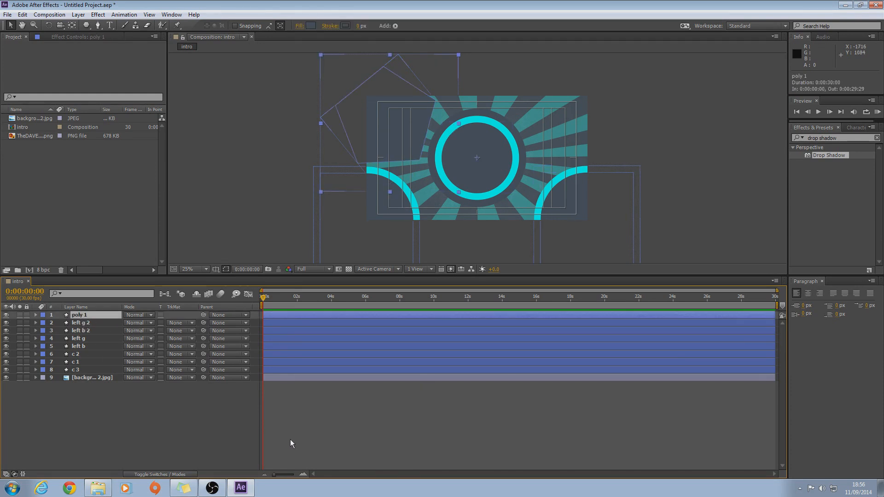
{"action": "key", "text": "ctrl+v"}
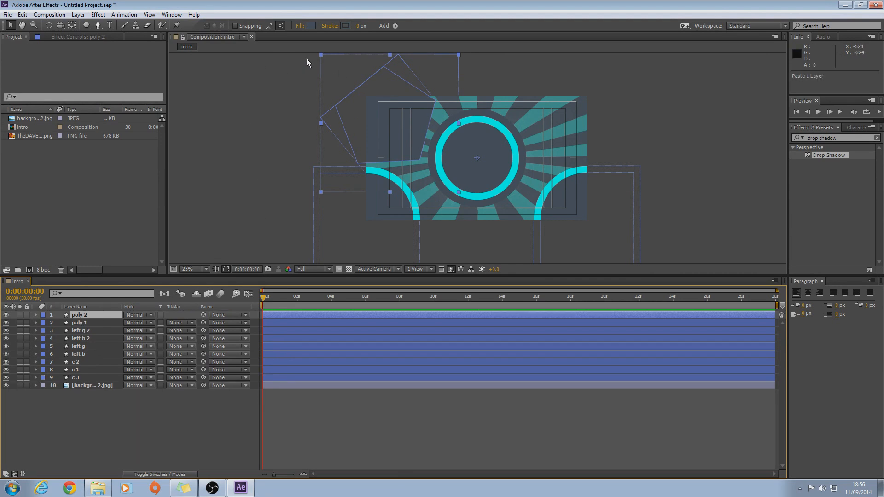
{"action": "left_click", "coordinate": [311, 27]}
{"action": "left_click", "coordinate": [474, 235]}
{"action": "left_click", "coordinate": [516, 144]}
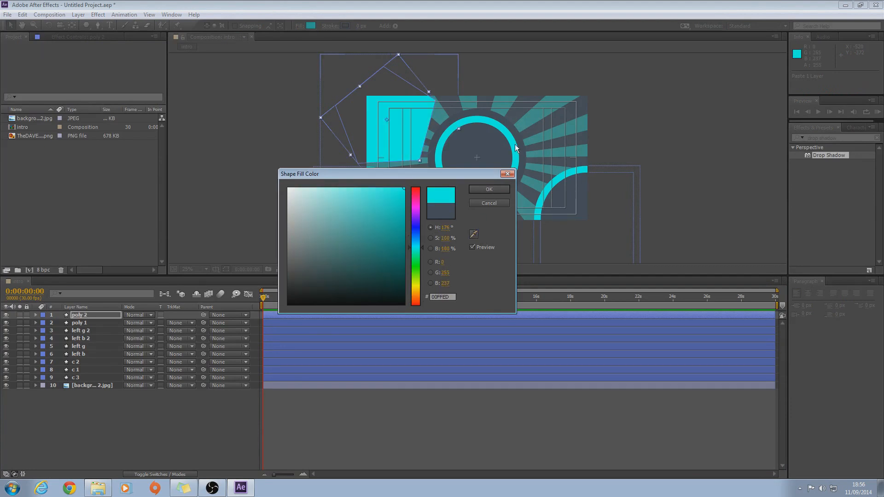
{"action": "left_click", "coordinate": [507, 189]}
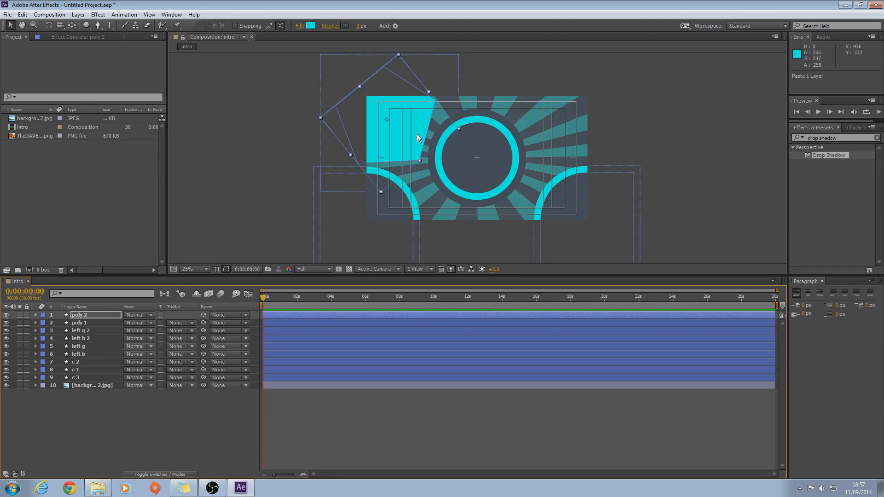
Move the poly 1 layer above poly 2 and try scaling it down to about 89%.
{"action": "left_click", "coordinate": [77, 325]}
{"action": "left_click_drag", "start_coordinate": [77, 324], "coordinate": [88, 314]}
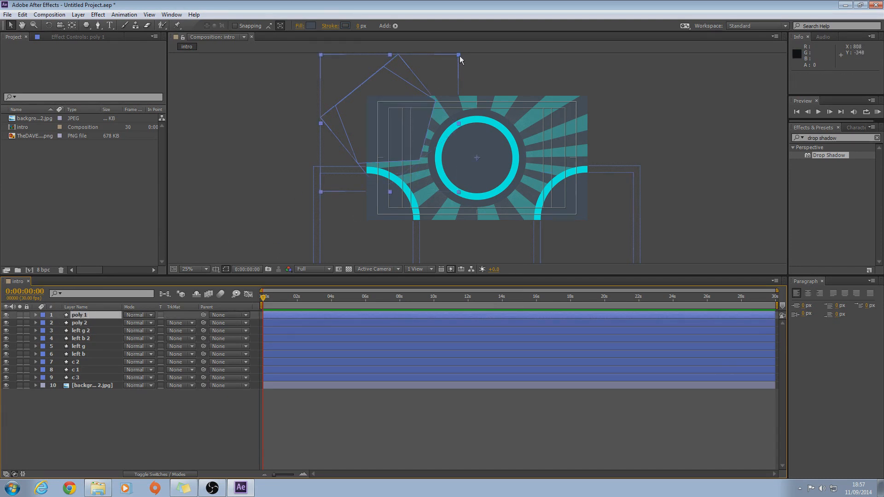
{"action": "left_click_drag", "start_coordinate": [459, 55], "coordinate": [445, 67]}
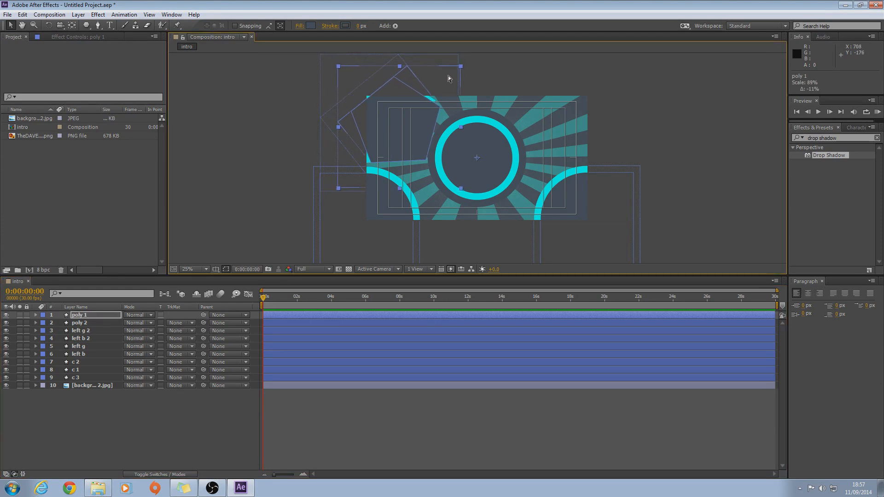
{"action": "key", "text": "ctrl+z"}
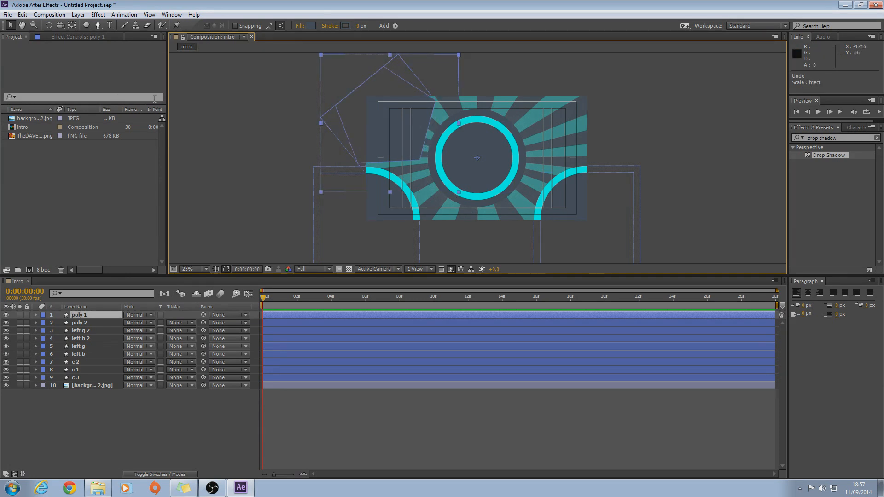
Move poly 1's anchor point from the composition's centre to the middle of the pentagon using the Pan Behind tool.
{"action": "left_click", "coordinate": [72, 26]}
{"action": "key", "text": "period"}
{"action": "key", "text": "period"}
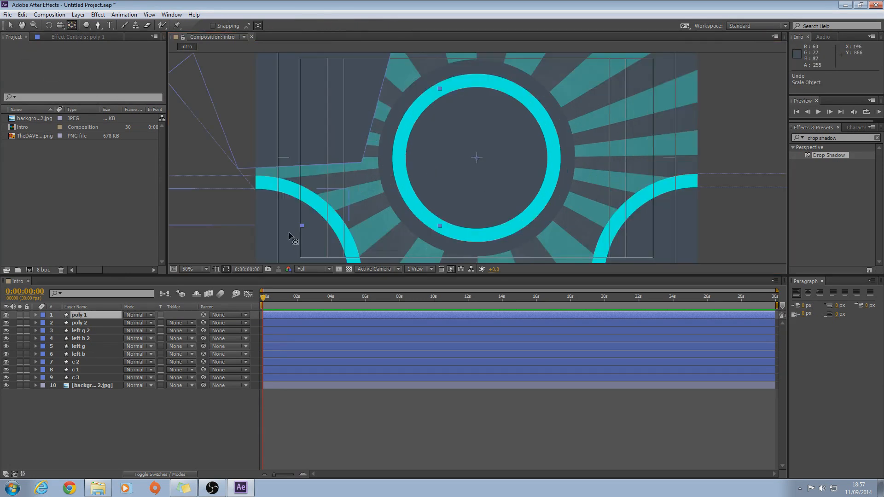
{"action": "key", "text": "period"}
{"action": "key", "text": "period"}
{"action": "key", "text": "comma"}
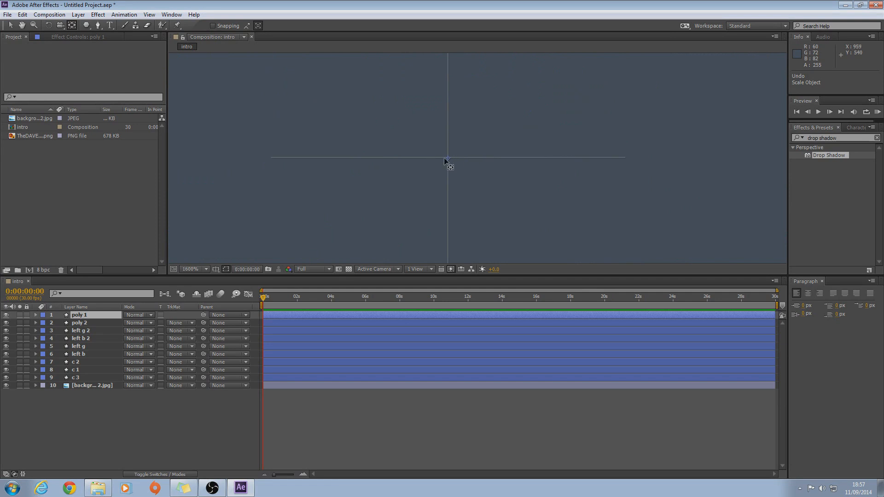
{"action": "scroll", "coordinate": [449, 161], "scroll_direction": "down", "scroll_amount": 3}
{"action": "scroll", "coordinate": [449, 157], "scroll_direction": "up", "scroll_amount": 3}
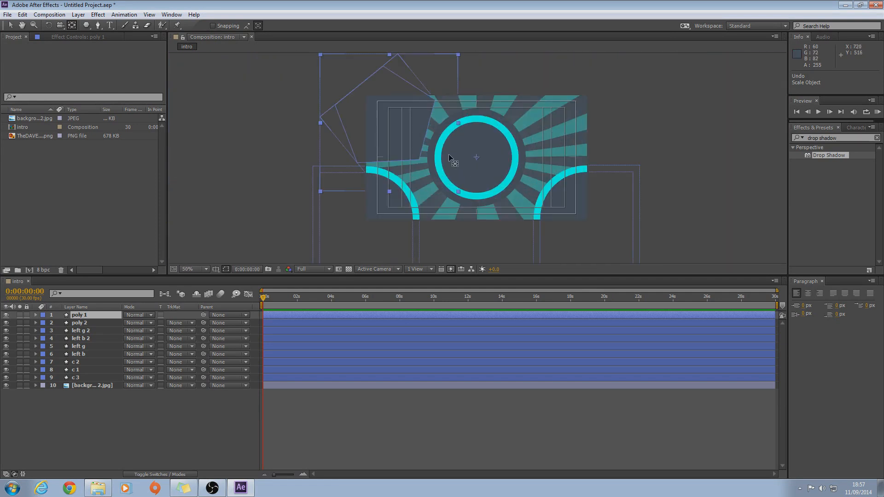
{"action": "scroll", "coordinate": [473, 165], "scroll_direction": "down", "scroll_amount": 2}
{"action": "left_click", "coordinate": [189, 269]}
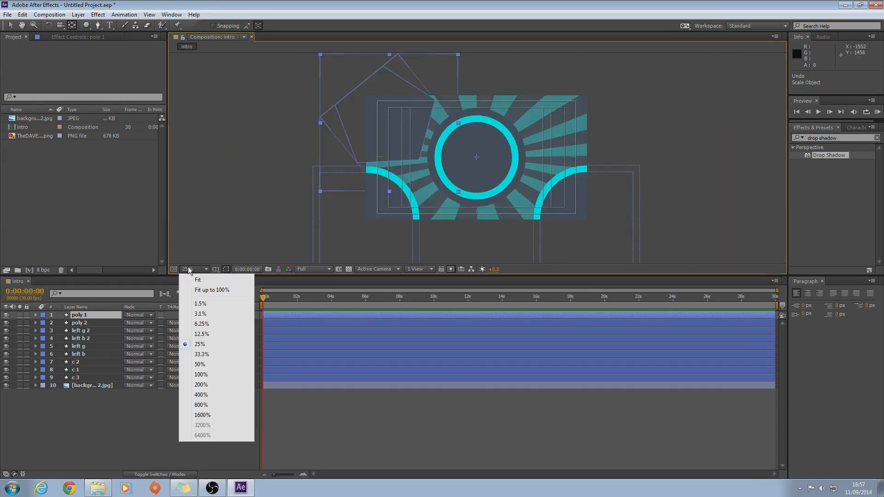
{"action": "left_click", "coordinate": [203, 292]}
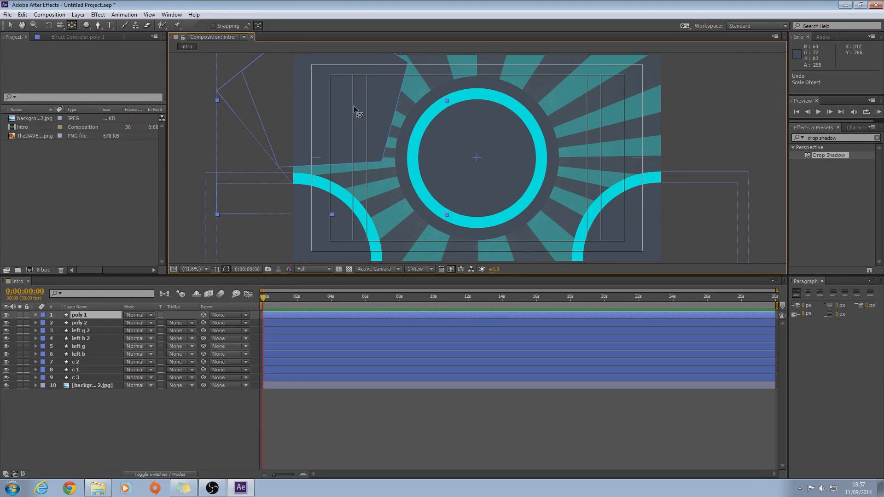
{"action": "left_click_drag", "start_coordinate": [479, 161], "coordinate": [325, 90]}
{"action": "scroll", "coordinate": [332, 90], "scroll_direction": "down", "scroll_amount": 2}
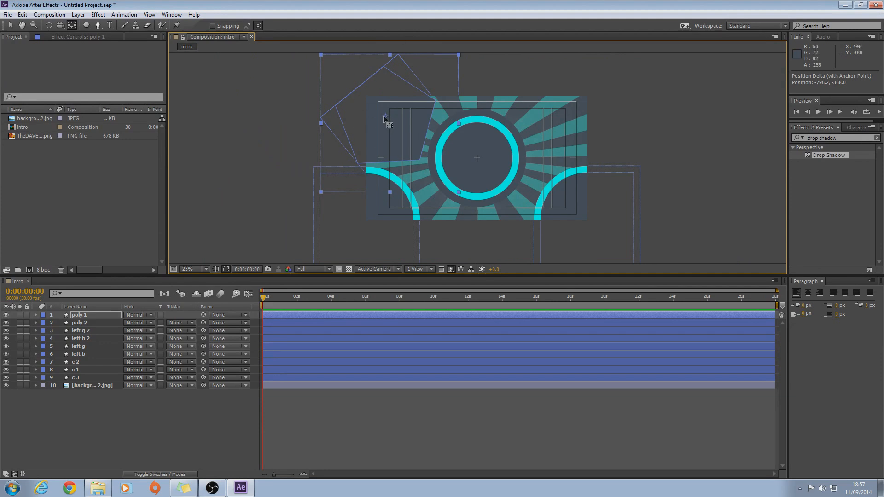
{"action": "left_click_drag", "start_coordinate": [386, 116], "coordinate": [386, 118]}
Scale poly 1 down to about 86% around its anchor point, exposing a cyan border from poly 2, and deselect it.
{"action": "left_click", "coordinate": [11, 25]}
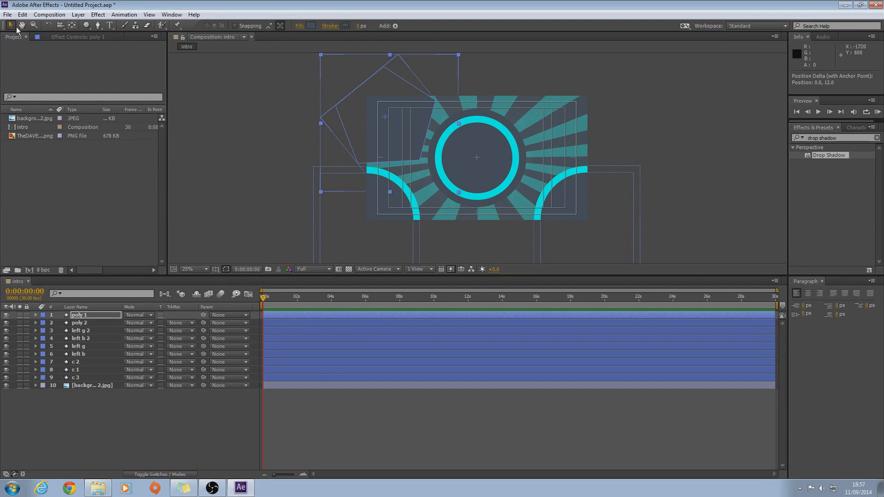
{"action": "left_click_drag", "start_coordinate": [457, 56], "coordinate": [448, 64]}
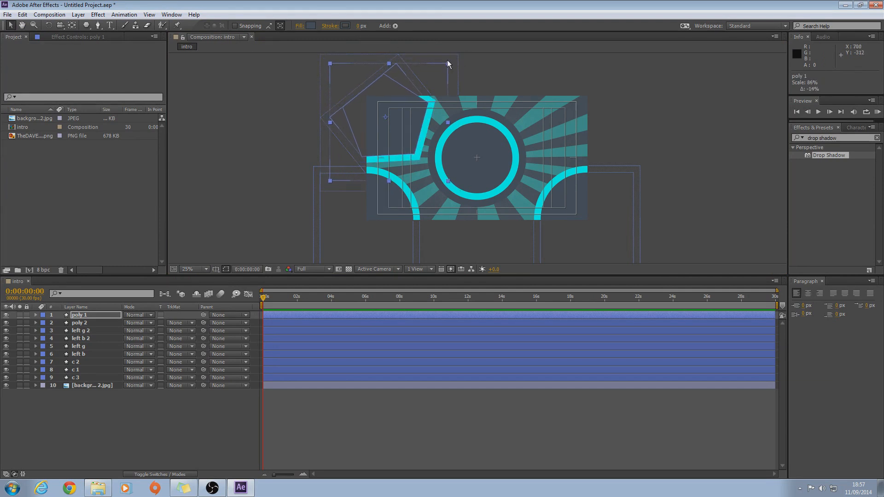
{"action": "left_click", "coordinate": [265, 104]}
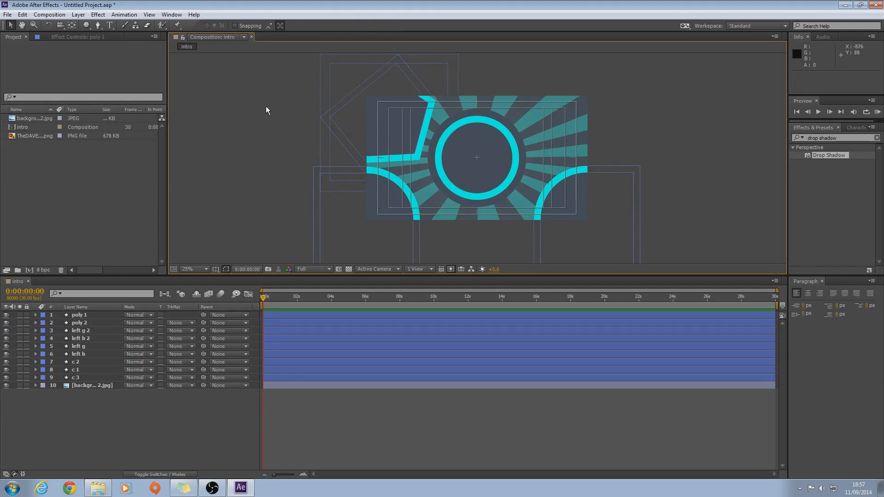
Duplicate poly 1 and poly 2 and move both copies straight across to the composition's opposite upper corner, offset by 1600 px.
{"action": "left_click", "coordinate": [88, 315]}
{"action": "left_click", "coordinate": [86, 323], "text": "shift"}
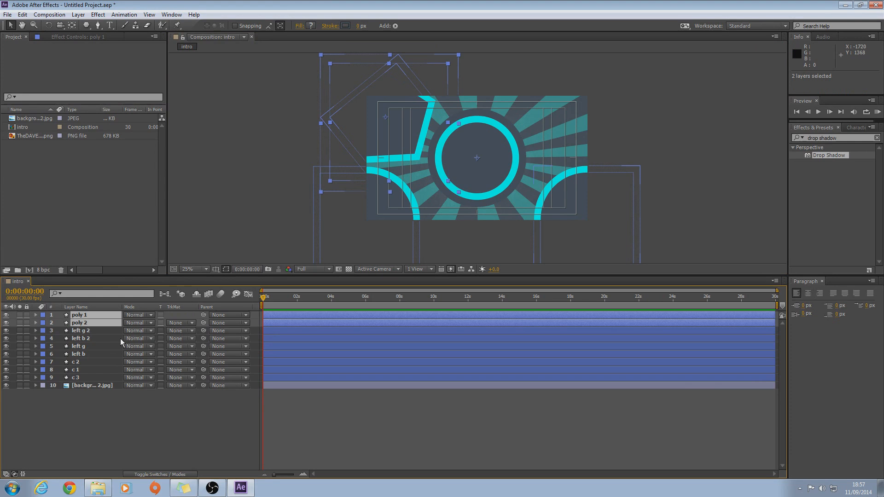
{"action": "key", "text": "ctrl+c"}
{"action": "key", "text": "ctrl+v"}
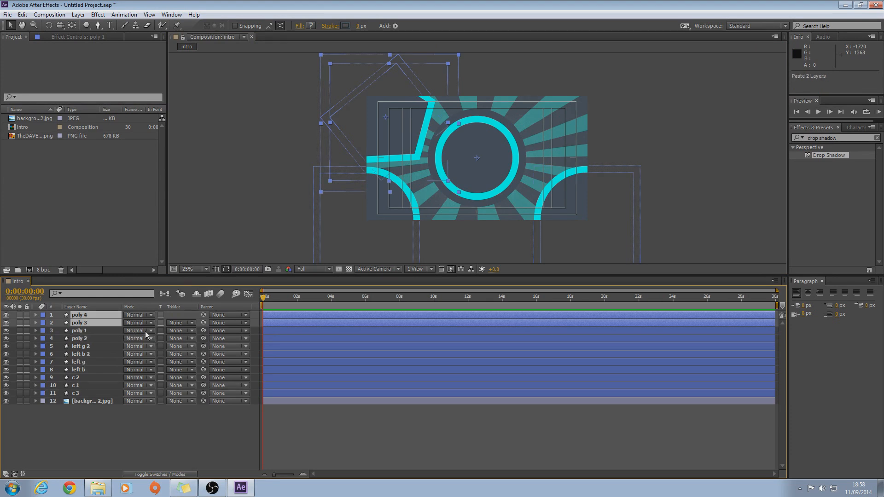
{"action": "left_click_drag", "start_coordinate": [392, 125], "coordinate": [577, 127]}
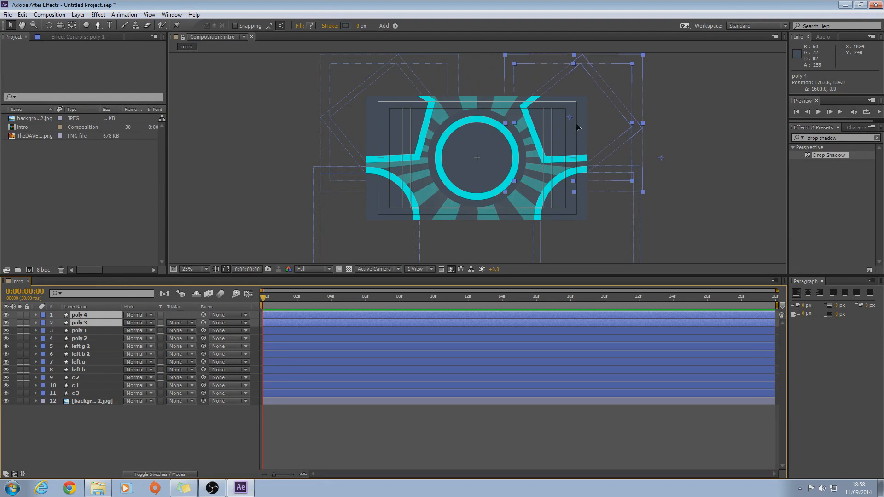
{"action": "left_click", "coordinate": [229, 209]}
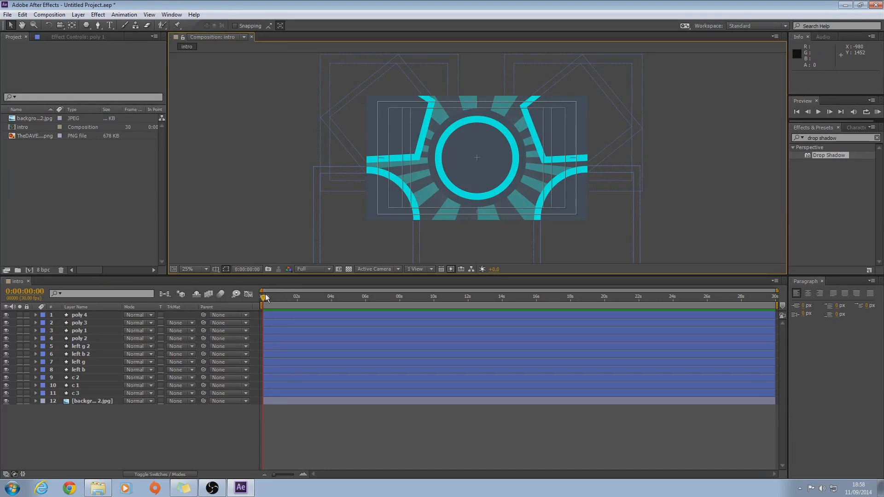
{"action": "left_click_drag", "start_coordinate": [264, 300], "coordinate": [171, 318]}
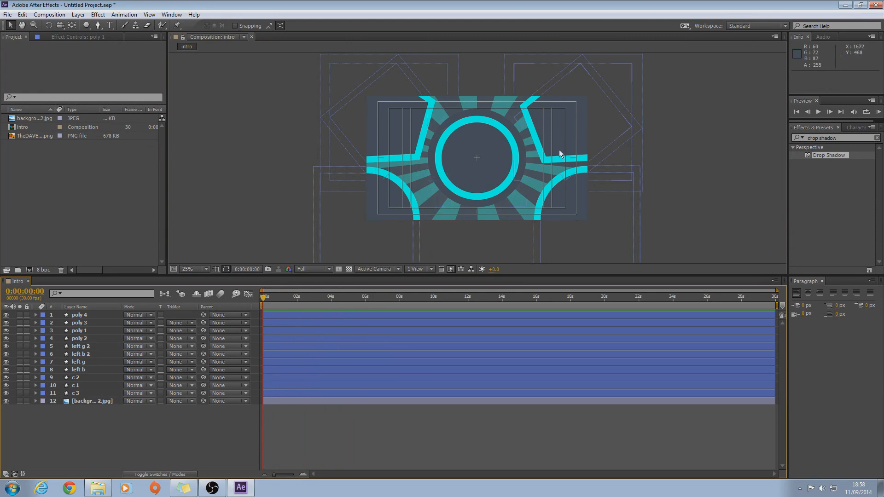
{"action": "left_click", "coordinate": [285, 214]}
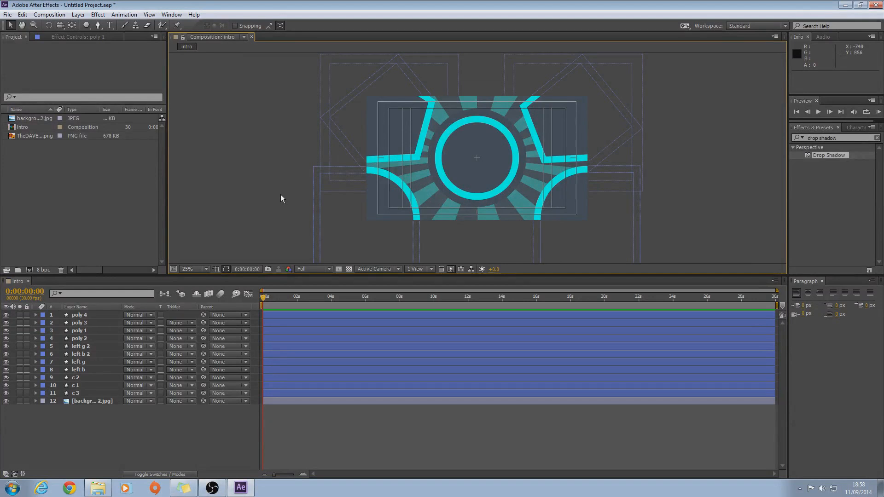
Add the TheDAVE PNG as the topmost layer and scale it to about 42% wide and 60% high.
{"action": "left_click", "coordinate": [28, 136]}
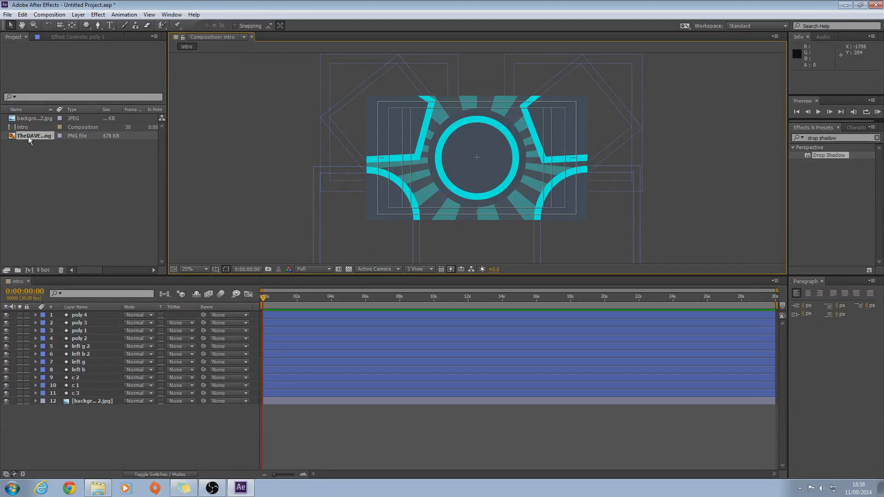
{"action": "left_click_drag", "start_coordinate": [28, 136], "coordinate": [88, 316]}
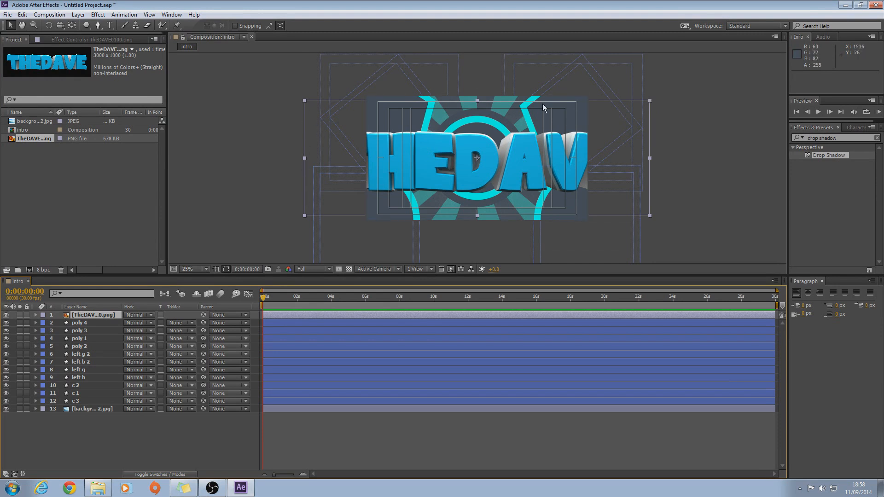
{"action": "left_click_drag", "start_coordinate": [303, 101], "coordinate": [336, 131]}
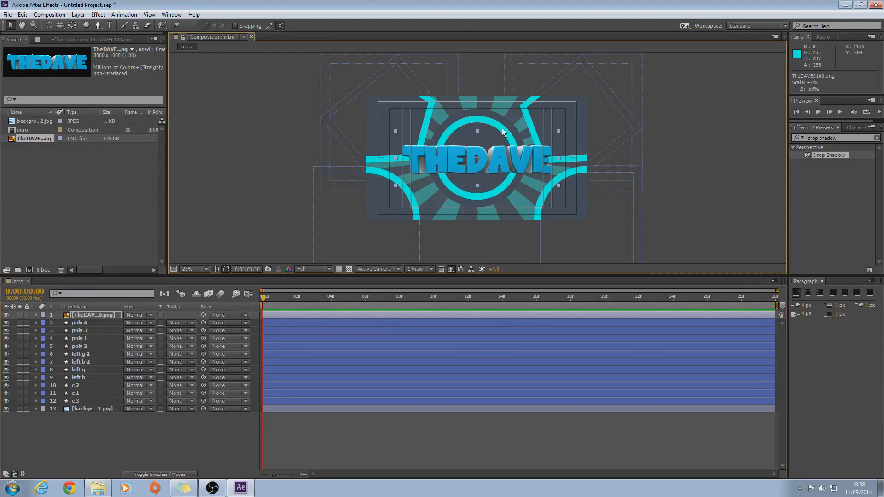
{"action": "left_click_drag", "start_coordinate": [477, 132], "coordinate": [480, 120]}
{"action": "left_click_drag", "start_coordinate": [394, 159], "coordinate": [405, 159]}
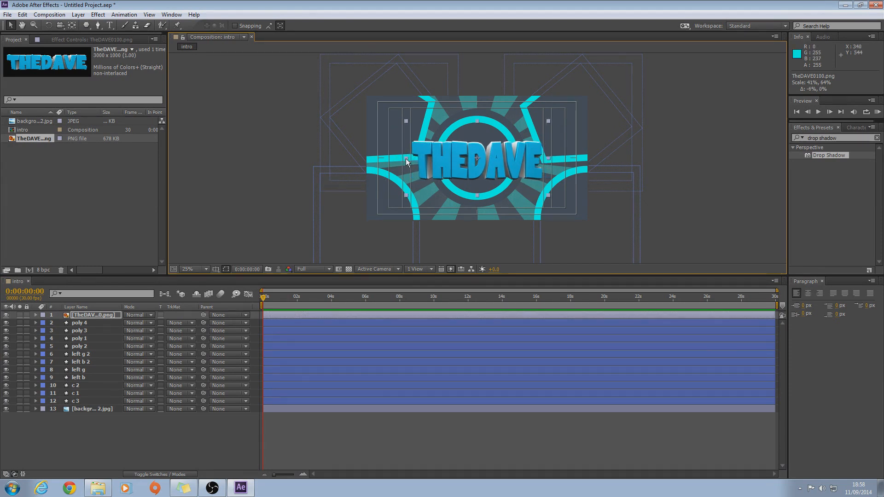
{"action": "left_click_drag", "start_coordinate": [477, 122], "coordinate": [477, 124]}
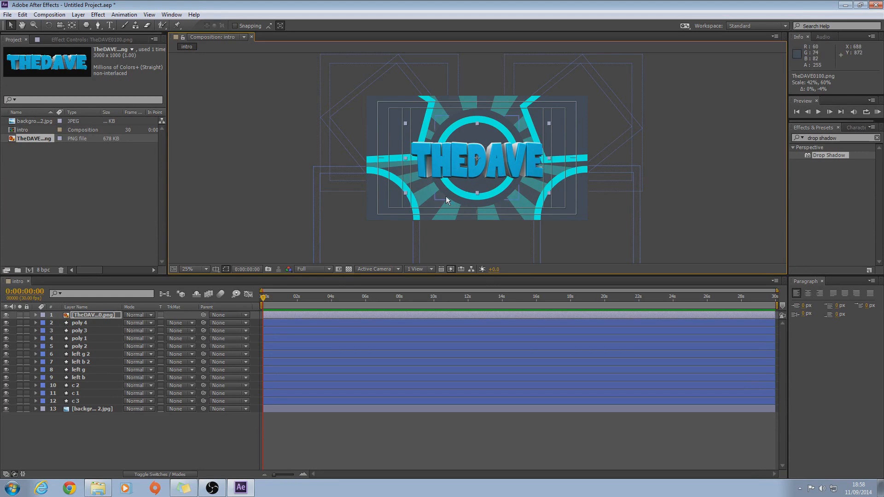
{"action": "left_click", "coordinate": [225, 175]}
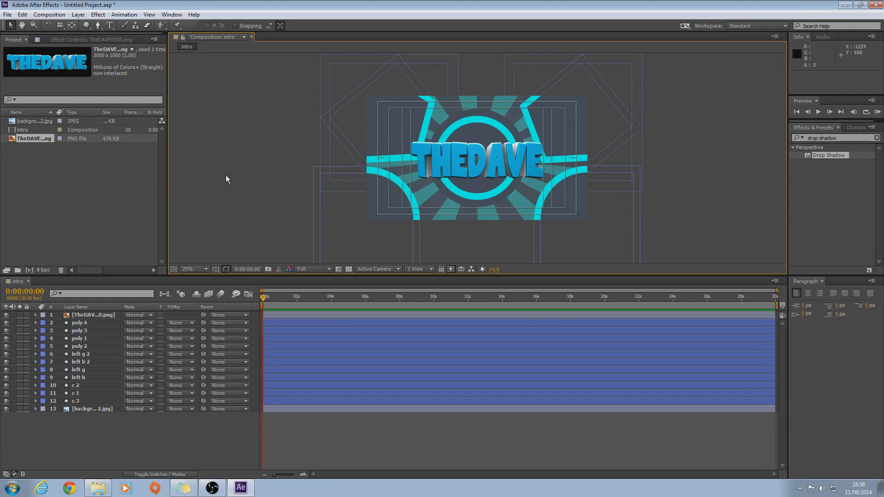
Fit the composition in the viewer and turn off the Title/Action Safe overlay.
{"action": "left_click", "coordinate": [205, 269]}
{"action": "left_click", "coordinate": [232, 291]}
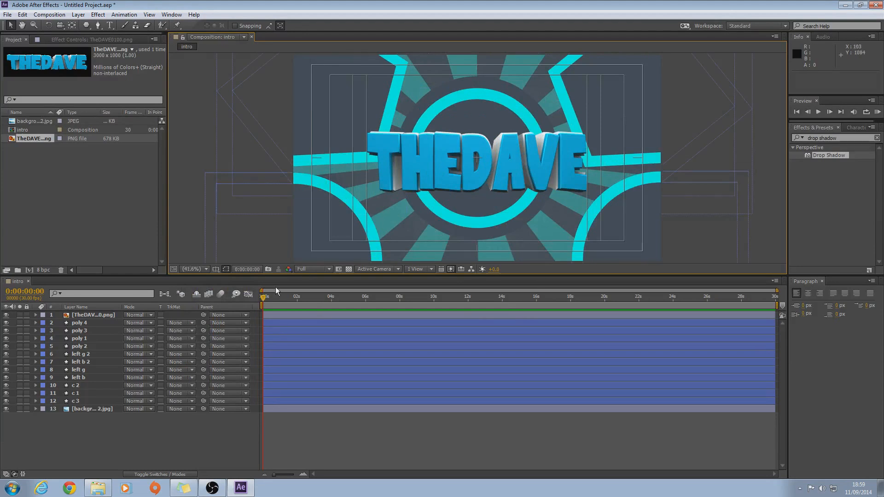
{"action": "left_click", "coordinate": [219, 270]}
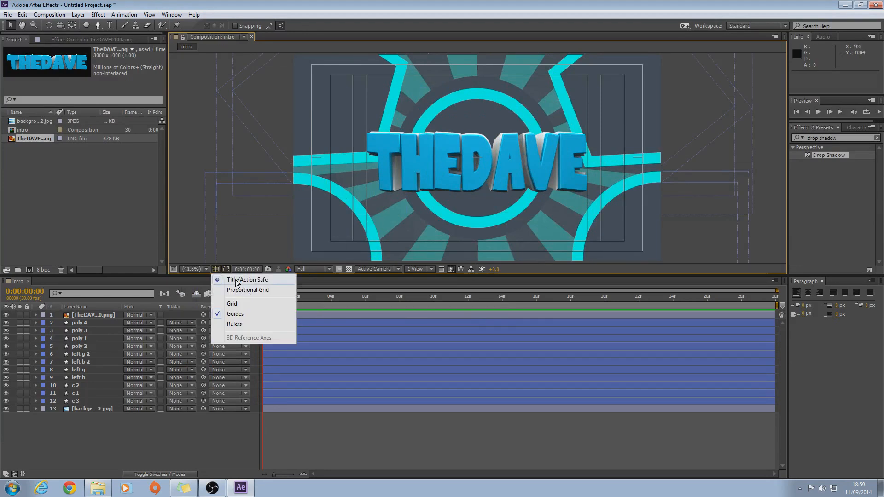
{"action": "left_click", "coordinate": [247, 285]}
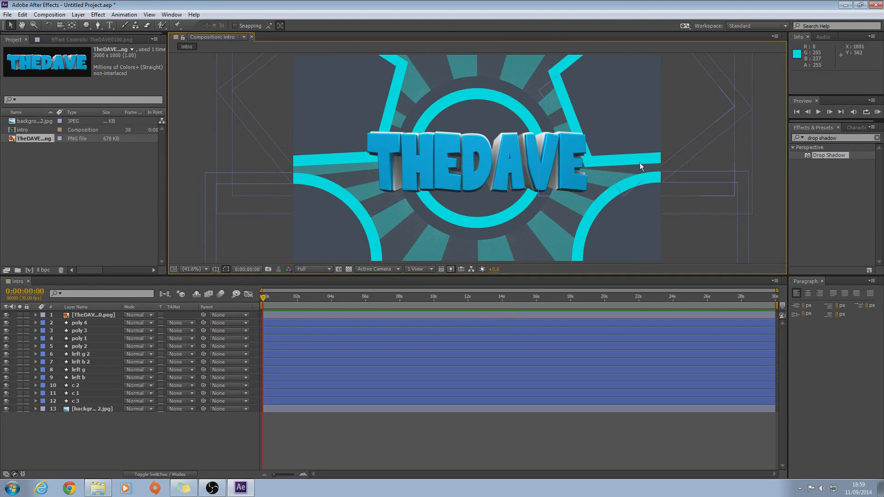
Clear the effects search and search for drop shadow again.
{"action": "left_click_drag", "start_coordinate": [840, 139], "coordinate": [705, 138]}
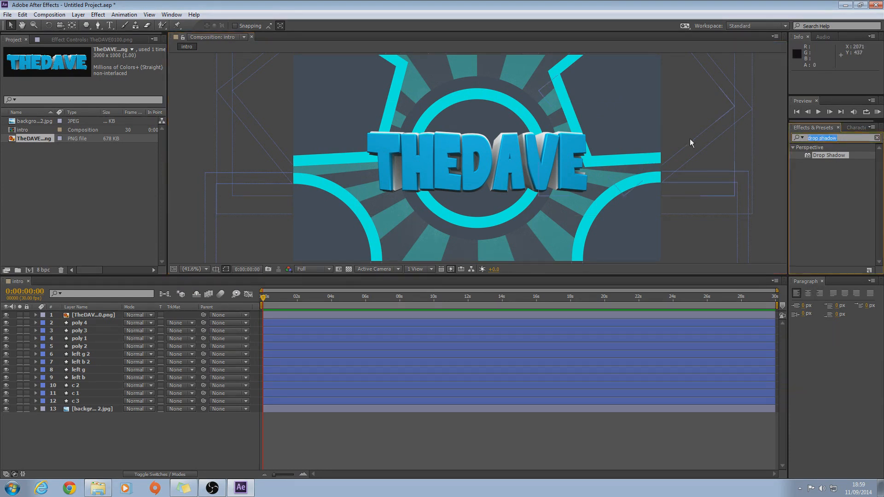
{"action": "key", "text": "BackSpace"}
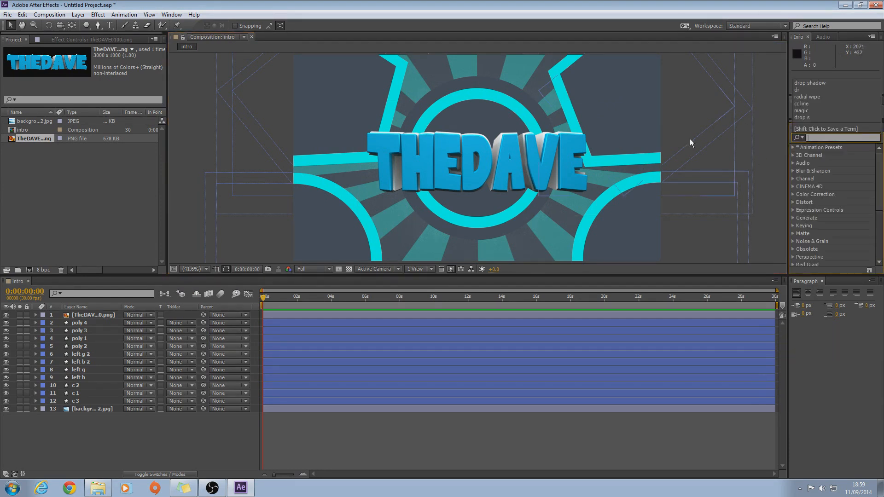
{"action": "left_click", "coordinate": [819, 138]}
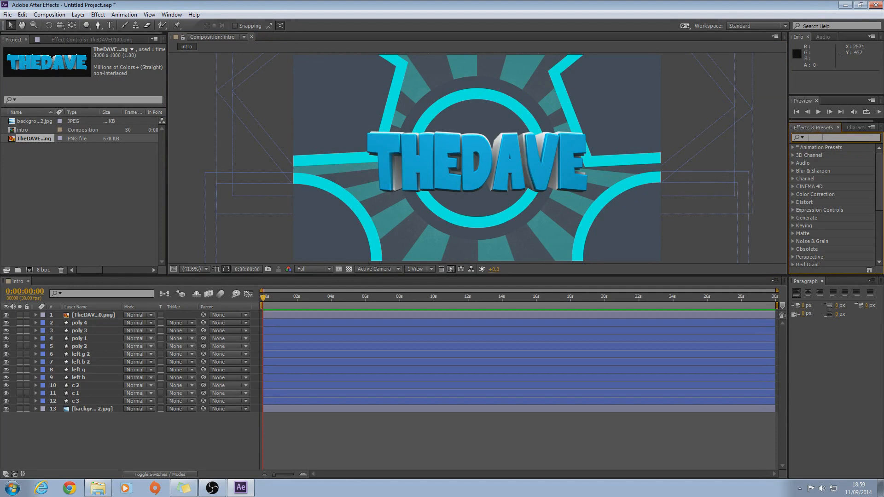
{"action": "type", "text": "dro"}
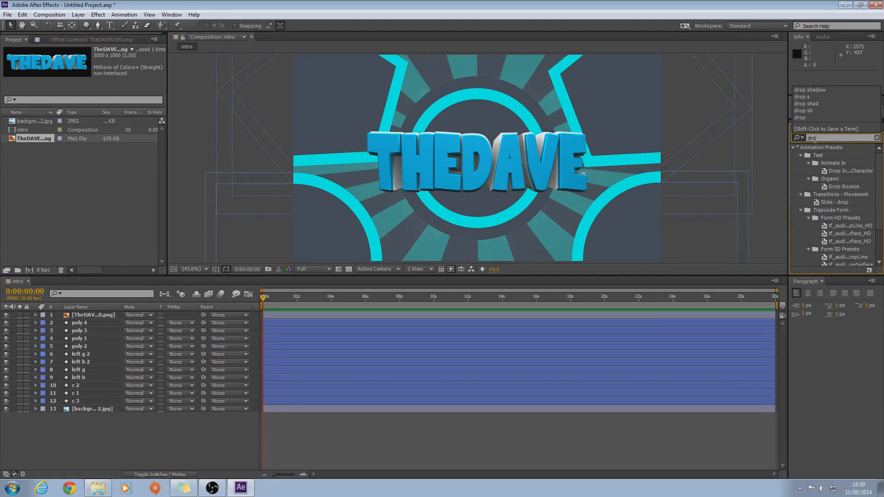
{"action": "left_click", "coordinate": [816, 90]}
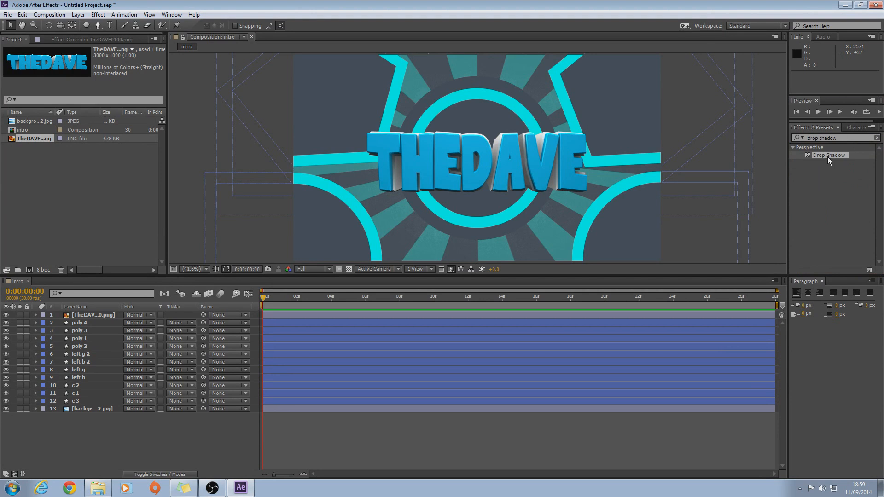
Apply Drop Shadow to the c 3 layer with 100% opacity, distance 0 and softness 140.
{"action": "left_click_drag", "start_coordinate": [830, 154], "coordinate": [90, 401]}
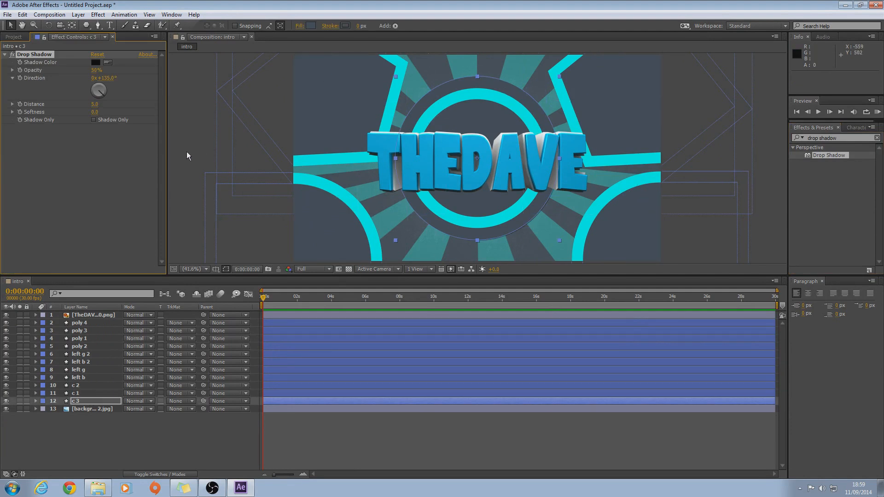
{"action": "left_click_drag", "start_coordinate": [94, 106], "coordinate": [87, 105]}
{"action": "left_click_drag", "start_coordinate": [99, 112], "coordinate": [135, 91]}
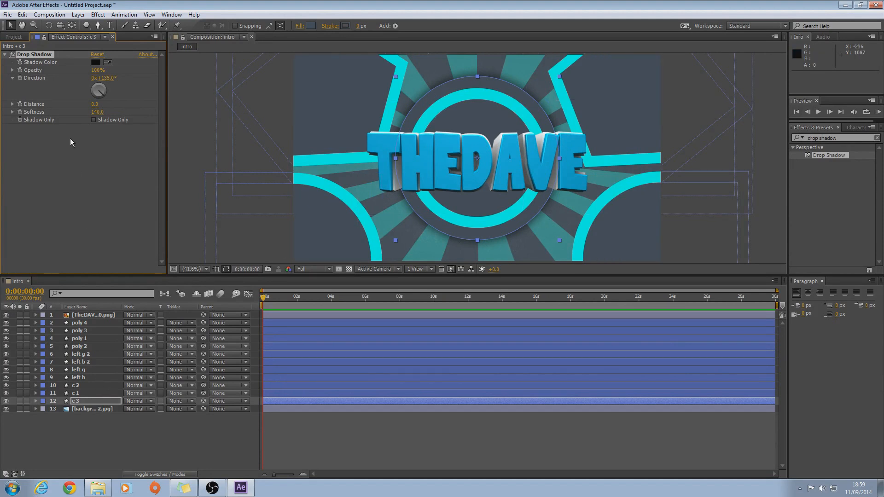
Copy the Drop Shadow from c 3 onto every layer from c 1 up to the TheDAVE PNG, and deselect them.
{"action": "left_click", "coordinate": [31, 56]}
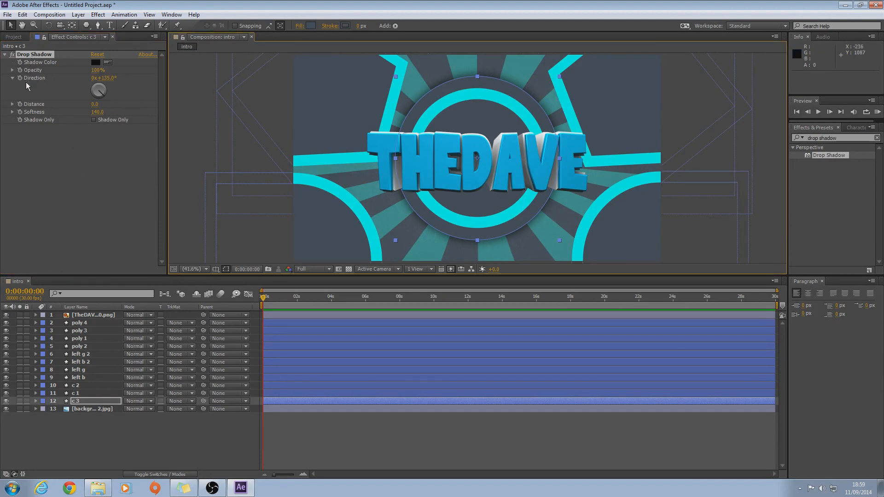
{"action": "left_click", "coordinate": [31, 56]}
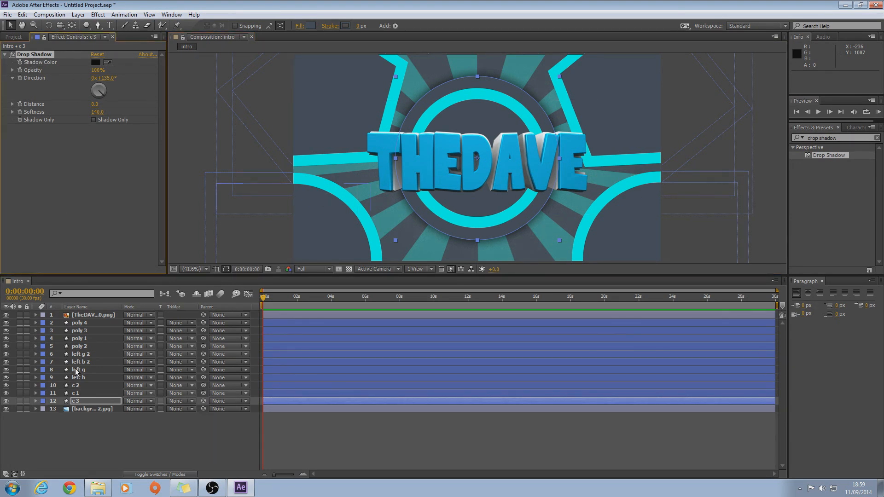
{"action": "left_click", "coordinate": [76, 394]}
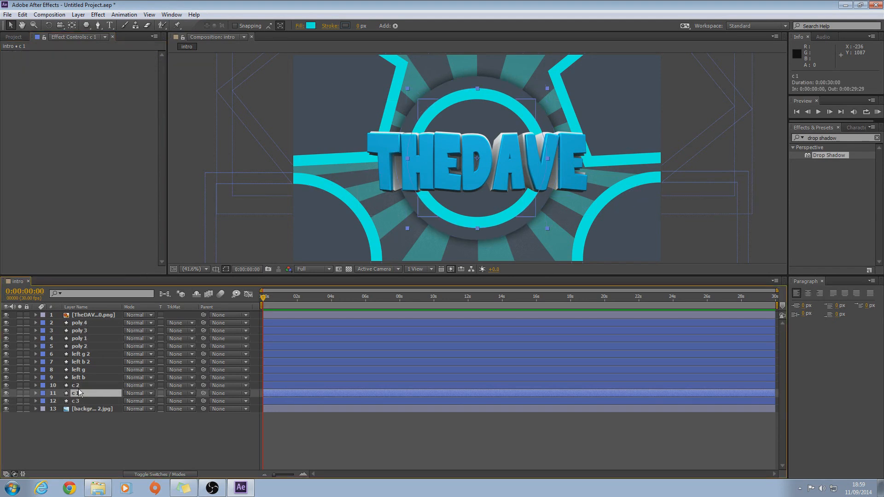
{"action": "left_click", "coordinate": [85, 315], "text": "shift"}
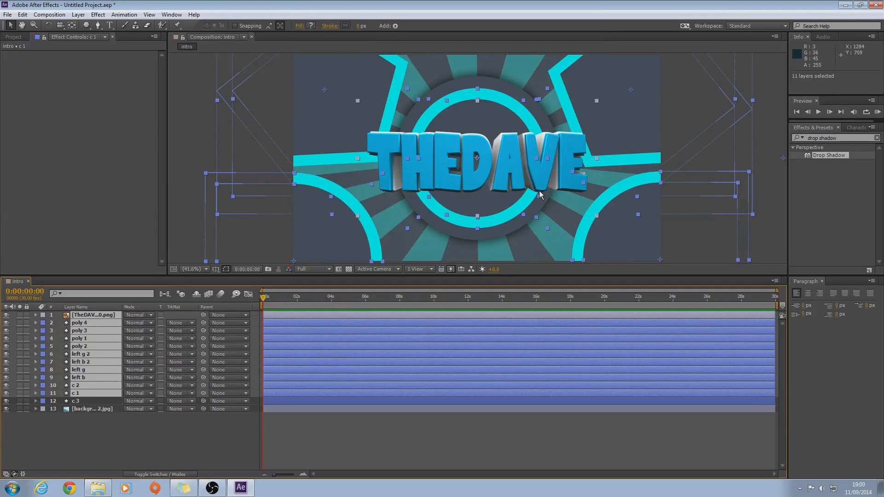
{"action": "key", "text": "ctrl+v"}
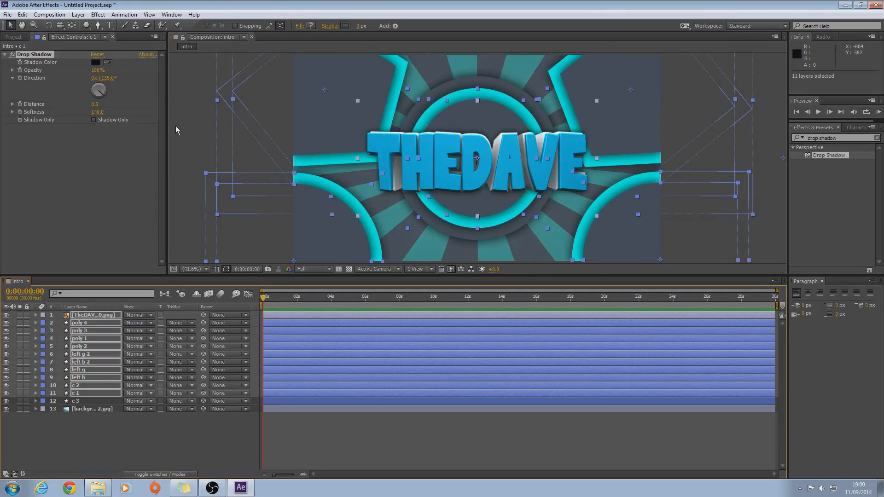
{"action": "key", "text": "F2"}
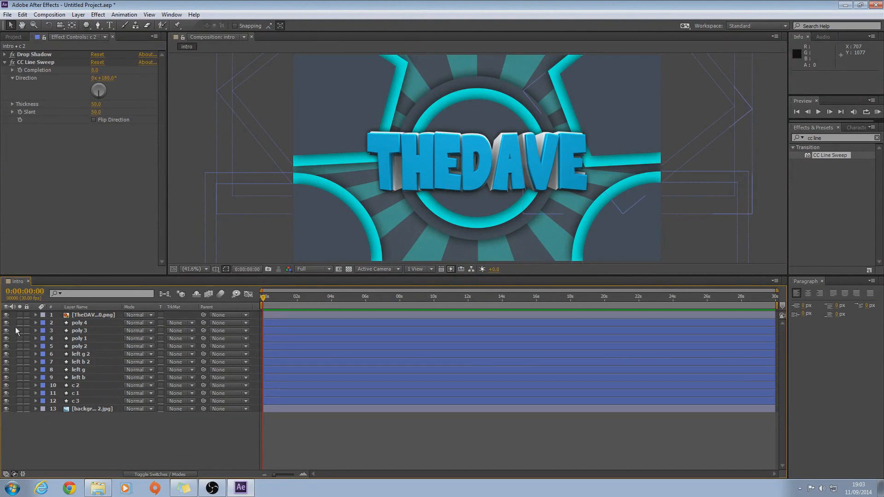
Hide the TheDAVE text layer and the c 3 circle layer.
{"action": "left_click", "coordinate": [95, 316]}
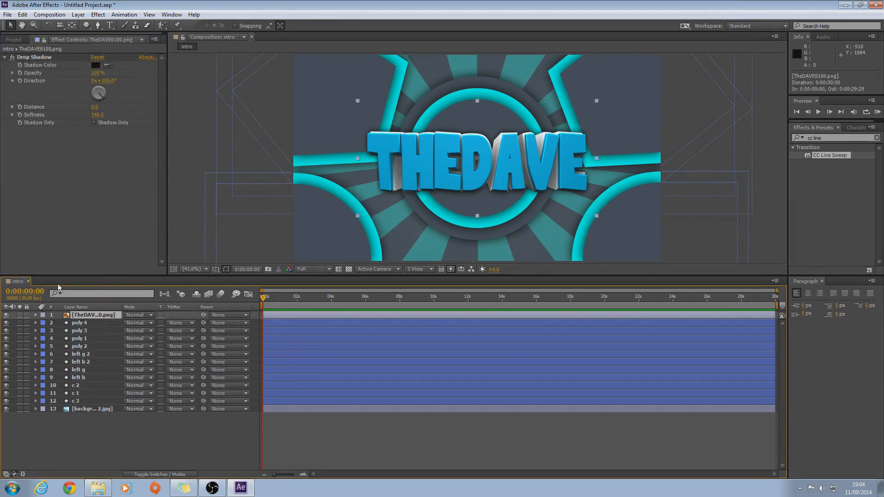
{"action": "left_click", "coordinate": [6, 316]}
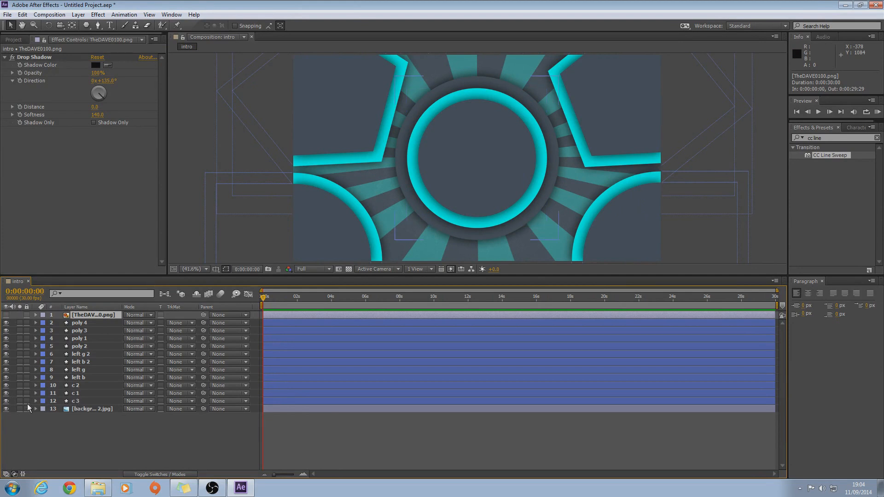
{"action": "left_click", "coordinate": [6, 403]}
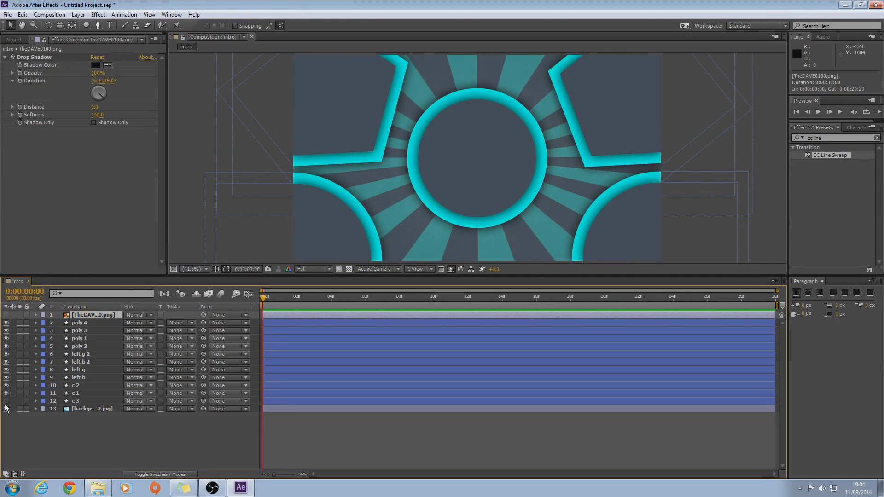
Toggle the visibility of c 3 and c 2 to check which centre circle each layer draws.
{"action": "left_click", "coordinate": [5, 403]}
{"action": "left_click", "coordinate": [5, 402]}
{"action": "left_click", "coordinate": [6, 402]}
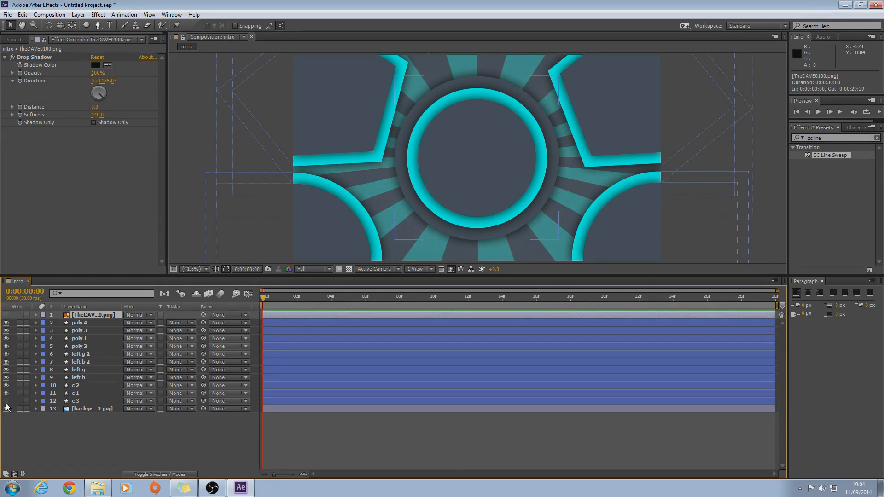
{"action": "left_click", "coordinate": [6, 402]}
{"action": "left_click", "coordinate": [6, 386]}
{"action": "left_click", "coordinate": [7, 386]}
{"action": "left_click", "coordinate": [6, 402]}
{"action": "left_click", "coordinate": [6, 402]}
Hide the cyan c 1 circle so only c 2 shows in the centre, and select c 2.
{"action": "left_click", "coordinate": [6, 385]}
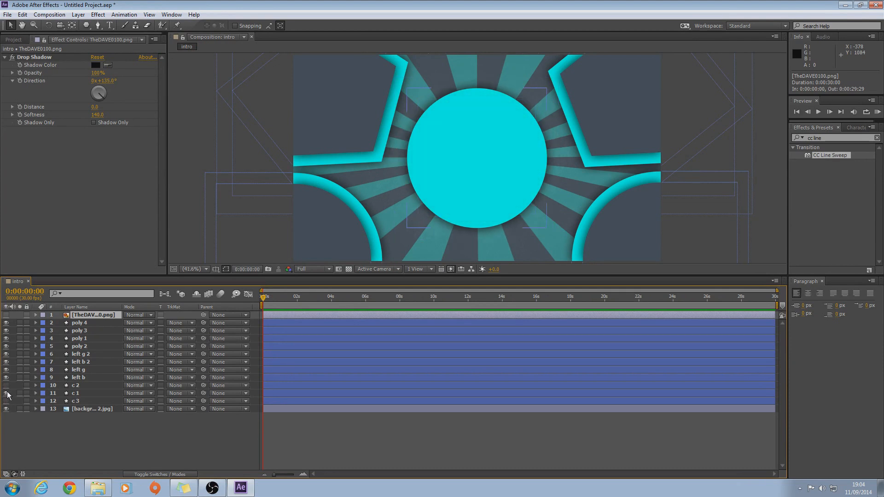
{"action": "left_click", "coordinate": [7, 389]}
{"action": "left_click", "coordinate": [7, 393]}
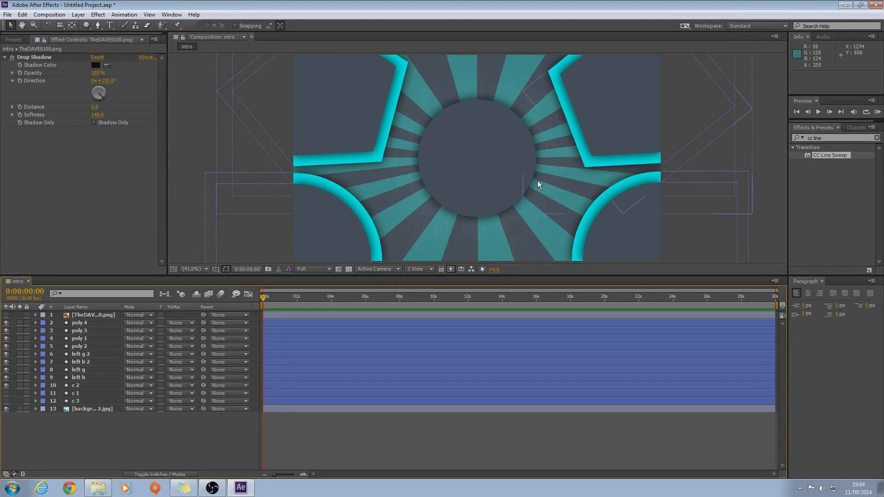
{"action": "left_click", "coordinate": [79, 388]}
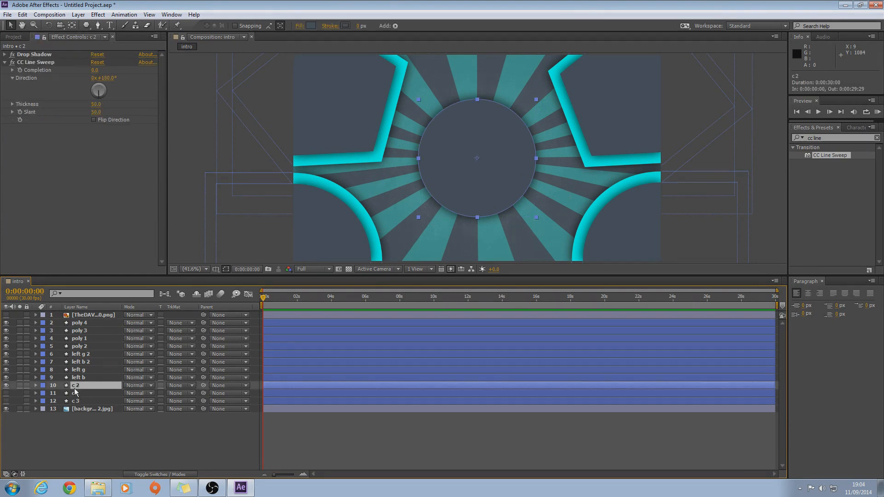
Keyframe c 2's Scale at 0:00:00:15 and set its Scale to 0% at 0:00:00:00.
{"action": "key", "text": "s"}
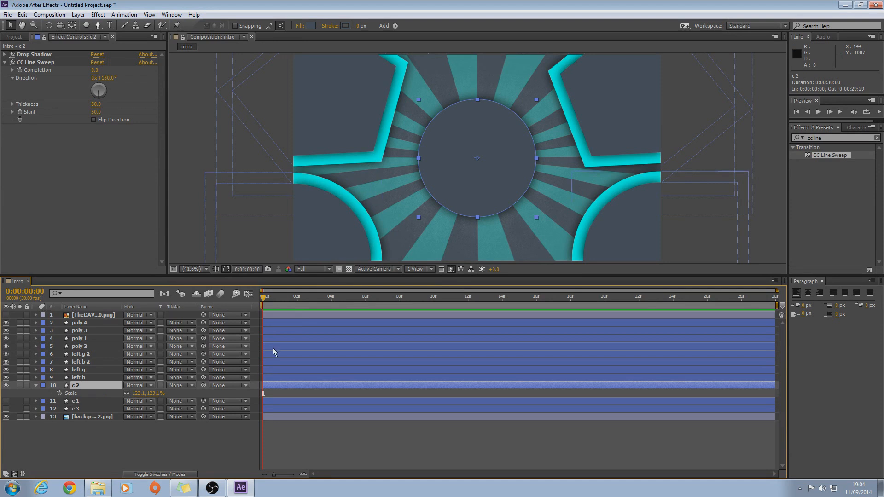
{"action": "left_click_drag", "start_coordinate": [264, 301], "coordinate": [270, 301]}
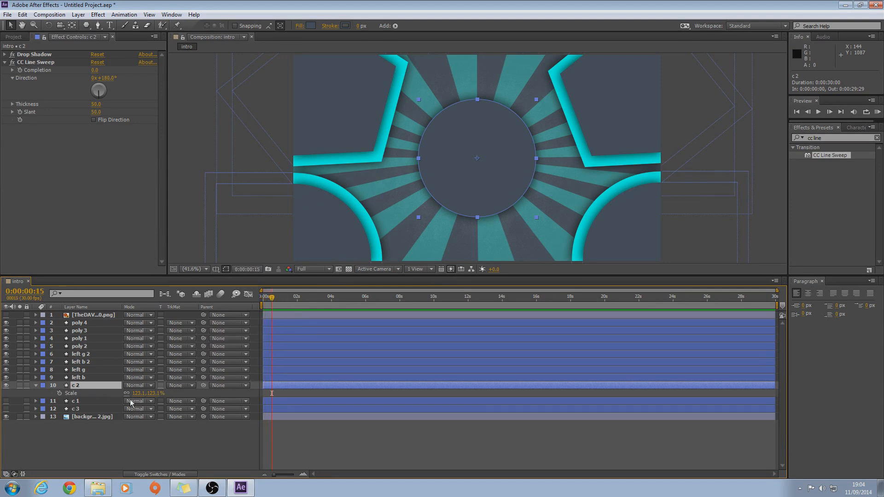
{"action": "left_click", "coordinate": [60, 393]}
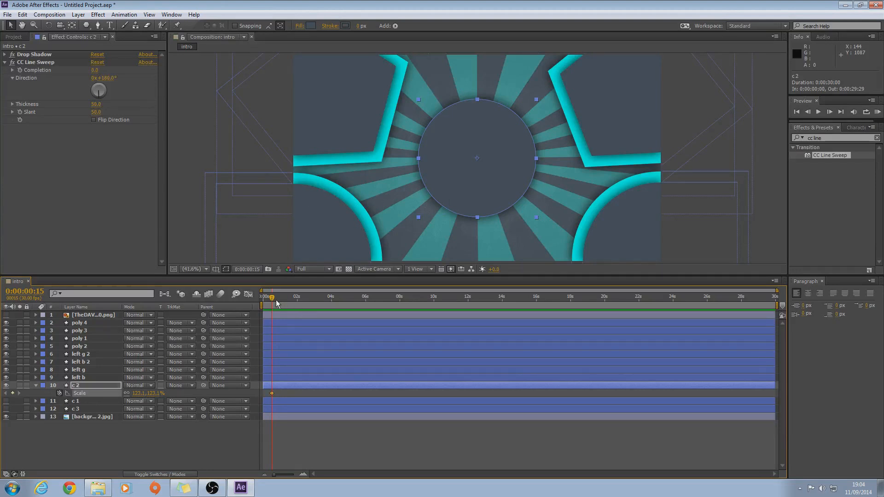
{"action": "left_click_drag", "start_coordinate": [272, 297], "coordinate": [260, 300]}
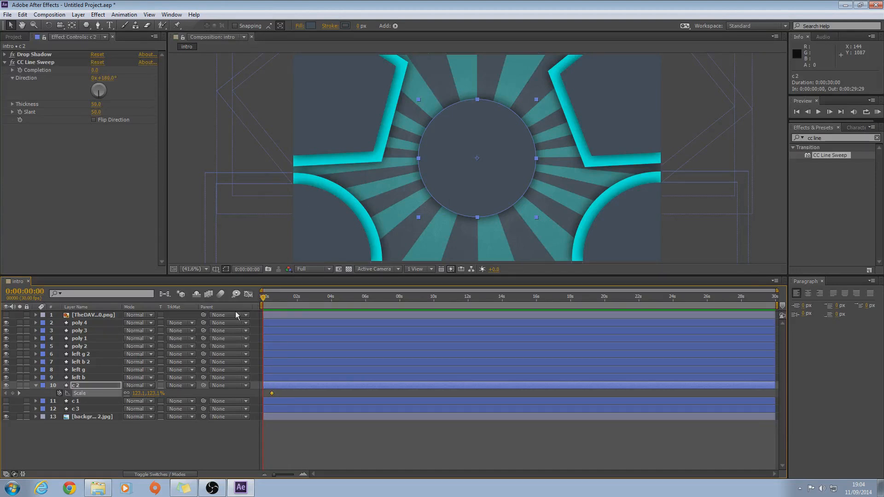
{"action": "left_click", "coordinate": [141, 394]}
{"action": "type", "text": "0"}
{"action": "left_click", "coordinate": [158, 444]}
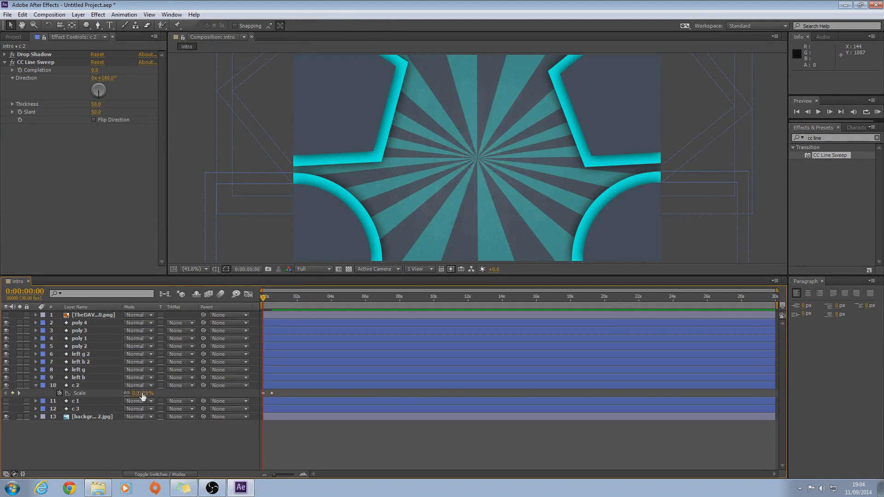
Move c 2's end Scale keyframe out to 0:00:06:28, preview the slower growth, and return to the start of the timeline.
{"action": "mouse_move", "coordinate": [264, 301]}
{"action": "left_mouse_down"}
{"action": "mouse_move", "coordinate": [275, 299]}
{"action": "mouse_move", "coordinate": [257, 308]}
{"action": "mouse_move", "coordinate": [282, 306]}
{"action": "mouse_move", "coordinate": [270, 304]}
{"action": "left_mouse_up"}
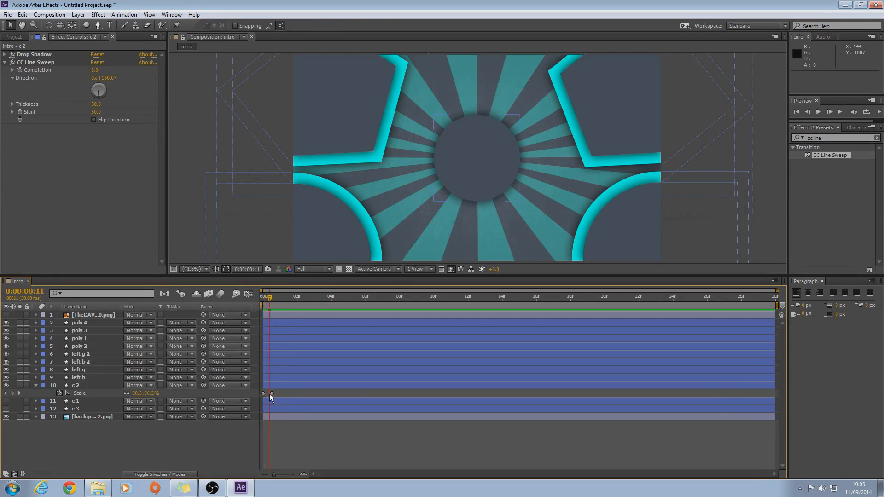
{"action": "left_click_drag", "start_coordinate": [272, 394], "coordinate": [364, 397]}
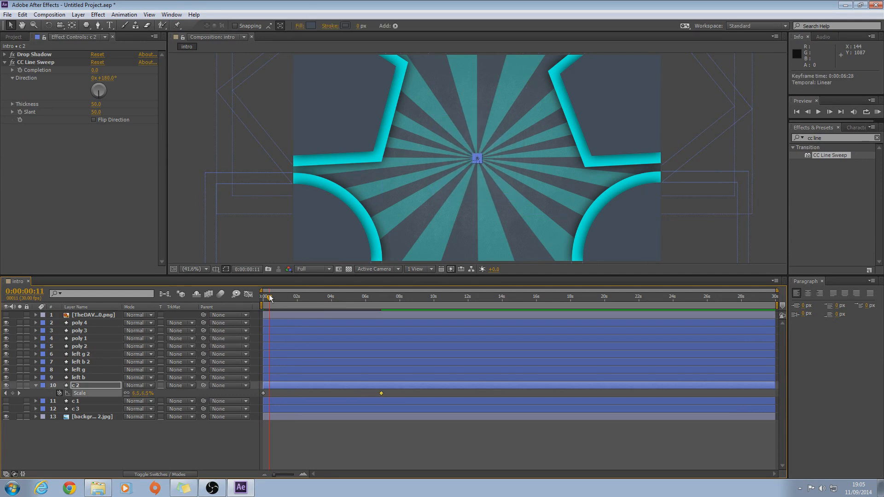
{"action": "left_click_drag", "start_coordinate": [270, 300], "coordinate": [263, 300]}
{"action": "left_click", "coordinate": [818, 112]}
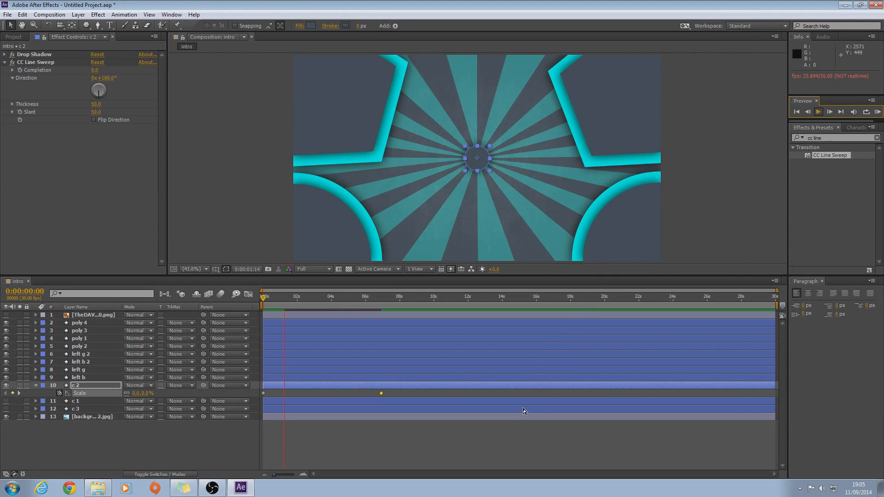
{"action": "key", "text": "space"}
{"action": "left_click_drag", "start_coordinate": [321, 299], "coordinate": [263, 299]}
Place c 2's end Scale keyframe at 0:00:00:20 and add an overshoot keyframe of 130.7% at 0:00:00:11.
{"action": "left_click_drag", "start_coordinate": [381, 394], "coordinate": [276, 395]}
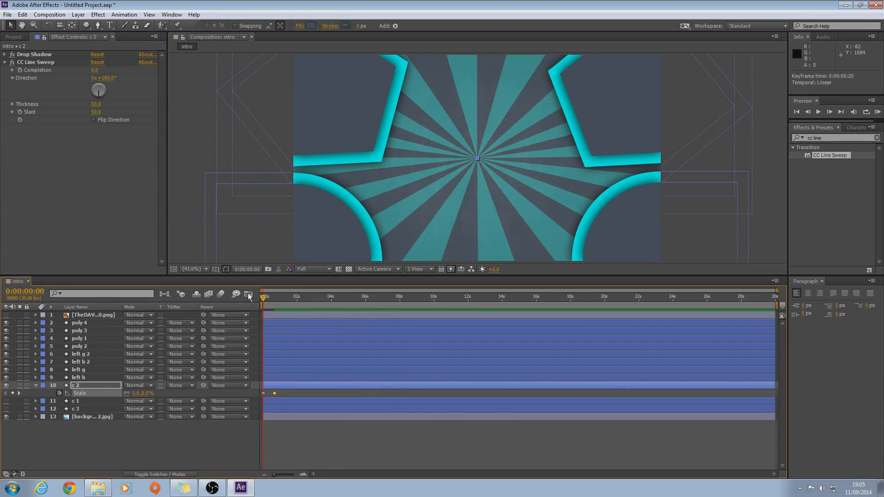
{"action": "left_click_drag", "start_coordinate": [263, 299], "coordinate": [282, 303]}
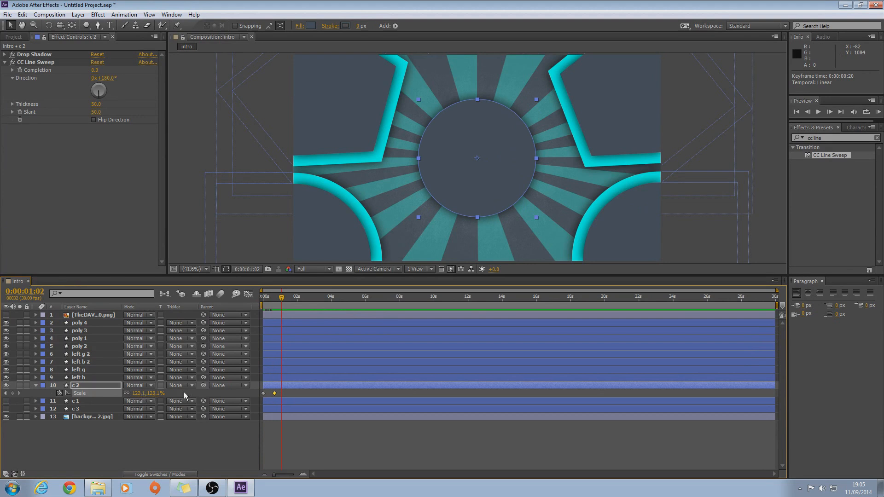
{"action": "left_click_drag", "start_coordinate": [281, 297], "coordinate": [270, 304]}
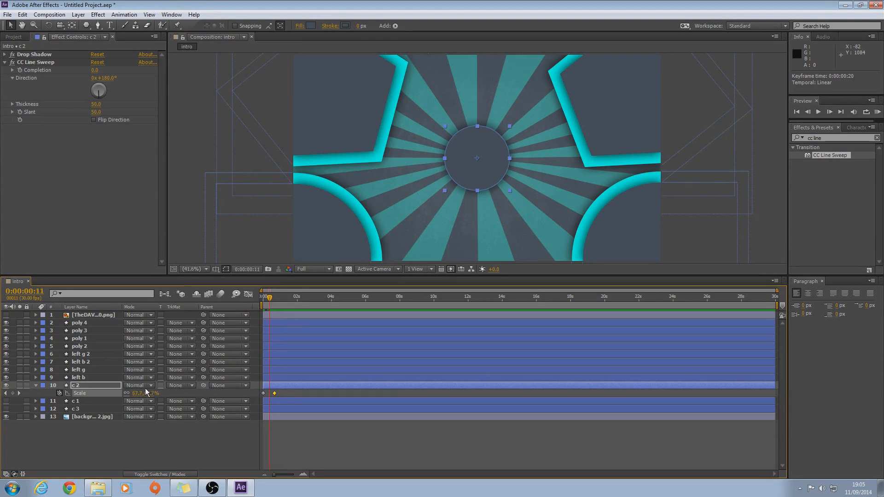
{"action": "left_click_drag", "start_coordinate": [137, 394], "coordinate": [165, 391]}
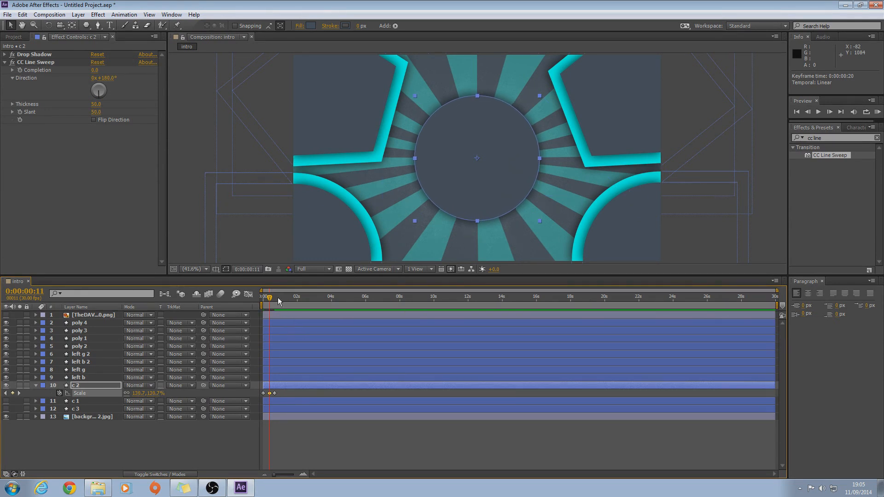
Play c 2's bounce from the start and move its last Scale keyframe to 0:00:00:18.
{"action": "mouse_move", "coordinate": [268, 304]}
{"action": "left_mouse_down"}
{"action": "mouse_move", "coordinate": [276, 304]}
{"action": "mouse_move", "coordinate": [256, 311]}
{"action": "left_mouse_up"}
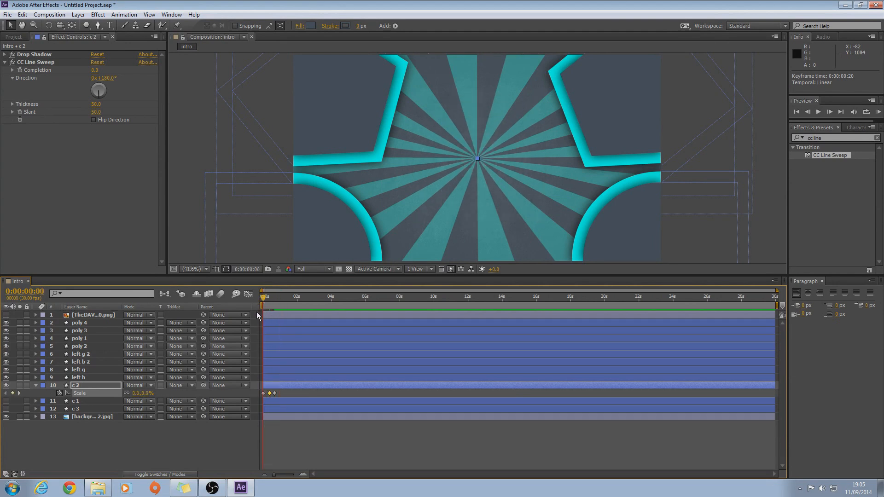
{"action": "left_click", "coordinate": [818, 112]}
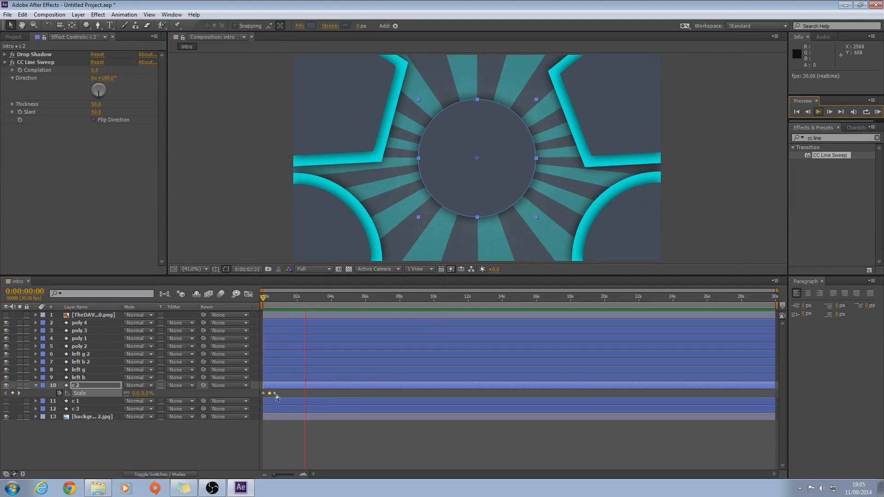
{"action": "left_click", "coordinate": [309, 305]}
{"action": "left_click_drag", "start_coordinate": [308, 304], "coordinate": [263, 305]}
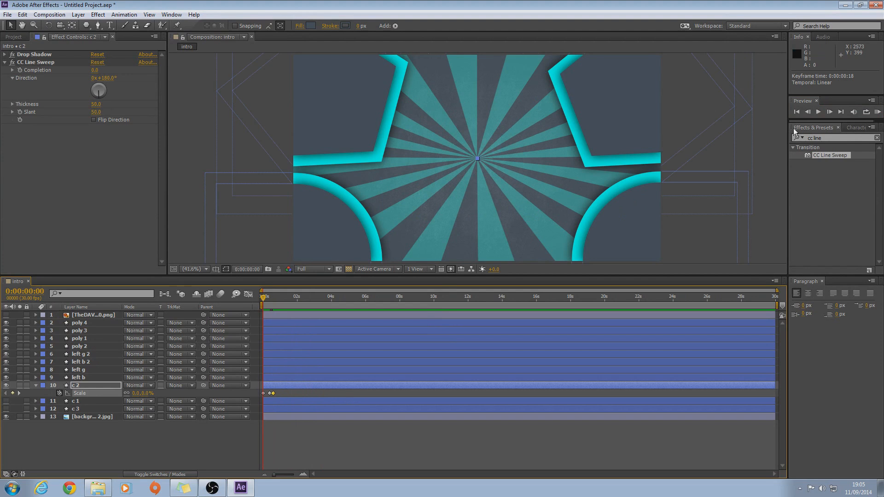
Preview c 2's bounce animation with standard playback and a RAM preview.
{"action": "left_click", "coordinate": [819, 112]}
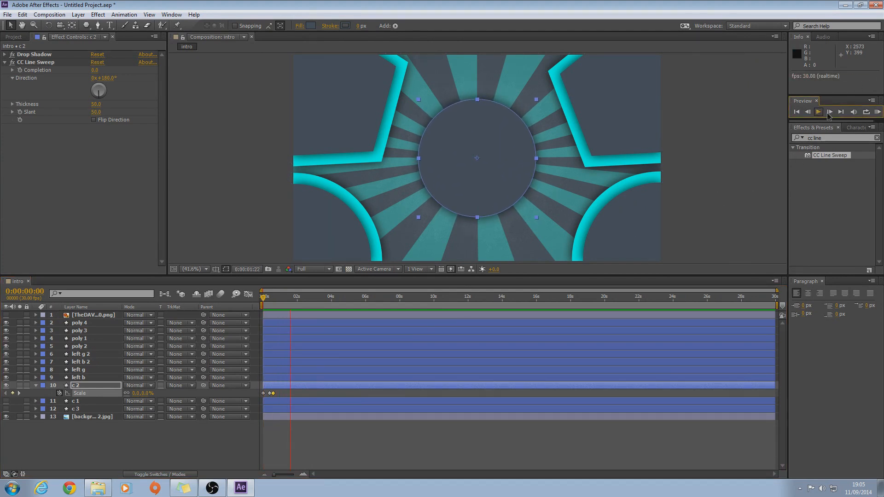
{"action": "left_click", "coordinate": [819, 113]}
{"action": "key", "text": "space"}
{"action": "left_click", "coordinate": [878, 113]}
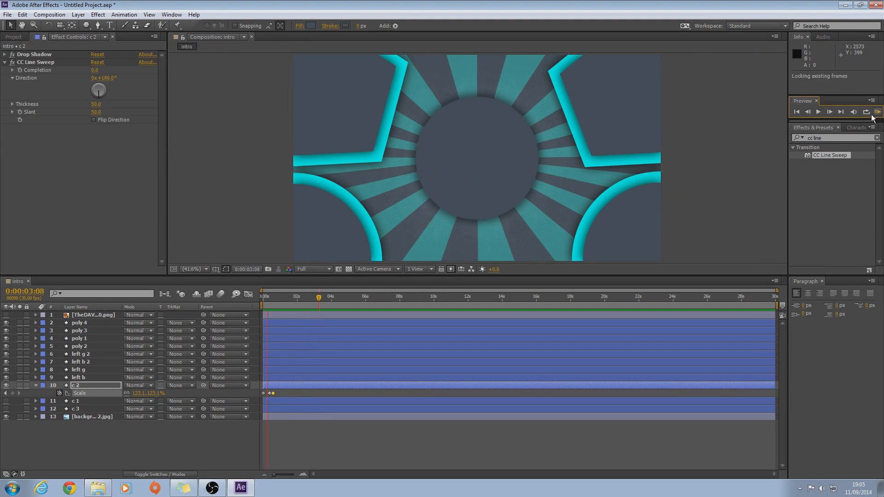
{"action": "key", "text": "space"}
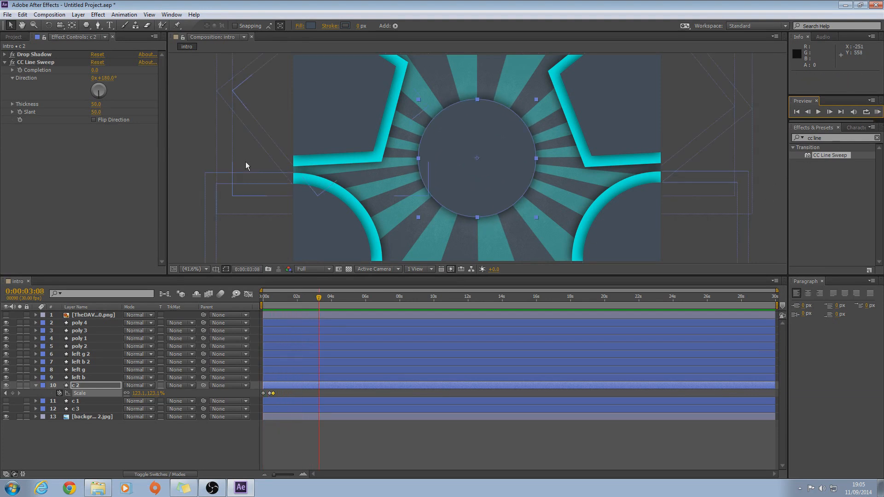
Collapse c 2's Scale property and make the cyan c 1 circle visible again.
{"action": "left_click", "coordinate": [177, 139]}
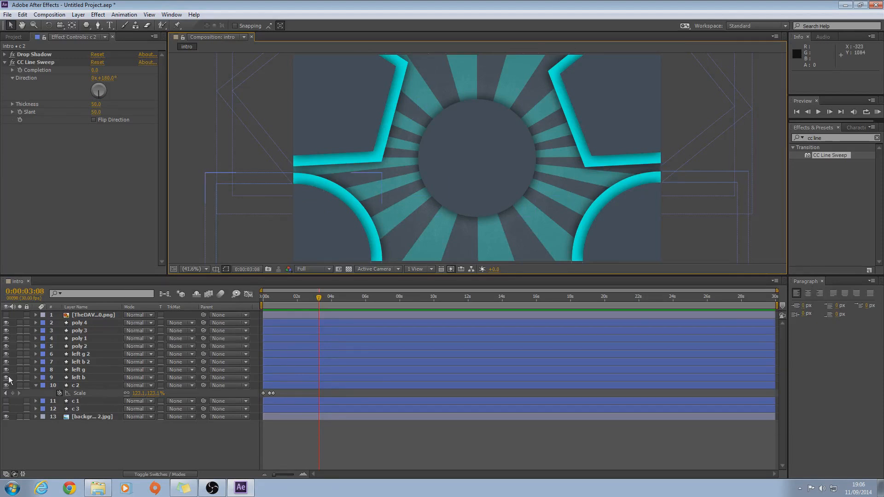
{"action": "left_click", "coordinate": [75, 388]}
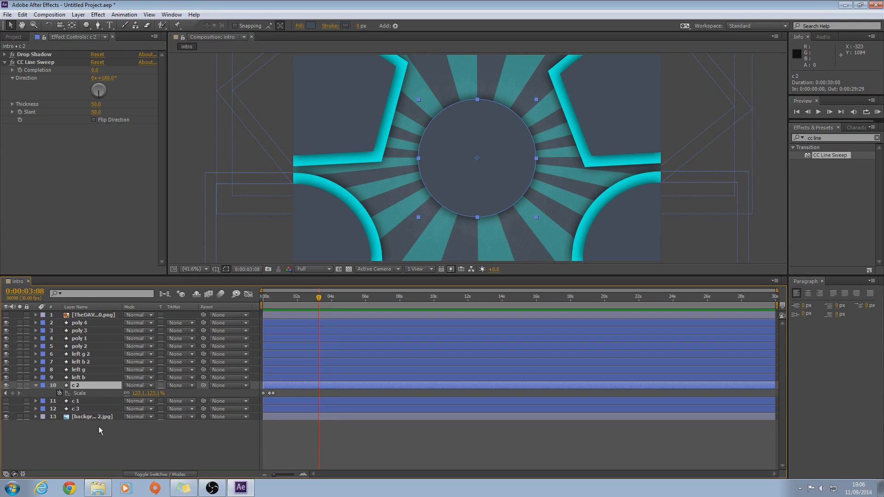
{"action": "key", "text": "s"}
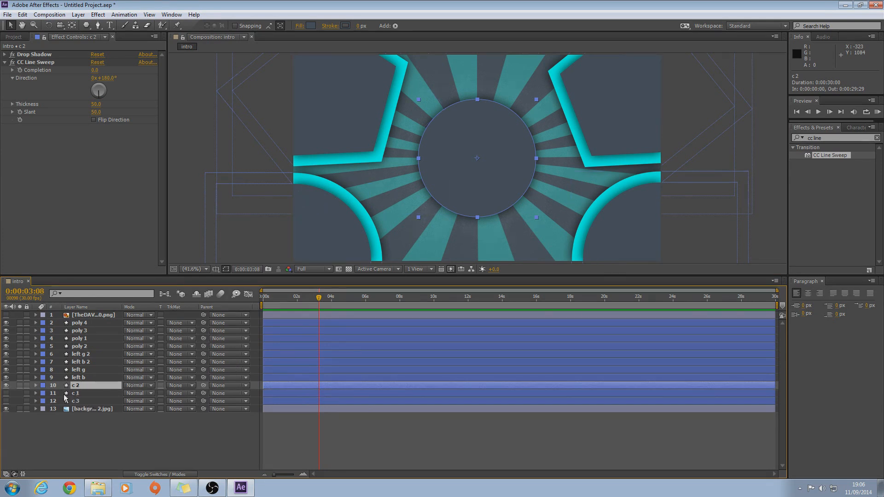
{"action": "left_click", "coordinate": [6, 394]}
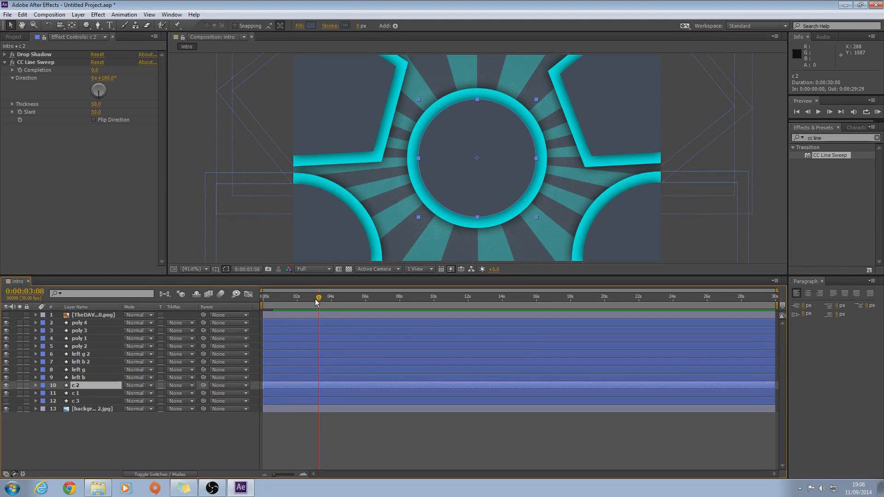
Add a Scale keyframe to the c 1 circle at 0:00:00:11, the moment c 2 reaches its overshoot.
{"action": "left_click_drag", "start_coordinate": [317, 302], "coordinate": [273, 306]}
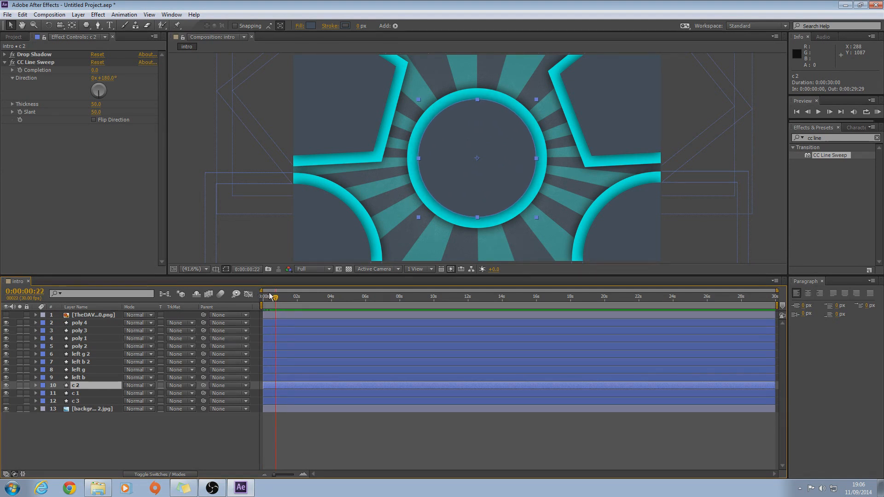
{"action": "left_click_drag", "start_coordinate": [277, 302], "coordinate": [270, 303]}
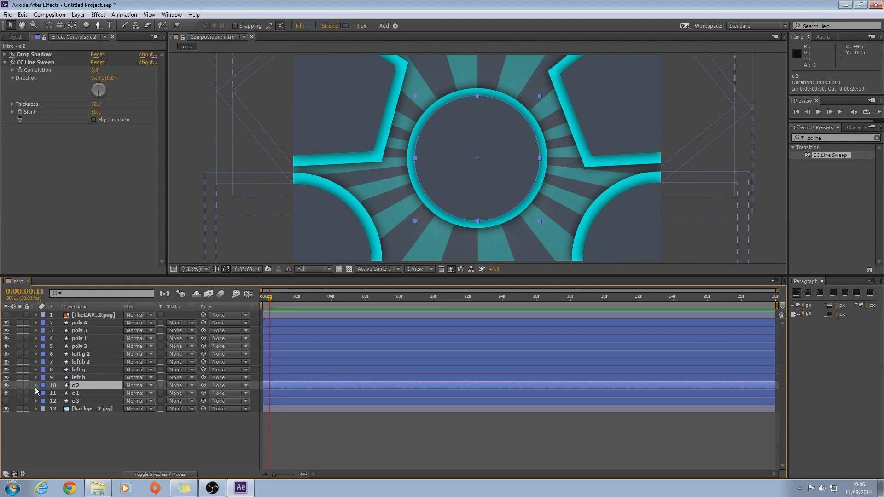
{"action": "left_click", "coordinate": [79, 394]}
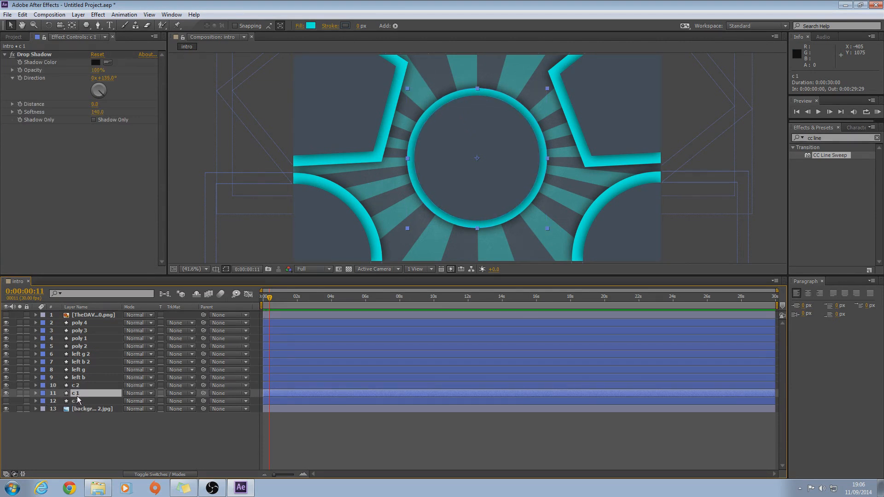
{"action": "key", "text": "s"}
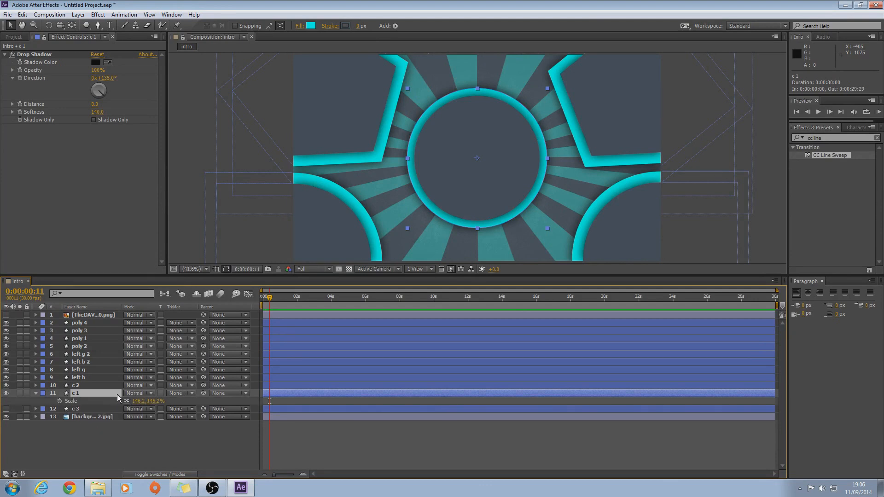
{"action": "left_click", "coordinate": [59, 401]}
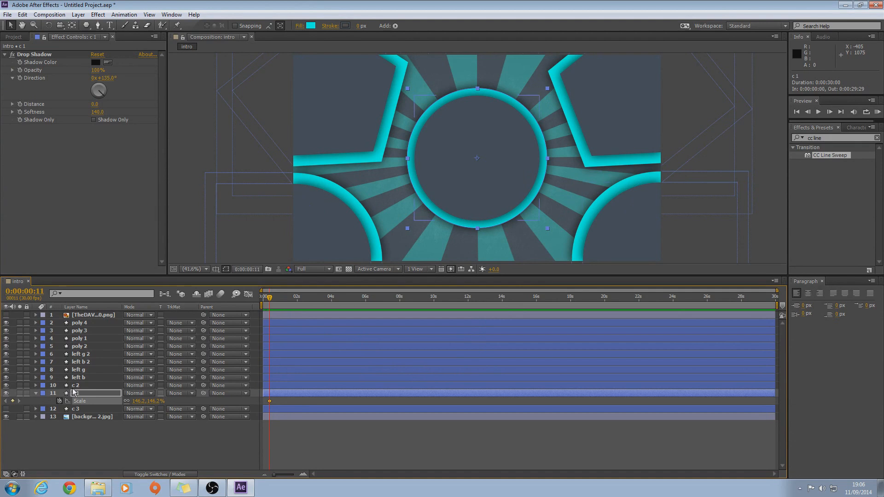
Deselect c 1 and reveal the keyframed properties of all layers in the timeline.
{"action": "key", "text": "s"}
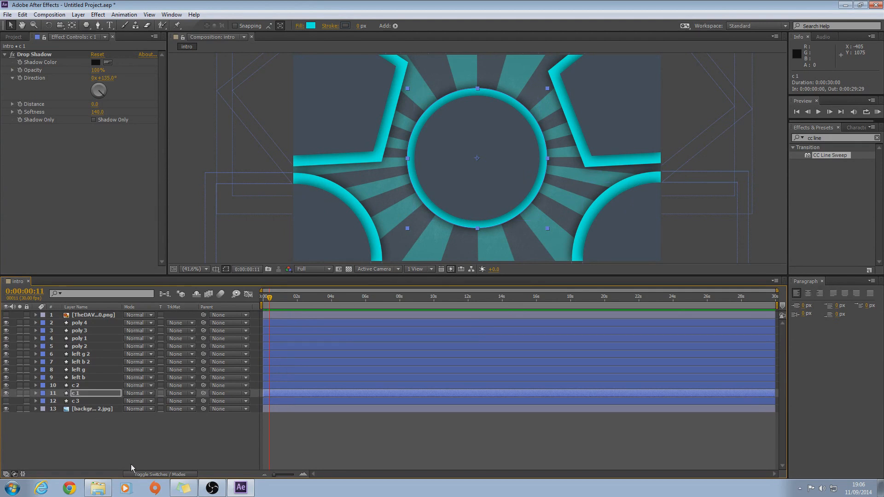
{"action": "key", "text": "s"}
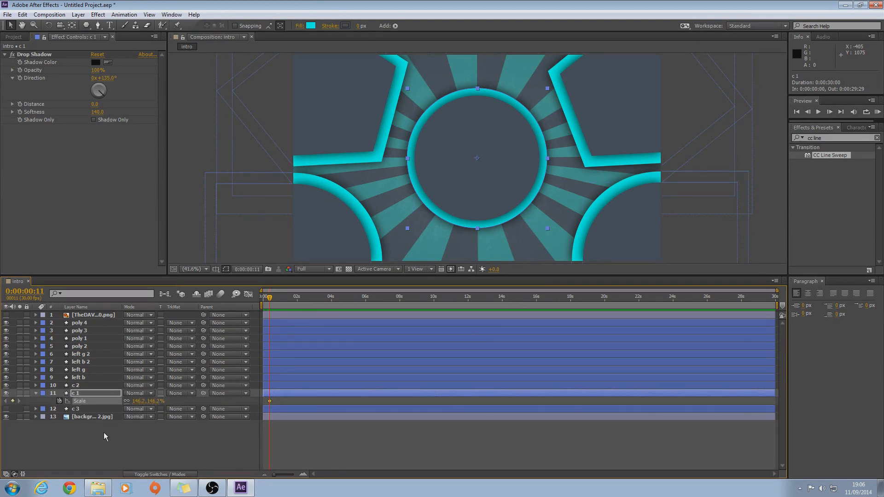
{"action": "key", "text": "s"}
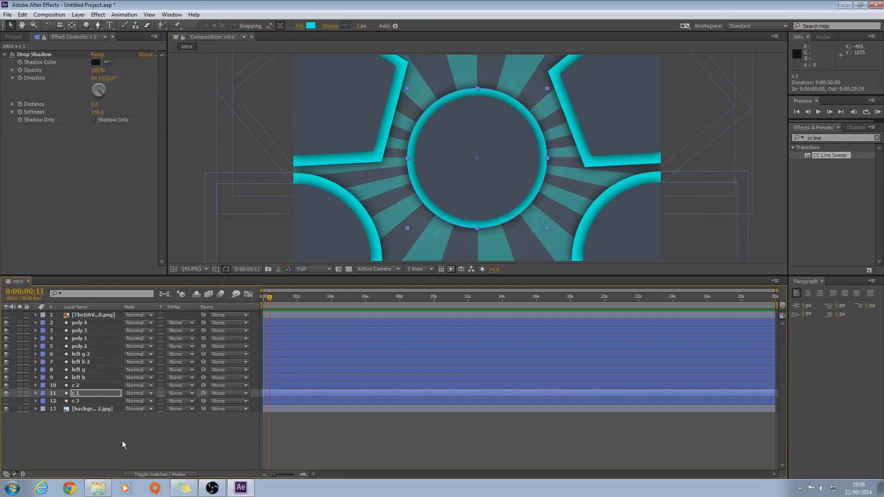
{"action": "left_click", "coordinate": [142, 439]}
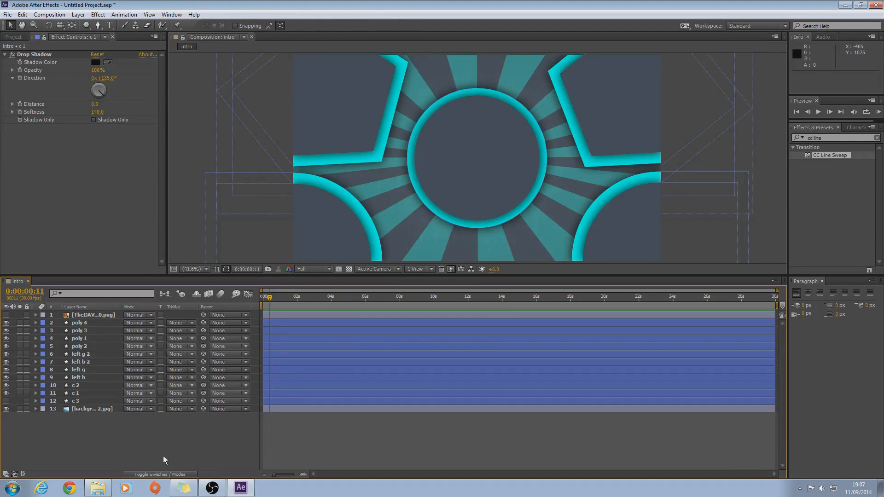
{"action": "key", "text": "u"}
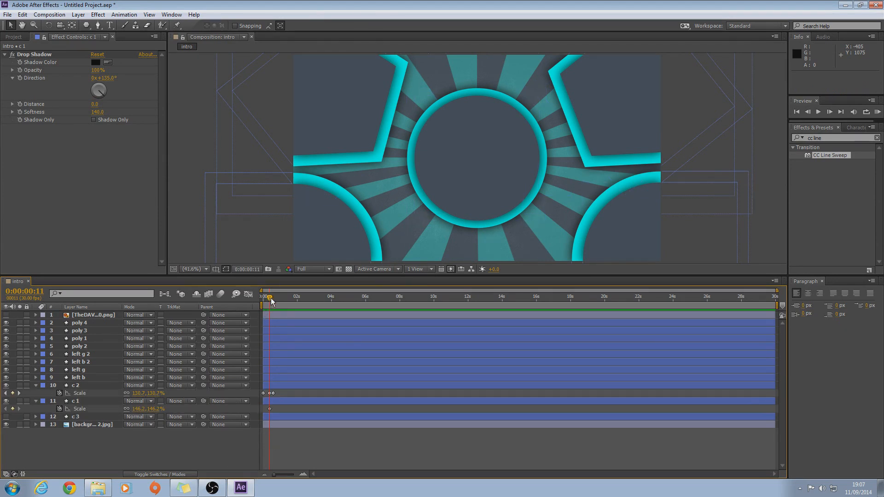
Set c 1's Scale to 0% at 0:00:00:00, and scrub to 0:00:00:24 to check both circles growing.
{"action": "left_click_drag", "start_coordinate": [271, 302], "coordinate": [262, 305]}
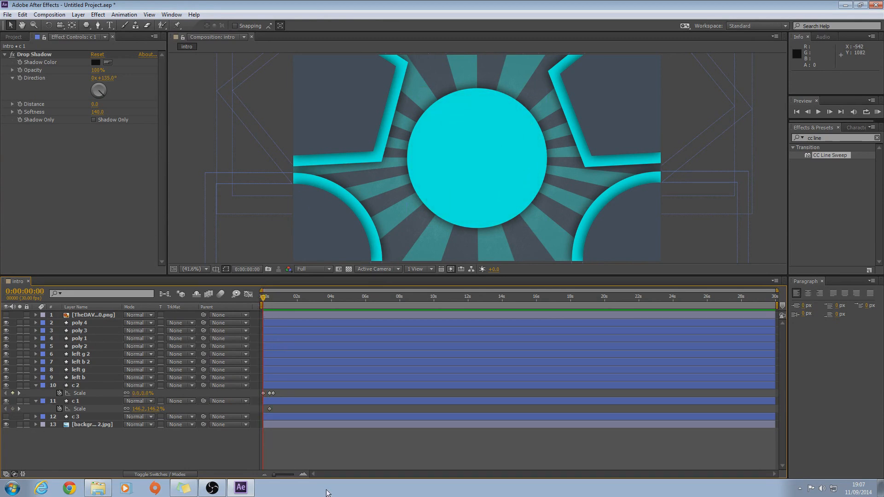
{"action": "left_click", "coordinate": [82, 409]}
{"action": "left_click", "coordinate": [138, 409]}
{"action": "type", "text": "0"}
{"action": "left_click", "coordinate": [173, 448]}
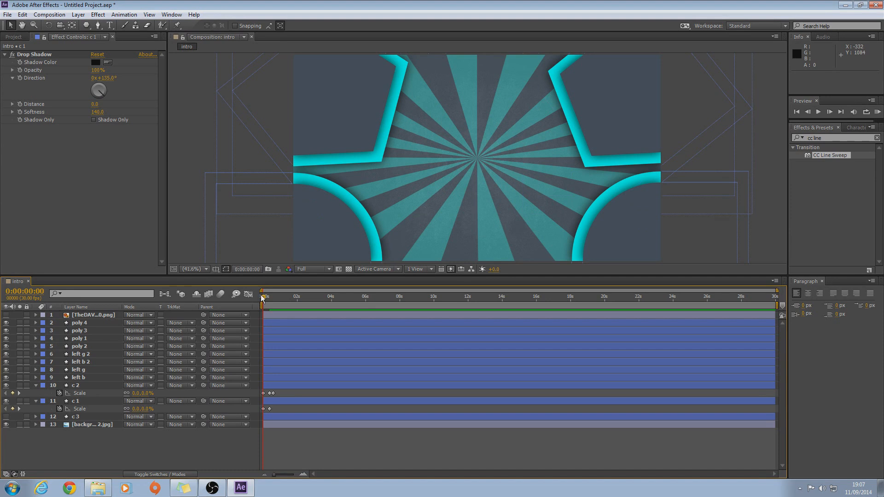
{"action": "left_click_drag", "start_coordinate": [264, 299], "coordinate": [276, 298]}
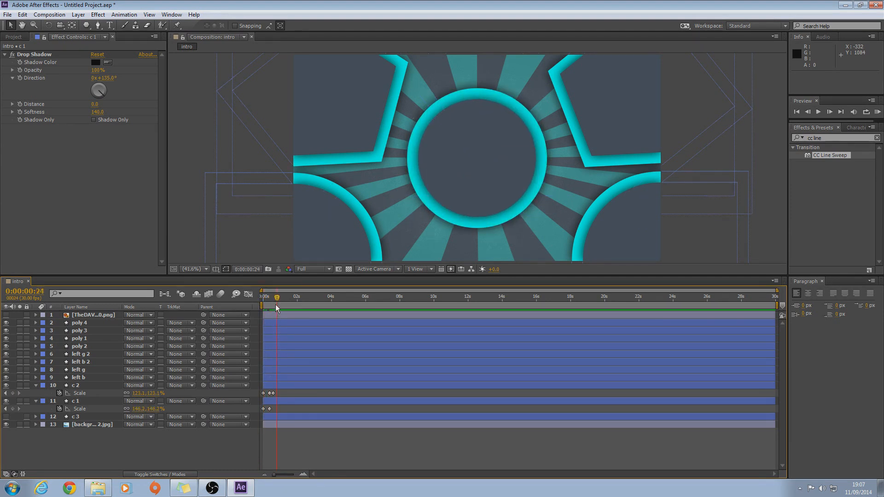
Give c 1 an overshoot by setting its Scale to 159.6% at 0:00:00:11 and moving its original end keyframe to 0:00:00:18.
{"action": "left_click_drag", "start_coordinate": [277, 300], "coordinate": [269, 304]}
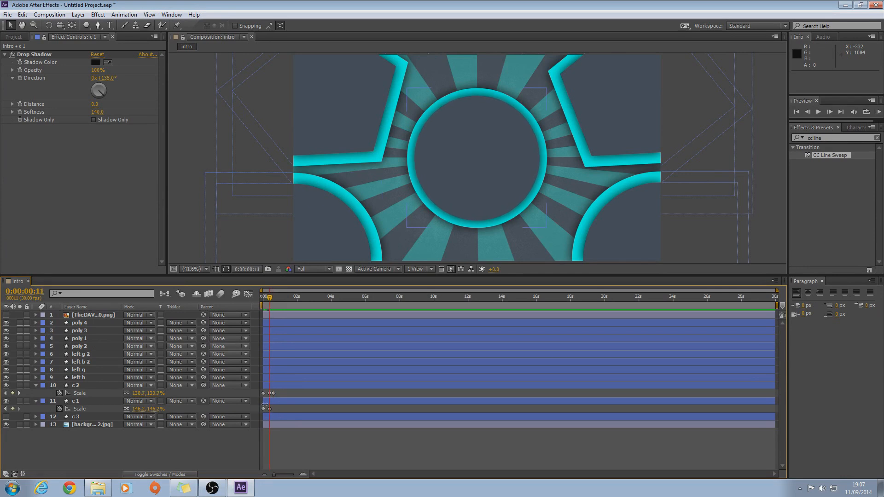
{"action": "left_click_drag", "start_coordinate": [269, 408], "coordinate": [309, 408]}
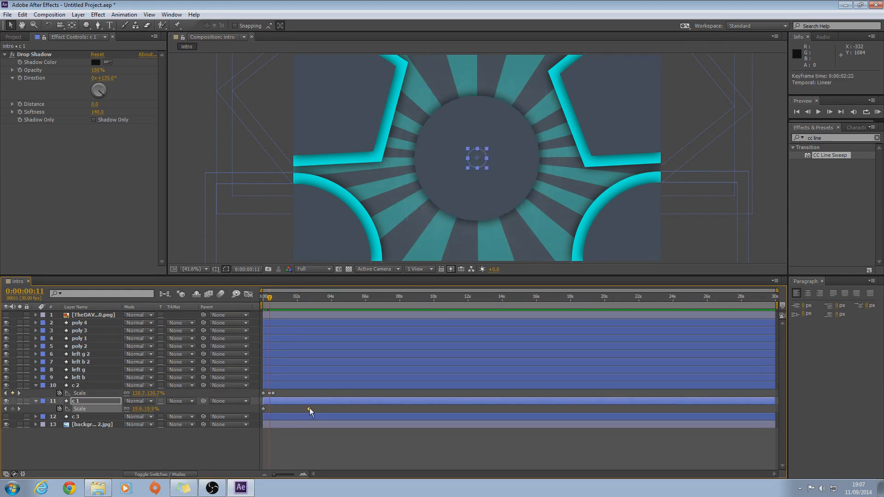
{"action": "left_click_drag", "start_coordinate": [147, 409], "coordinate": [212, 410]}
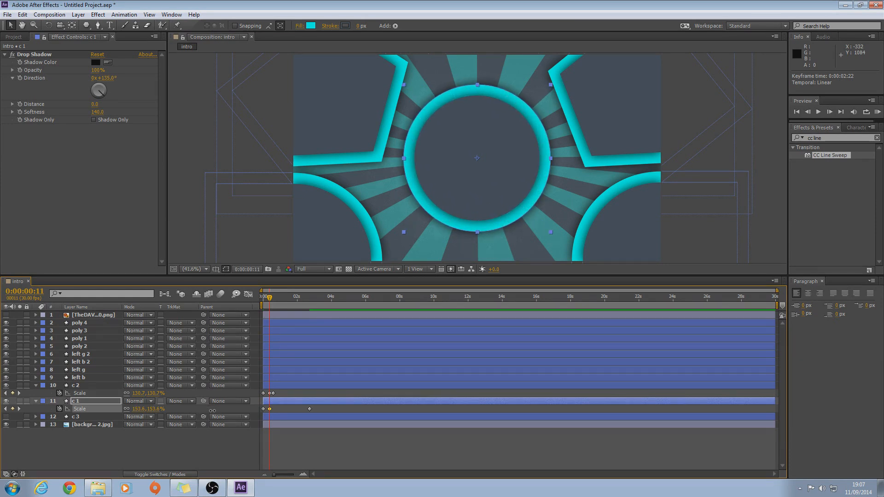
{"action": "left_click_drag", "start_coordinate": [212, 411], "coordinate": [216, 410]}
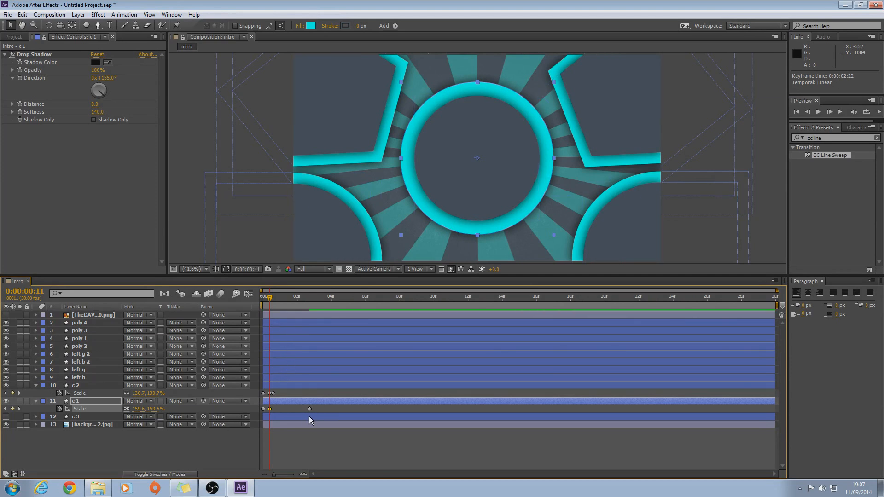
{"action": "left_click_drag", "start_coordinate": [282, 412], "coordinate": [273, 414]}
Return to 0:00:00:00 and play the composition twice to check the bounce of both centre circles.
{"action": "left_click_drag", "start_coordinate": [270, 297], "coordinate": [250, 314]}
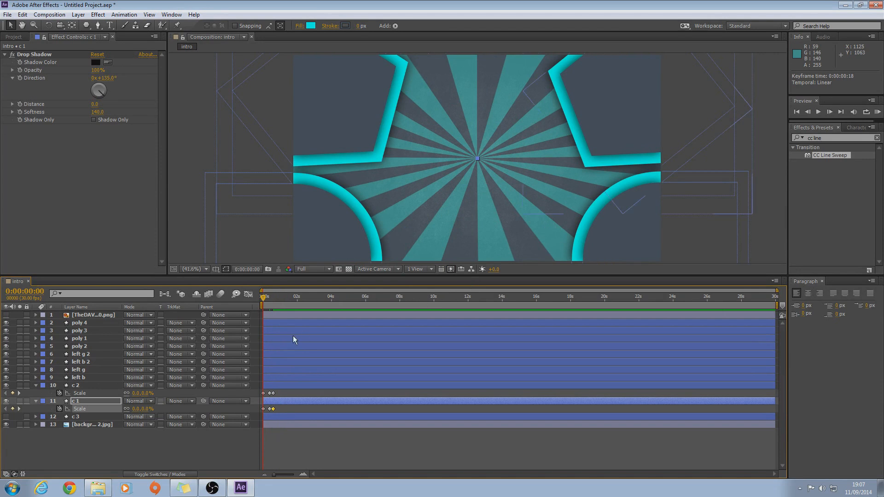
{"action": "left_click", "coordinate": [819, 114]}
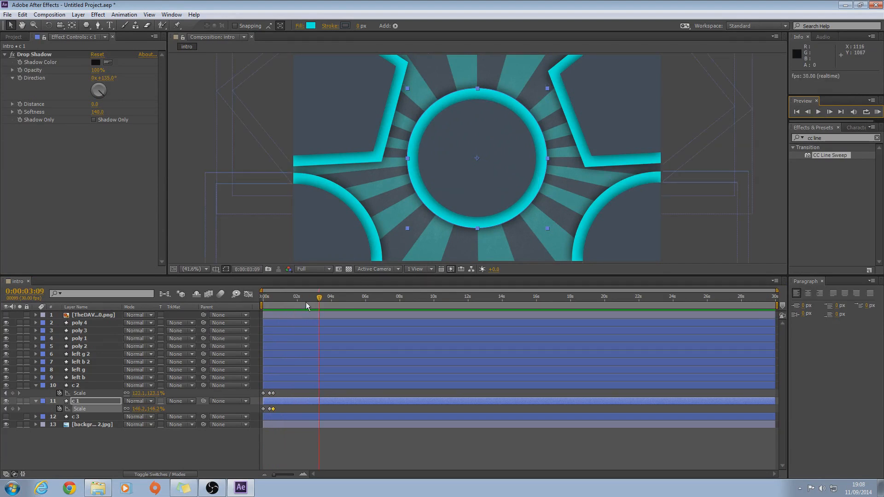
{"action": "left_click_drag", "start_coordinate": [319, 298], "coordinate": [178, 300]}
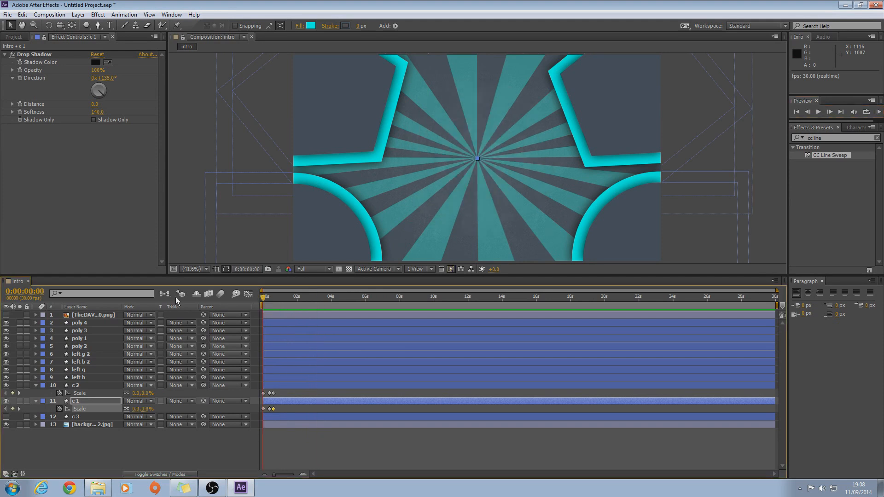
{"action": "left_click", "coordinate": [820, 113]}
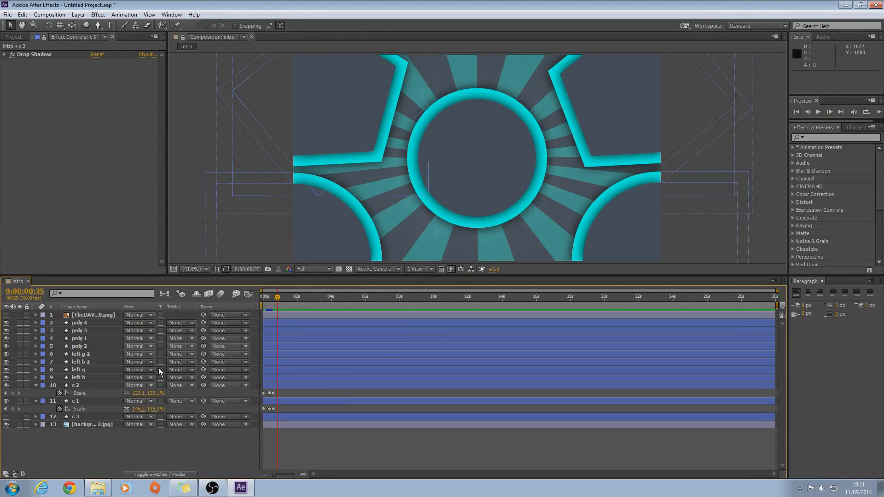
Select the c 3 circle layer, make it visible, and check it at 0:00:01:08.
{"action": "left_click", "coordinate": [75, 416]}
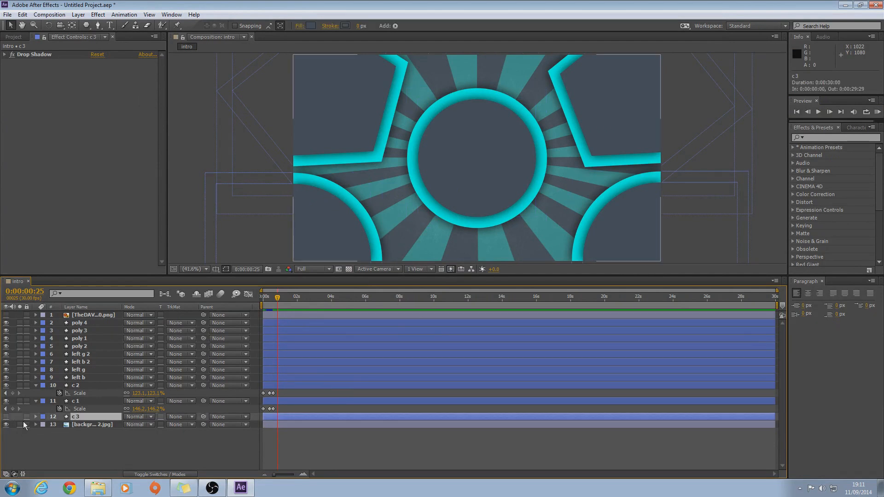
{"action": "left_click", "coordinate": [6, 417]}
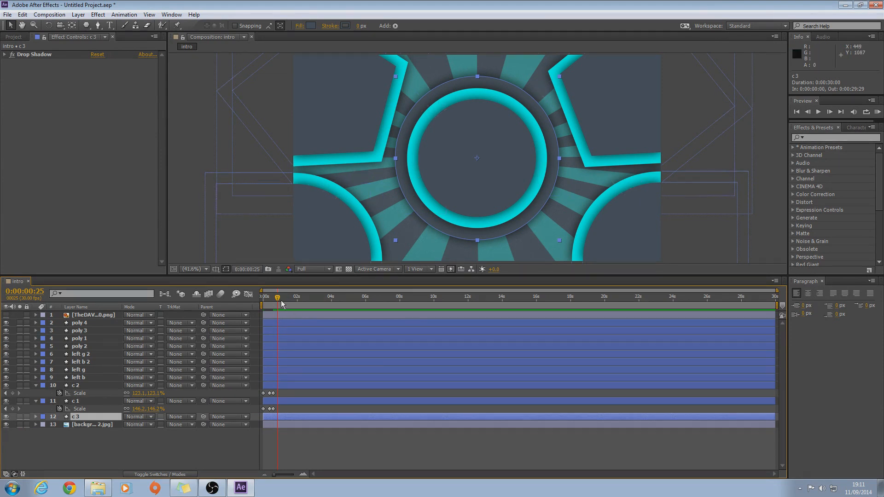
{"action": "mouse_move", "coordinate": [278, 300]}
{"action": "left_mouse_down"}
{"action": "mouse_move", "coordinate": [265, 302]}
{"action": "mouse_move", "coordinate": [286, 297]}
{"action": "left_mouse_up"}
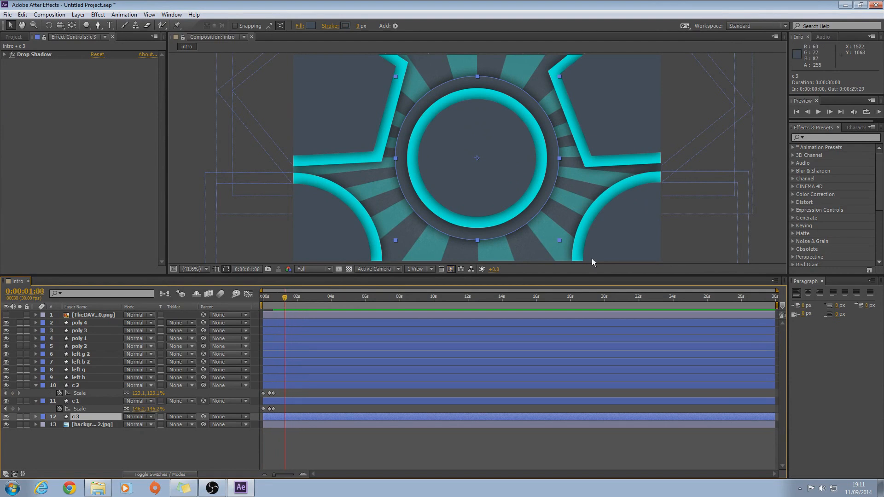
Find the Radial Wipe transition effect and apply it to the c 3 layer.
{"action": "left_click", "coordinate": [812, 139]}
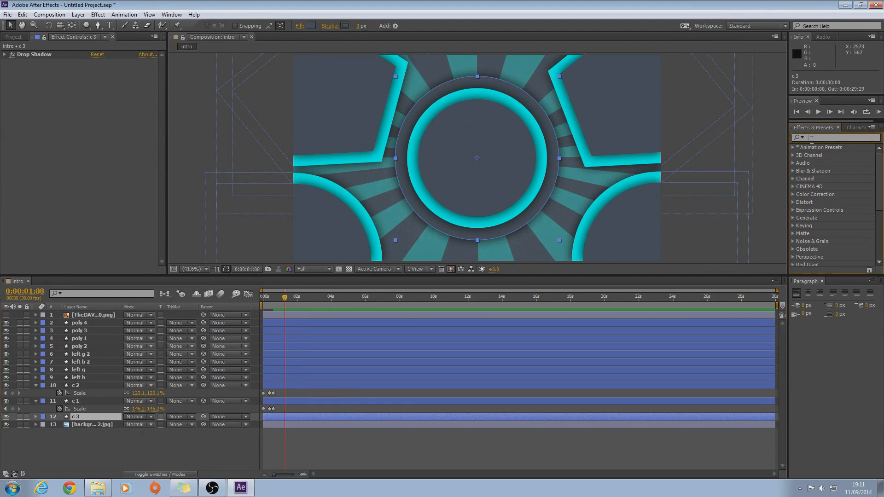
{"action": "type", "text": "radial"}
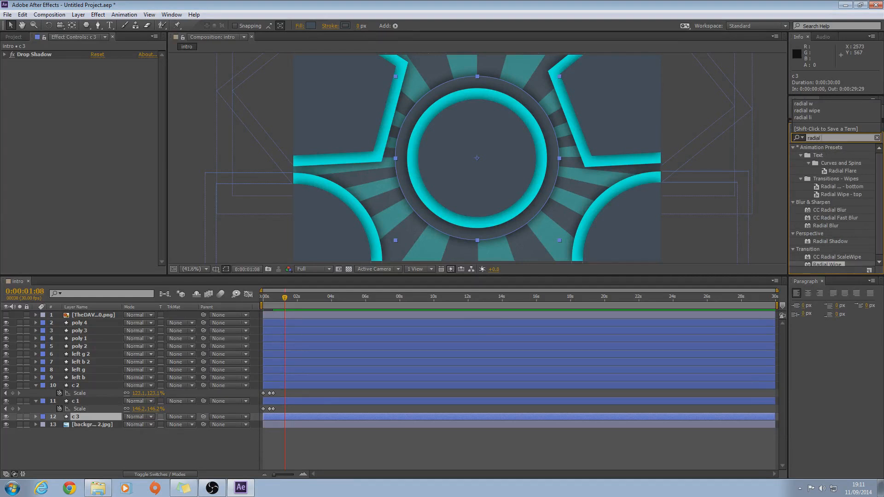
{"action": "type", "text": " q"}
{"action": "key", "text": "BackSpace"}
{"action": "type", "text": "w"}
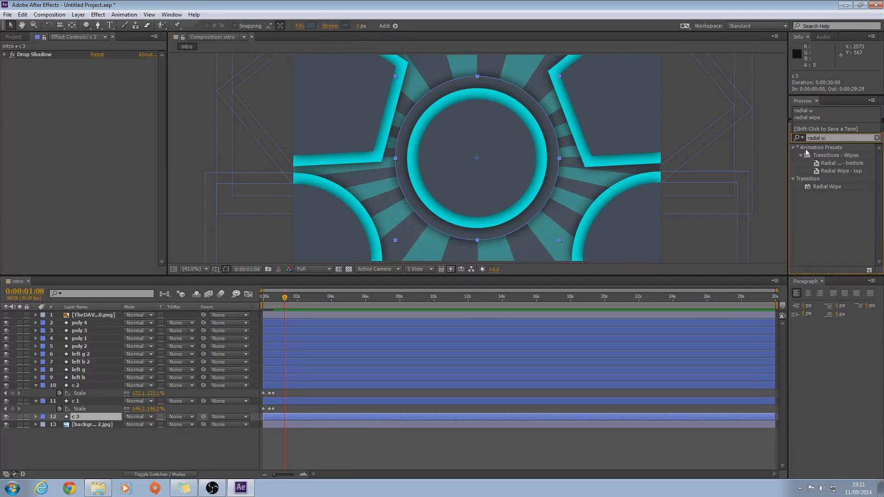
{"action": "left_click", "coordinate": [838, 225]}
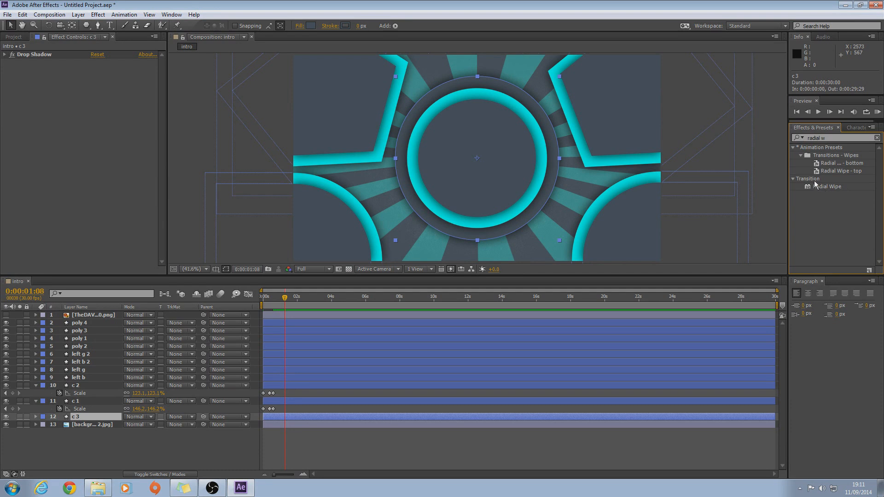
{"action": "left_click_drag", "start_coordinate": [815, 185], "coordinate": [86, 418]}
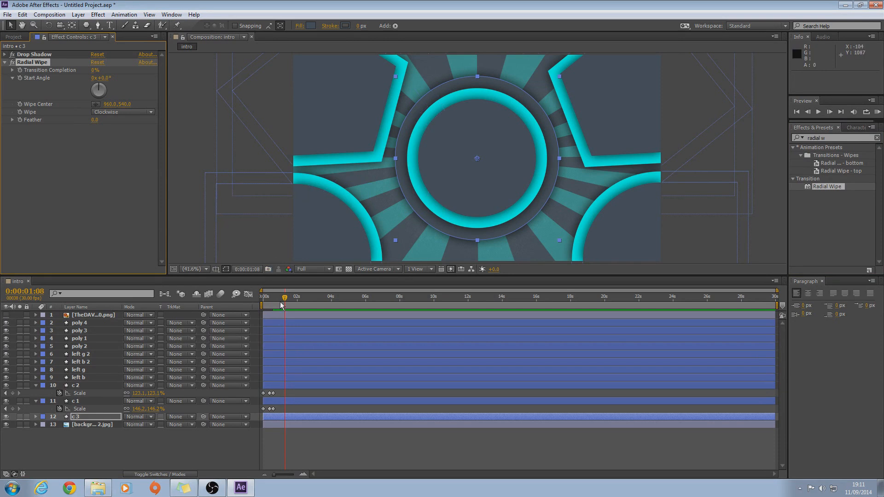
Keyframe c 3's Radial Wipe Transition Completion from 100% at 0:00:00:10 to 0% at 0:00:00:19.
{"action": "left_click_drag", "start_coordinate": [283, 300], "coordinate": [267, 309]}
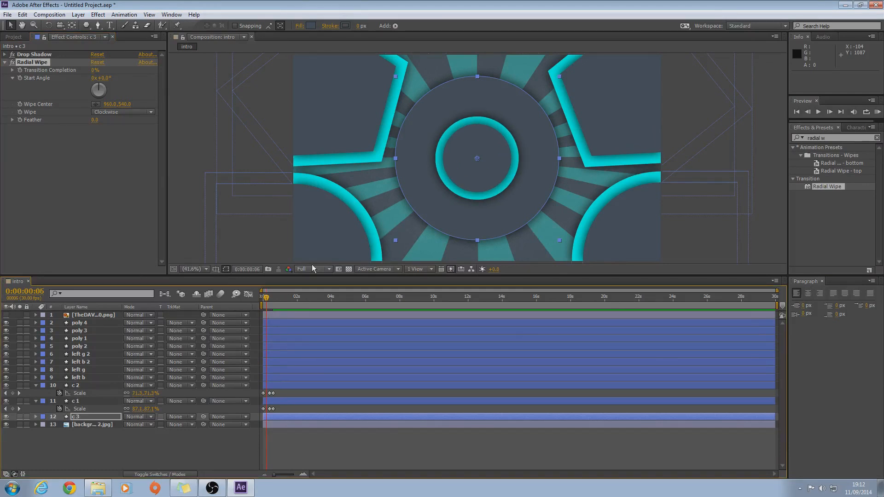
{"action": "left_click_drag", "start_coordinate": [269, 298], "coordinate": [270, 297]}
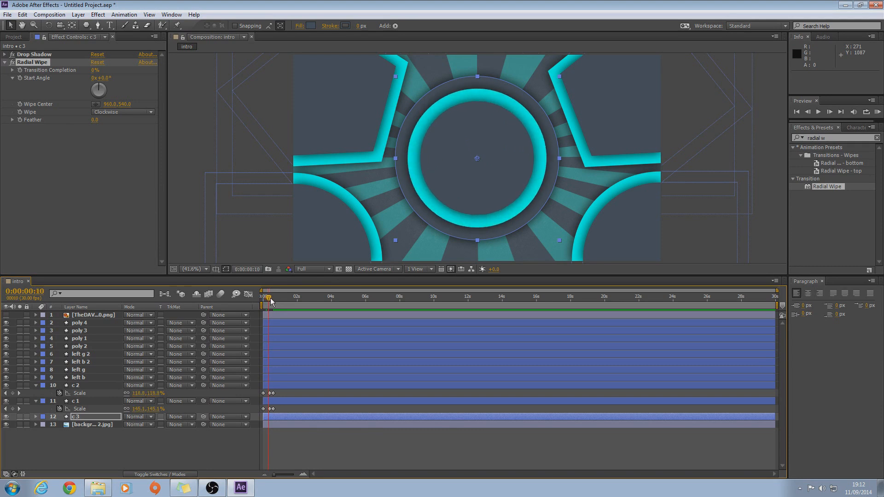
{"action": "left_click", "coordinate": [20, 71]}
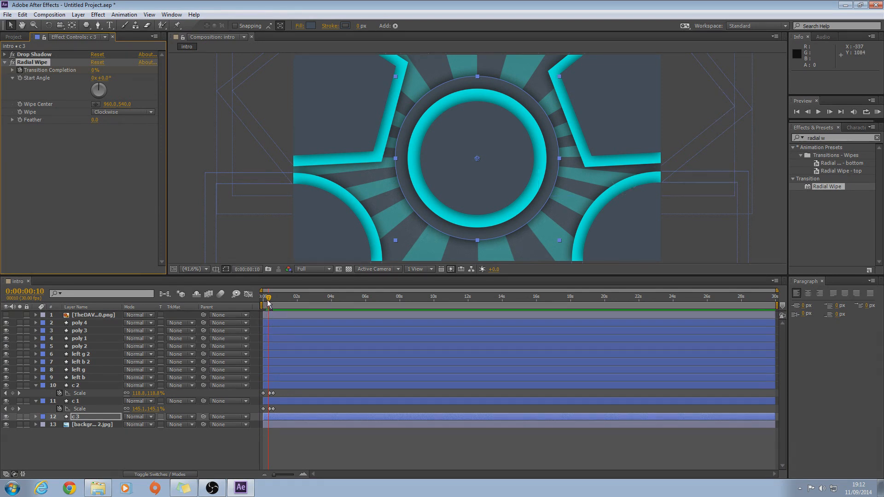
{"action": "left_click_drag", "start_coordinate": [94, 73], "coordinate": [233, 68]}
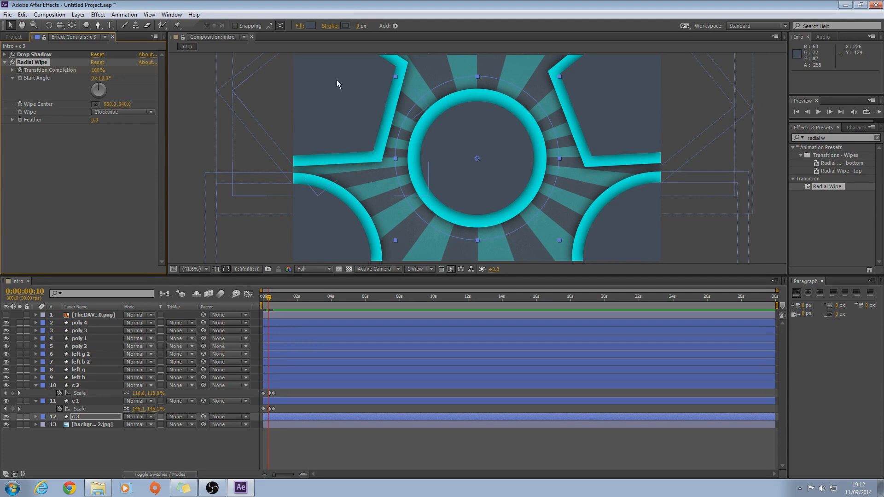
{"action": "mouse_move", "coordinate": [270, 294]}
{"action": "left_mouse_down"}
{"action": "mouse_move", "coordinate": [279, 295]}
{"action": "mouse_move", "coordinate": [266, 294]}
{"action": "mouse_move", "coordinate": [274, 289]}
{"action": "left_mouse_up"}
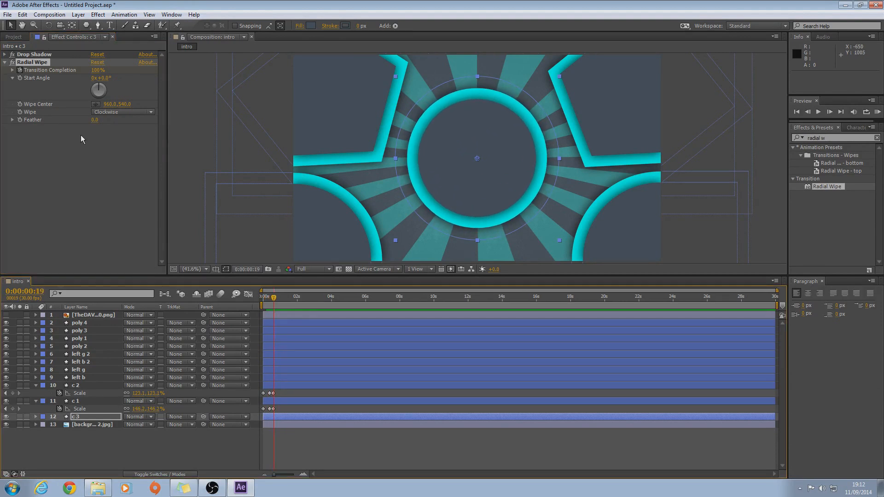
{"action": "left_click_drag", "start_coordinate": [98, 70], "coordinate": [1, 81]}
Set the Radial Wipe Feather on c 3 to 95, judging the partial wipe at 0:00:00:14.
{"action": "left_click_drag", "start_coordinate": [94, 120], "coordinate": [136, 124]}
{"action": "left_click_drag", "start_coordinate": [282, 135], "coordinate": [287, 137]}
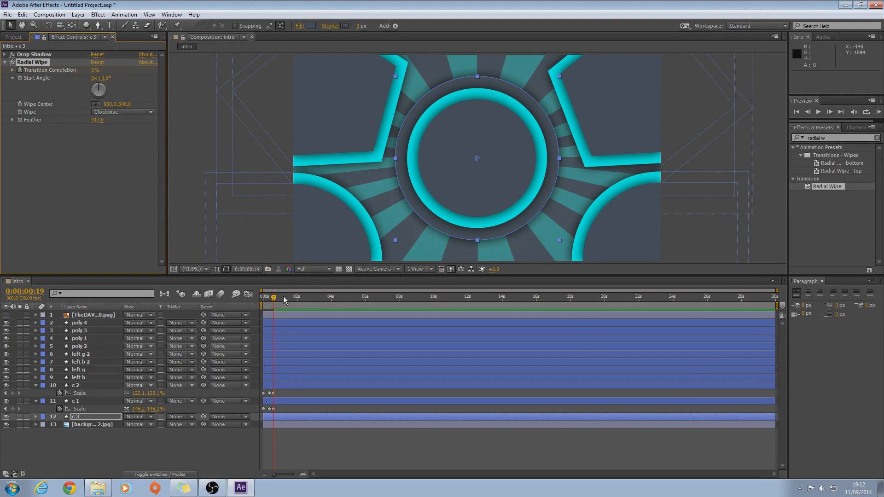
{"action": "left_click_drag", "start_coordinate": [274, 298], "coordinate": [273, 301]}
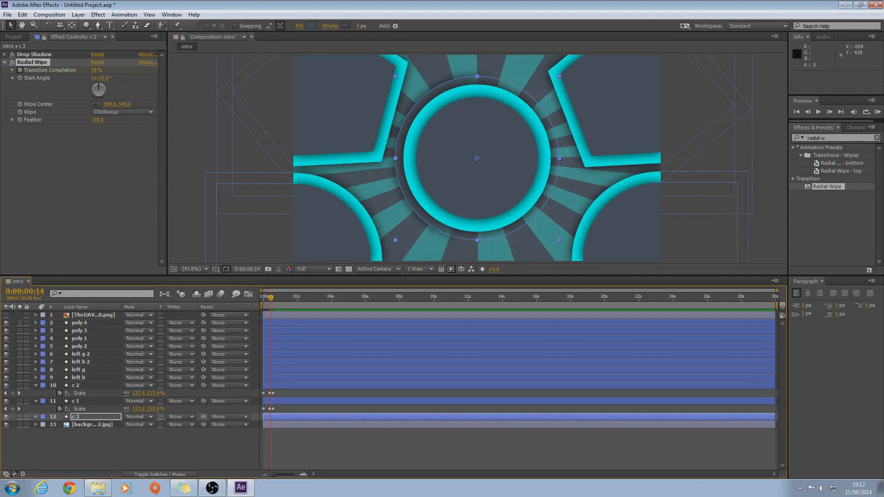
{"action": "left_click_drag", "start_coordinate": [96, 120], "coordinate": [50, 120]}
{"action": "left_click", "coordinate": [104, 149]}
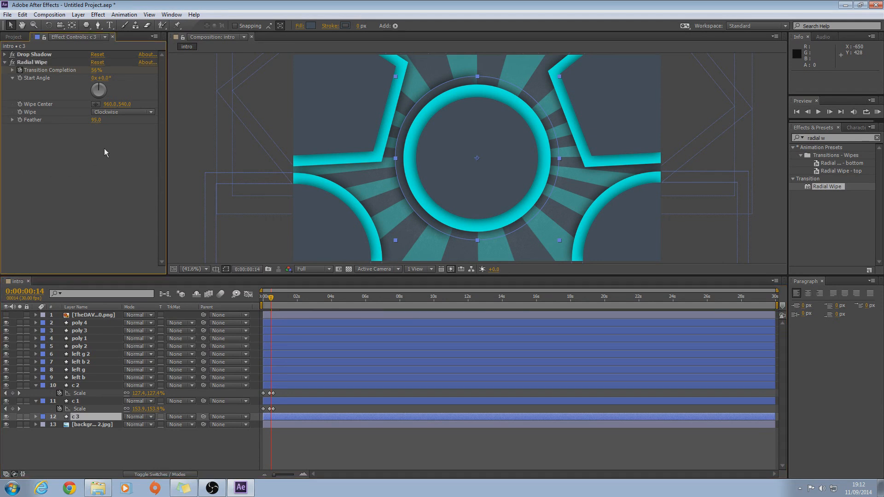
Run RAM previews from 0:00:00:00 to check c 3 wiping in around the bouncing circles.
{"action": "left_click_drag", "start_coordinate": [274, 298], "coordinate": [256, 300]}
{"action": "left_click", "coordinate": [878, 112]}
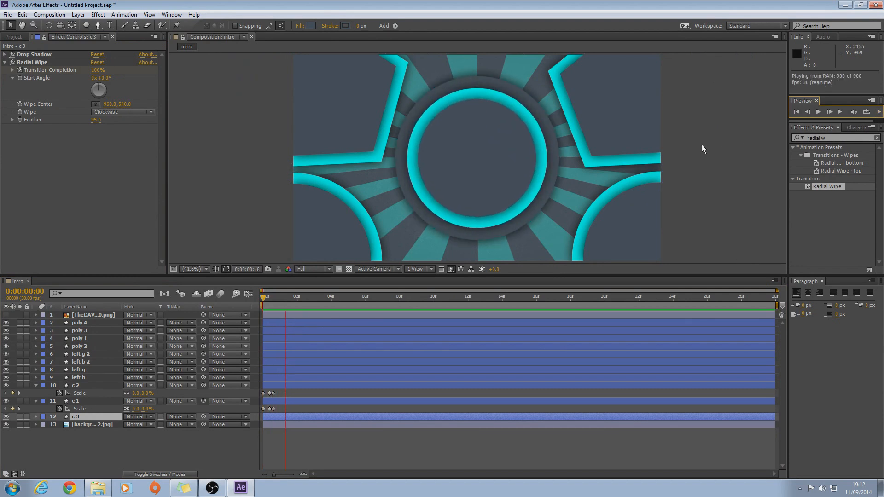
{"action": "key", "text": "space"}
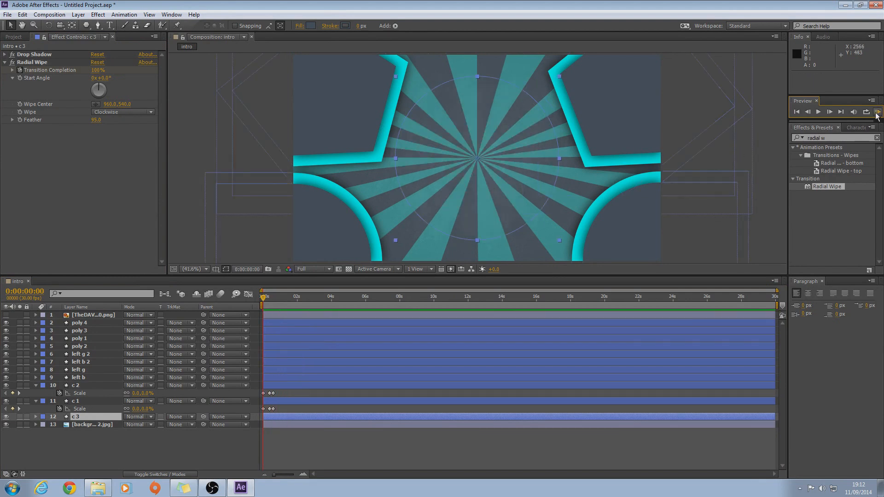
{"action": "left_click", "coordinate": [877, 113]}
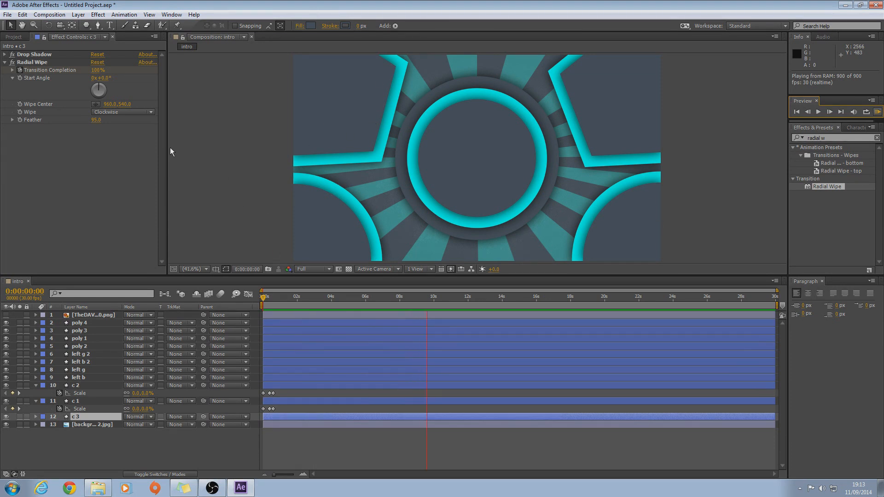
{"action": "key", "text": "space"}
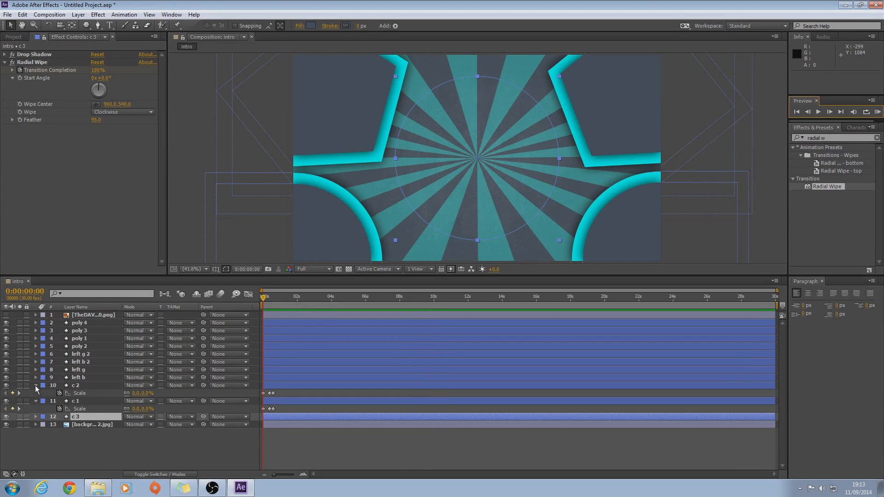
Collapse the c 2 and c 1 layers' properties in the timeline and leave all layers deselected.
{"action": "left_click", "coordinate": [36, 386]}
{"action": "left_click", "coordinate": [35, 394]}
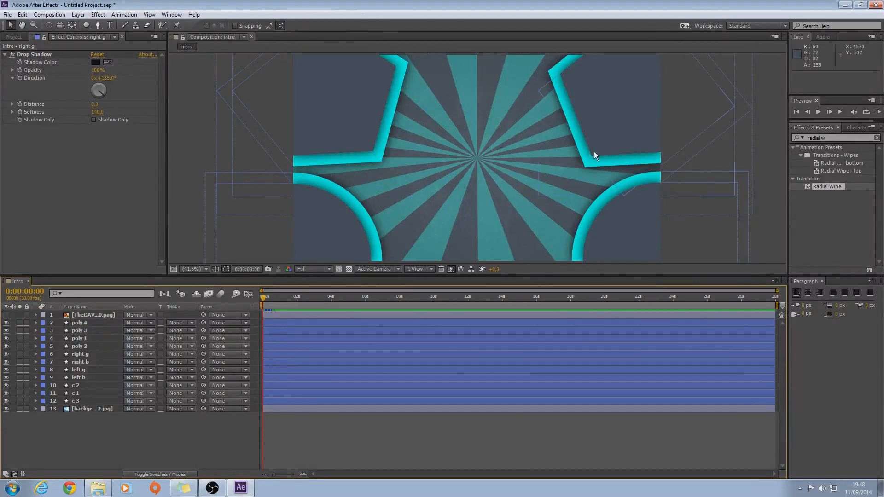
{"action": "left_click", "coordinate": [619, 189]}
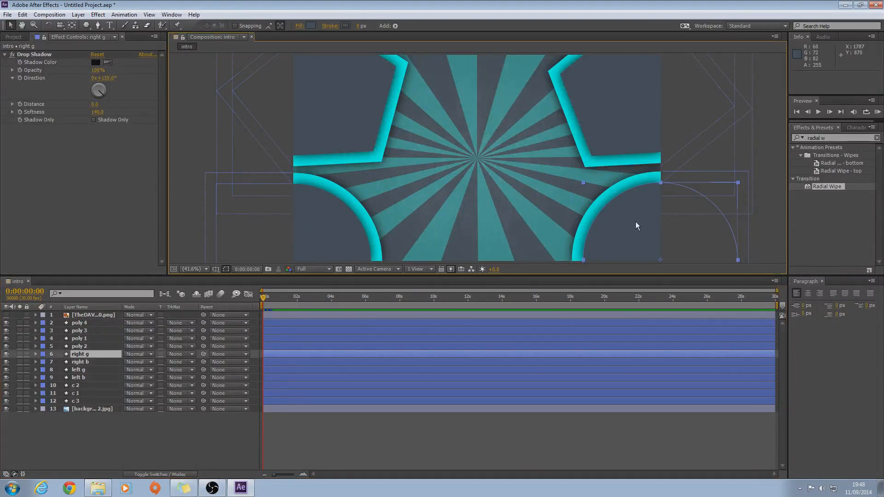
{"action": "left_click", "coordinate": [220, 446]}
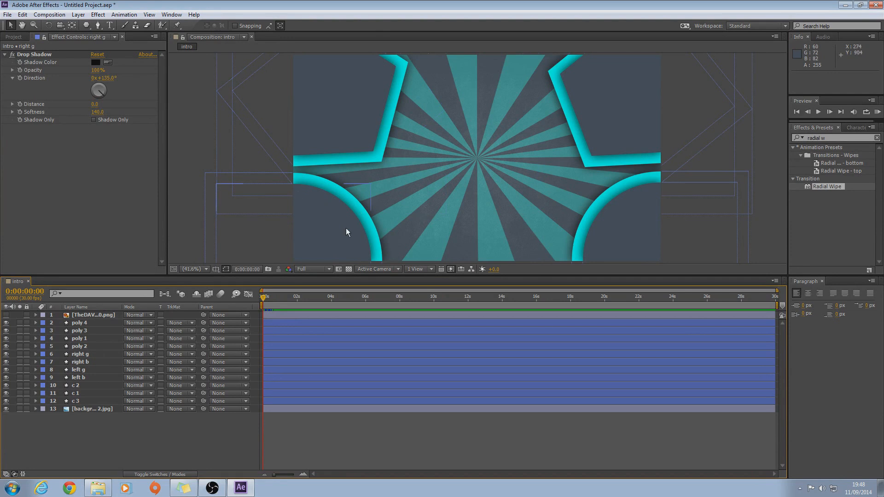
Add Scale keyframes to the left g and left b layers at 0:00:00:18.
{"action": "left_click_drag", "start_coordinate": [265, 301], "coordinate": [275, 300]}
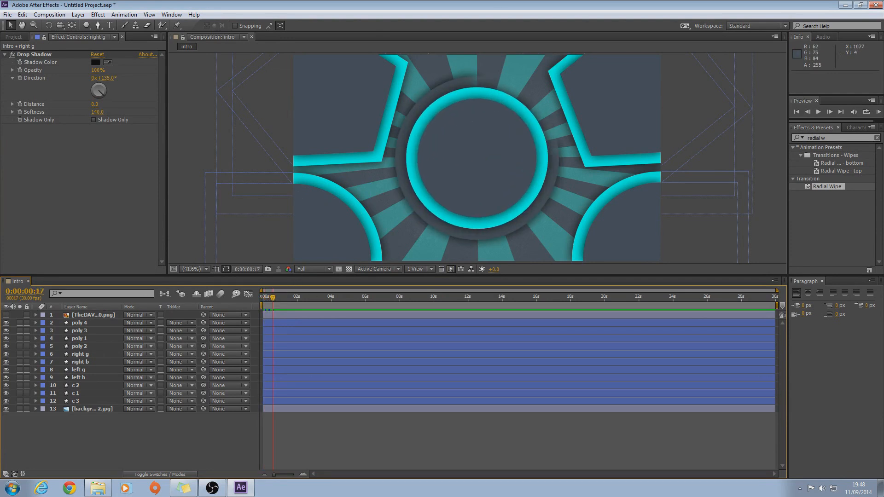
{"action": "left_click", "coordinate": [272, 300]}
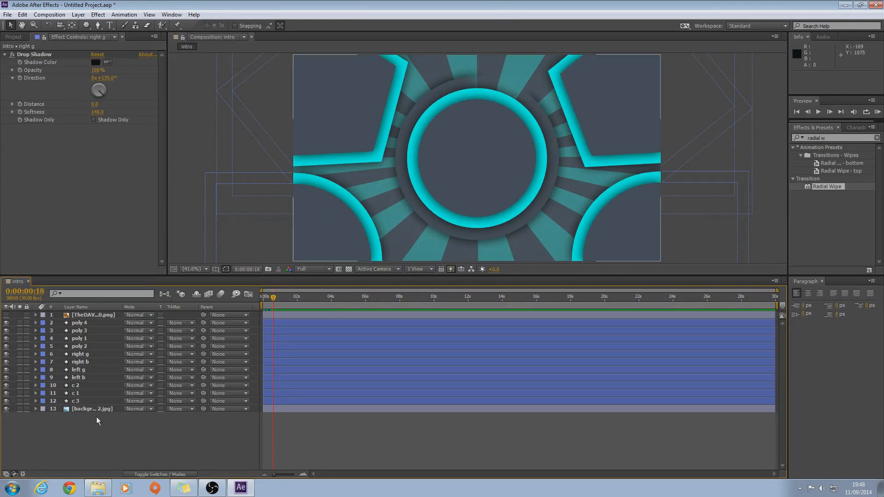
{"action": "left_click", "coordinate": [78, 378]}
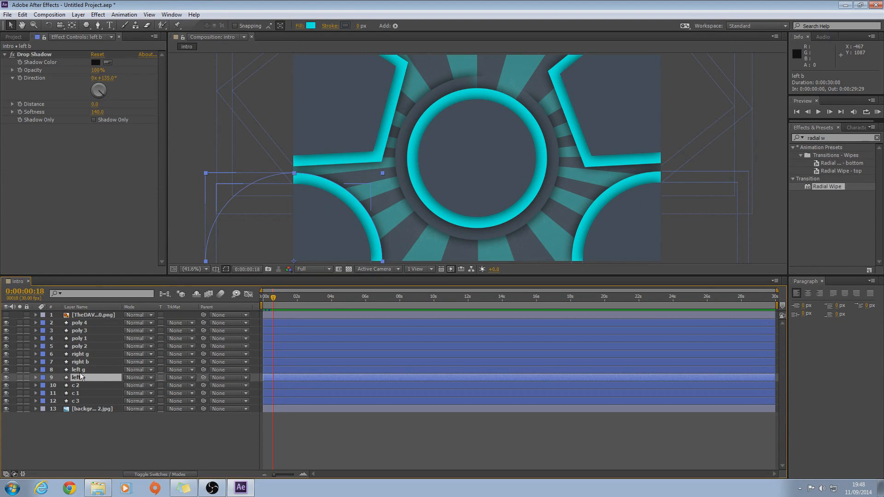
{"action": "left_click", "coordinate": [82, 370], "text": "shift"}
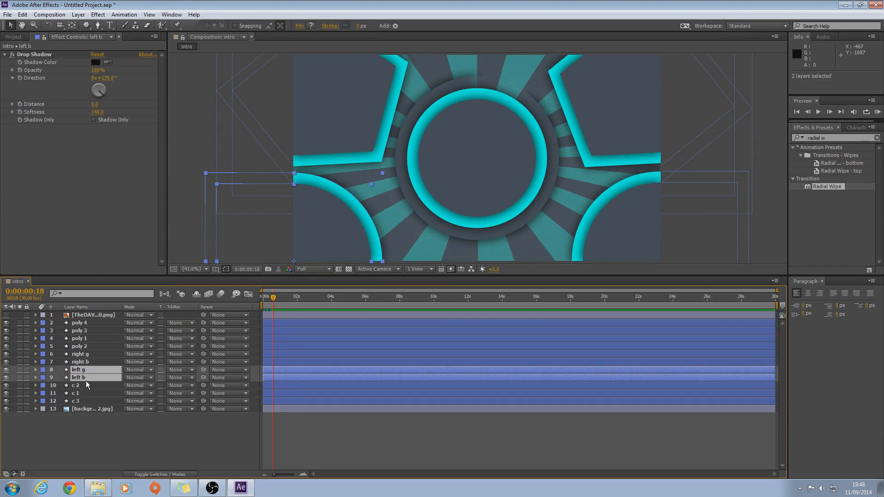
{"action": "key", "text": "s"}
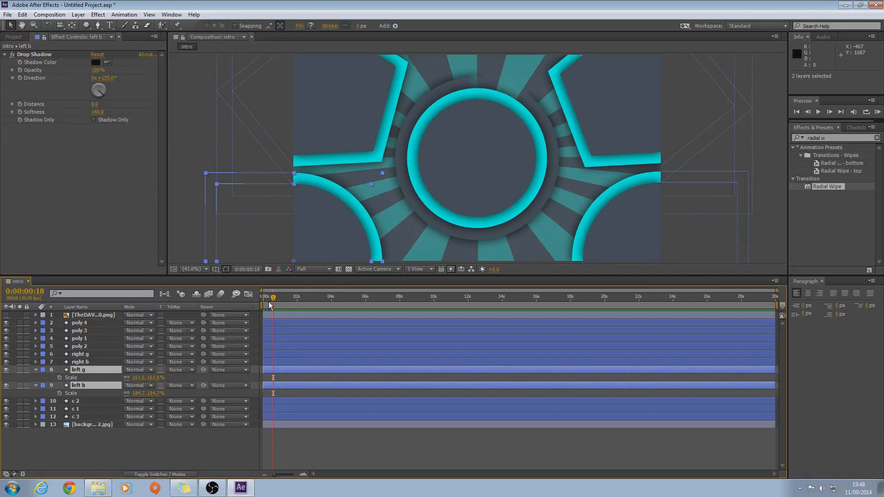
{"action": "mouse_move", "coordinate": [273, 300]}
{"action": "left_mouse_down"}
{"action": "mouse_move", "coordinate": [264, 302]}
{"action": "mouse_move", "coordinate": [275, 296]}
{"action": "left_mouse_up"}
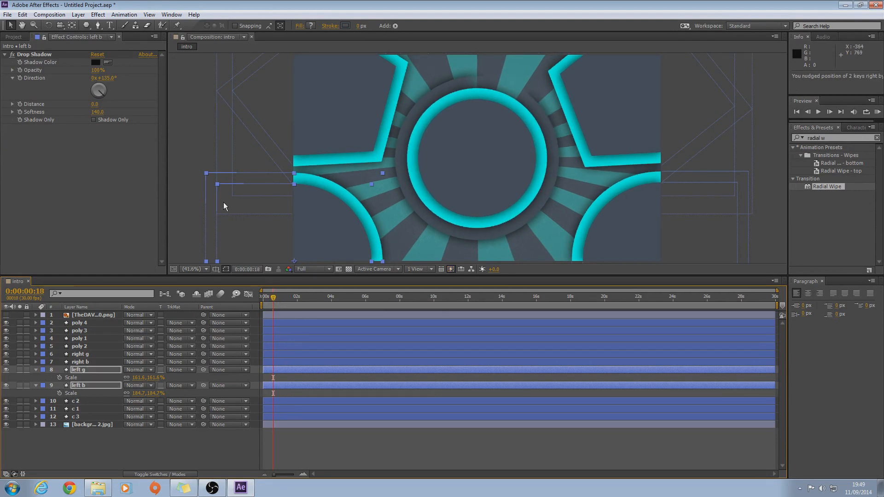
{"action": "left_click", "coordinate": [195, 175]}
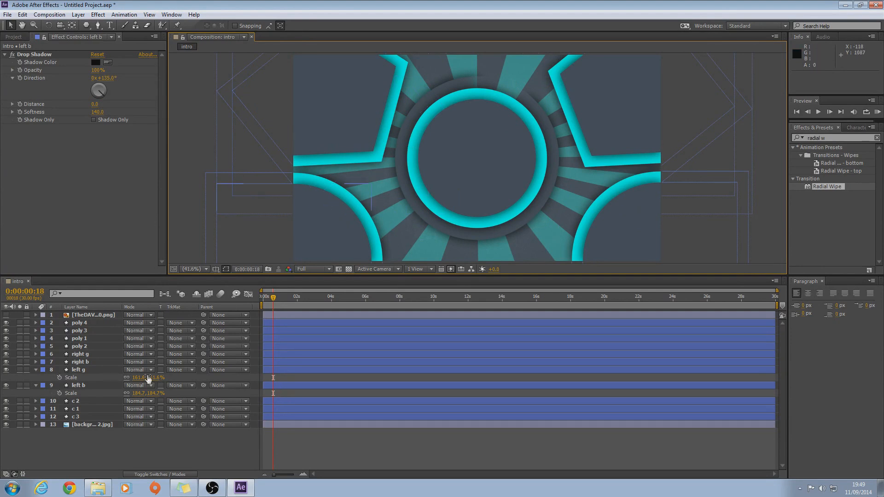
{"action": "left_click", "coordinate": [59, 394]}
{"action": "left_click", "coordinate": [59, 377]}
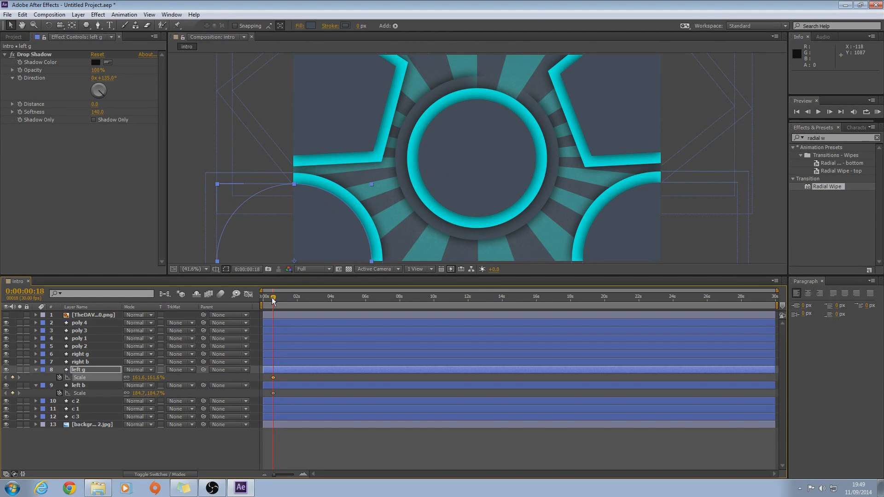
Scale left g and left b up together to 183.6% and 206.7% at 0:00:00:14, then deselect them.
{"action": "left_click_drag", "start_coordinate": [272, 300], "coordinate": [270, 301]}
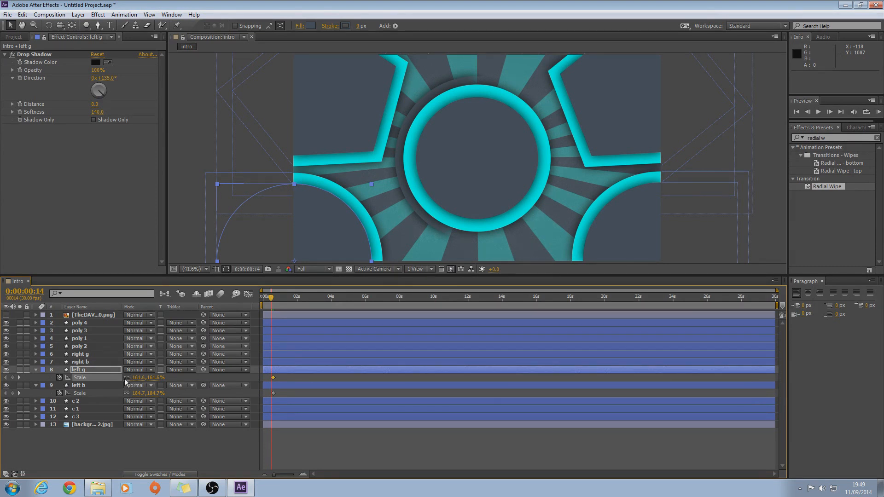
{"action": "left_click_drag", "start_coordinate": [137, 378], "coordinate": [142, 377]}
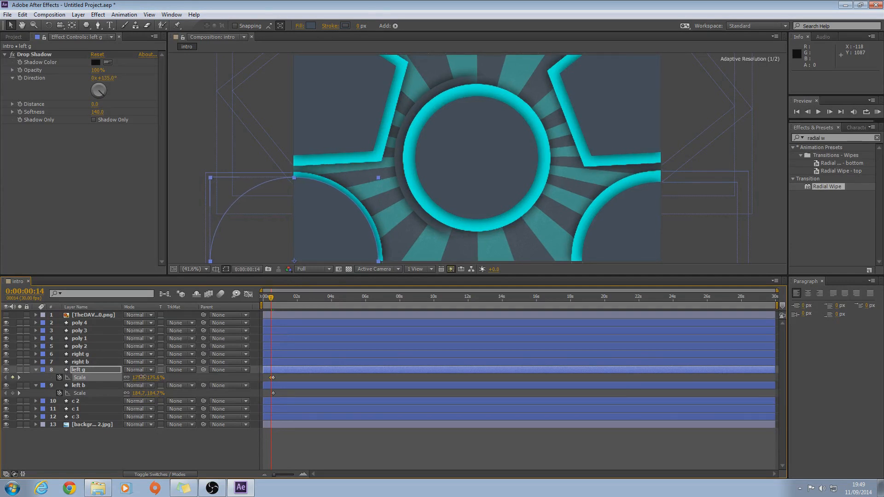
{"action": "key", "text": "ctrl+z"}
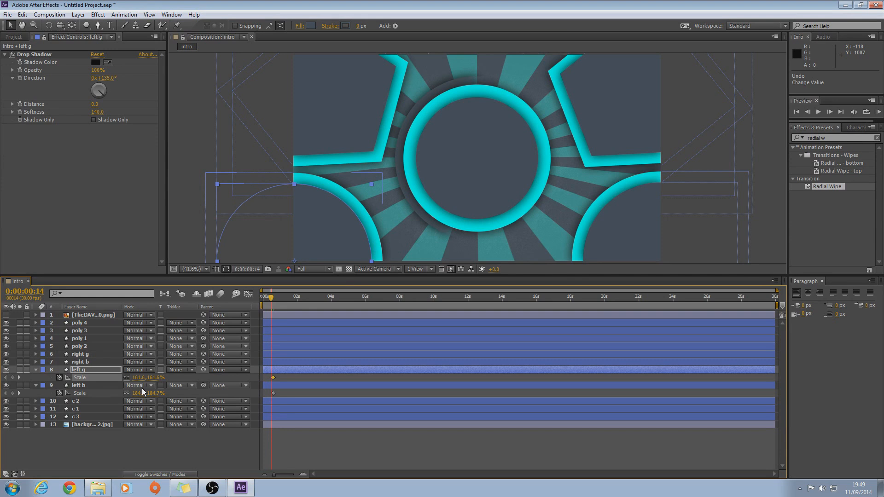
{"action": "left_click", "coordinate": [85, 386], "text": "shift"}
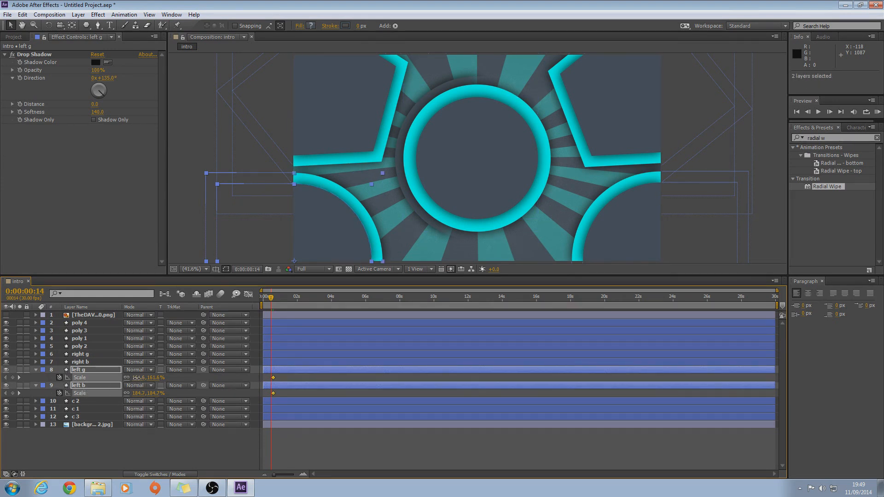
{"action": "left_click_drag", "start_coordinate": [138, 377], "coordinate": [146, 378]}
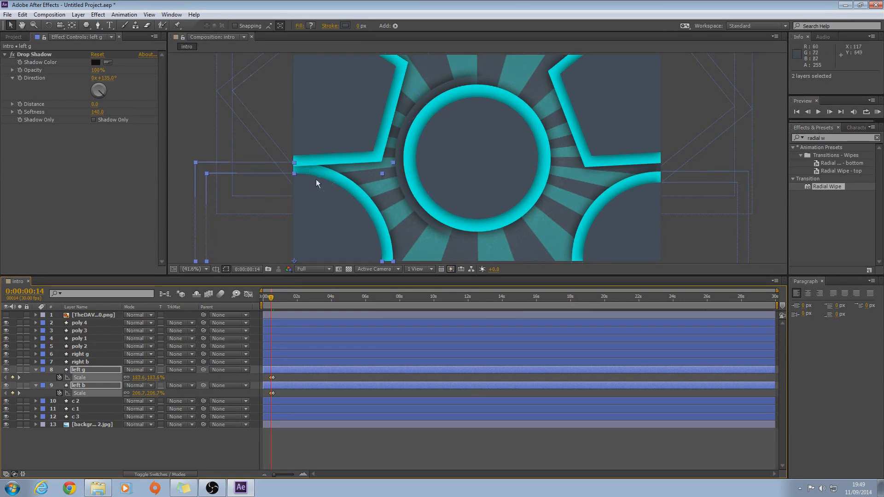
{"action": "left_click", "coordinate": [165, 446]}
Keyframe the Scale of left g and left b at 0% at 0:00:00:09.
{"action": "left_click_drag", "start_coordinate": [270, 298], "coordinate": [268, 297]}
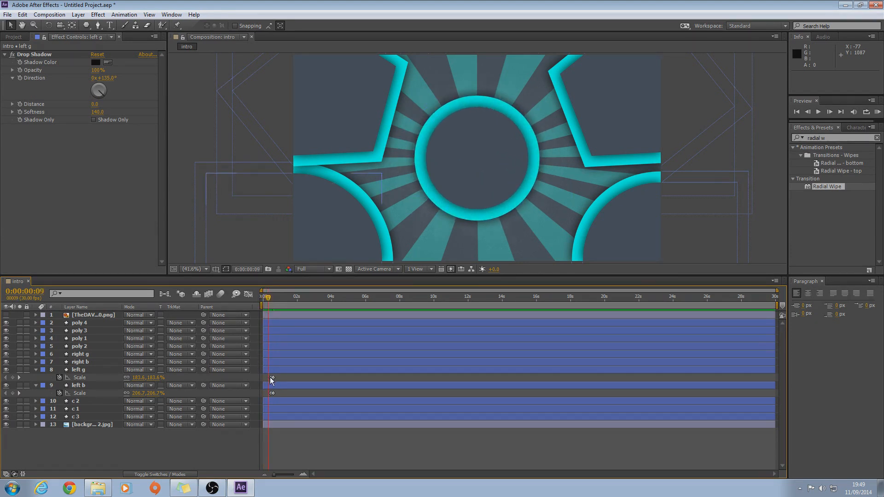
{"action": "left_click", "coordinate": [143, 377]}
{"action": "key", "text": "BackSpace"}
{"action": "type", "text": "0"}
{"action": "left_click", "coordinate": [141, 393]}
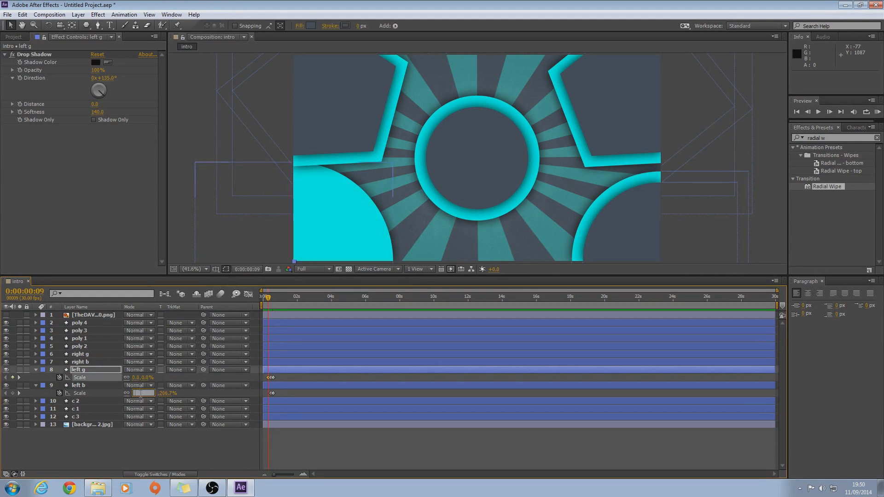
{"action": "type", "text": "0"}
{"action": "key", "text": "Return"}
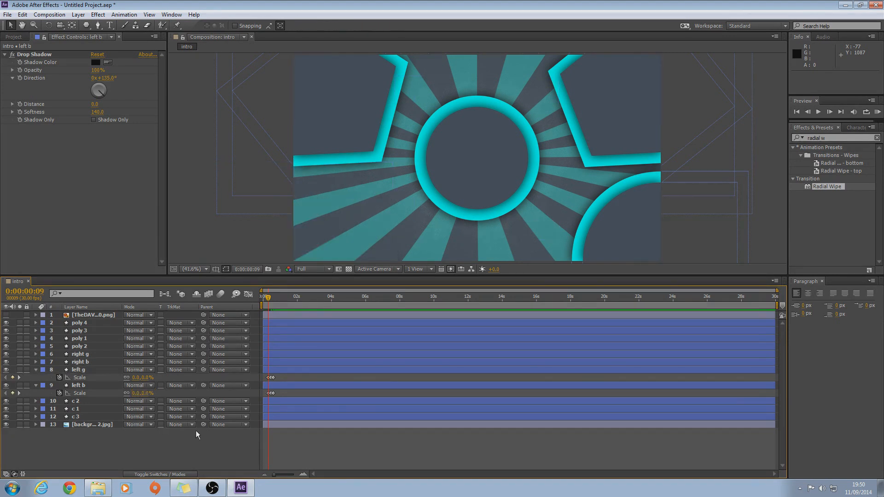
Run a RAM preview from 0:00:00:00 to check the left circles bouncing in.
{"action": "key", "text": "Home"}
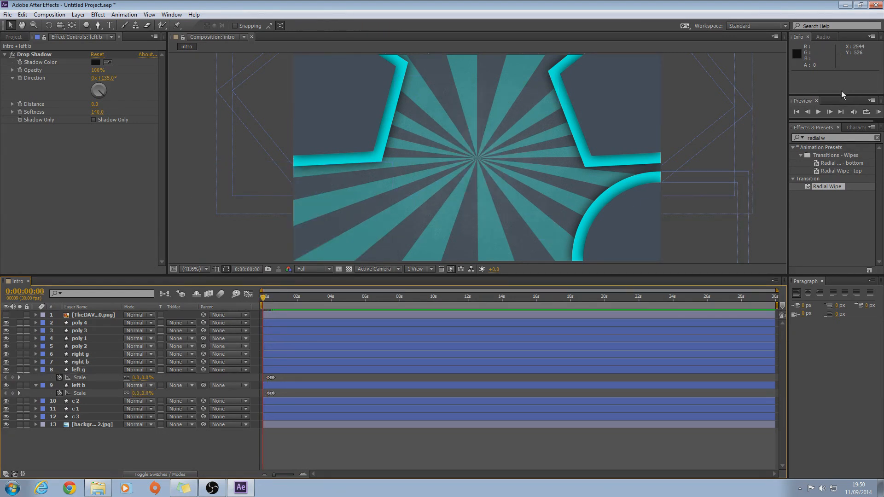
{"action": "key", "text": "space"}
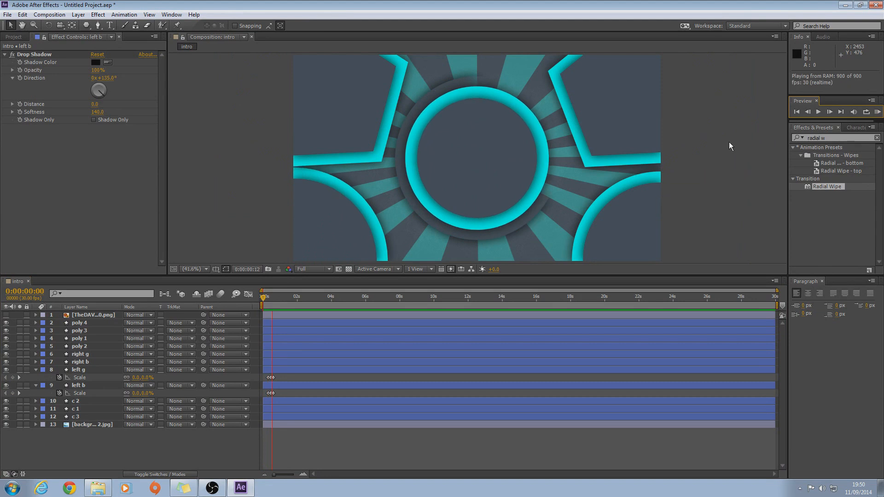
{"action": "left_click", "coordinate": [877, 112]}
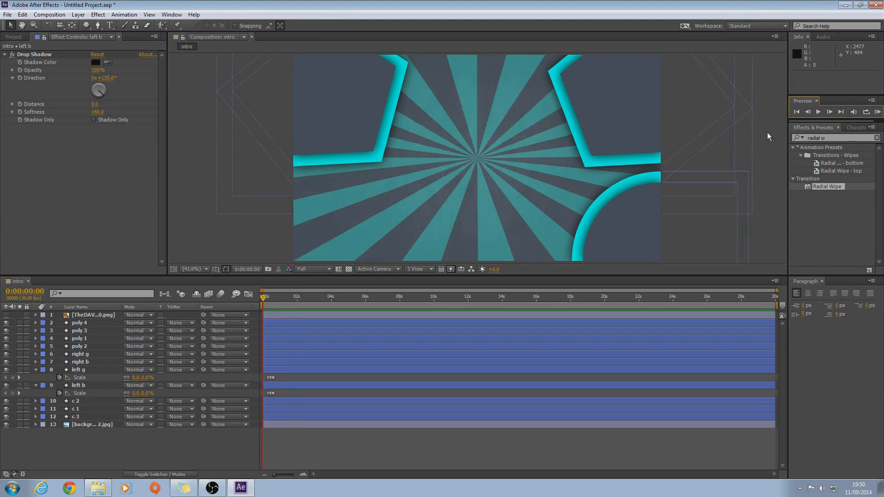
Copy left g's three Scale keyframes onto right g and align them to start at 0:00:00:09.
{"action": "left_click", "coordinate": [85, 362]}
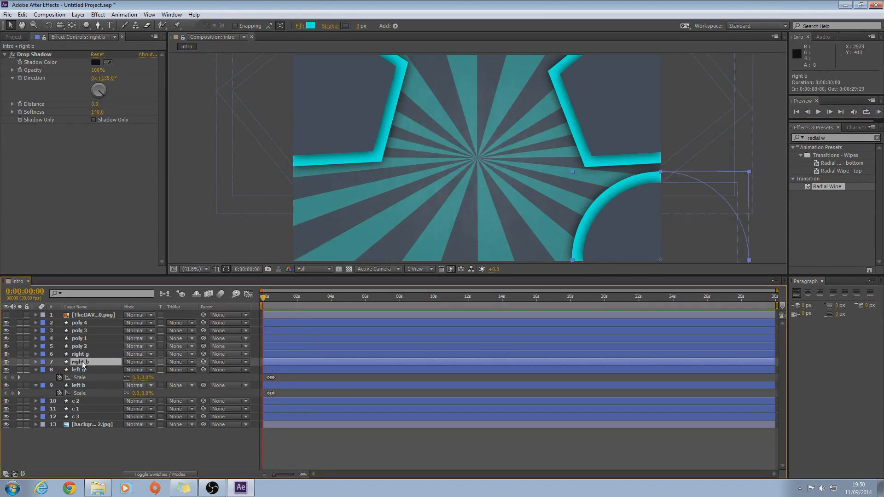
{"action": "key", "text": "ctrl+shift+Up"}
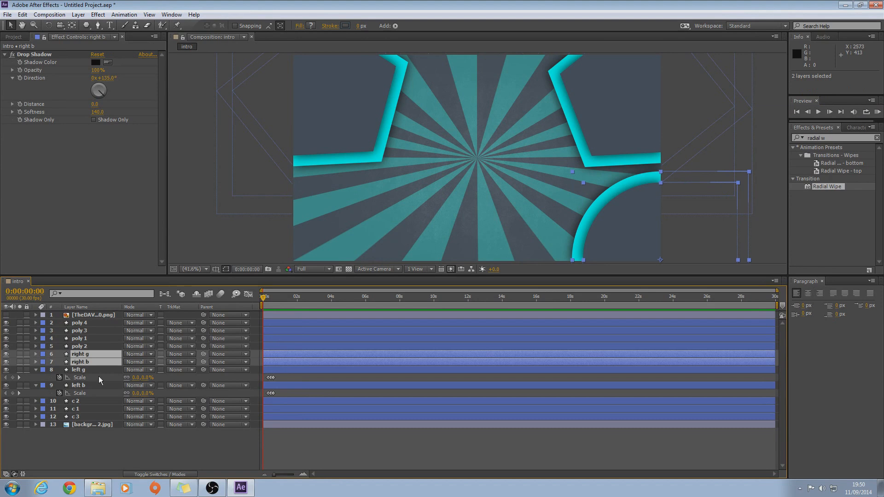
{"action": "key", "text": "s"}
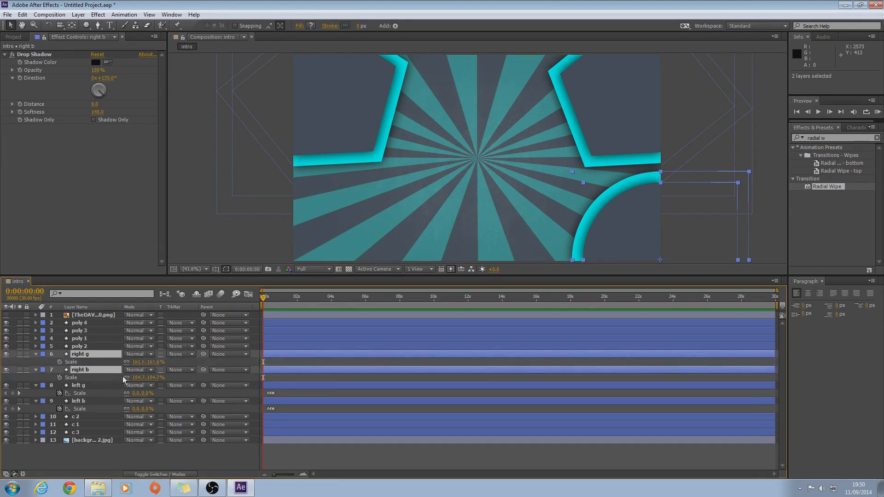
{"action": "left_click", "coordinate": [278, 391]}
{"action": "key", "text": "space"}
{"action": "left_click_drag", "start_coordinate": [277, 396], "coordinate": [266, 391]}
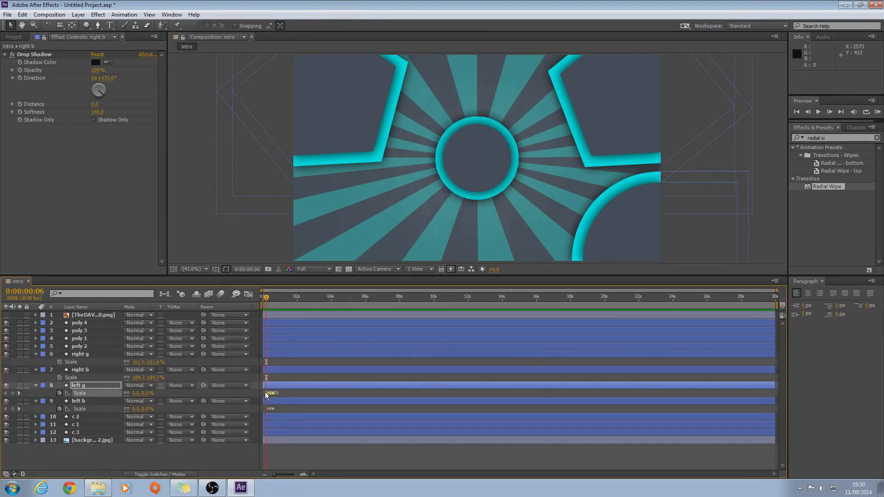
{"action": "key", "text": "ctrl+c"}
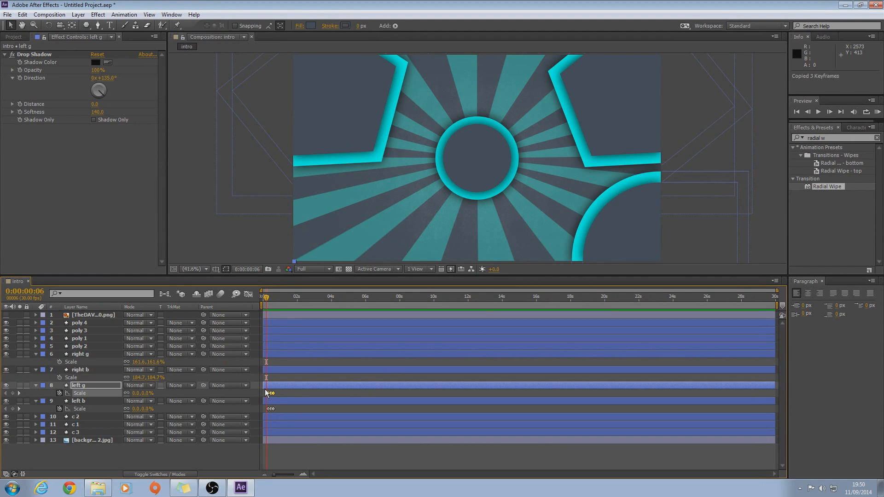
{"action": "left_click", "coordinate": [82, 388]}
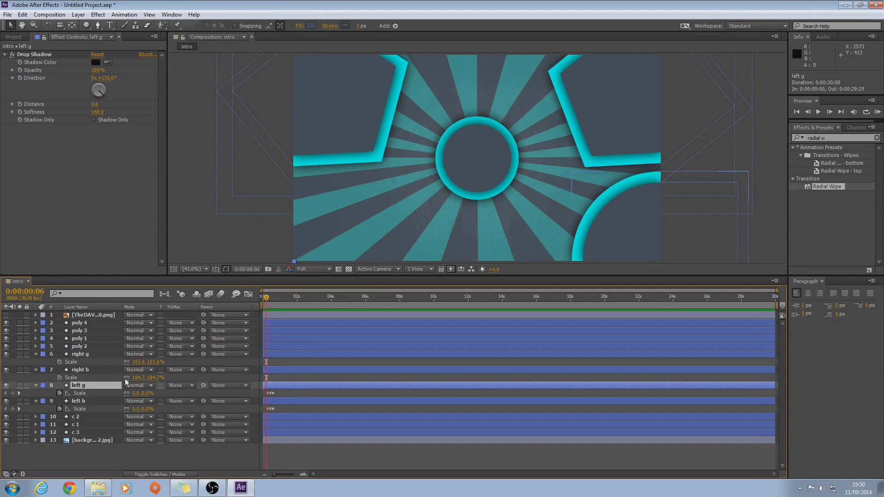
{"action": "left_click", "coordinate": [117, 354]}
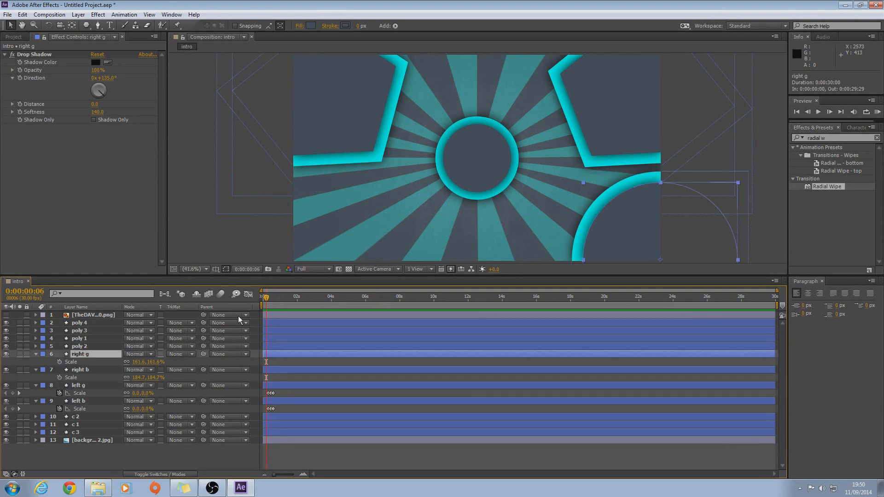
{"action": "key", "text": "ctrl+v"}
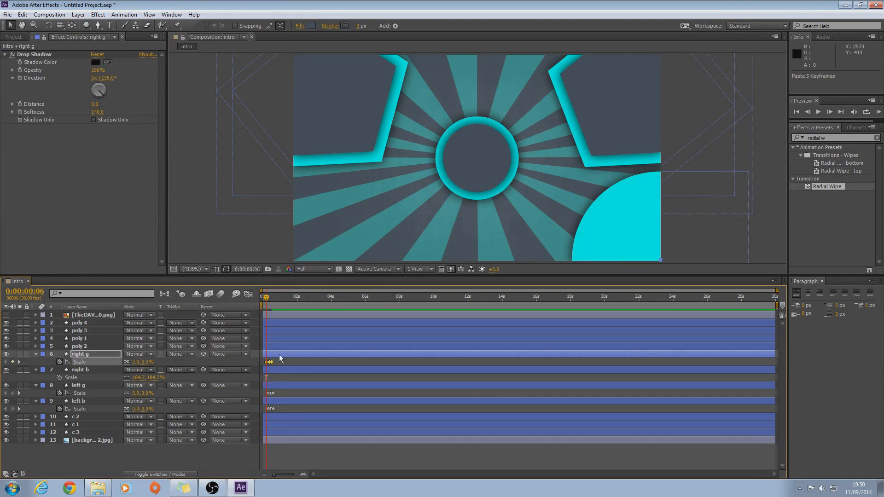
{"action": "left_click_drag", "start_coordinate": [267, 297], "coordinate": [269, 299]}
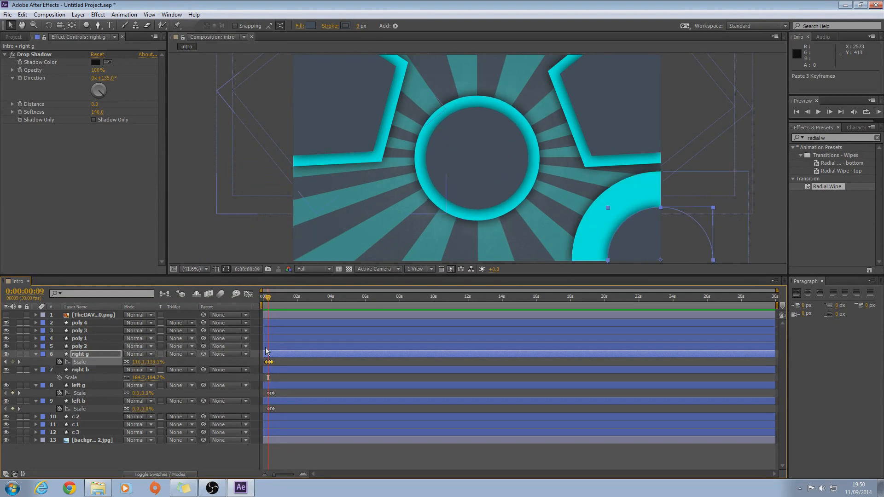
{"action": "left_click", "coordinate": [268, 362]}
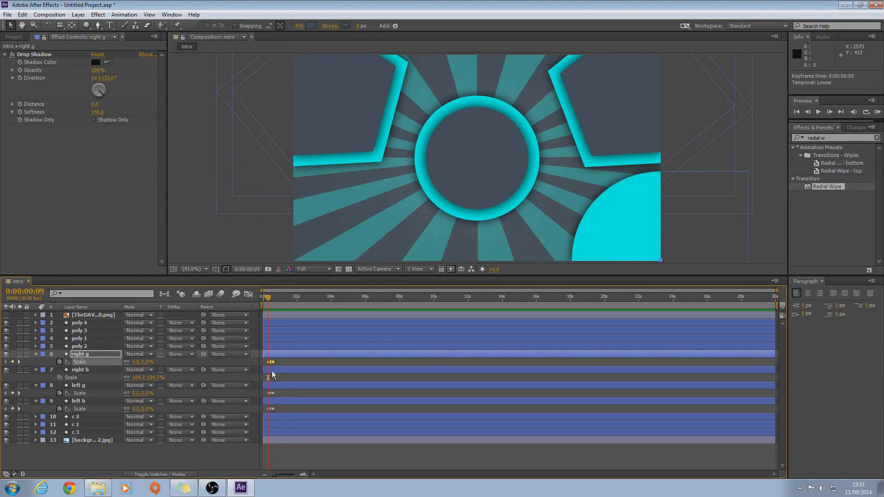
{"action": "left_click", "coordinate": [268, 377]}
{"action": "key", "text": "ctrl+v"}
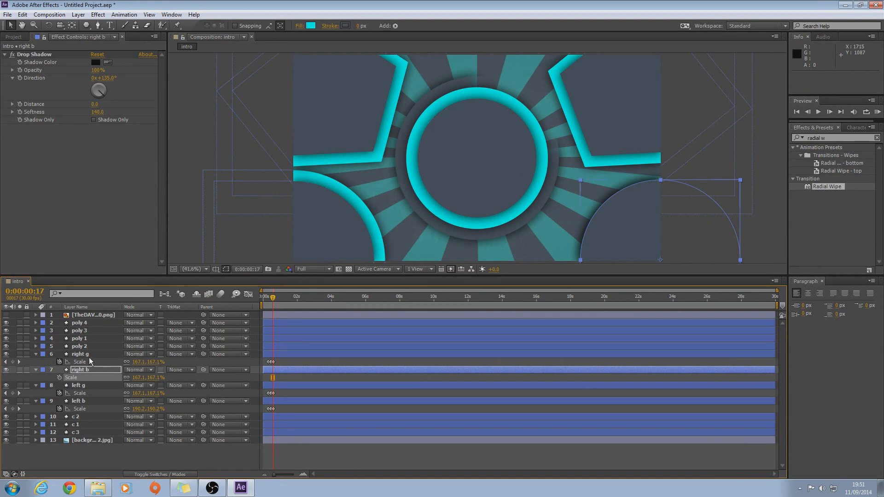
{"action": "left_click", "coordinate": [86, 387]}
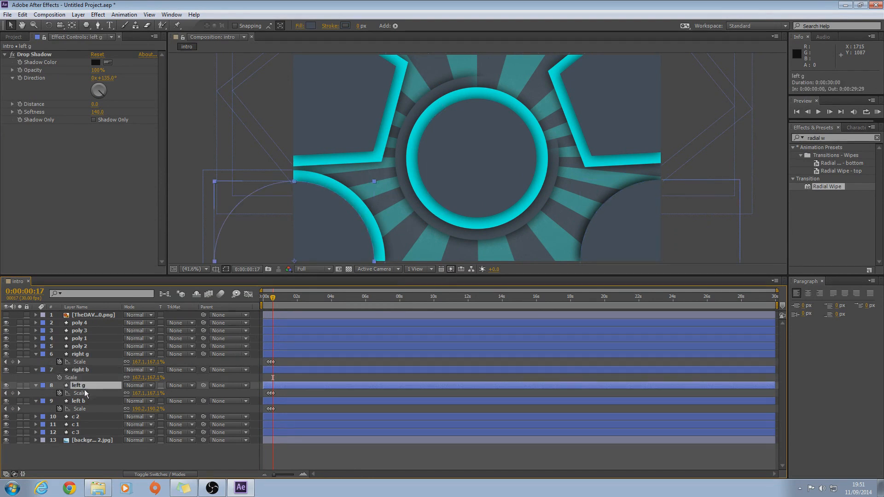
Copy left b's three Scale keyframes onto right b, starting at 0:00:00:09.
{"action": "left_click", "coordinate": [81, 401]}
{"action": "left_click_drag", "start_coordinate": [281, 408], "coordinate": [261, 410]}
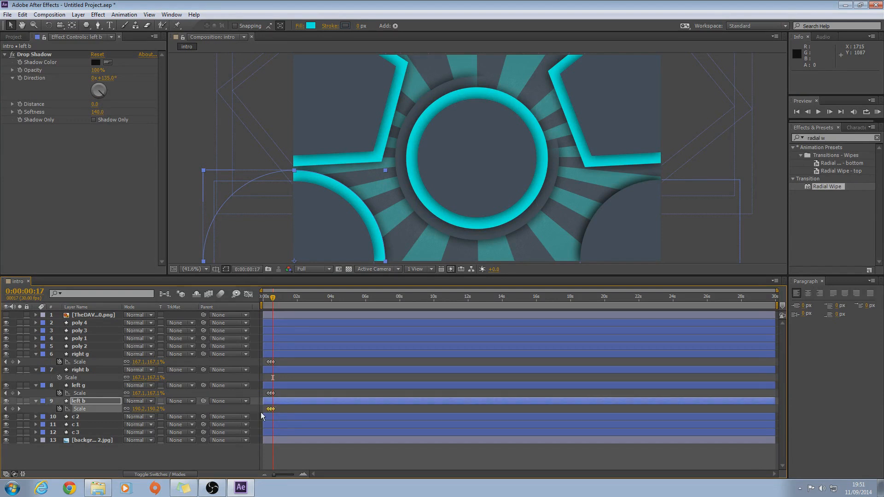
{"action": "key", "text": "ctrl+c"}
{"action": "left_click_drag", "start_coordinate": [272, 300], "coordinate": [267, 302]}
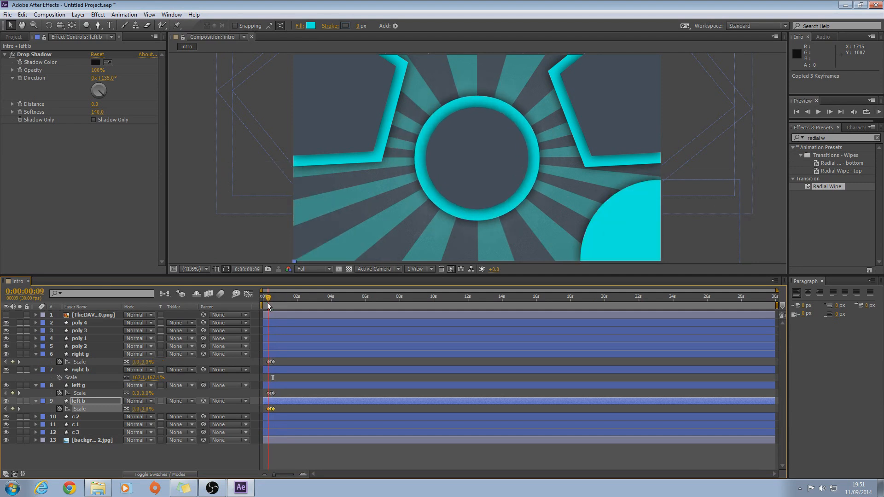
{"action": "key", "text": "ctrl+v"}
{"action": "left_click", "coordinate": [81, 369]}
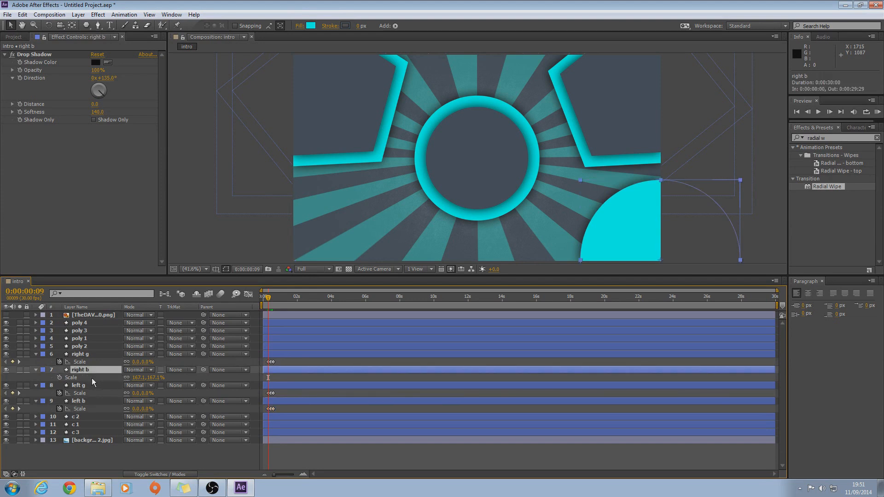
{"action": "key", "text": "ctrl+v"}
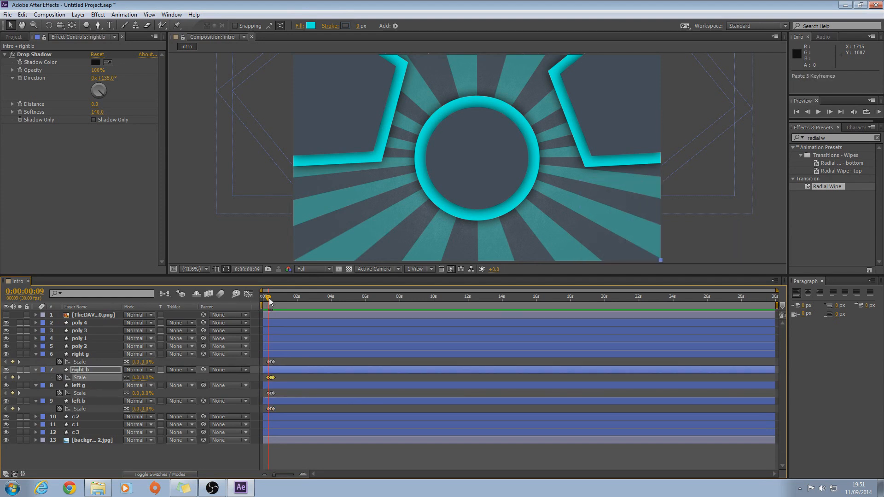
Run a RAM preview from 0:00:00:00 and scrub the first second to check all four side circles bouncing in.
{"action": "left_click_drag", "start_coordinate": [269, 301], "coordinate": [262, 302]}
{"action": "left_click", "coordinate": [878, 112]}
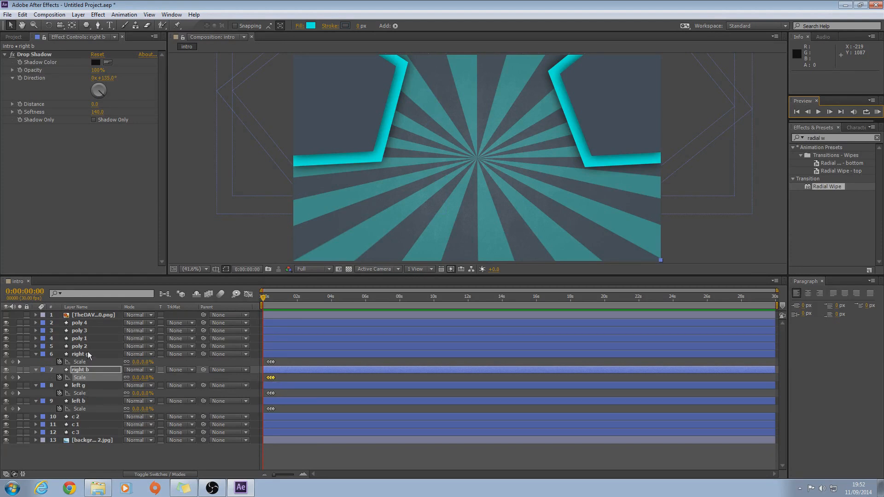
{"action": "left_click_drag", "start_coordinate": [265, 303], "coordinate": [276, 303]}
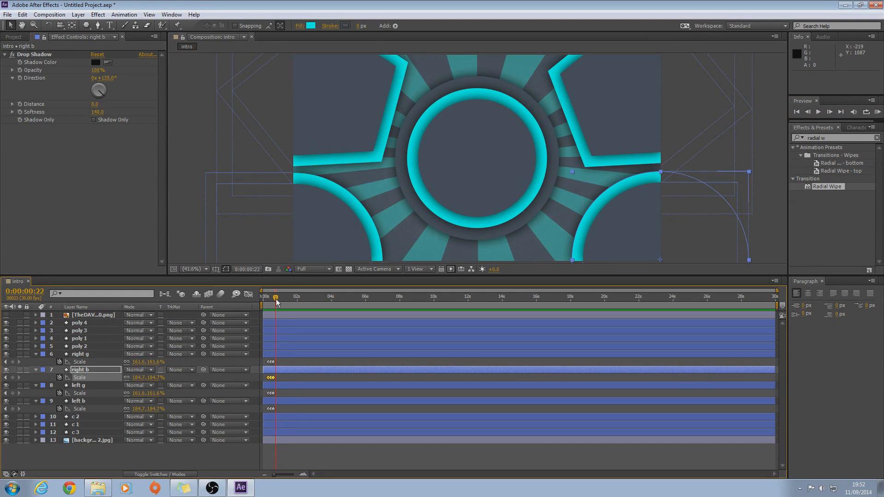
{"action": "left_click_drag", "start_coordinate": [277, 302], "coordinate": [263, 301]}
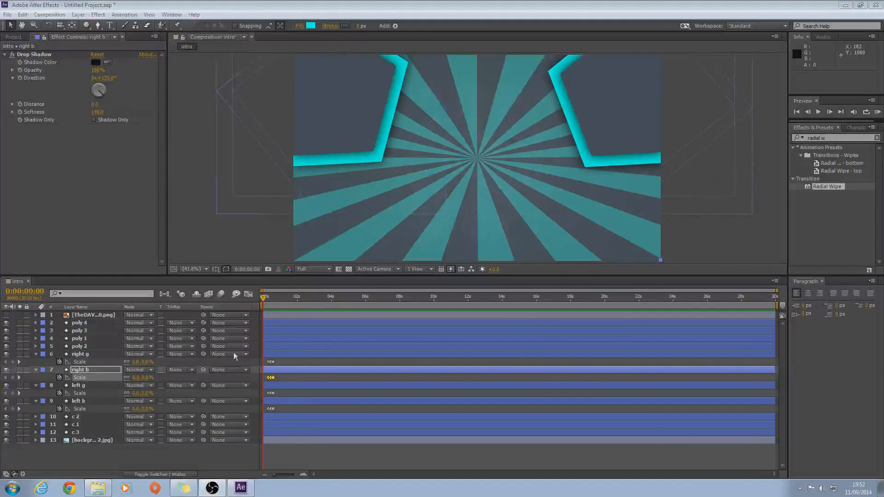
Collapse the circle layers' Scale rows and add a Scale keyframe to poly 1 at 0:00:00:16.
{"action": "left_click", "coordinate": [173, 450]}
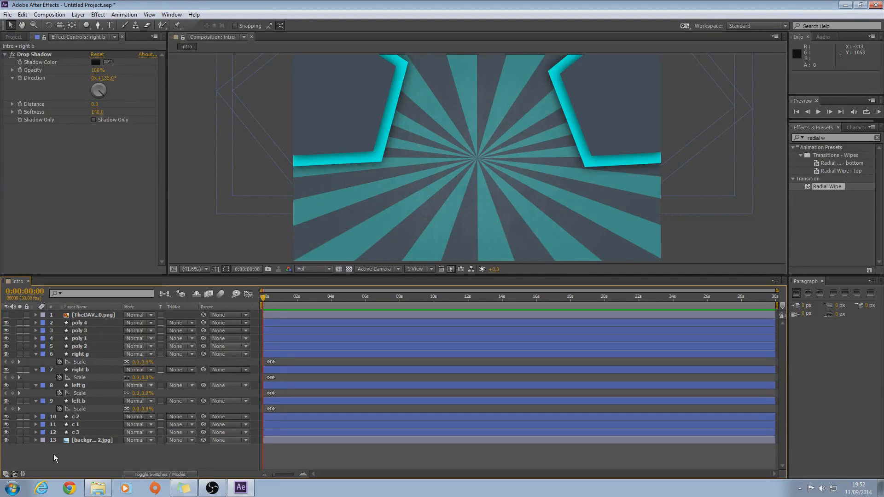
{"action": "key", "text": "u"}
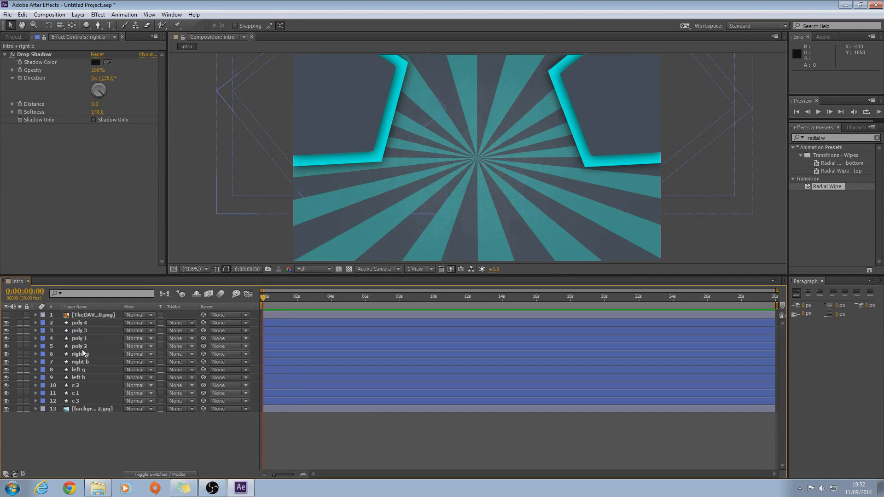
{"action": "left_click", "coordinate": [84, 347]}
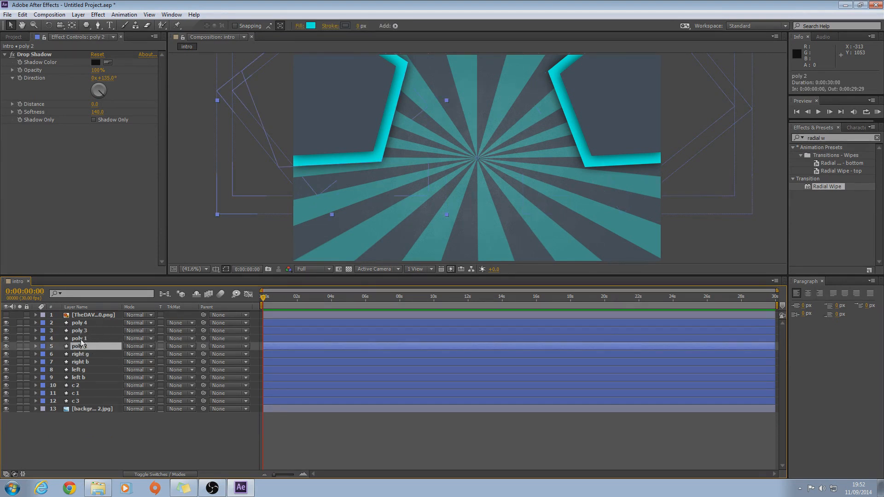
{"action": "left_click", "coordinate": [83, 339]}
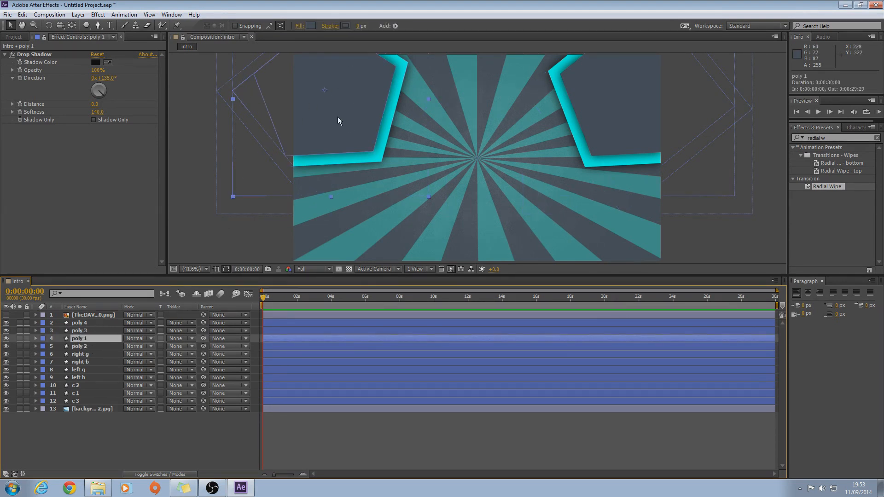
{"action": "scroll", "coordinate": [358, 130], "scroll_direction": "up", "scroll_amount": 1}
{"action": "scroll", "coordinate": [358, 130], "scroll_direction": "down", "scroll_amount": 4}
{"action": "scroll", "coordinate": [357, 129], "scroll_direction": "up", "scroll_amount": 2}
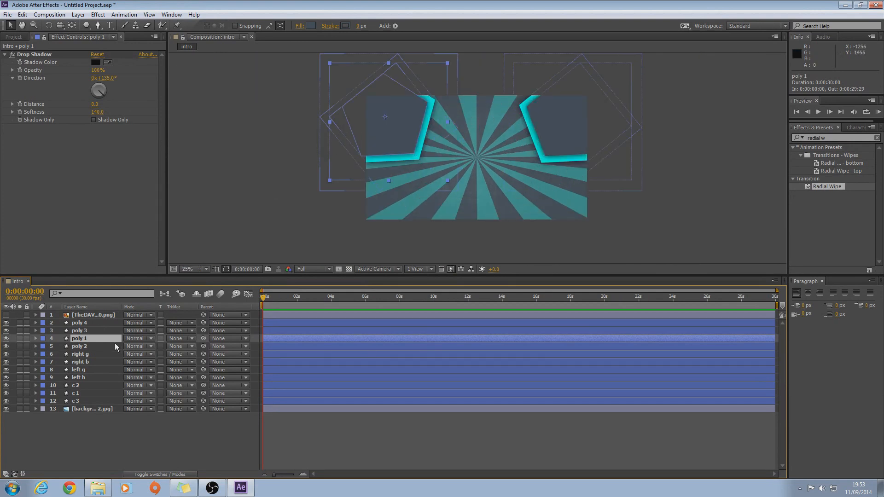
{"action": "left_click_drag", "start_coordinate": [263, 302], "coordinate": [271, 295]}
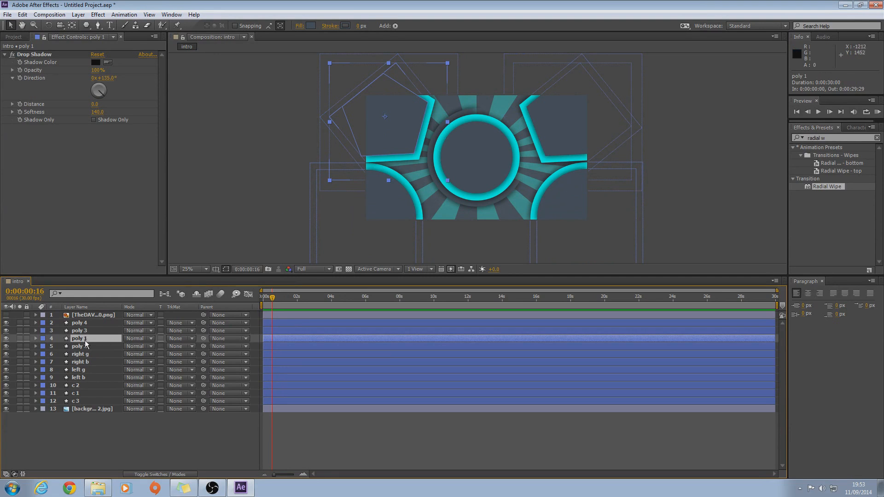
{"action": "key", "text": "s"}
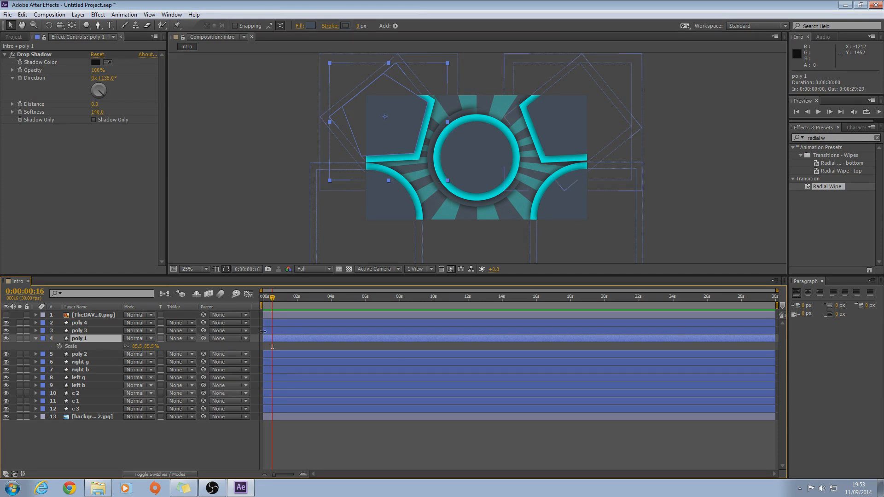
{"action": "left_click", "coordinate": [59, 347]}
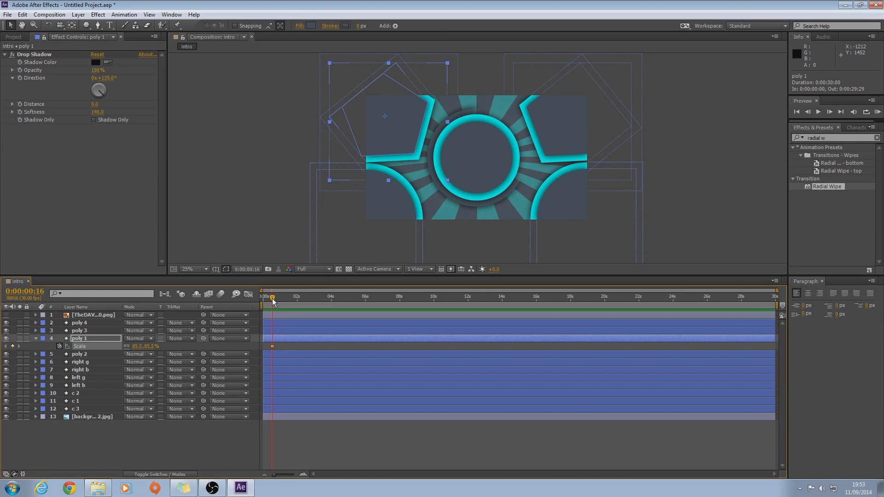
Keyframe poly 1's Scale at 91.5% at 0:00:00:13 and at 0% at 0:00:00:10.
{"action": "left_click_drag", "start_coordinate": [273, 300], "coordinate": [272, 300]}
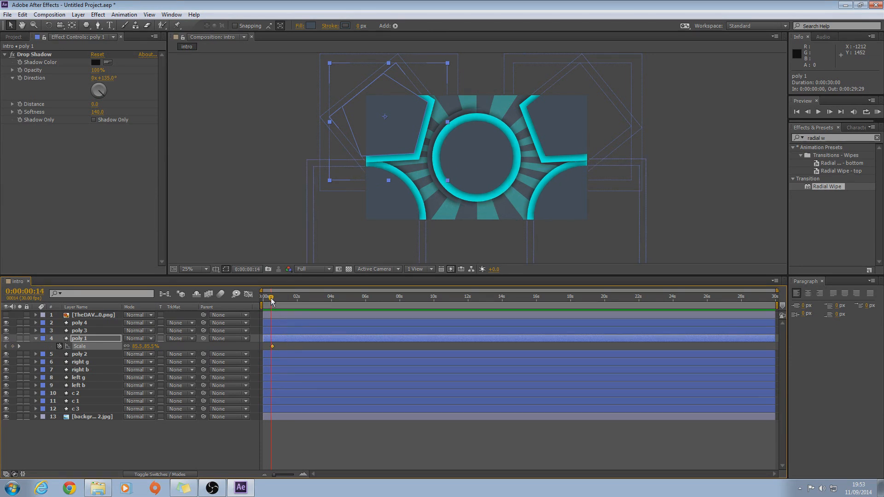
{"action": "left_click_drag", "start_coordinate": [271, 301], "coordinate": [271, 301]}
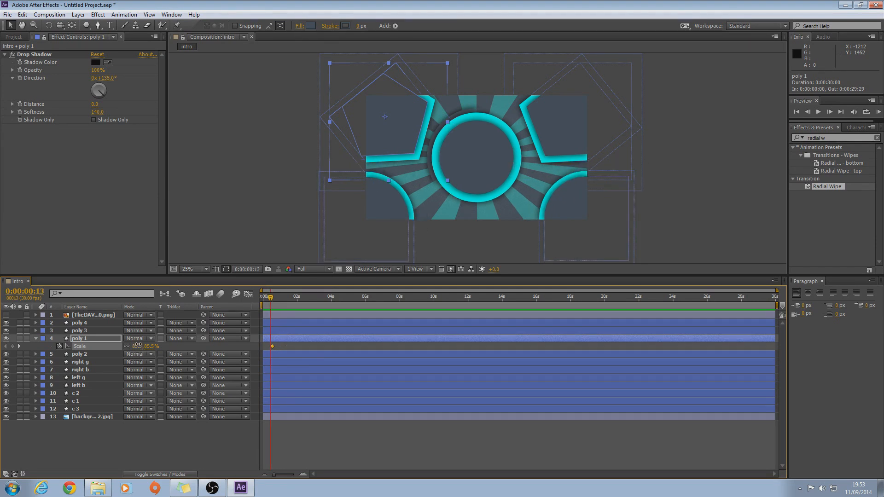
{"action": "left_click_drag", "start_coordinate": [138, 345], "coordinate": [139, 345]}
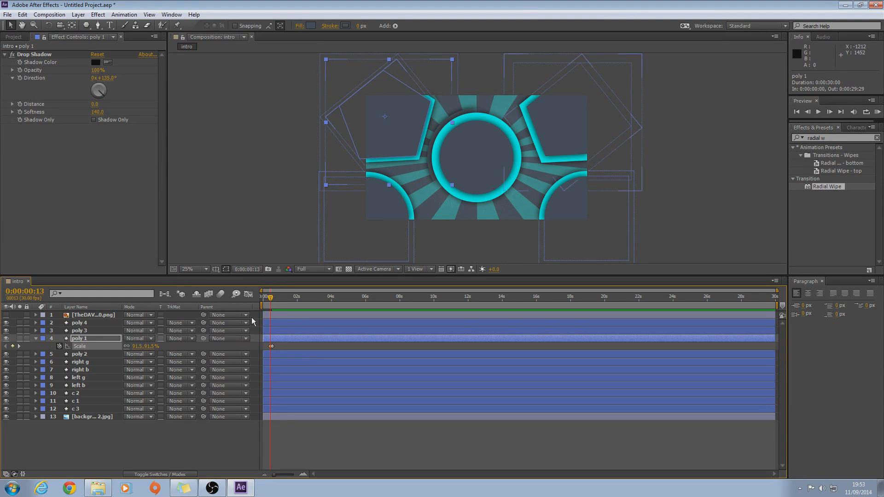
{"action": "left_click_drag", "start_coordinate": [272, 302], "coordinate": [269, 301]}
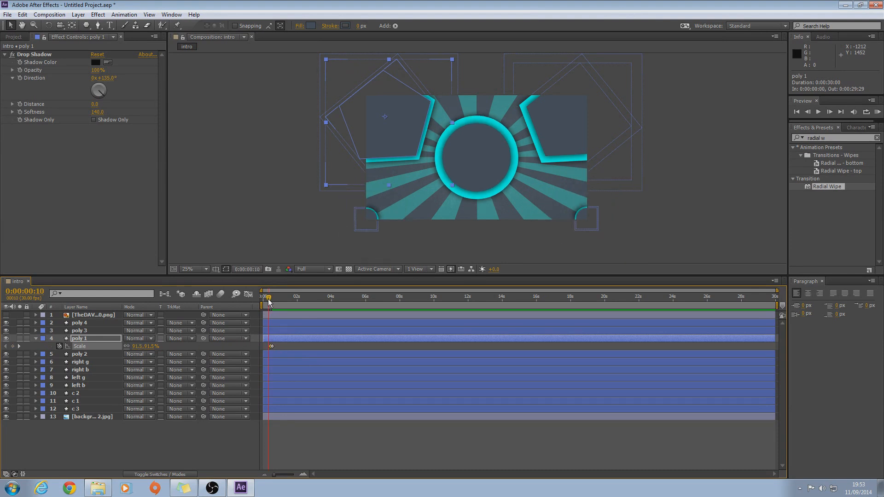
{"action": "left_click", "coordinate": [134, 346]}
{"action": "type", "text": "0"}
{"action": "key", "text": "Return"}
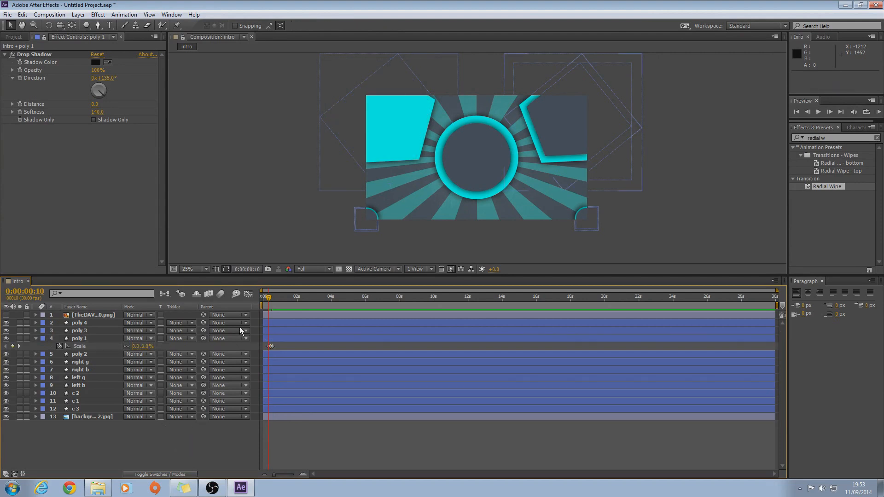
Run a RAM preview from 0:00:00:00 to check poly 1 bouncing in.
{"action": "left_click_drag", "start_coordinate": [266, 299], "coordinate": [260, 301]}
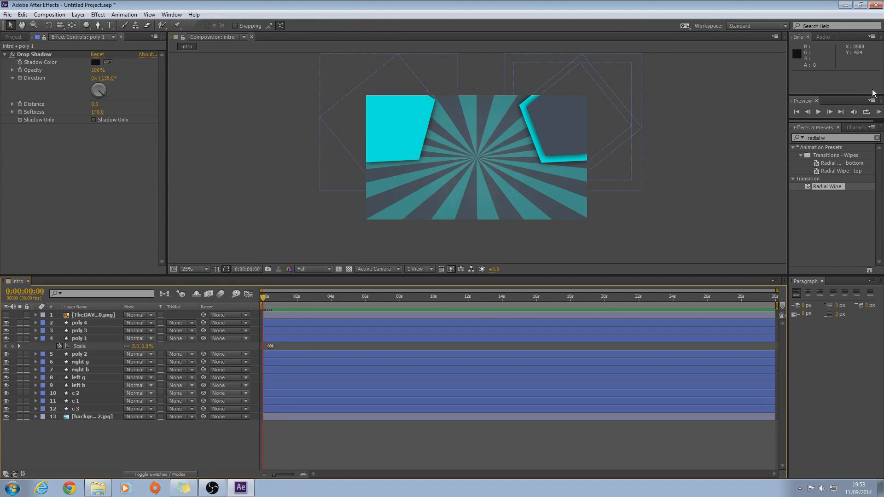
{"action": "left_click", "coordinate": [878, 112]}
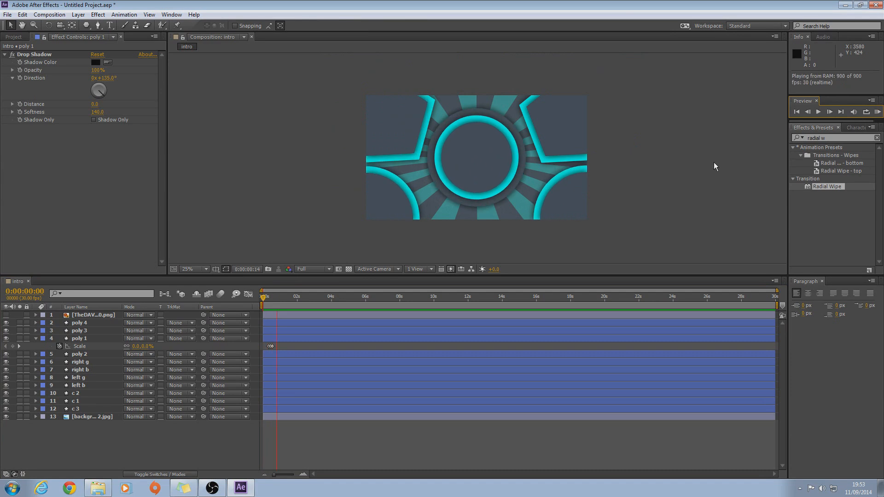
{"action": "key", "text": "space"}
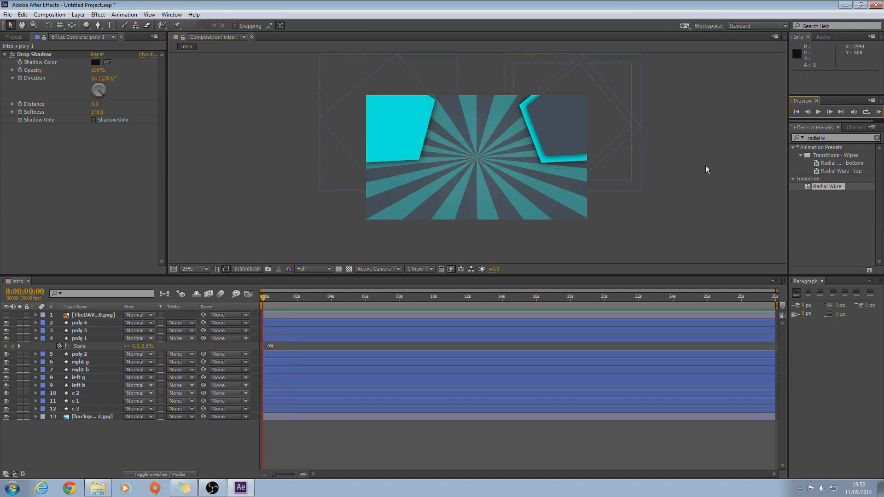
{"action": "left_click", "coordinate": [880, 113]}
{"action": "key", "text": "space"}
Add a Scale keyframe to poly 2 at 0:00:00:16, aligned with poly 1's last keyframe.
{"action": "left_click", "coordinate": [82, 331]}
{"action": "left_click", "coordinate": [79, 355]}
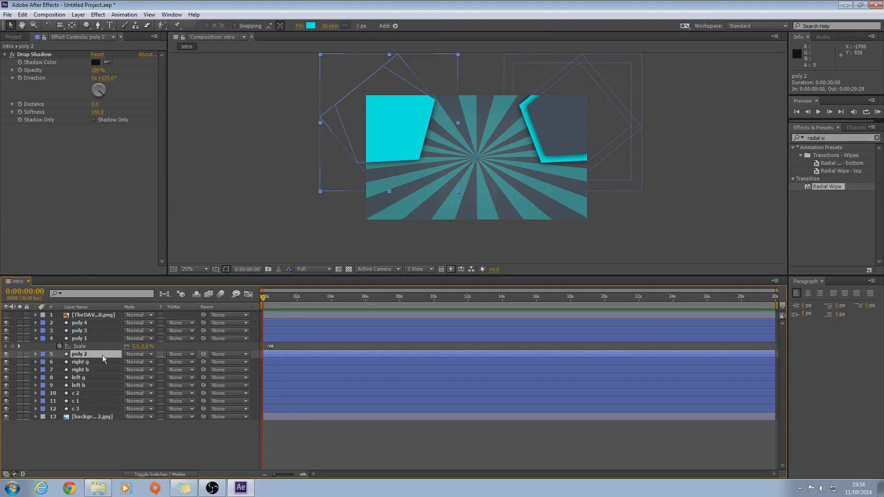
{"action": "key", "text": "s"}
{"action": "left_click_drag", "start_coordinate": [264, 298], "coordinate": [273, 298]}
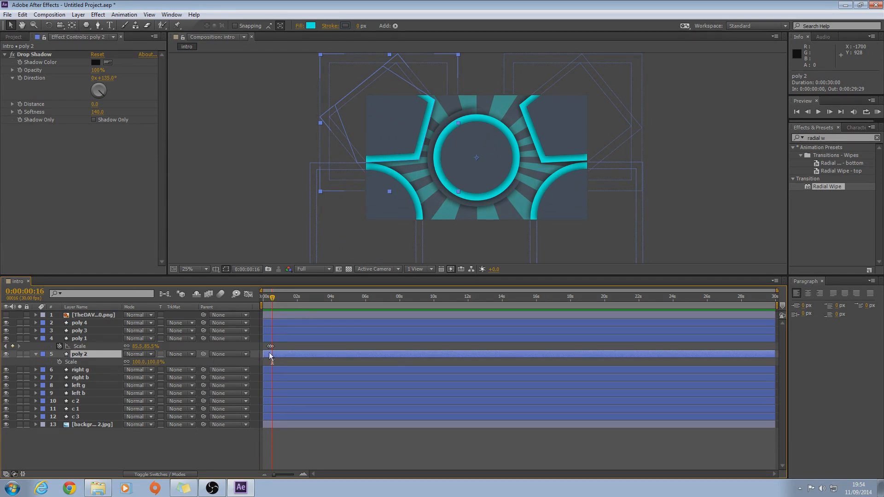
{"action": "left_click", "coordinate": [271, 346]}
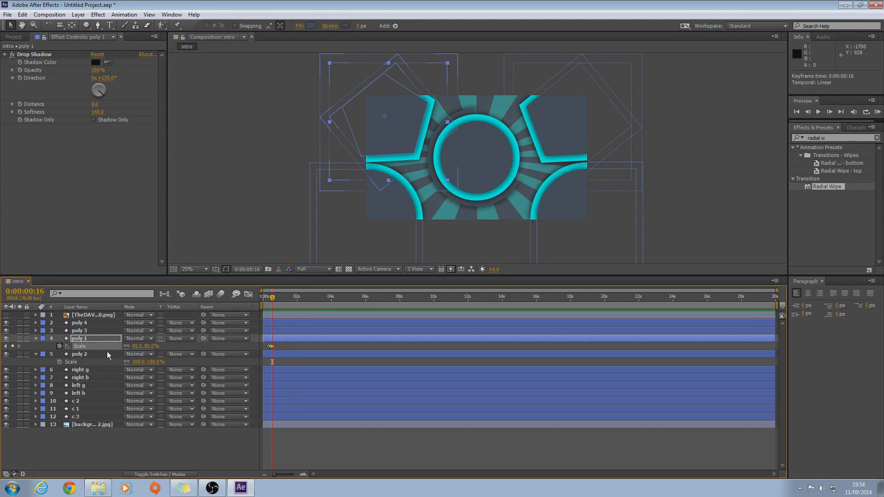
{"action": "left_click", "coordinate": [85, 354]}
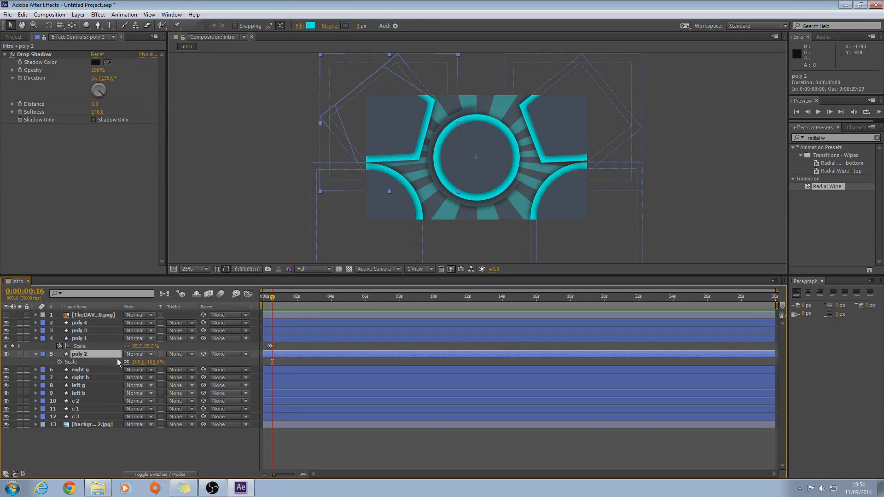
{"action": "left_click", "coordinate": [59, 362]}
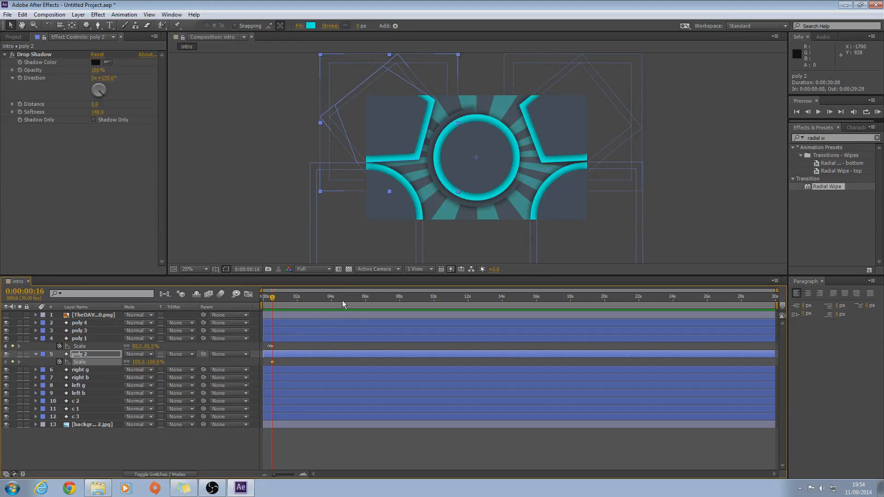
Undo a trial enlargement of poly 2 at 0:00:00:13 and move its anchor point to the centre of the left polygon.
{"action": "left_click_drag", "start_coordinate": [272, 300], "coordinate": [271, 299]}
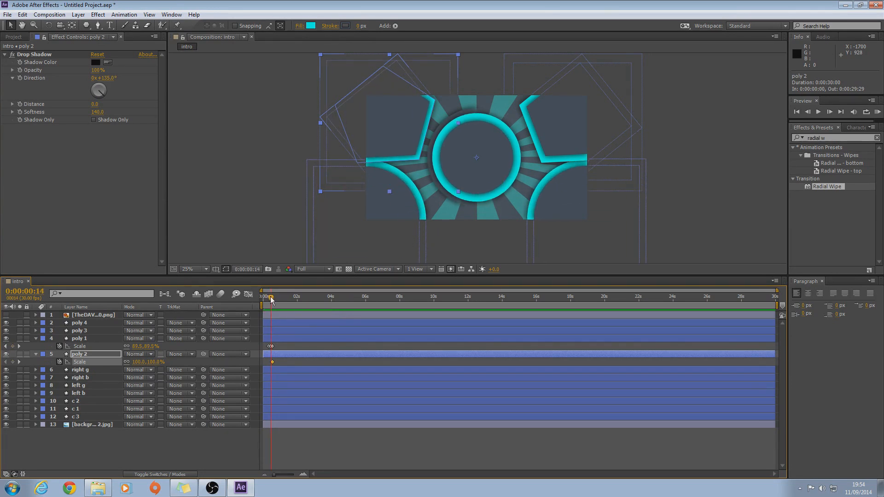
{"action": "left_click", "coordinate": [269, 296]}
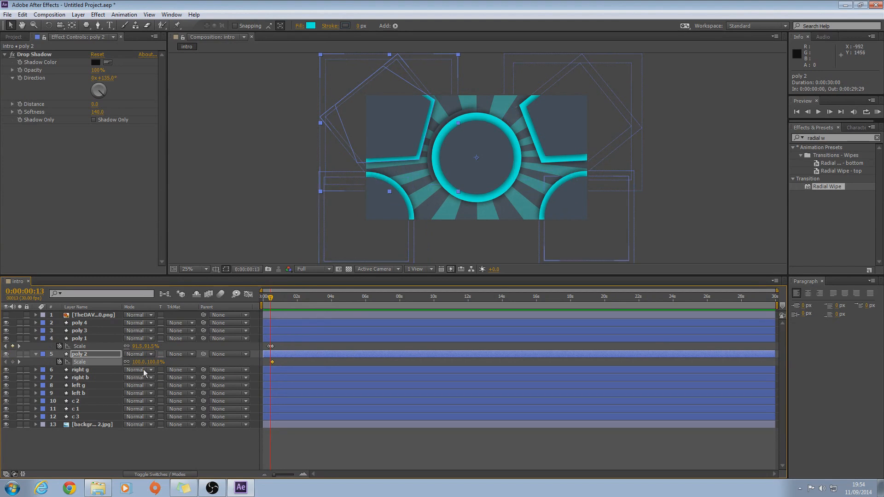
{"action": "left_click_drag", "start_coordinate": [137, 362], "coordinate": [139, 362]}
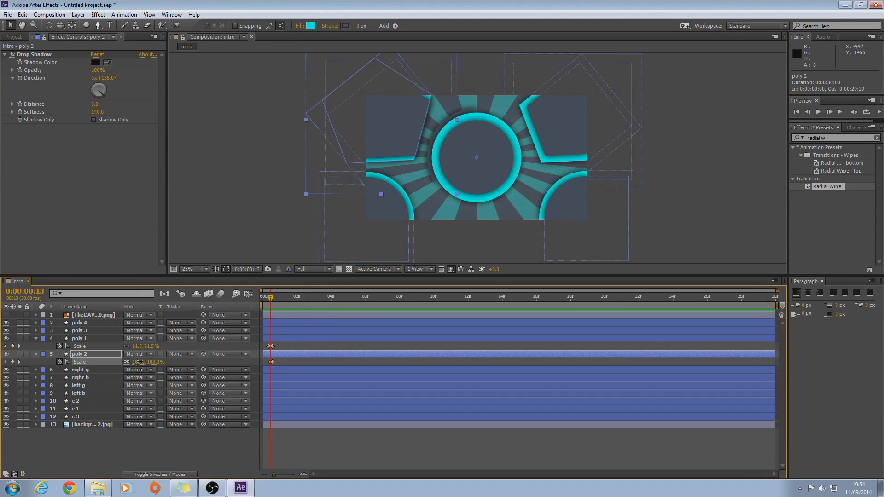
{"action": "key", "text": "ctrl+z"}
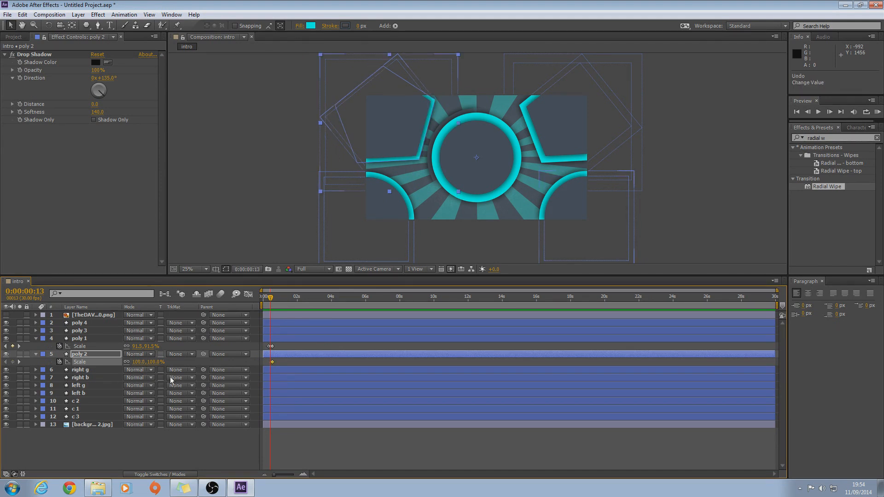
{"action": "left_click", "coordinate": [72, 25]}
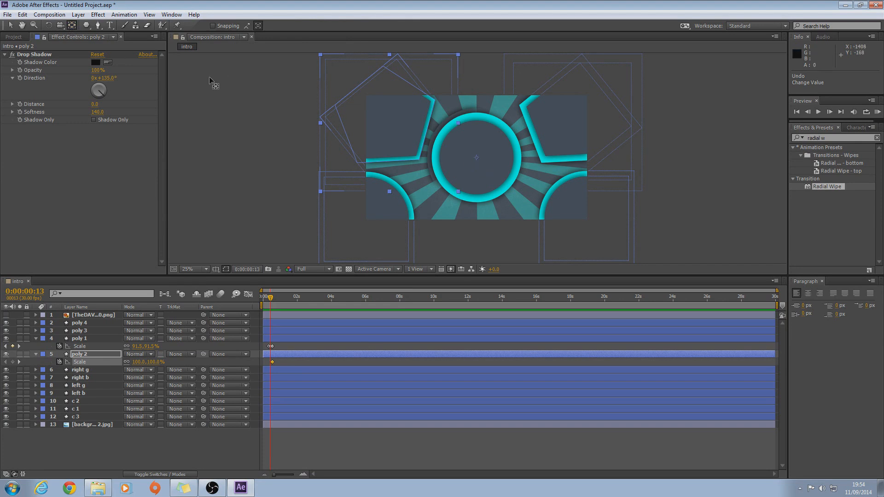
{"action": "left_click_drag", "start_coordinate": [476, 160], "coordinate": [386, 121]}
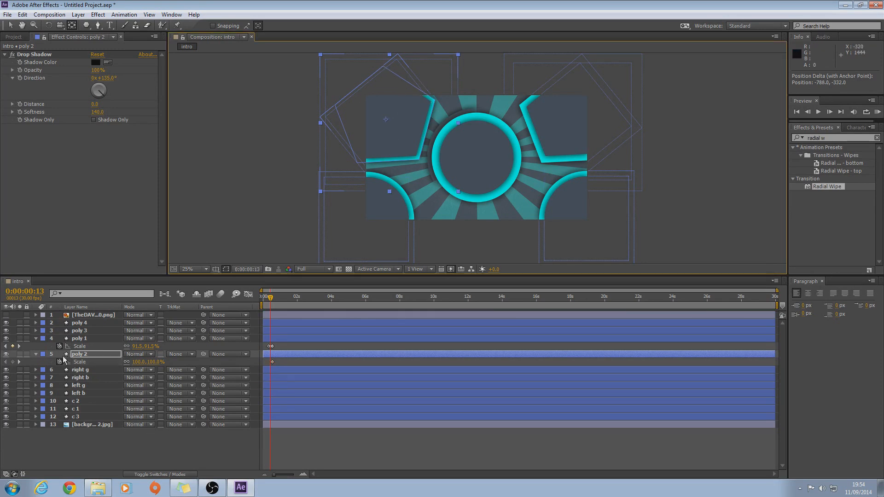
Keyframe poly 2's Scale at 110% at 0:00:00:13 and at 0% at 0:00:00:10.
{"action": "left_click_drag", "start_coordinate": [136, 362], "coordinate": [141, 362]}
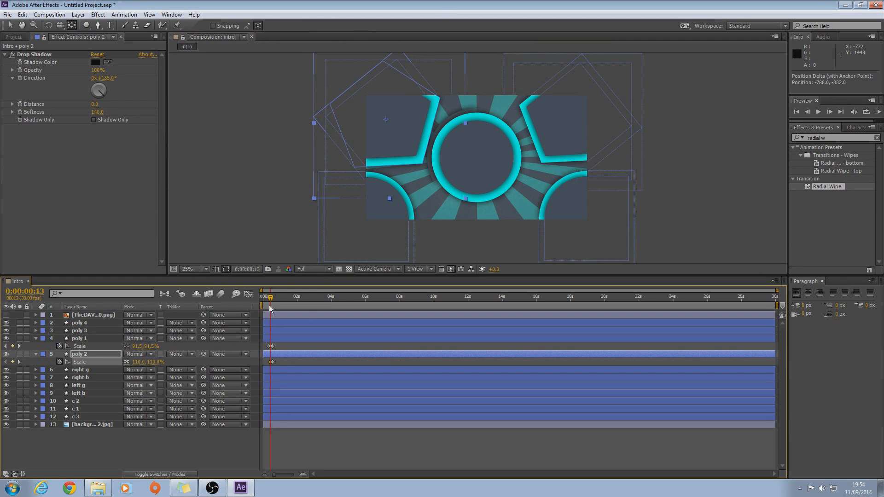
{"action": "left_click_drag", "start_coordinate": [272, 303], "coordinate": [270, 302]}
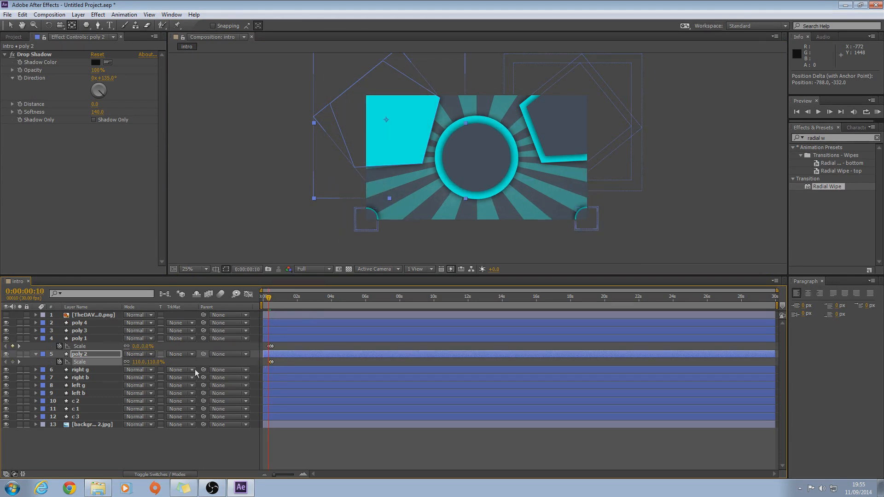
{"action": "left_click", "coordinate": [138, 362]}
{"action": "type", "text": "0"}
{"action": "left_click", "coordinate": [197, 444]}
Run a RAM preview from 0:00:00:00 to check both left polygon layers bouncing in together.
{"action": "left_click_drag", "start_coordinate": [270, 297], "coordinate": [243, 297]}
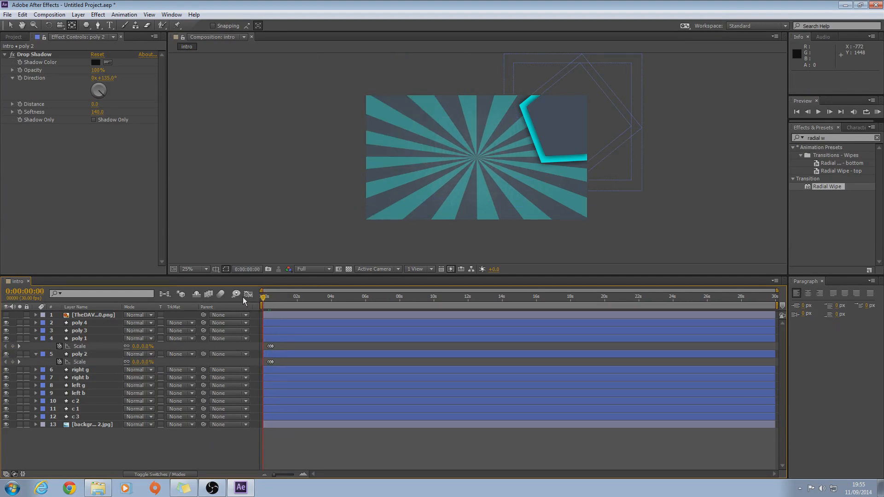
{"action": "left_click", "coordinate": [878, 113]}
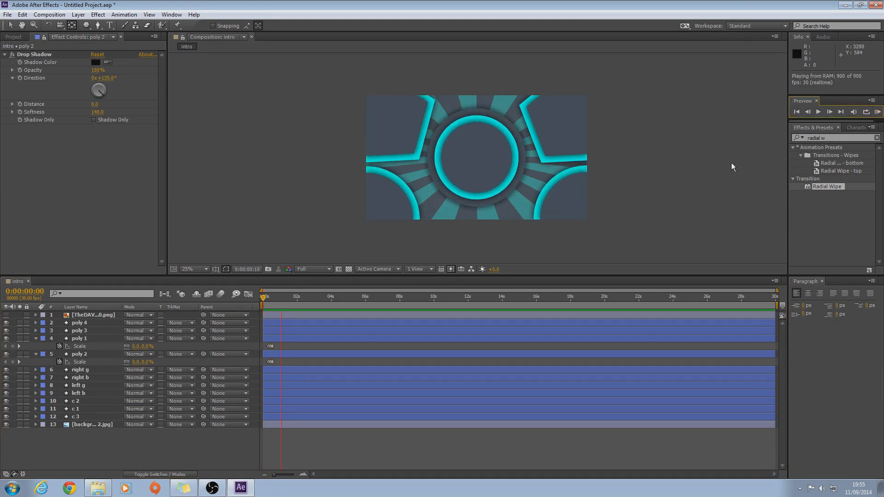
{"action": "key", "text": "space"}
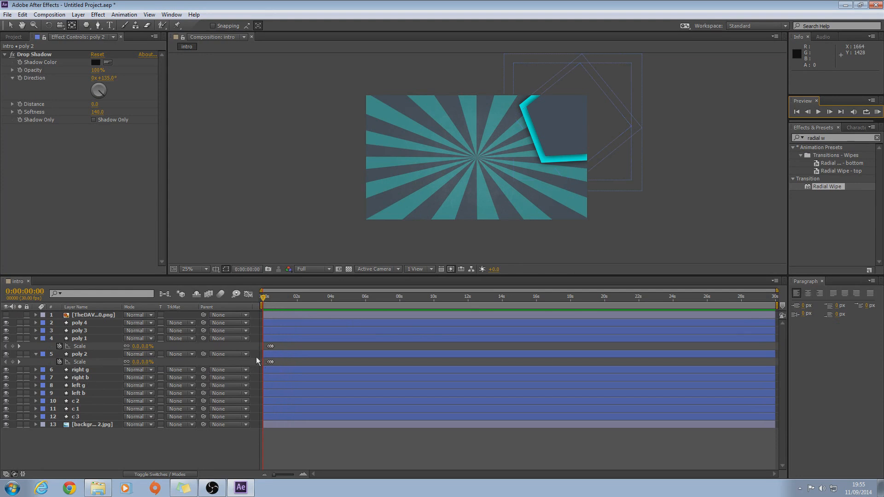
Reveal the Scale properties of the poly 3 and poly 4 layers.
{"action": "left_click", "coordinate": [81, 330]}
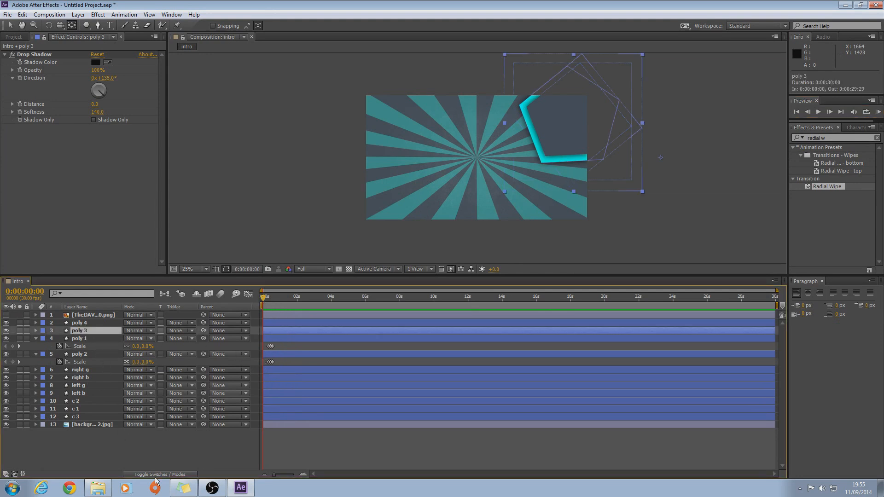
{"action": "key", "text": "s"}
{"action": "left_click", "coordinate": [81, 324]}
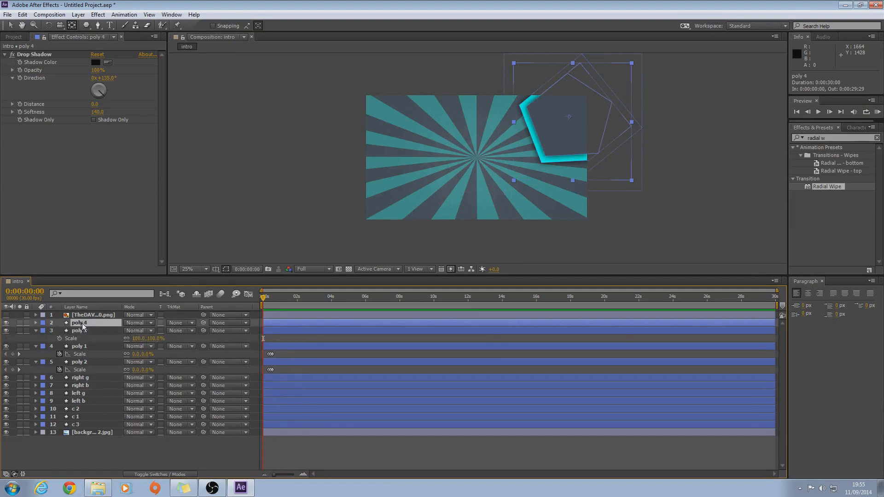
{"action": "key", "text": "s"}
Copy poly 2's three Scale keyframes and paste them onto poly 3 starting at 0:00:00:11.
{"action": "left_click", "coordinate": [86, 371]}
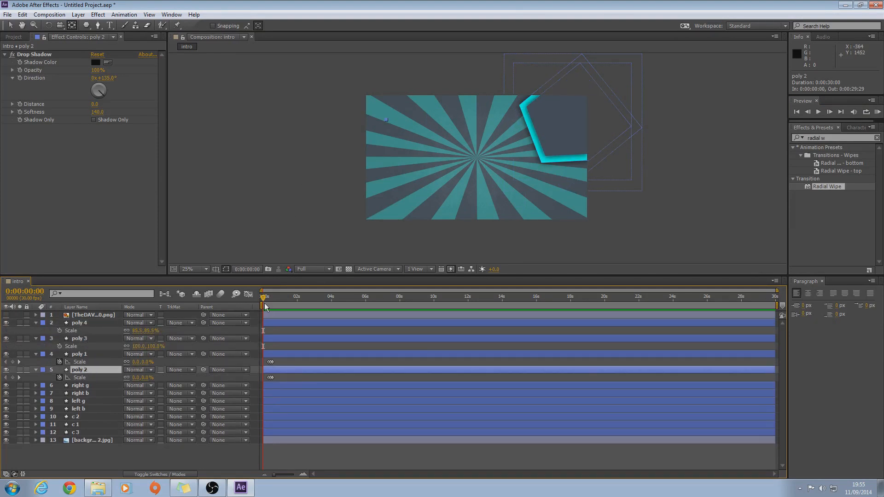
{"action": "left_click_drag", "start_coordinate": [263, 298], "coordinate": [275, 299]}
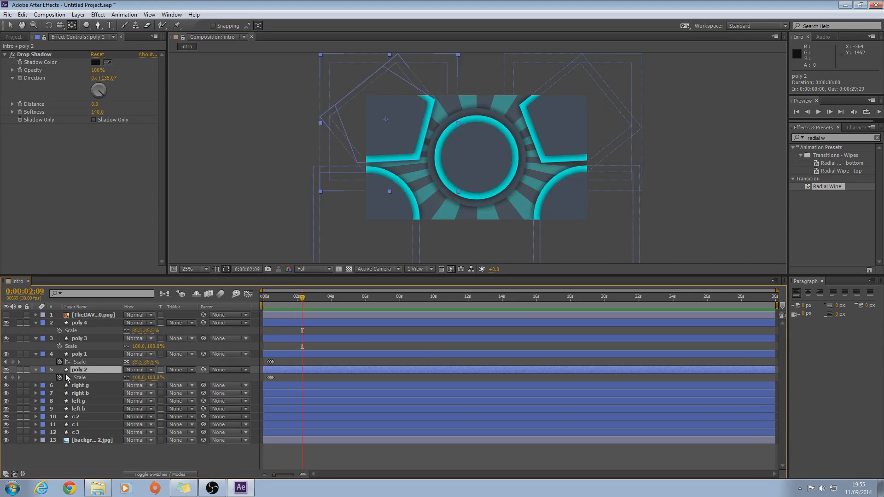
{"action": "left_click_drag", "start_coordinate": [280, 380], "coordinate": [264, 381]}
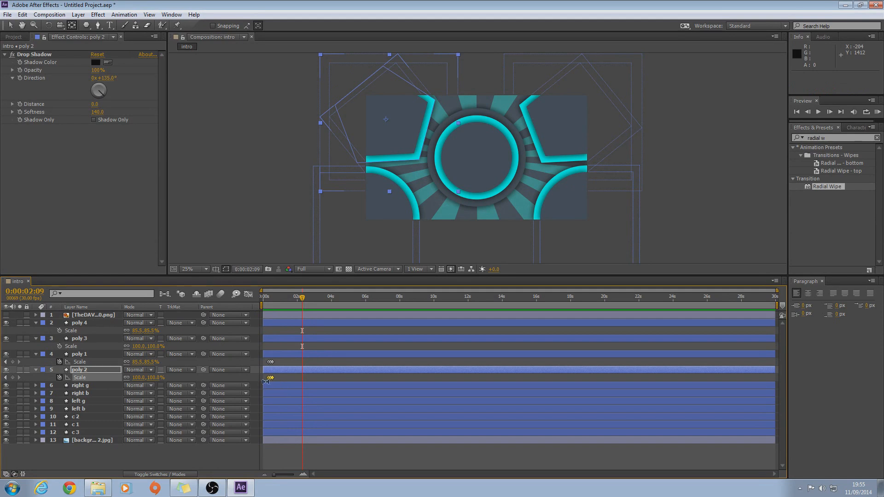
{"action": "key", "text": "ctrl+c"}
{"action": "left_click", "coordinate": [84, 340]}
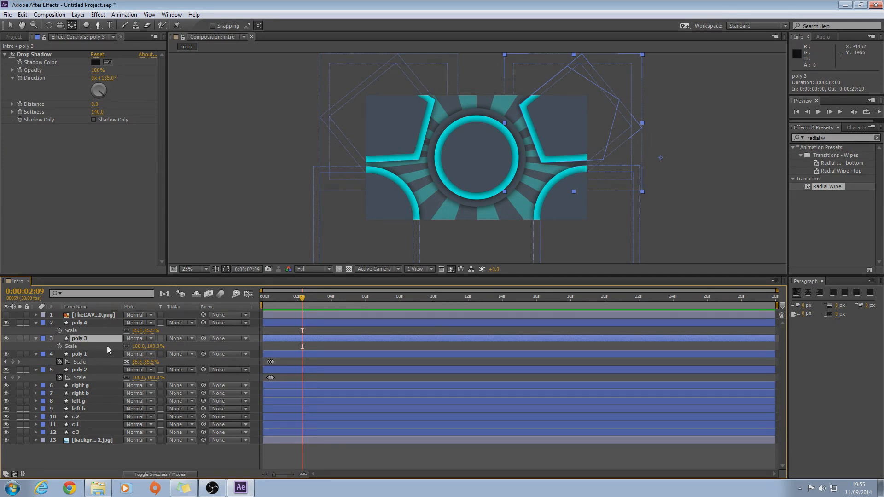
{"action": "left_click_drag", "start_coordinate": [303, 299], "coordinate": [270, 305]}
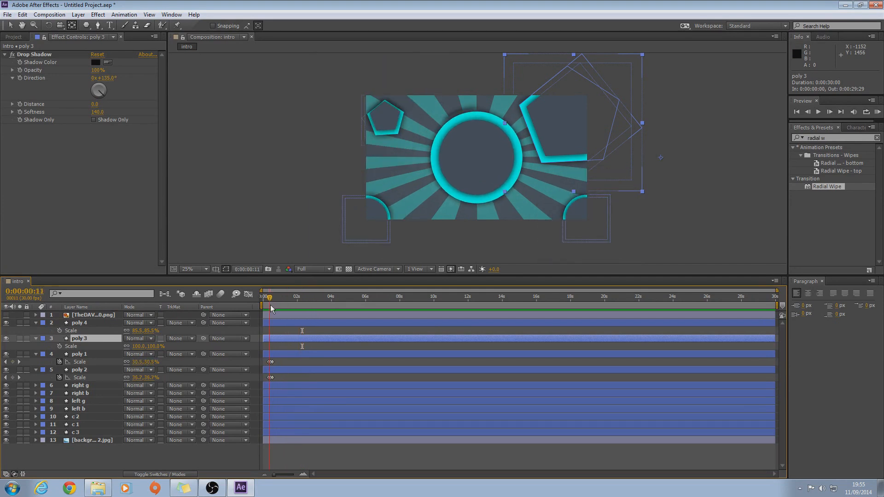
{"action": "key", "text": "ctrl+v"}
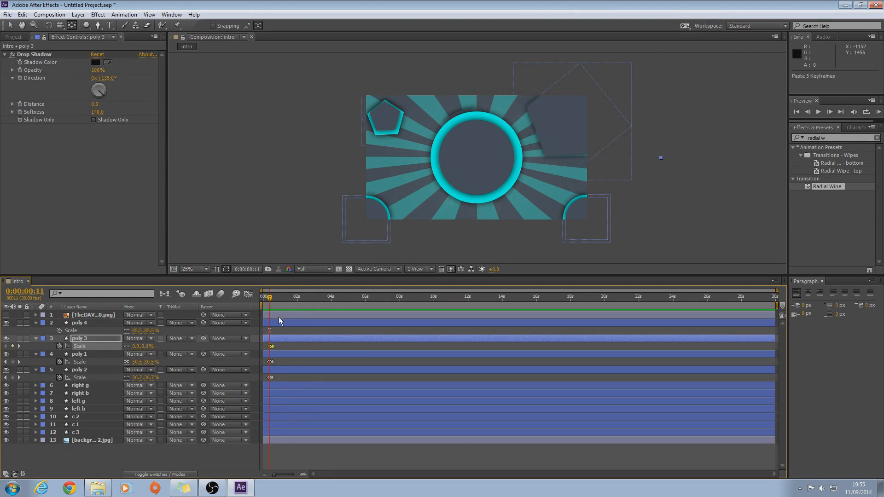
{"action": "left_click_drag", "start_coordinate": [270, 298], "coordinate": [263, 298]}
{"action": "left_click_drag", "start_coordinate": [267, 302], "coordinate": [275, 300]}
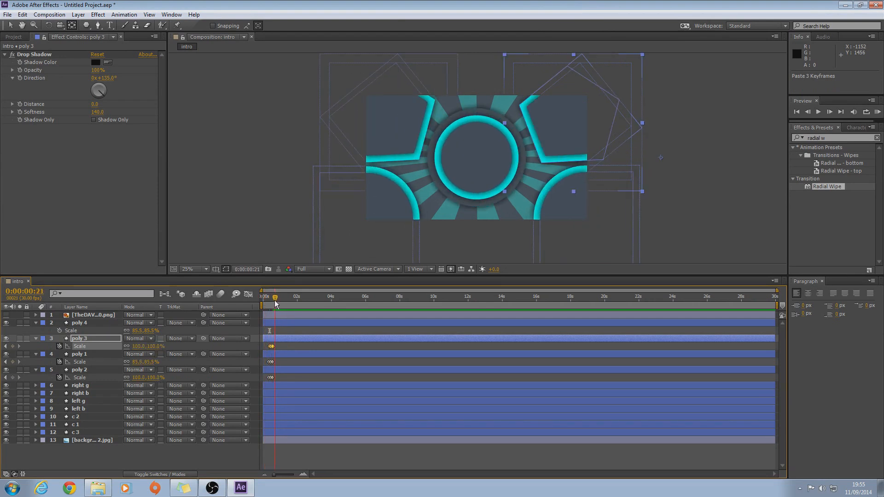
Copy poly 1's three Scale keyframes and paste them onto poly 4 starting at 0:00:00:11.
{"action": "left_click", "coordinate": [80, 324]}
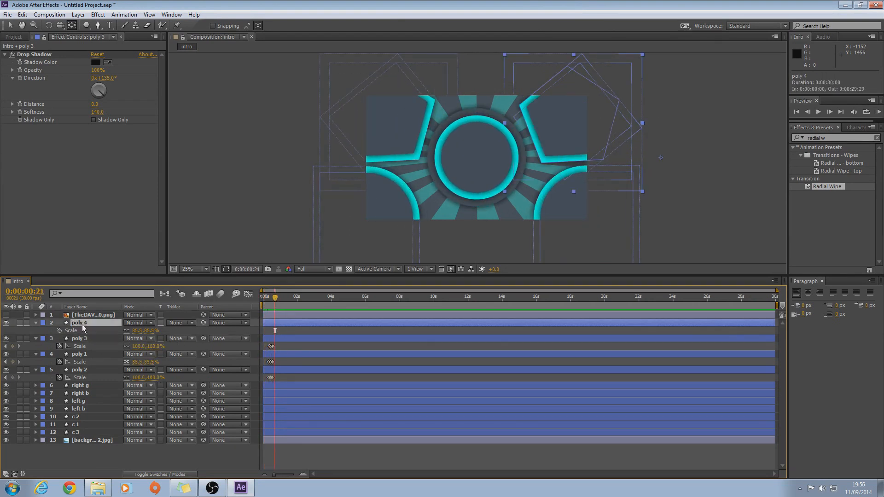
{"action": "left_click", "coordinate": [86, 370]}
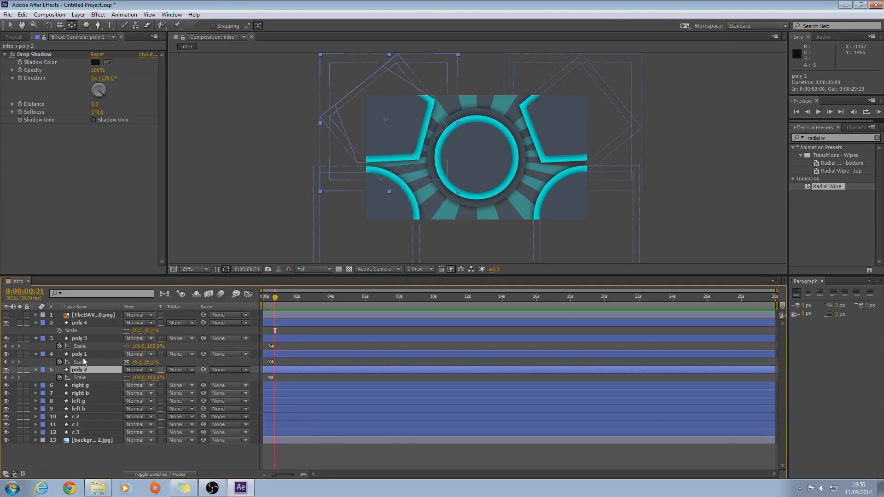
{"action": "left_click", "coordinate": [85, 355]}
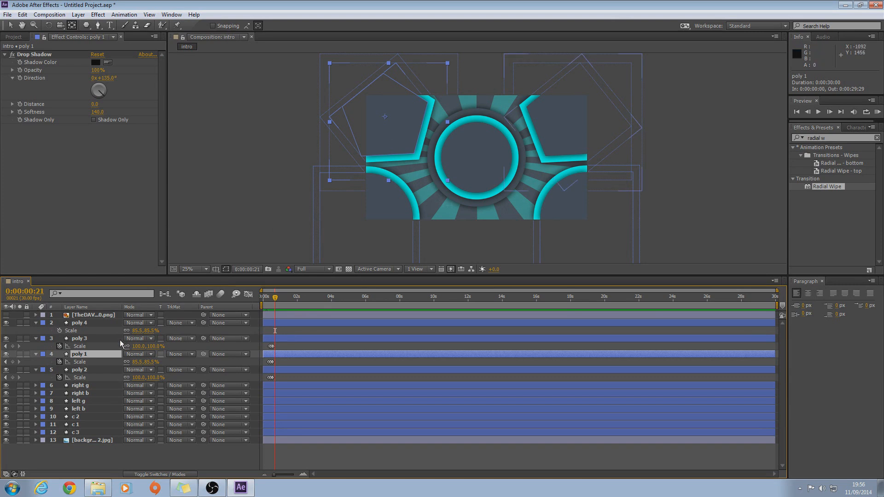
{"action": "left_click_drag", "start_coordinate": [287, 362], "coordinate": [265, 365]}
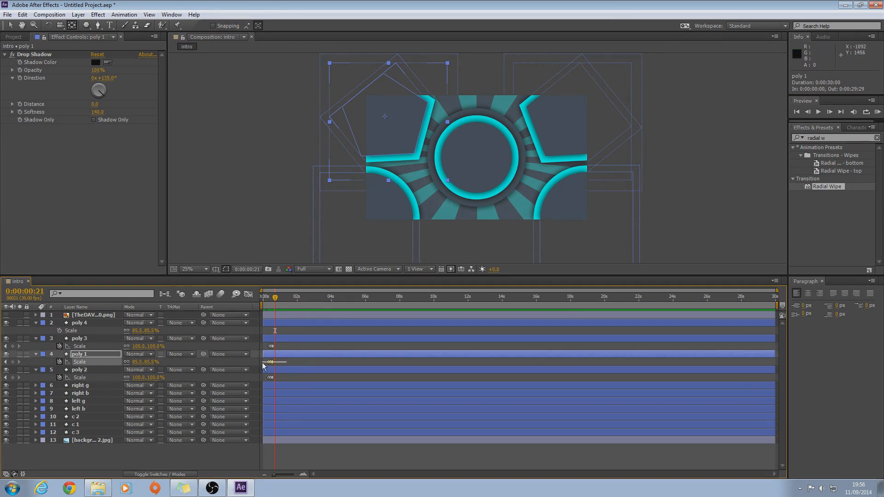
{"action": "key", "text": "ctrl+c"}
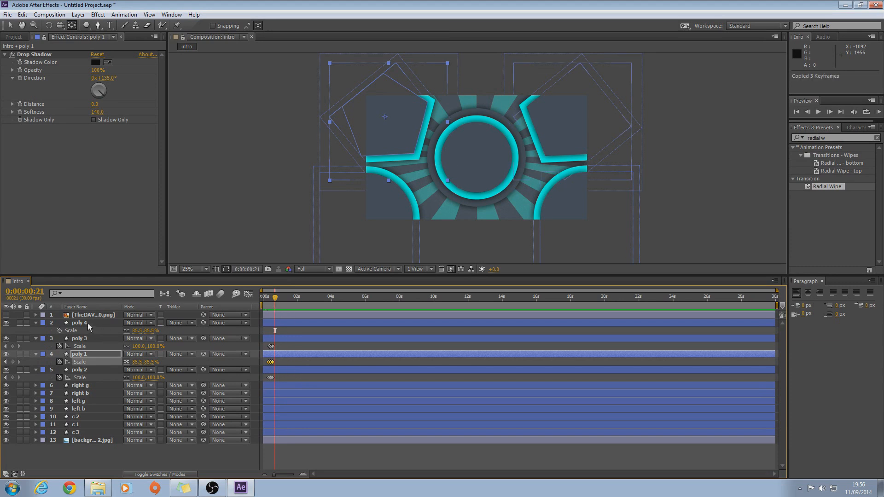
{"action": "left_click", "coordinate": [89, 324]}
{"action": "left_click_drag", "start_coordinate": [275, 298], "coordinate": [270, 305]}
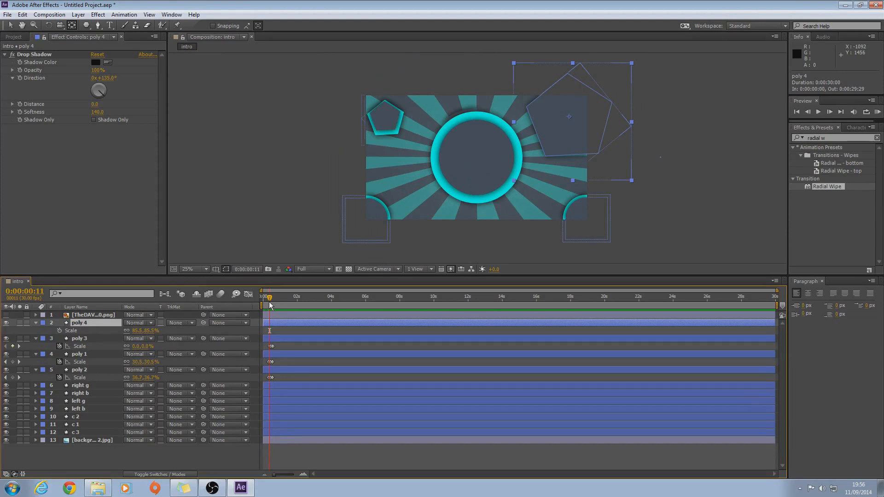
{"action": "key", "text": "ctrl+v"}
{"action": "mouse_move", "coordinate": [271, 302]}
{"action": "left_mouse_down"}
{"action": "mouse_move", "coordinate": [263, 302]}
{"action": "mouse_move", "coordinate": [273, 304]}
{"action": "left_mouse_up"}
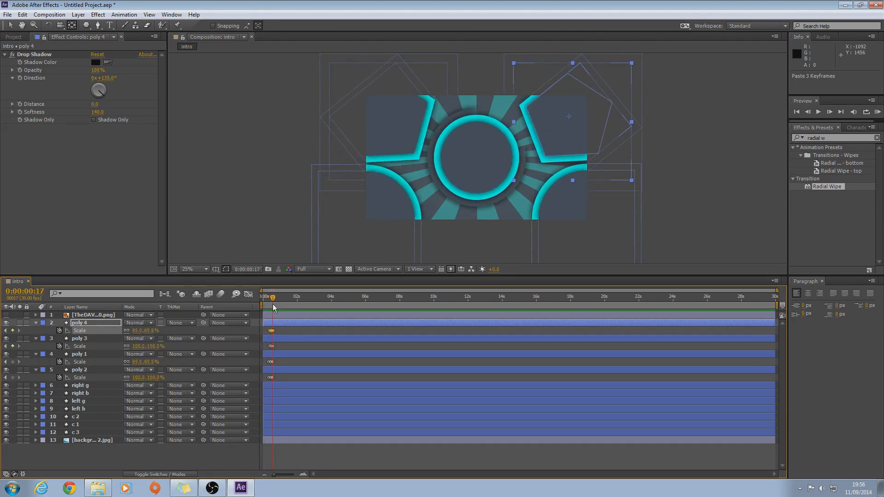
Move poly 3's anchor point to the centre of the right polygon and deselect the layer.
{"action": "left_click", "coordinate": [95, 353]}
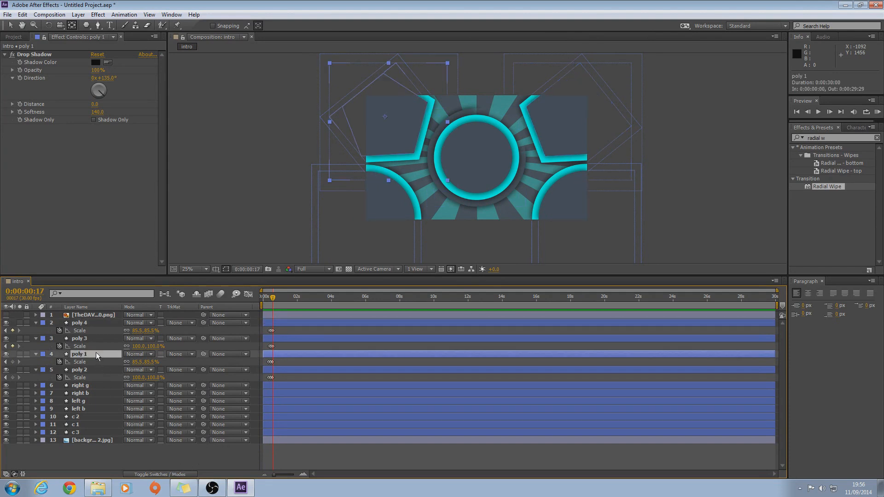
{"action": "left_click", "coordinate": [84, 338]}
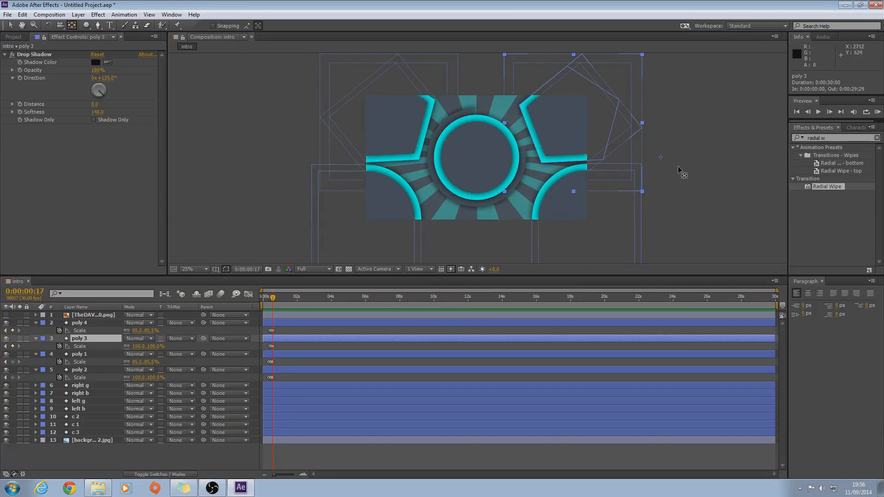
{"action": "left_click_drag", "start_coordinate": [661, 157], "coordinate": [575, 122]}
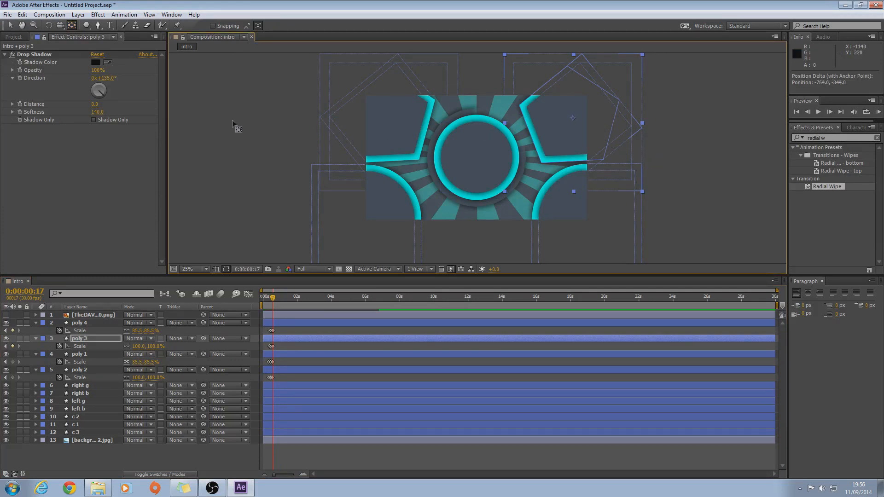
{"action": "left_click", "coordinate": [239, 124]}
Run a RAM preview several times to check all corner polygons and circles bouncing in.
{"action": "left_click", "coordinate": [878, 111]}
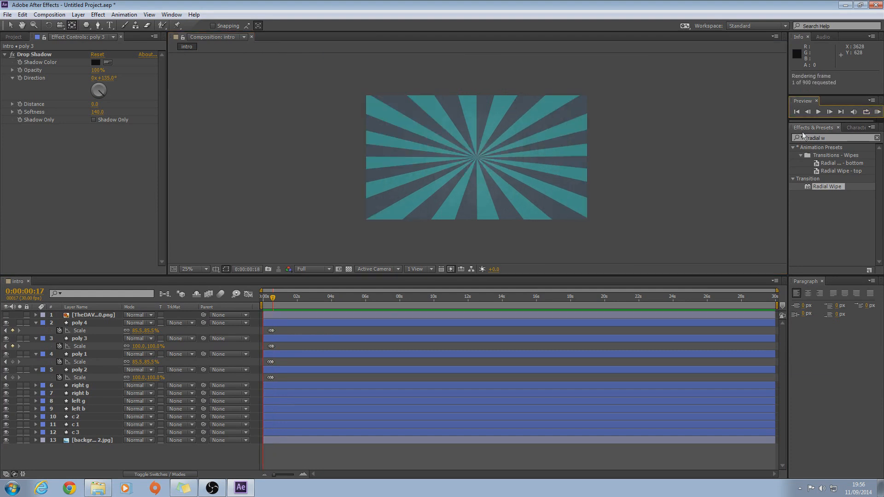
{"action": "left_click", "coordinate": [878, 111]}
{"action": "left_click", "coordinate": [878, 112]}
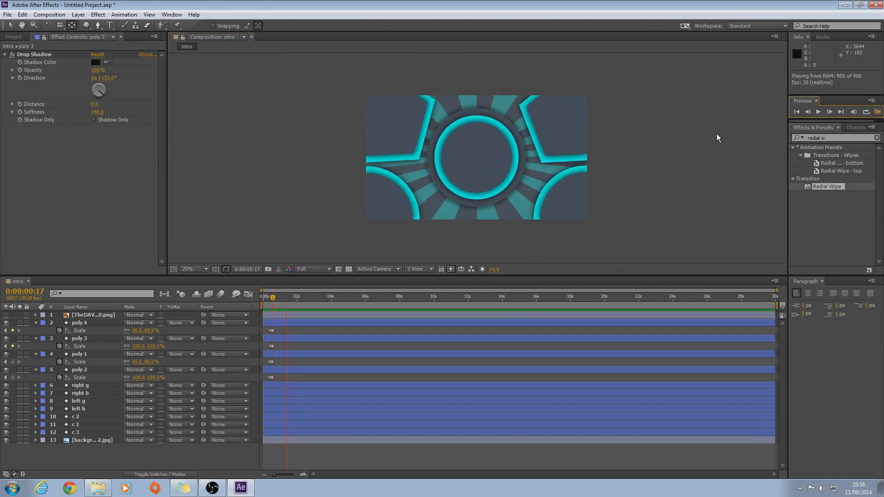
{"action": "left_click", "coordinate": [877, 111]}
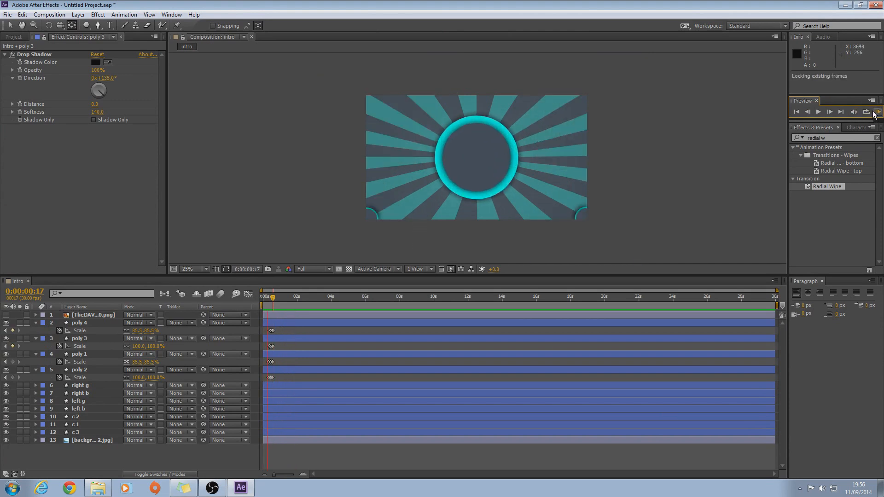
{"action": "left_click", "coordinate": [877, 114]}
{"action": "left_click", "coordinate": [877, 115]}
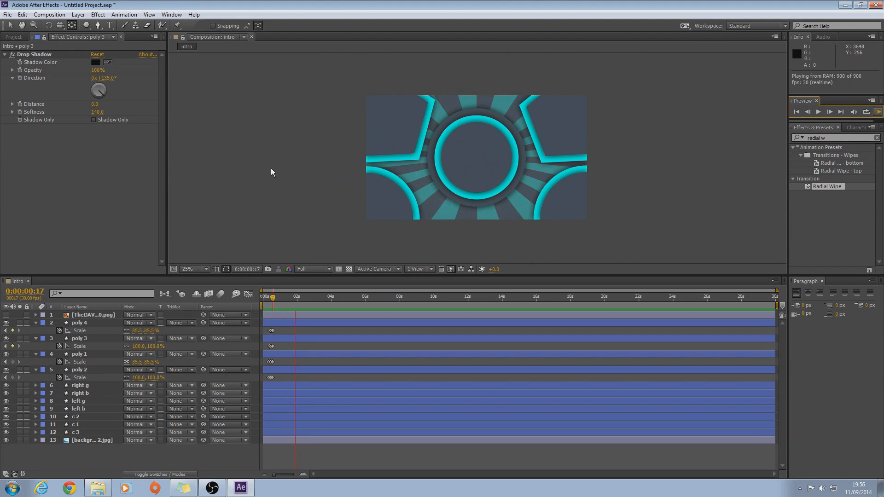
{"action": "key", "text": "space"}
Collapse the polygon layers' properties and make the THEDAVE logo layer visible with its Scale property revealed.
{"action": "left_click", "coordinate": [104, 450]}
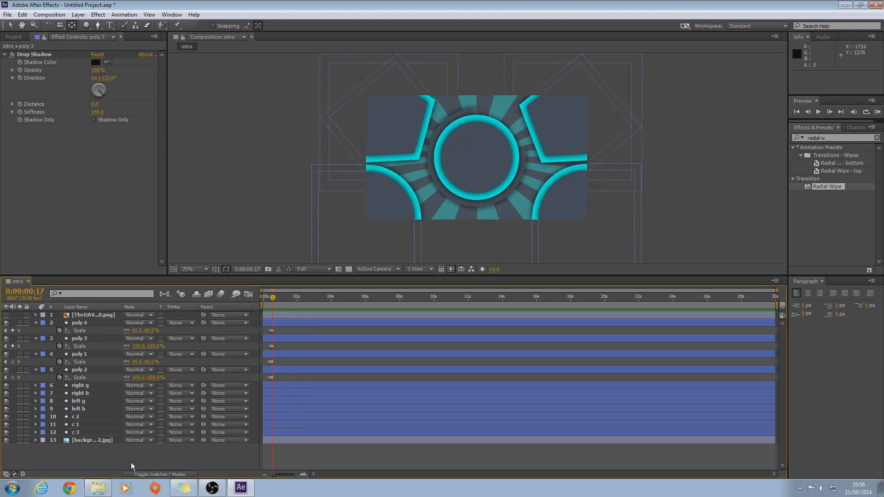
{"action": "key", "text": "u"}
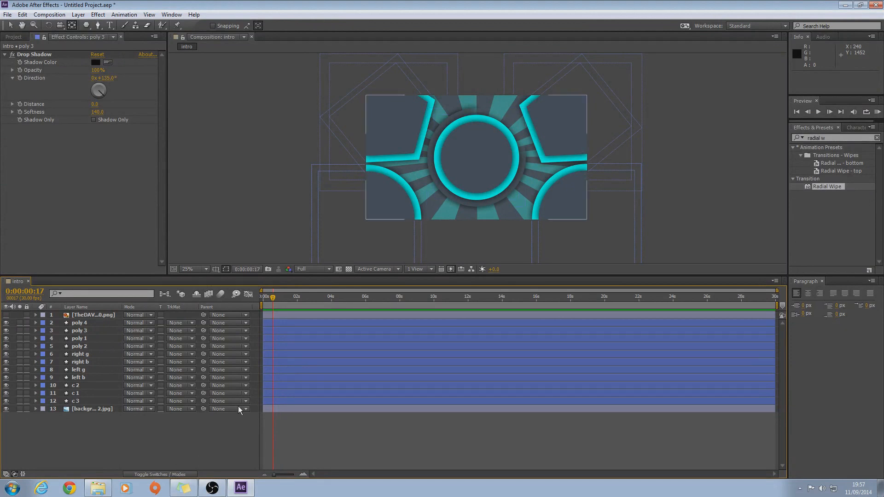
{"action": "left_click", "coordinate": [16, 37]}
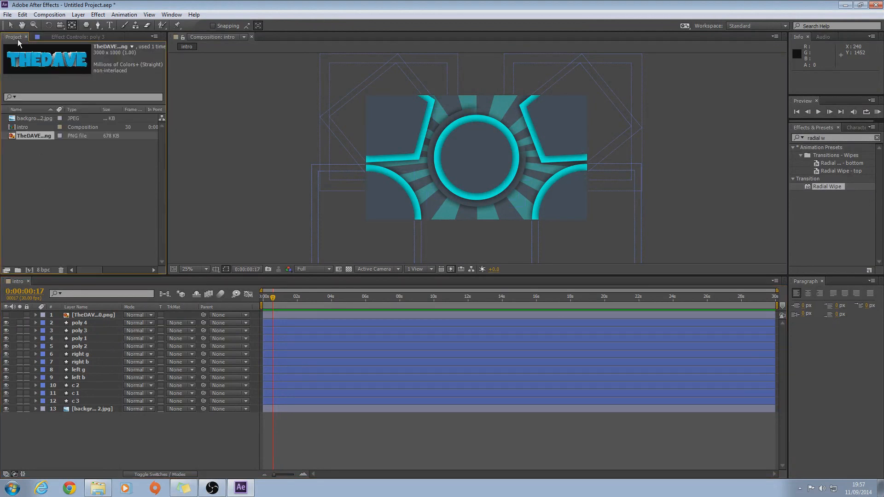
{"action": "left_click_drag", "start_coordinate": [29, 137], "coordinate": [26, 137]}
{"action": "left_click", "coordinate": [6, 316]}
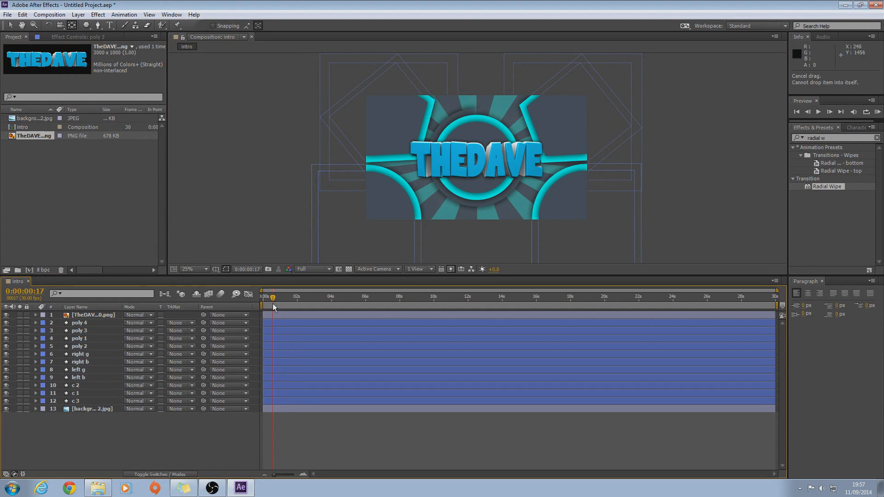
{"action": "left_click", "coordinate": [98, 316]}
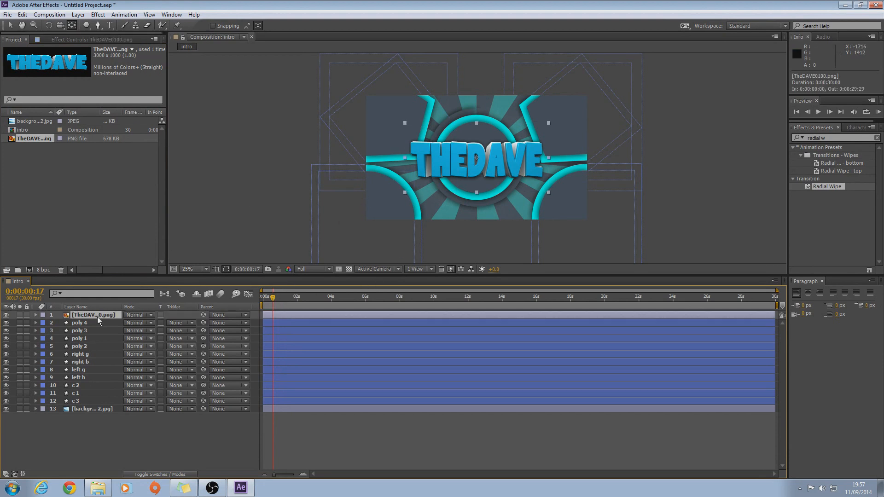
{"action": "key", "text": "s"}
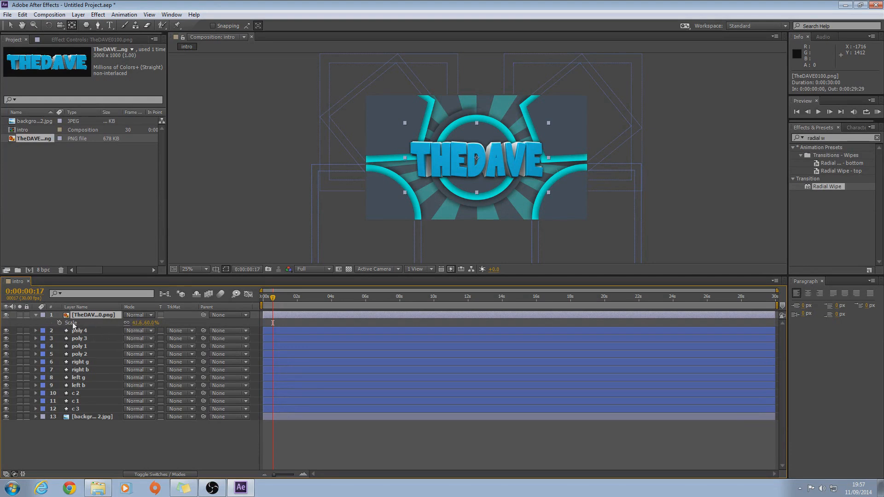
Start Scale keyframing on the THEDAVE logo layer with a keyframe at 0:00:00:16.
{"action": "mouse_move", "coordinate": [273, 298]}
{"action": "left_mouse_down"}
{"action": "mouse_move", "coordinate": [262, 300]}
{"action": "mouse_move", "coordinate": [285, 293]}
{"action": "mouse_move", "coordinate": [276, 295]}
{"action": "left_mouse_up"}
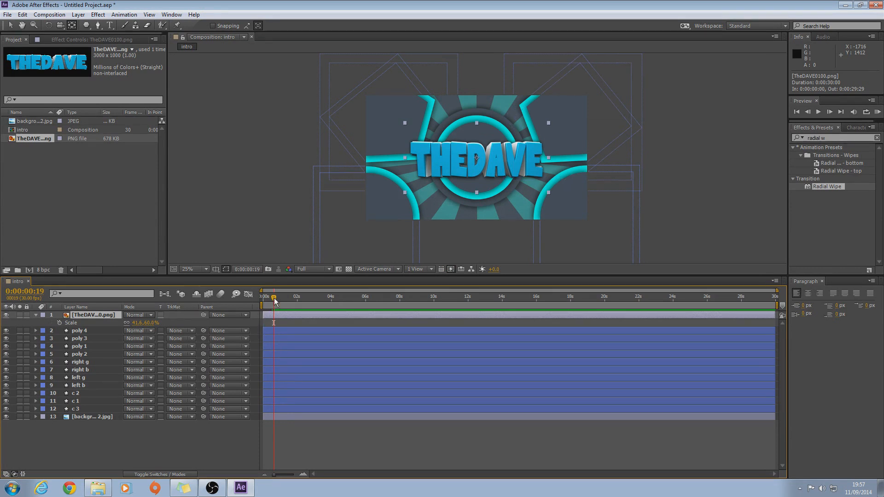
{"action": "left_click", "coordinate": [877, 113]}
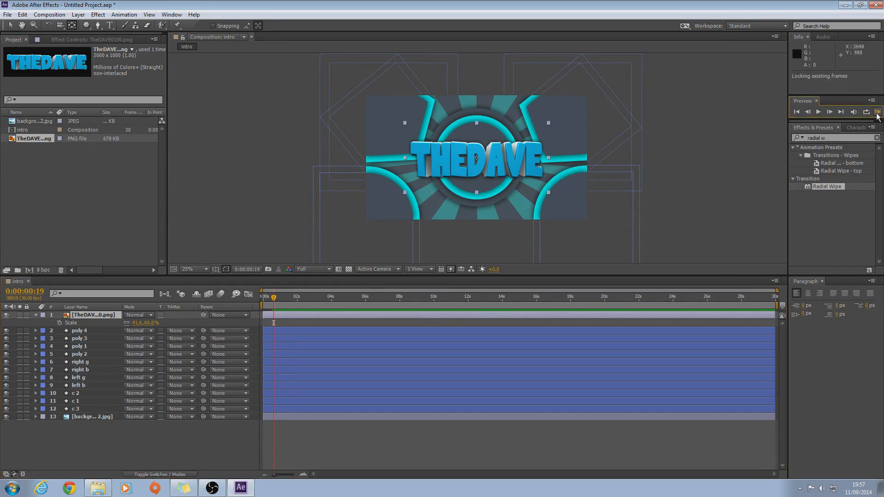
{"action": "left_click", "coordinate": [670, 199]}
{"action": "left_click", "coordinate": [272, 301]}
{"action": "left_click_drag", "start_coordinate": [272, 300], "coordinate": [274, 301]}
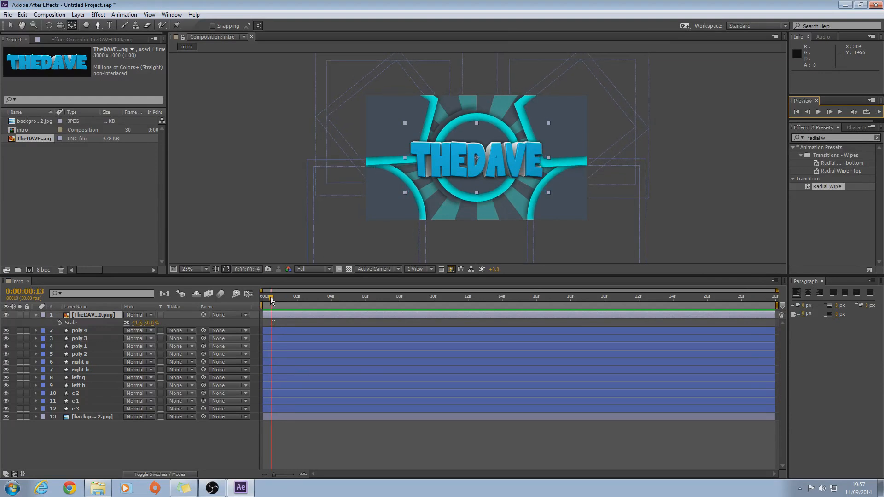
{"action": "left_click_drag", "start_coordinate": [274, 300], "coordinate": [272, 301]}
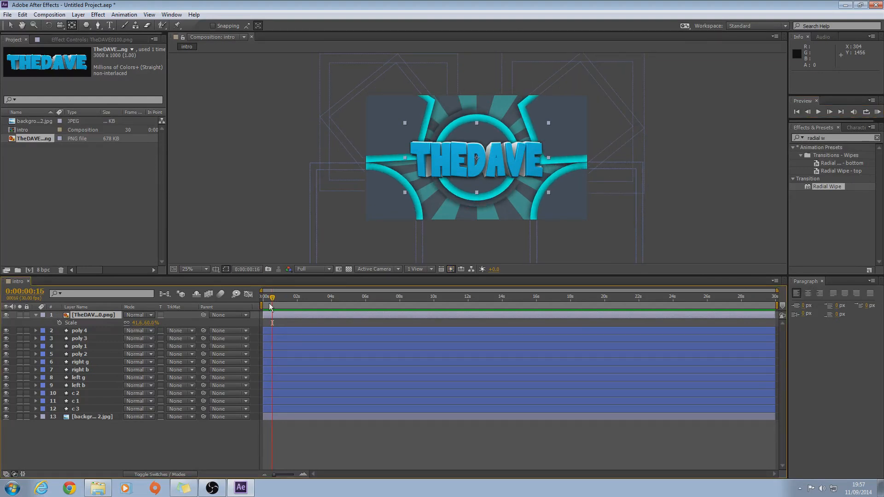
{"action": "left_click", "coordinate": [59, 323]}
Keyframe the logo's Scale slightly larger at 0:00:00:13, to a width of about 48%.
{"action": "left_click_drag", "start_coordinate": [273, 300], "coordinate": [270, 301]}
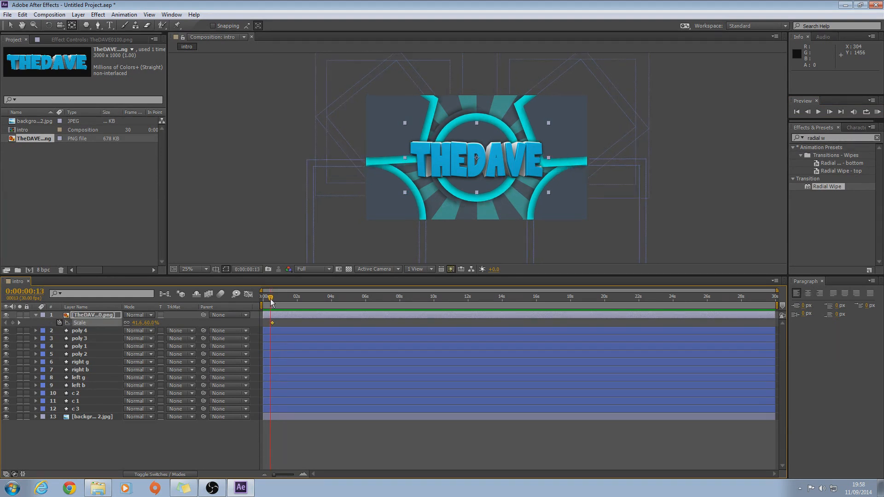
{"action": "left_click_drag", "start_coordinate": [147, 323], "coordinate": [152, 323]}
{"action": "left_click_drag", "start_coordinate": [271, 300], "coordinate": [270, 300]}
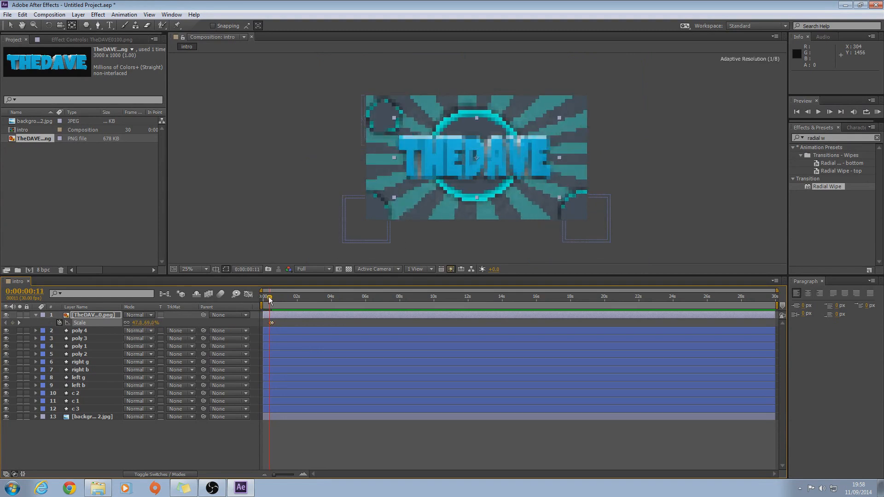
Keyframe the THEDAVE logo's Scale at 0% at 0:00:00:09 so it pops in from nothing.
{"action": "left_click_drag", "start_coordinate": [270, 300], "coordinate": [267, 297]}
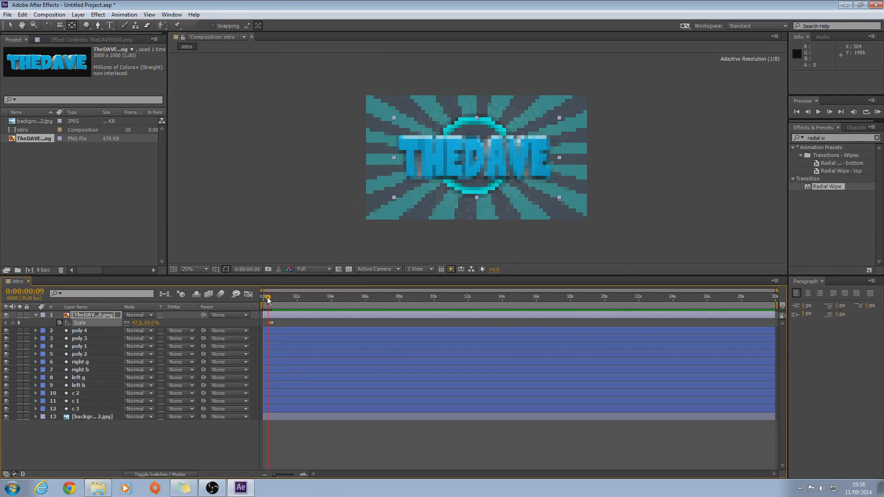
{"action": "left_click", "coordinate": [138, 322]}
{"action": "key", "text": "BackSpace"}
{"action": "type", "text": "0"}
{"action": "left_click", "coordinate": [154, 446]}
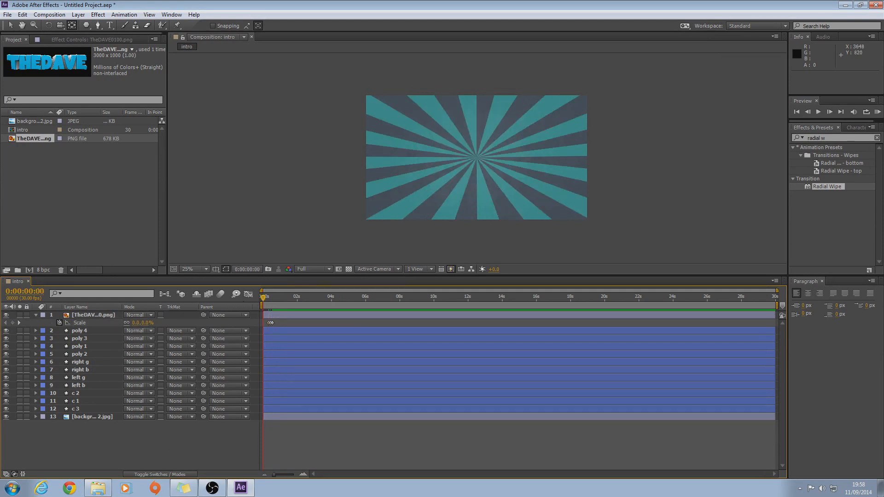
RAM preview the logo's bounce-in, then fit the composition to the viewer and preview it again.
{"action": "left_click", "coordinate": [878, 112]}
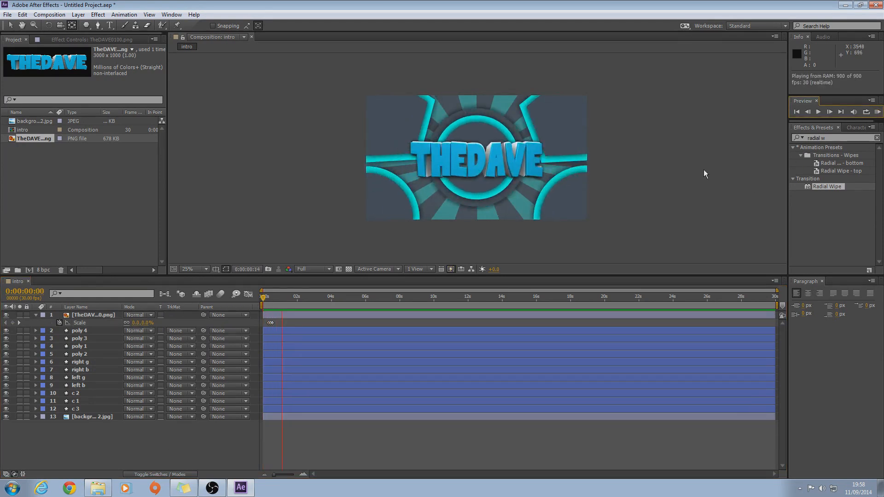
{"action": "left_click", "coordinate": [193, 272]}
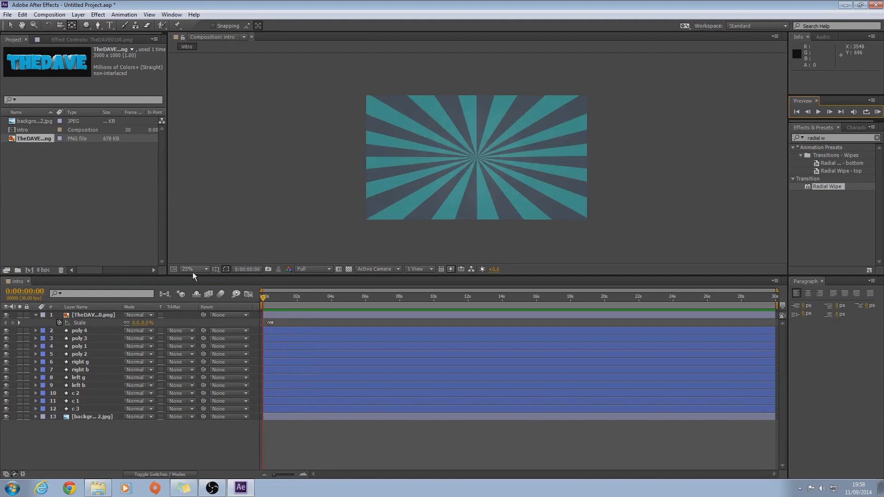
{"action": "left_click", "coordinate": [193, 271]}
{"action": "left_click", "coordinate": [198, 291]}
{"action": "key", "text": "KP_0"}
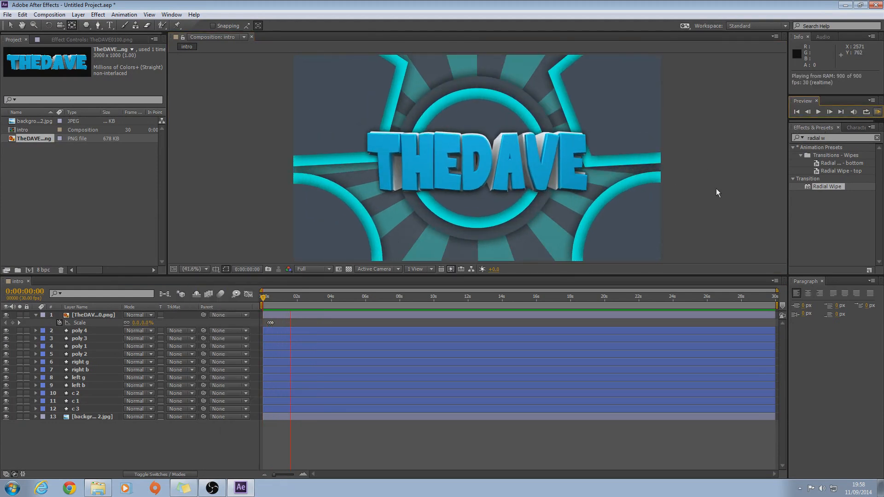
{"action": "key", "text": "space"}
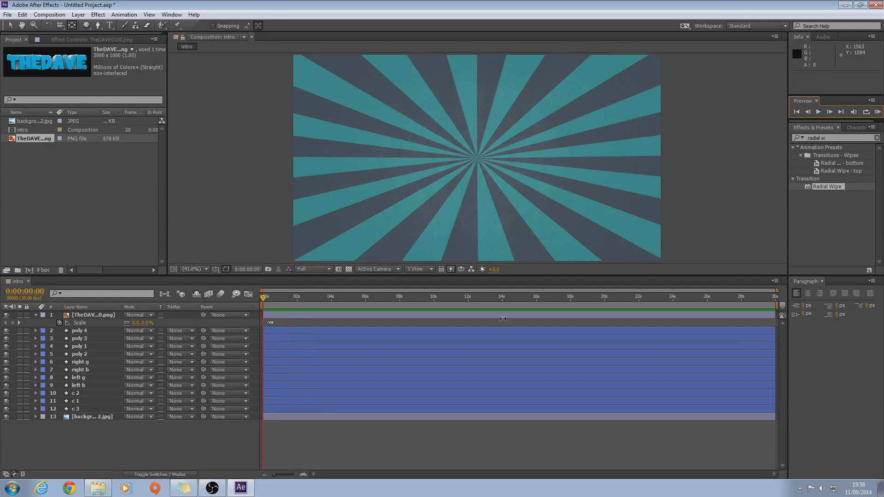
Collapse the logo layer and shift all layers except the background to start at about 4 seconds.
{"action": "left_click", "coordinate": [36, 317]}
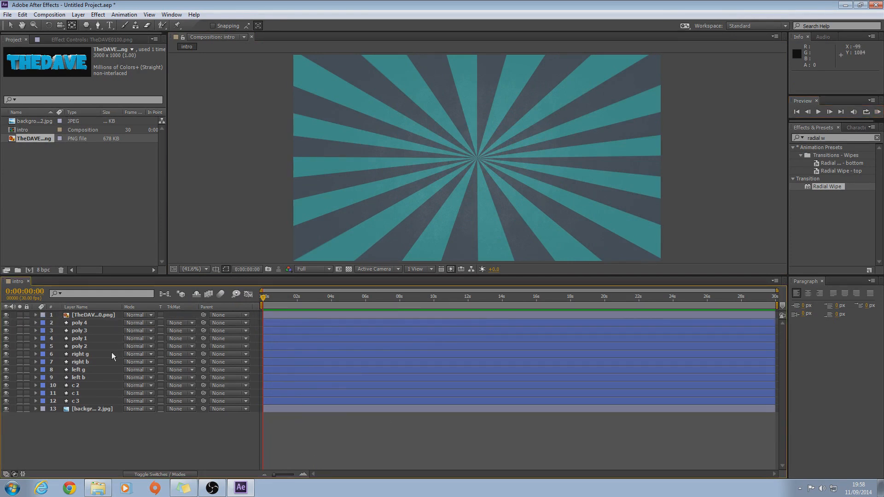
{"action": "left_click", "coordinate": [91, 316]}
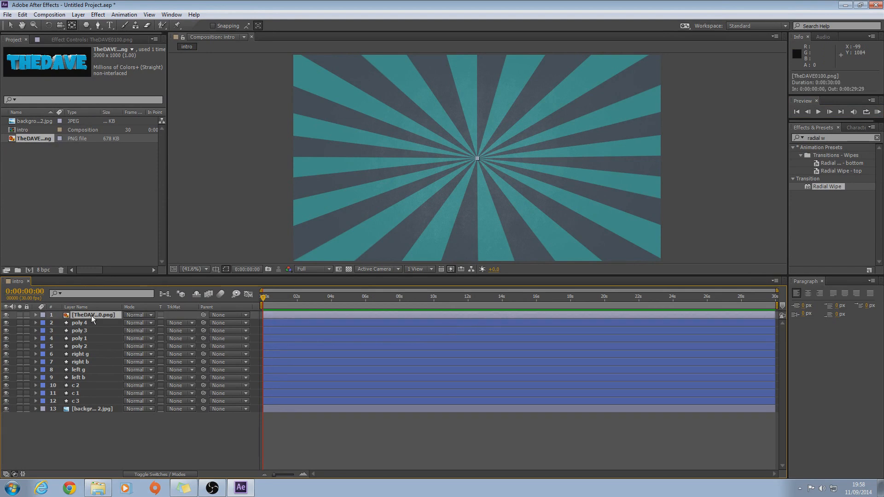
{"action": "left_click", "coordinate": [80, 401], "text": "shift"}
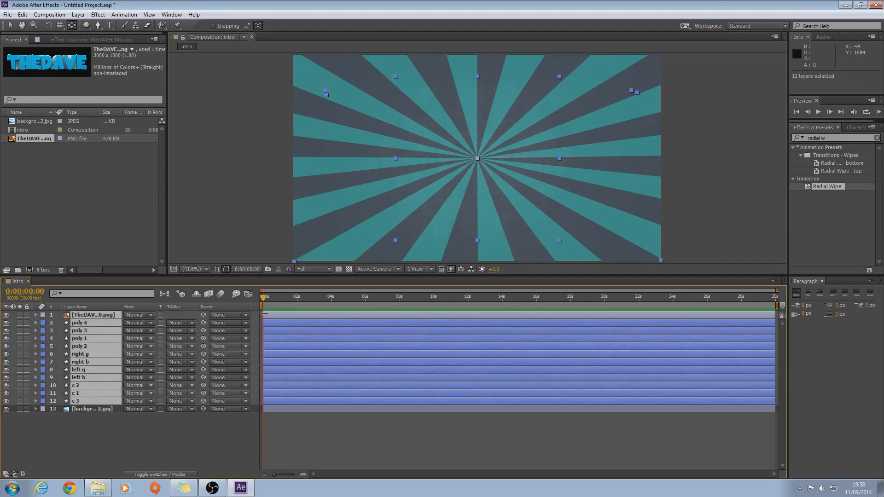
{"action": "left_click", "coordinate": [11, 27]}
{"action": "left_click_drag", "start_coordinate": [269, 321], "coordinate": [336, 319]}
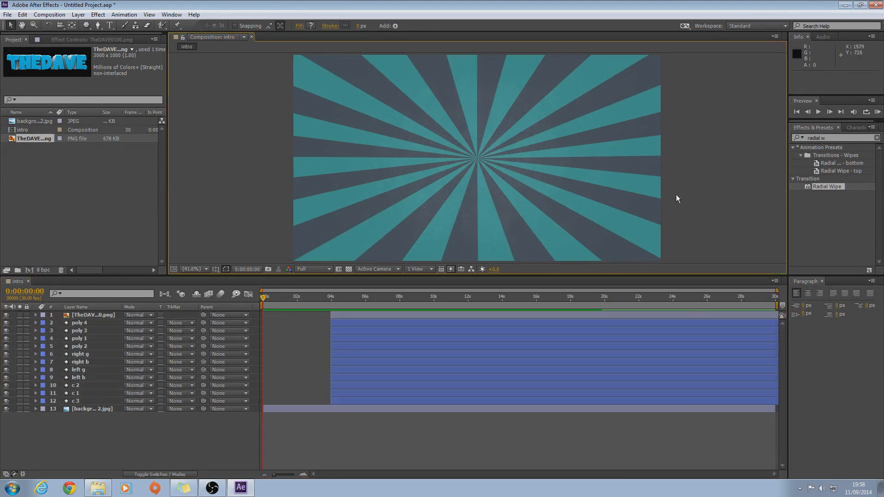
RAM preview the delayed animation and scrub through the empty opening seconds before the layers start.
{"action": "left_click", "coordinate": [877, 111]}
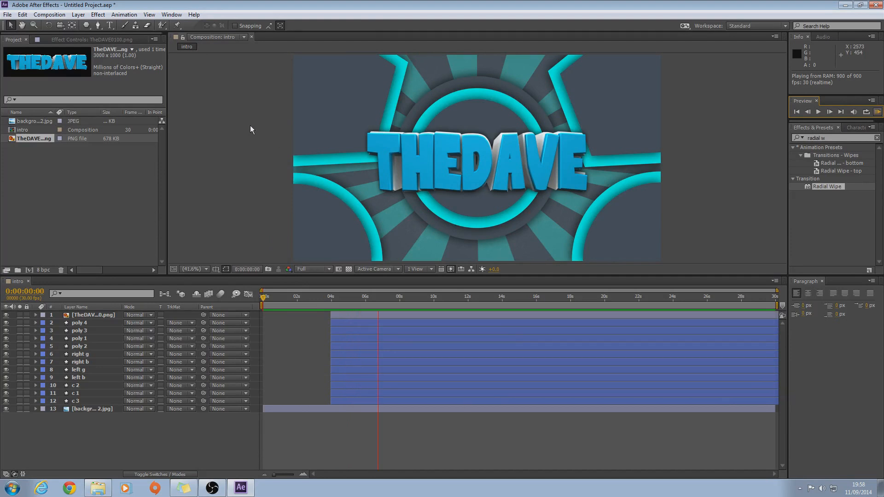
{"action": "key", "text": "space"}
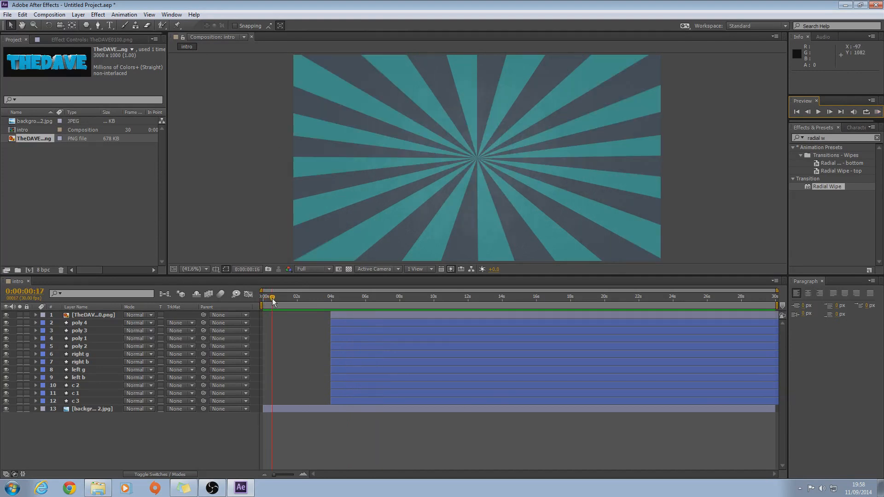
{"action": "left_click_drag", "start_coordinate": [301, 301], "coordinate": [302, 301]}
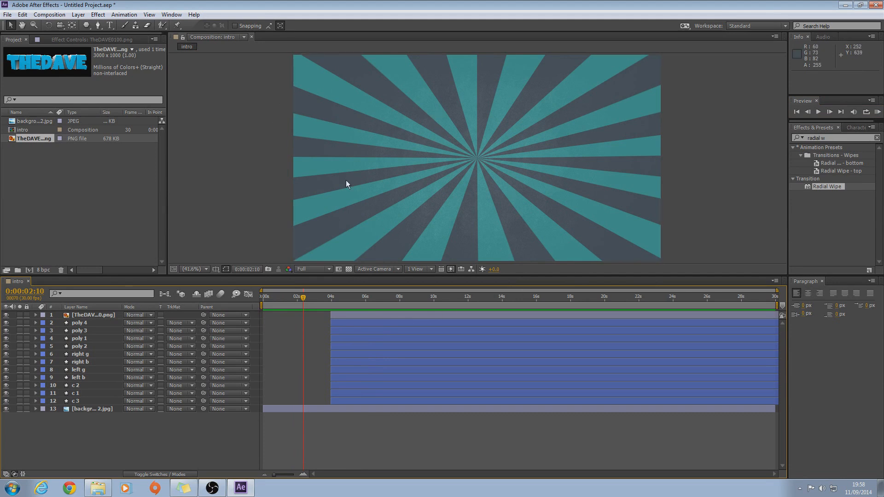
{"action": "left_click_drag", "start_coordinate": [304, 299], "coordinate": [360, 300]}
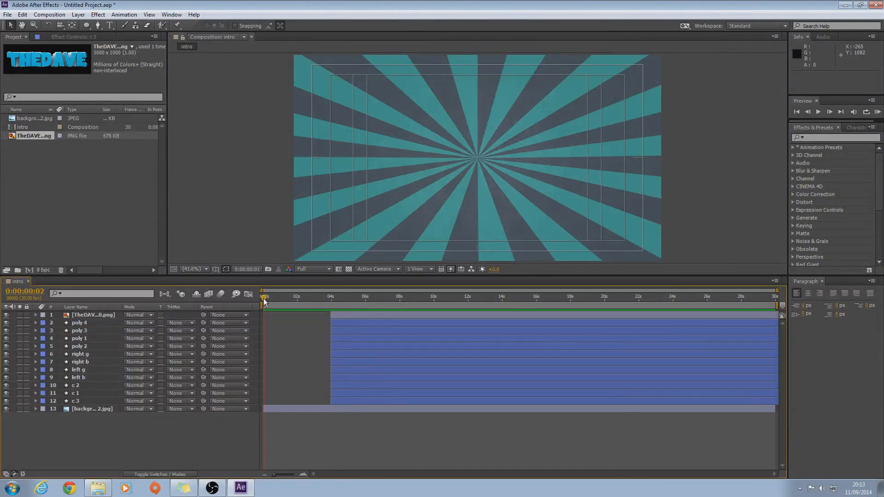
{"action": "key", "text": "space"}
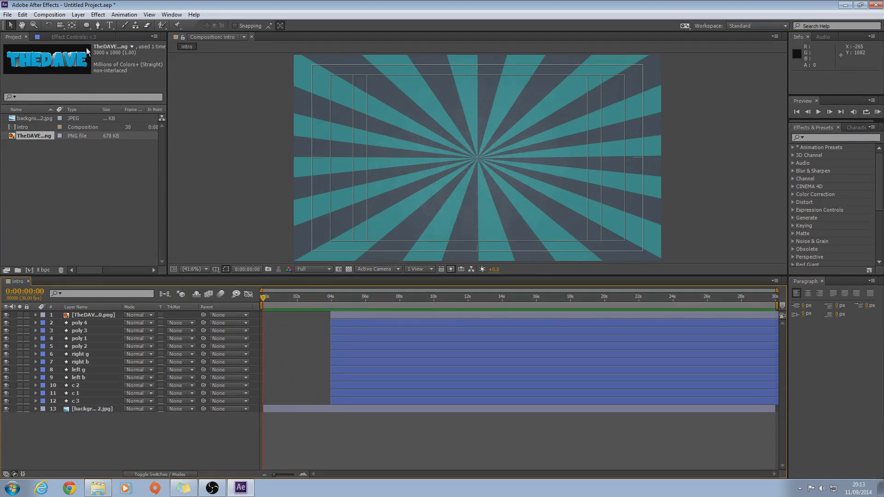
Create a cyan rectangle shape layer, shrink it to a thin horizontal bar and place it across the frame's lower-left edge.
{"action": "mouse_move", "coordinate": [86, 24]}
{"action": "left_mouse_down"}
{"action": "mouse_move", "coordinate": [113, 30]}
{"action": "mouse_move", "coordinate": [85, 33]}
{"action": "mouse_move", "coordinate": [111, 30]}
{"action": "left_mouse_up"}
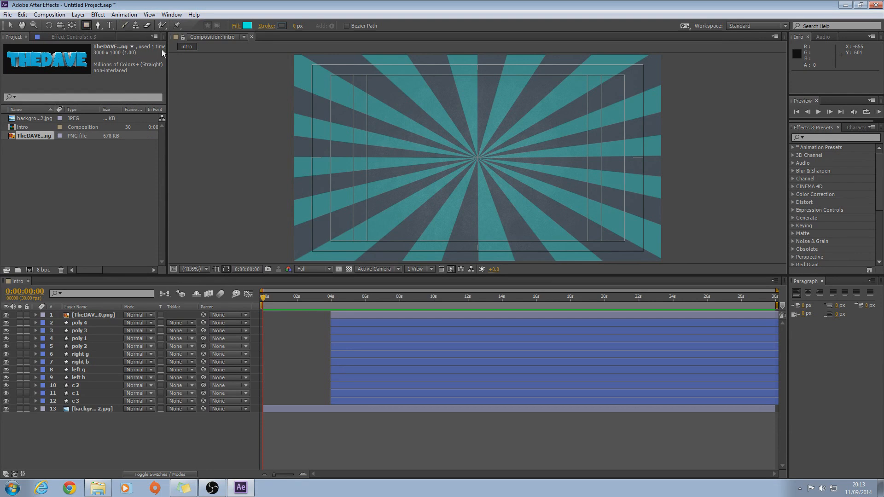
{"action": "double_click", "coordinate": [87, 26]}
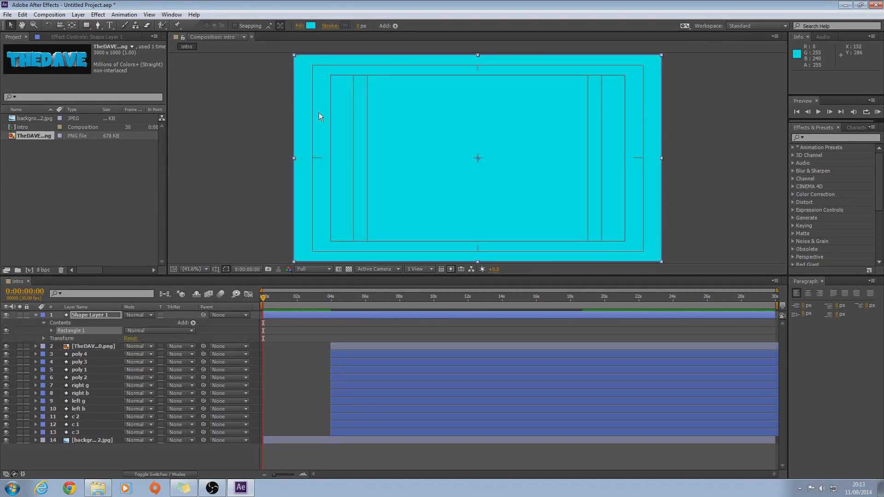
{"action": "left_click_drag", "start_coordinate": [478, 55], "coordinate": [491, 148]}
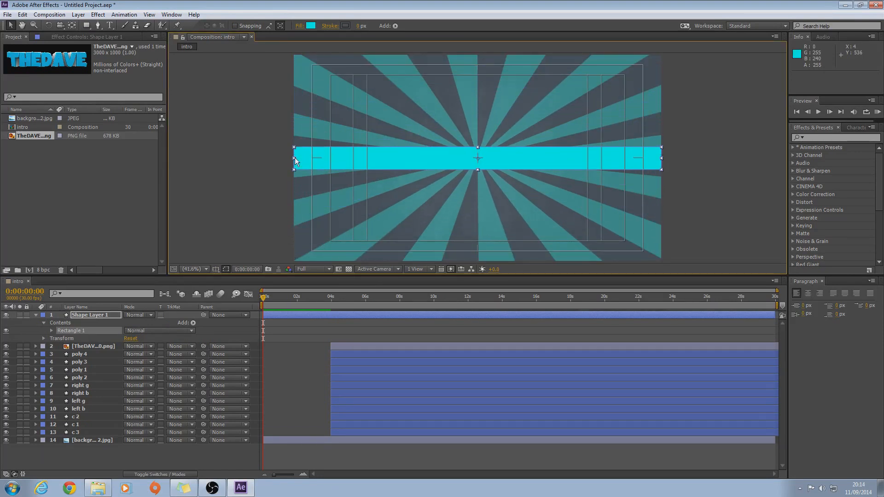
{"action": "left_click_drag", "start_coordinate": [295, 158], "coordinate": [399, 165]}
{"action": "left_click_drag", "start_coordinate": [477, 150], "coordinate": [348, 247]}
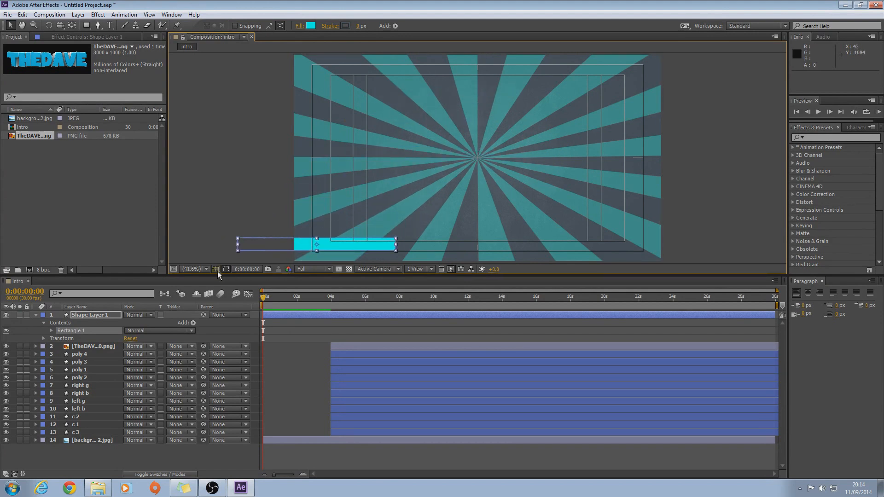
{"action": "left_click", "coordinate": [217, 271]}
{"action": "left_click", "coordinate": [233, 192]}
{"action": "left_click", "coordinate": [233, 191]}
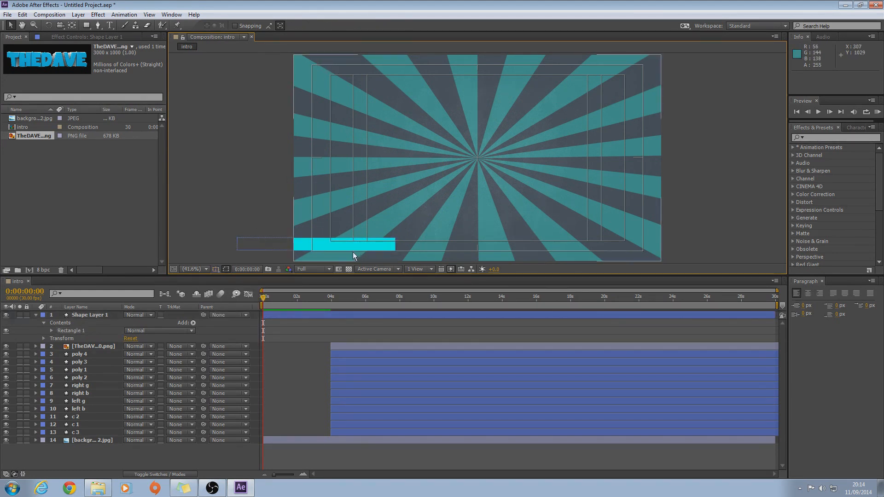
Reveal the bar layer's Position property and rename the layer slide.
{"action": "left_click", "coordinate": [302, 246]}
{"action": "left_click", "coordinate": [93, 317]}
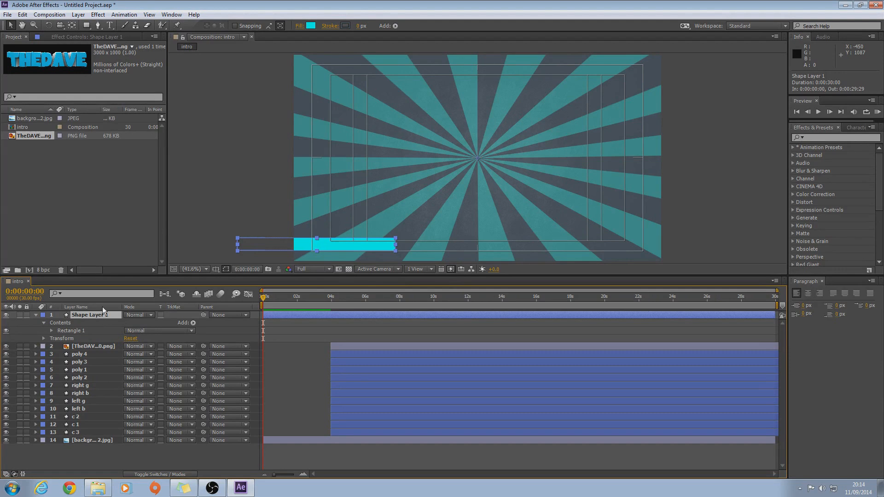
{"action": "key", "text": "p"}
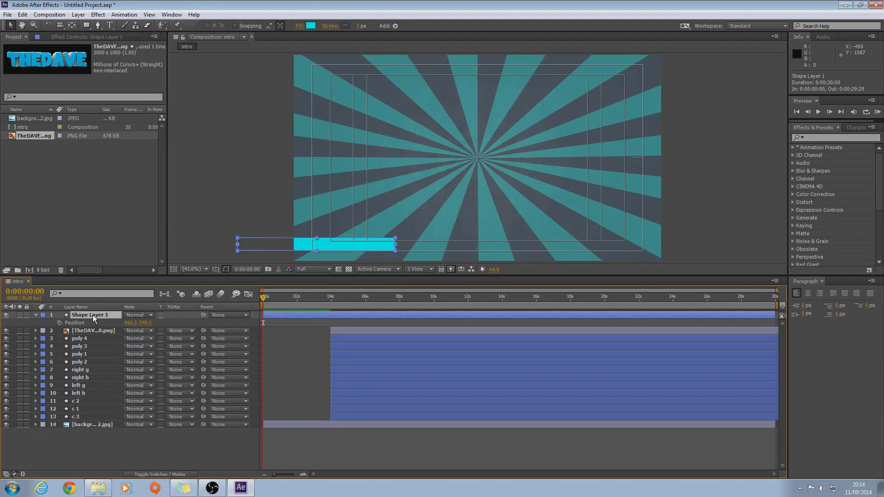
{"action": "key", "text": "Return"}
{"action": "key", "text": "BackSpace"}
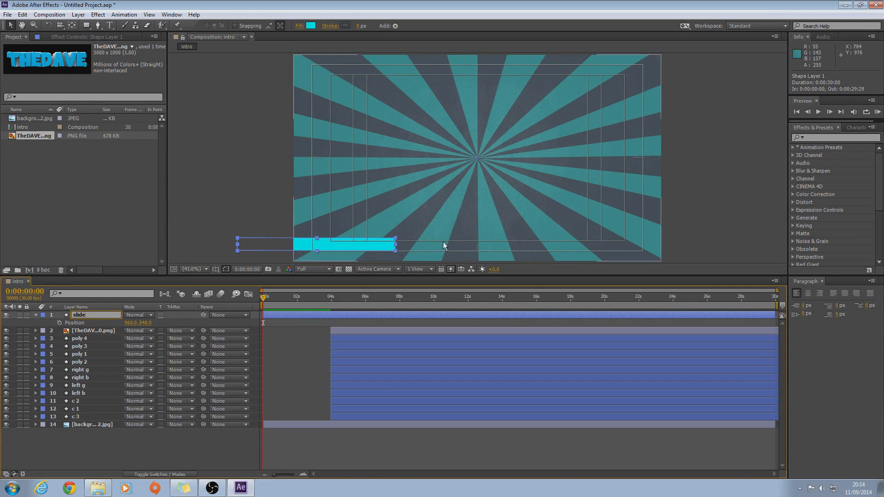
{"action": "left_click", "coordinate": [208, 200]}
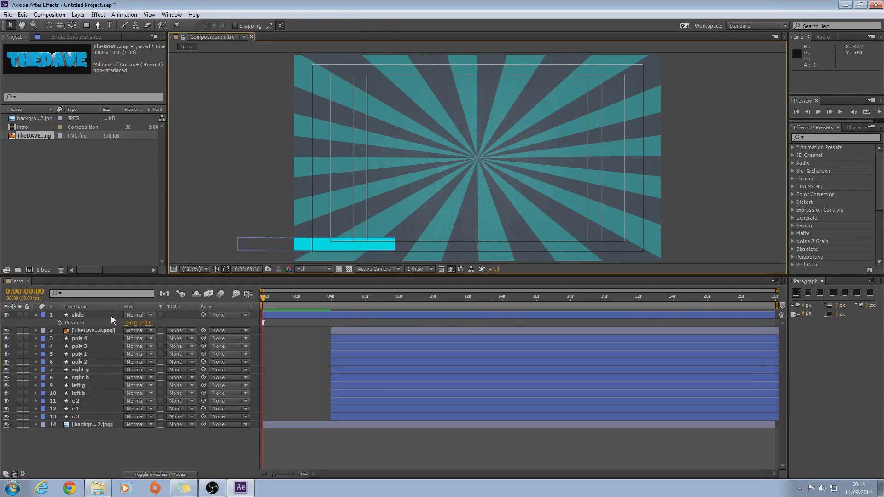
Keyframe the slide bar's Position from 414, 540 at 0:00:00:00 to 3192, 540 at 0:00:00:24.
{"action": "mouse_move", "coordinate": [131, 323]}
{"action": "left_mouse_down"}
{"action": "mouse_move", "coordinate": [21, 323]}
{"action": "mouse_move", "coordinate": [281, 323]}
{"action": "mouse_move", "coordinate": [0, 323]}
{"action": "mouse_move", "coordinate": [875, 322]}
{"action": "mouse_move", "coordinate": [511, 299]}
{"action": "mouse_move", "coordinate": [1, 300]}
{"action": "left_mouse_up"}
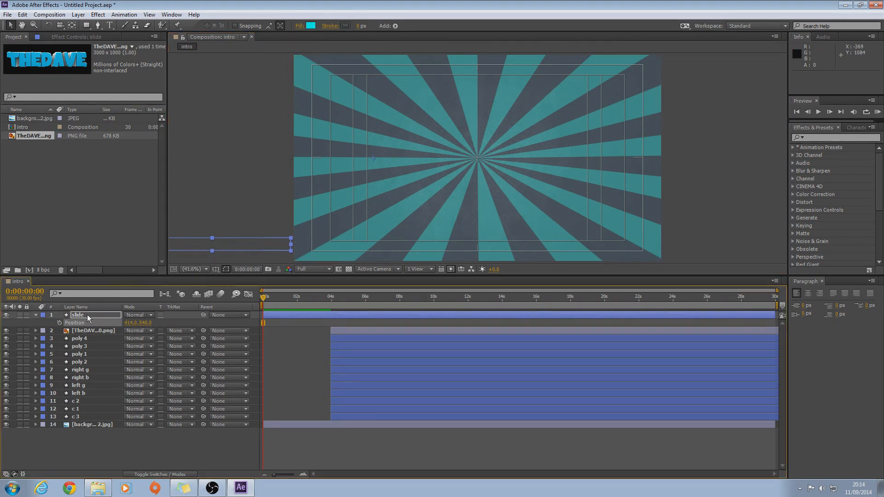
{"action": "left_click", "coordinate": [60, 323]}
{"action": "left_click_drag", "start_coordinate": [263, 298], "coordinate": [276, 301]}
{"action": "left_click_drag", "start_coordinate": [134, 323], "coordinate": [591, 311]}
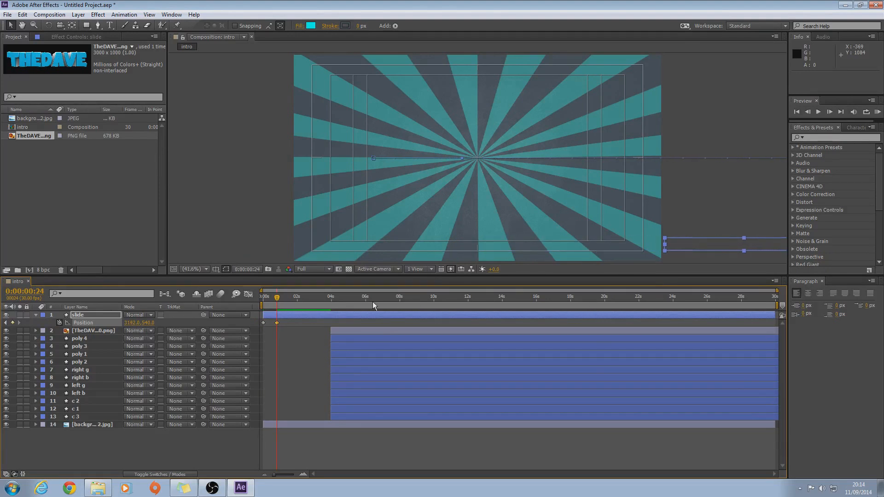
Duplicate the slide layer at the composition's start and delete the copy's Position keyframes.
{"action": "left_click_drag", "start_coordinate": [277, 304], "coordinate": [252, 307]}
{"action": "left_click", "coordinate": [224, 249]}
{"action": "left_click", "coordinate": [81, 317]}
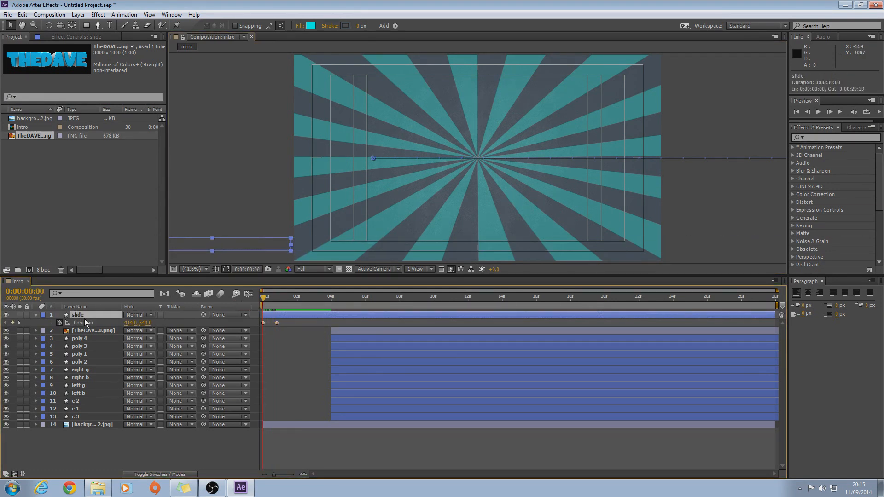
{"action": "key", "text": "ctrl+c"}
{"action": "key", "text": "ctrl+v"}
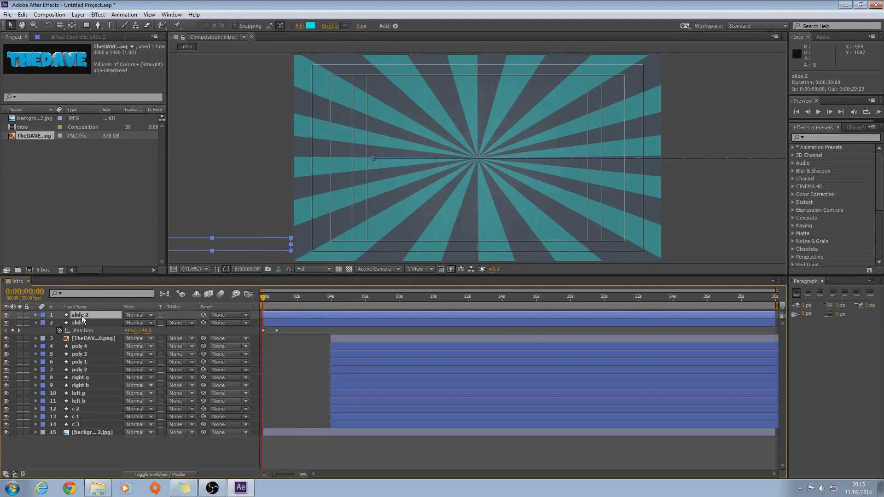
{"action": "key", "text": "p"}
{"action": "left_click_drag", "start_coordinate": [288, 325], "coordinate": [246, 324]}
{"action": "key", "text": "Delete"}
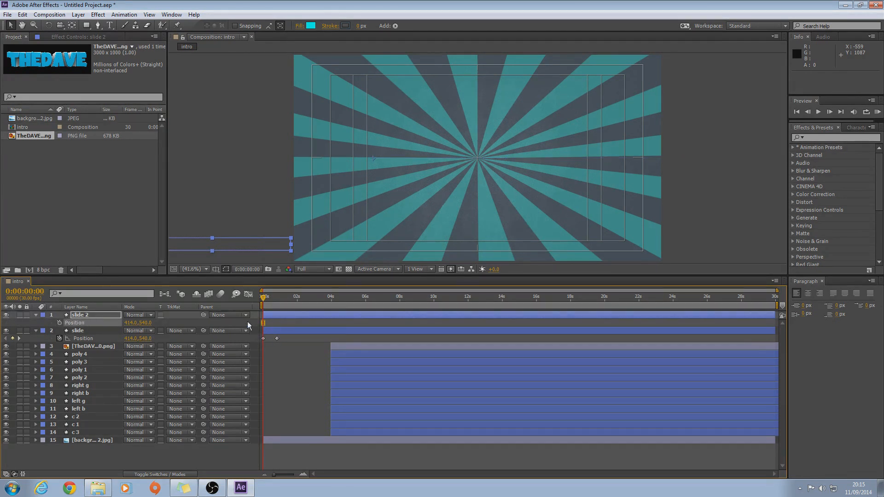
Center slide 2's anchor point on its bar and place it just beyond the frame's upper-right edge, at X about 2351.
{"action": "left_click_drag", "start_coordinate": [215, 248], "coordinate": [439, 163]}
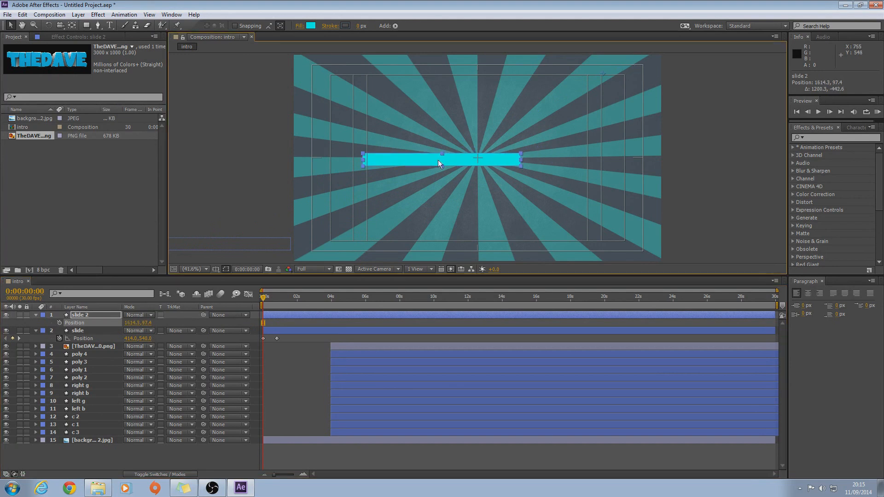
{"action": "left_click", "coordinate": [72, 26]}
{"action": "left_click_drag", "start_coordinate": [604, 79], "coordinate": [695, 71]}
{"action": "key", "text": "v"}
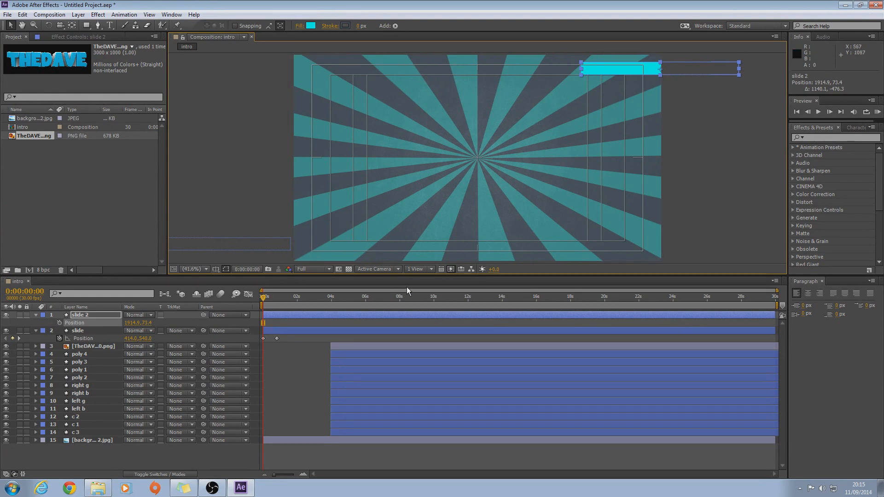
{"action": "left_click_drag", "start_coordinate": [133, 323], "coordinate": [316, 306]}
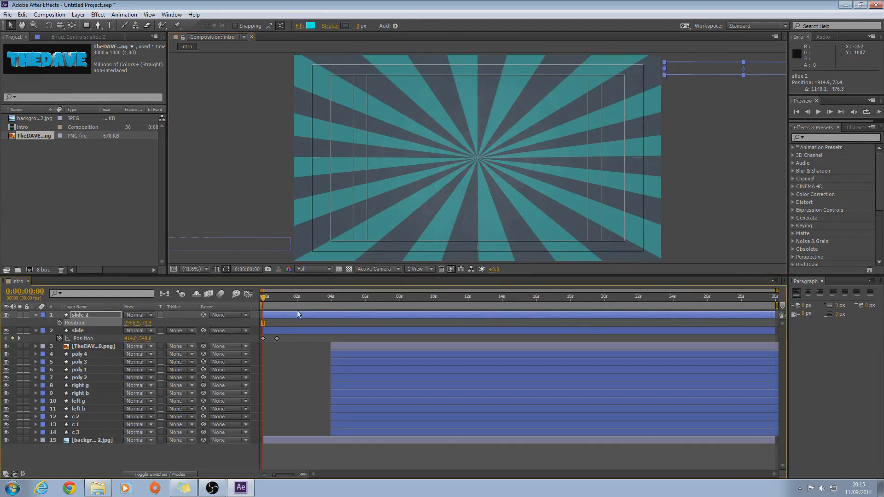
Keyframe slide 2's Position at 0:00:00:00 and at 0:00:00:24 with X about -440, beyond the frame's left edge, and scrub the motion.
{"action": "left_click", "coordinate": [59, 323]}
{"action": "left_click_drag", "start_coordinate": [264, 299], "coordinate": [279, 300]}
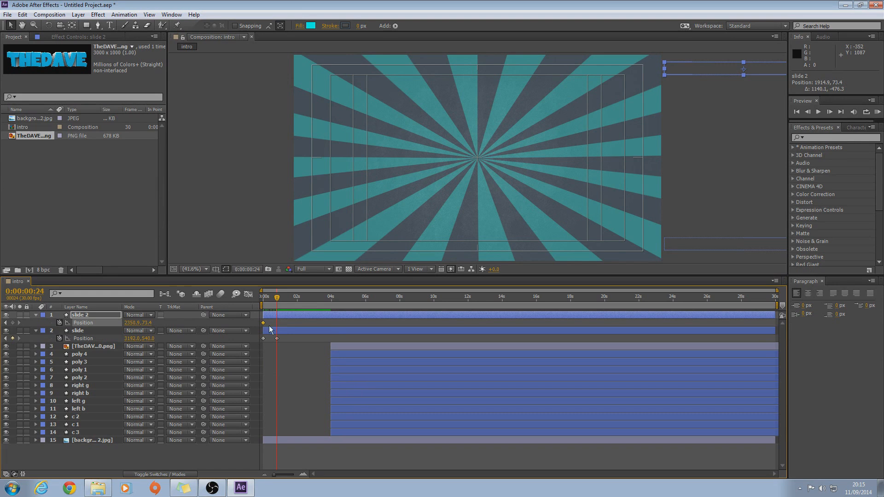
{"action": "left_click", "coordinate": [277, 339]}
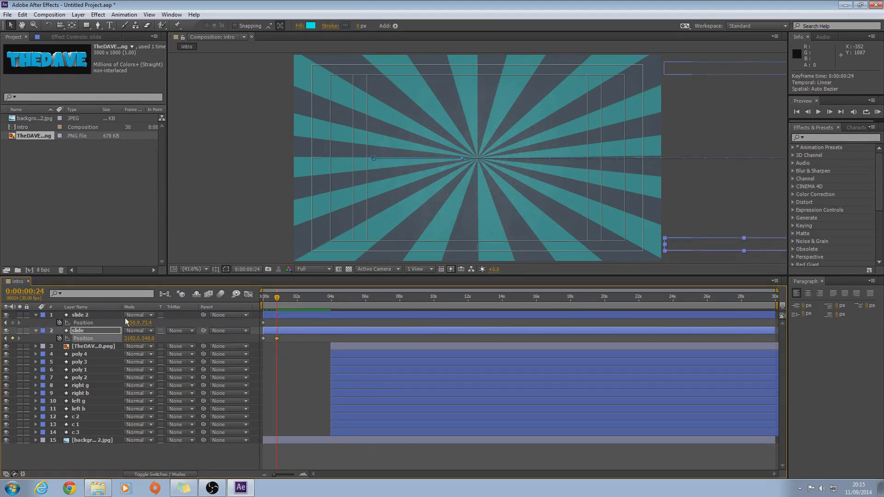
{"action": "left_click_drag", "start_coordinate": [125, 322], "coordinate": [16, 322]}
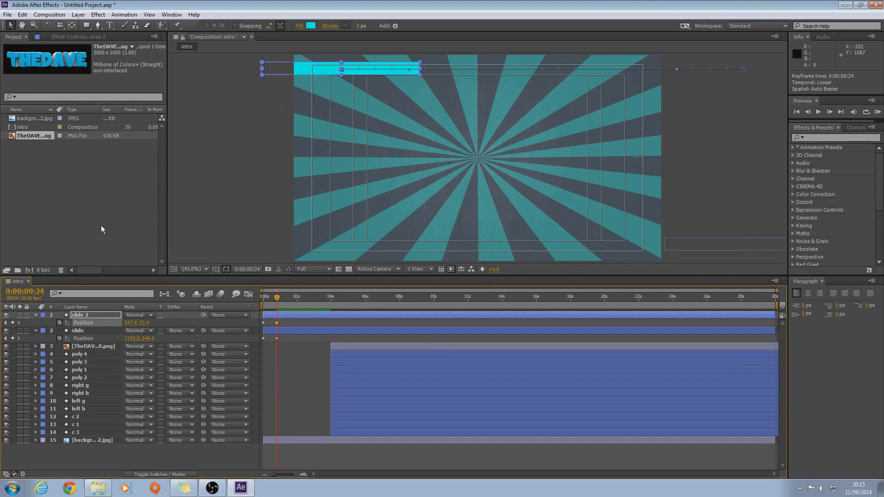
{"action": "left_click_drag", "start_coordinate": [133, 323], "coordinate": [66, 323]}
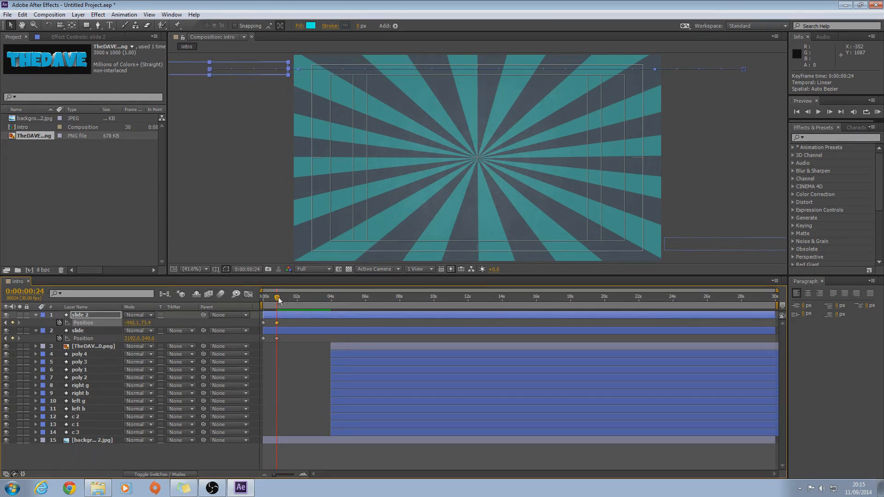
{"action": "mouse_move", "coordinate": [278, 301]}
{"action": "left_mouse_down"}
{"action": "mouse_move", "coordinate": [259, 307]}
{"action": "mouse_move", "coordinate": [284, 306]}
{"action": "mouse_move", "coordinate": [266, 306]}
{"action": "left_mouse_up"}
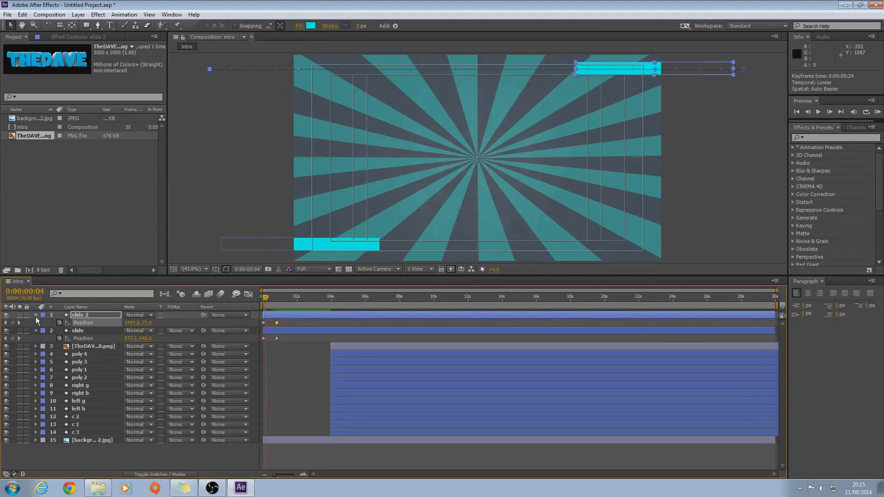
Collapse the slide 2 and slide layers, move the current time to 0:00:00:12 and deselect everything.
{"action": "left_click", "coordinate": [36, 316]}
{"action": "left_click", "coordinate": [36, 323]}
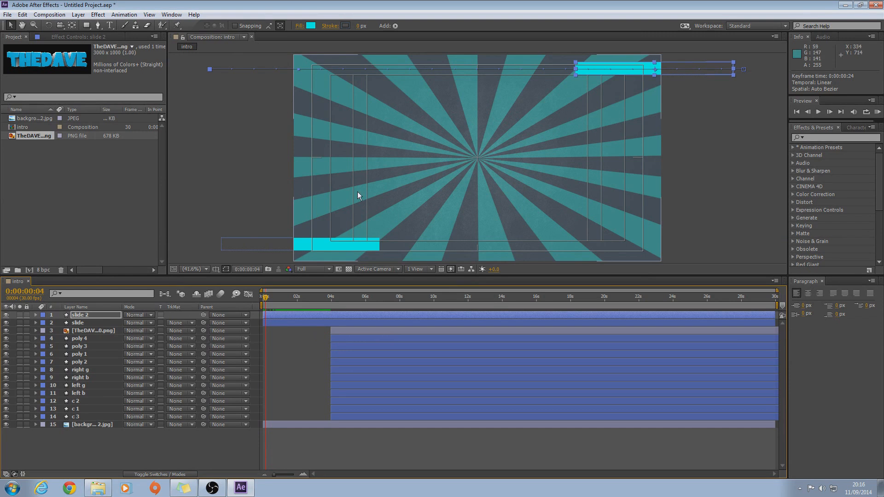
{"action": "left_click_drag", "start_coordinate": [269, 297], "coordinate": [271, 296]}
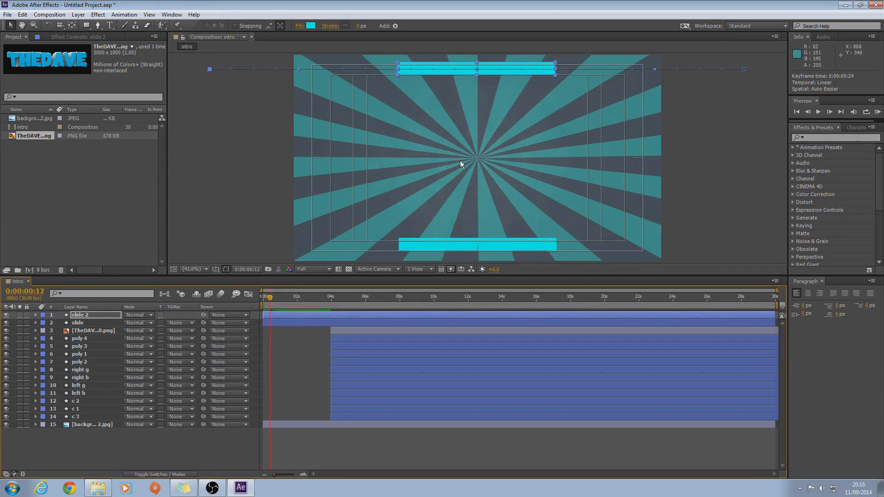
{"action": "left_click", "coordinate": [265, 192]}
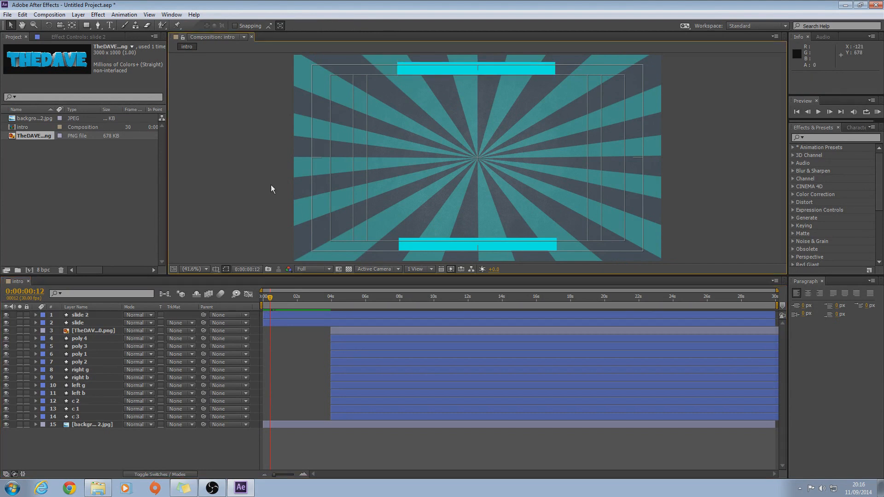
Create a composition-sized ellipse with the Ellipse Tool, using the background's dark slate 404D56 sampled as its fill.
{"action": "left_click", "coordinate": [89, 24]}
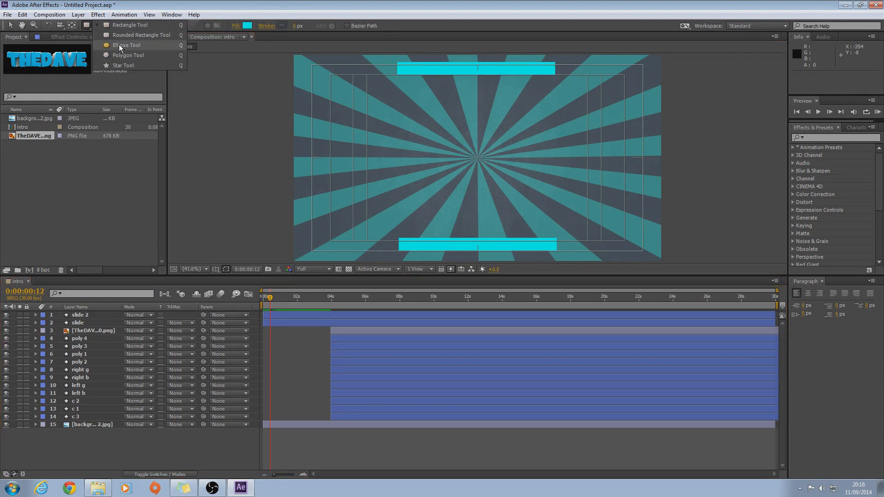
{"action": "left_click", "coordinate": [120, 56]}
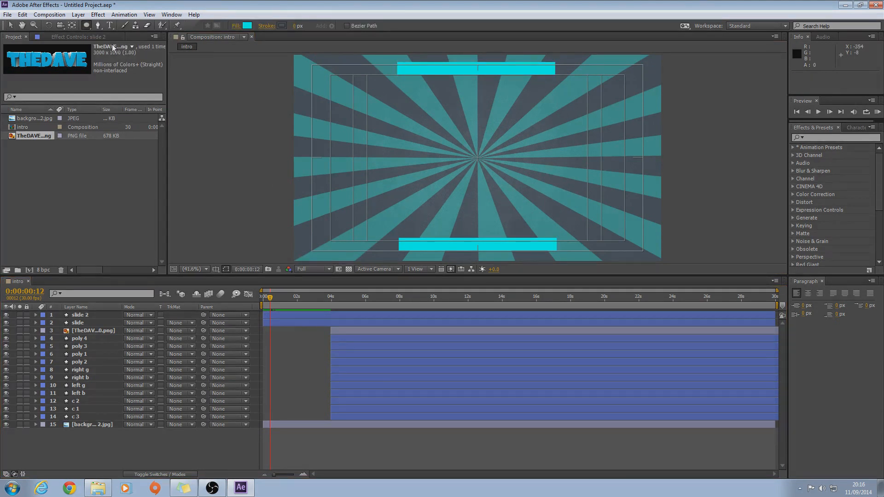
{"action": "left_click", "coordinate": [246, 26]}
{"action": "left_click", "coordinate": [476, 235]}
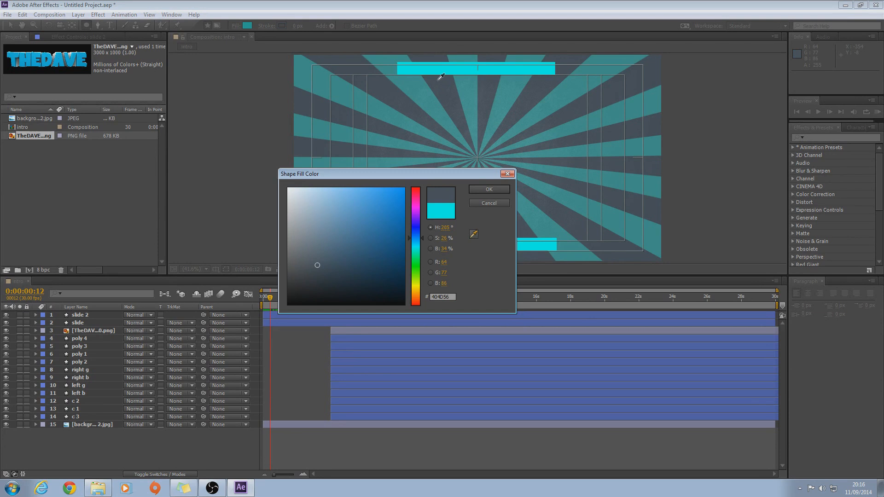
{"action": "left_click", "coordinate": [489, 190]}
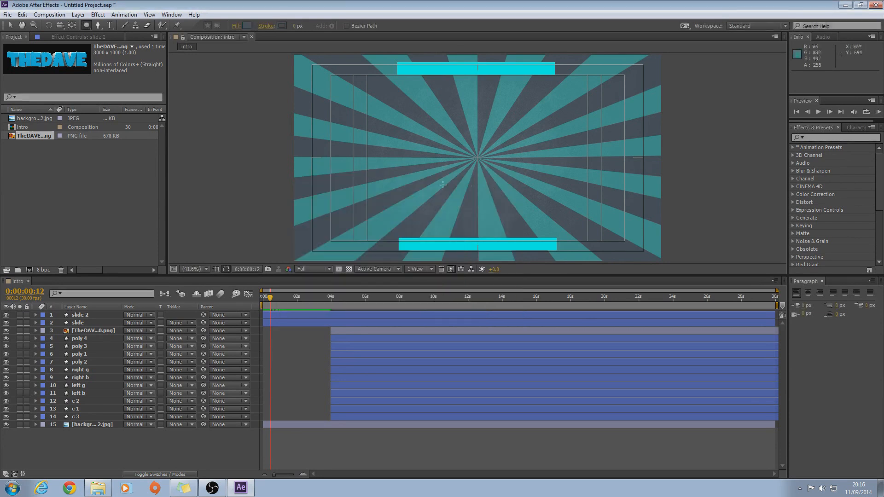
{"action": "double_click", "coordinate": [86, 26]}
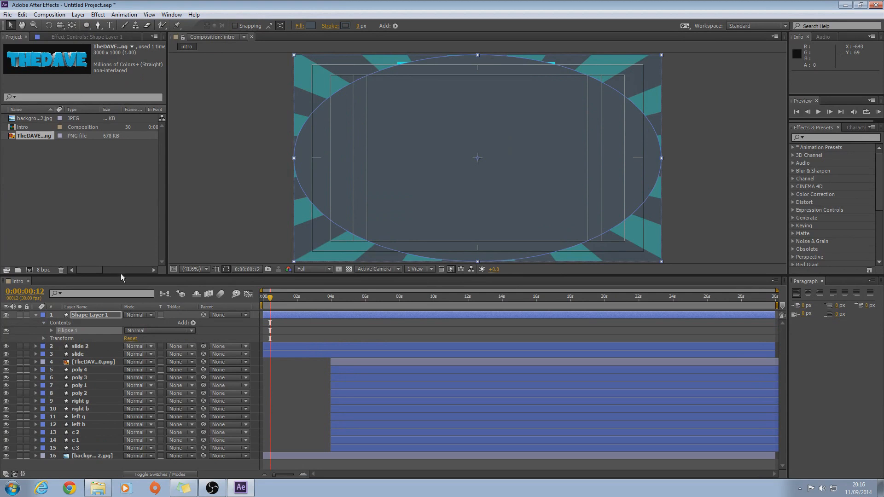
Set the ellipse path's size to 500 by 500 so it forms a circle.
{"action": "left_click", "coordinate": [51, 330]}
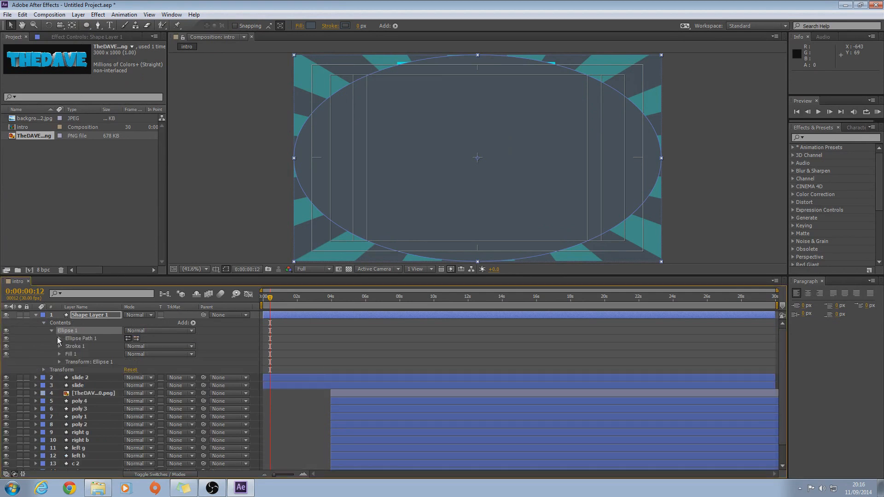
{"action": "left_click", "coordinate": [59, 338]}
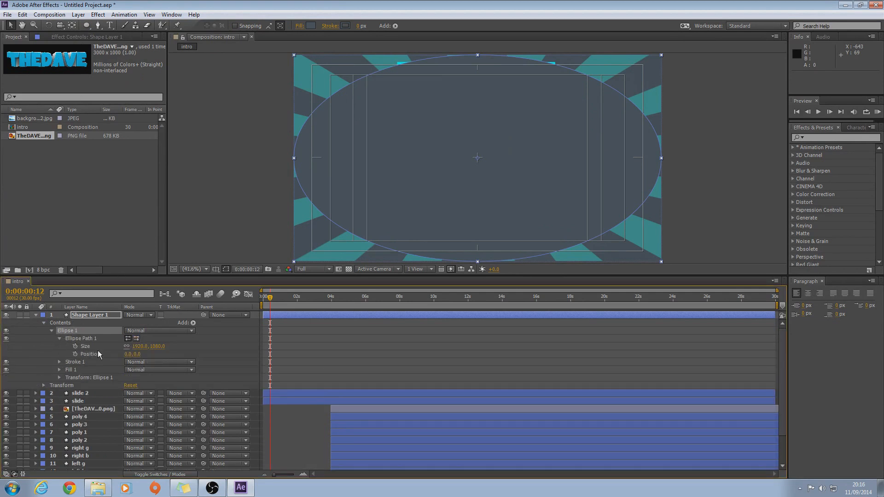
{"action": "left_click", "coordinate": [141, 347]}
{"action": "type", "text": "500"}
{"action": "left_click", "coordinate": [158, 347]}
{"action": "key", "text": "BackSpace"}
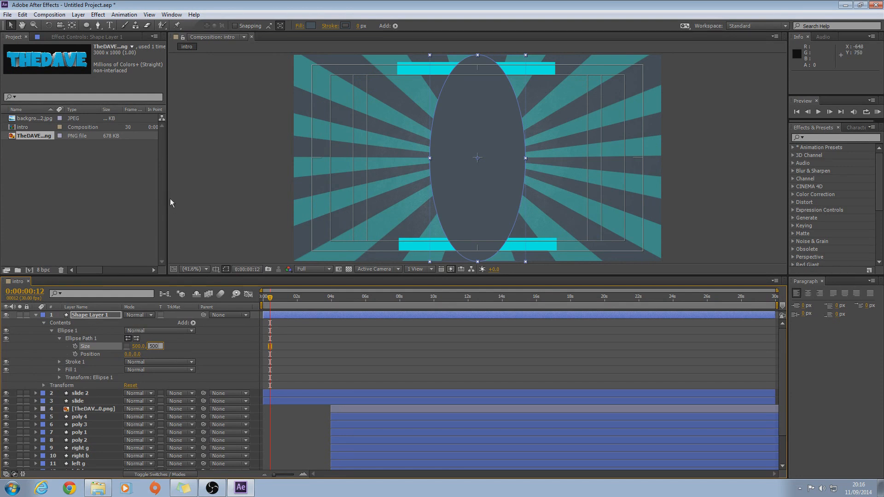
{"action": "left_click", "coordinate": [191, 199]}
{"action": "left_click", "coordinate": [492, 157]}
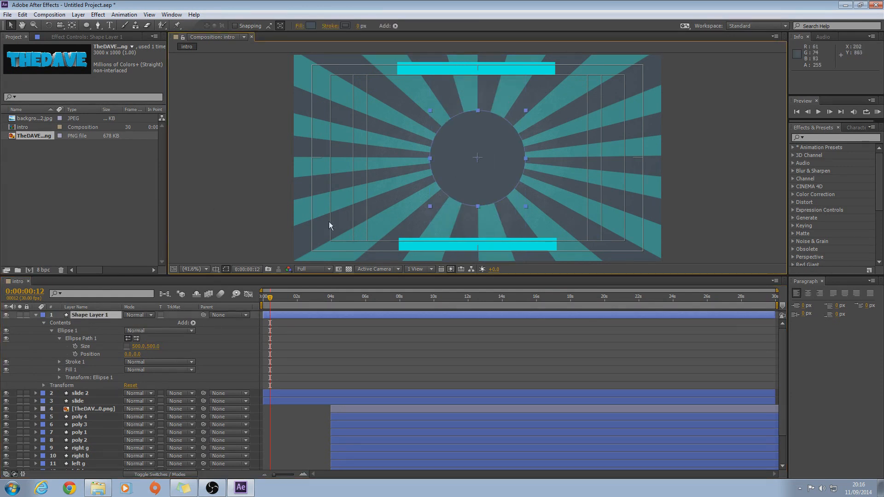
Set the circle's fill type to None.
{"action": "left_click", "coordinate": [313, 26]}
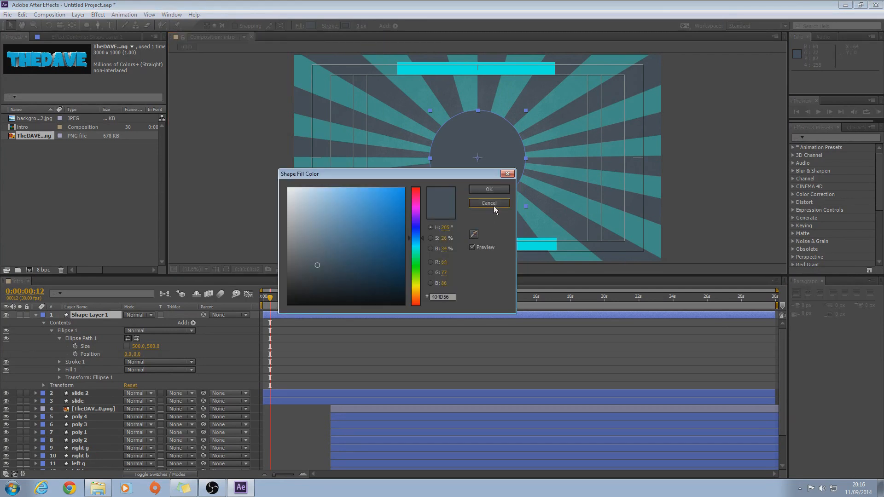
{"action": "left_click", "coordinate": [494, 206]}
{"action": "left_click", "coordinate": [300, 25]}
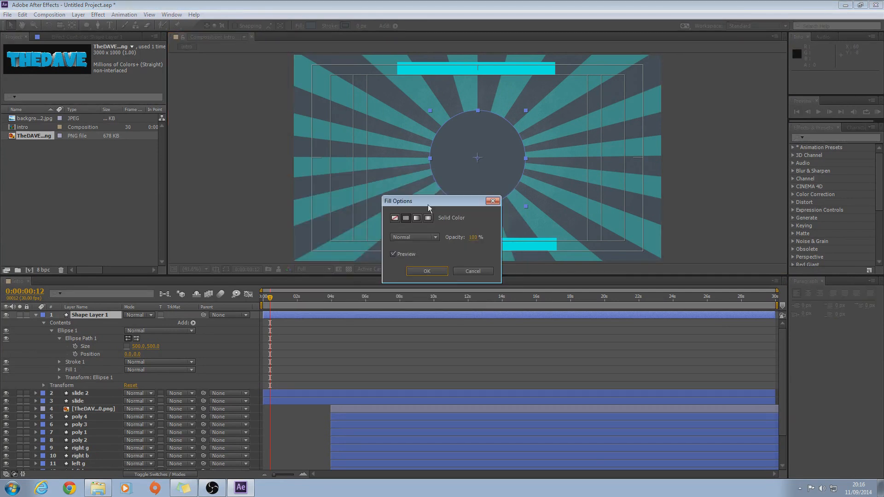
{"action": "left_click", "coordinate": [394, 218]}
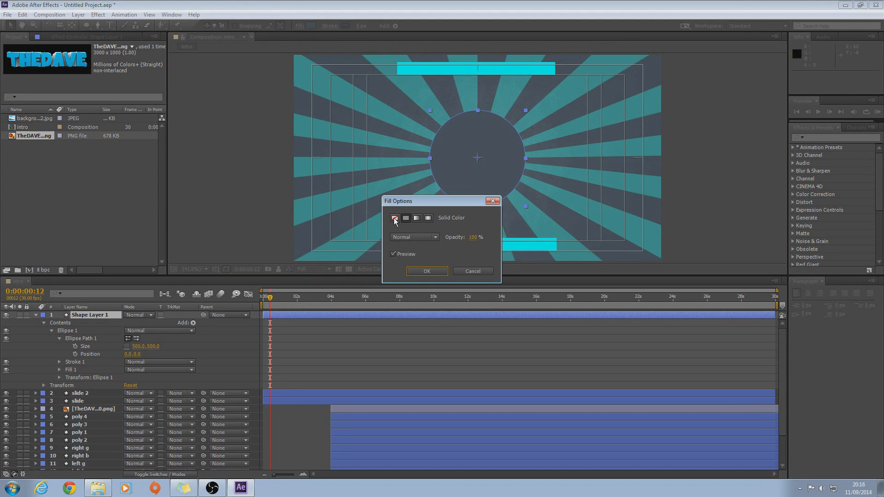
{"action": "left_click", "coordinate": [436, 272]}
Give the circle a 59 px stroke in the background's sampled dark slate colour 3D4A53.
{"action": "left_click", "coordinate": [345, 26]}
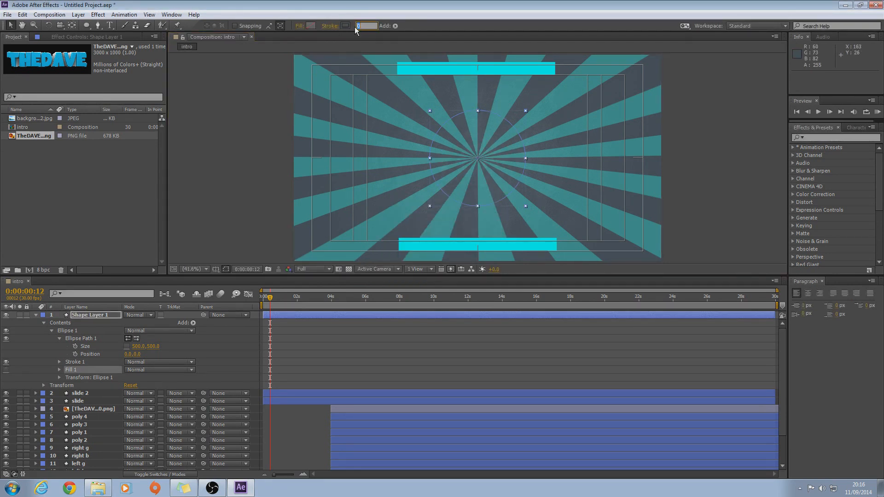
{"action": "left_click", "coordinate": [487, 192]}
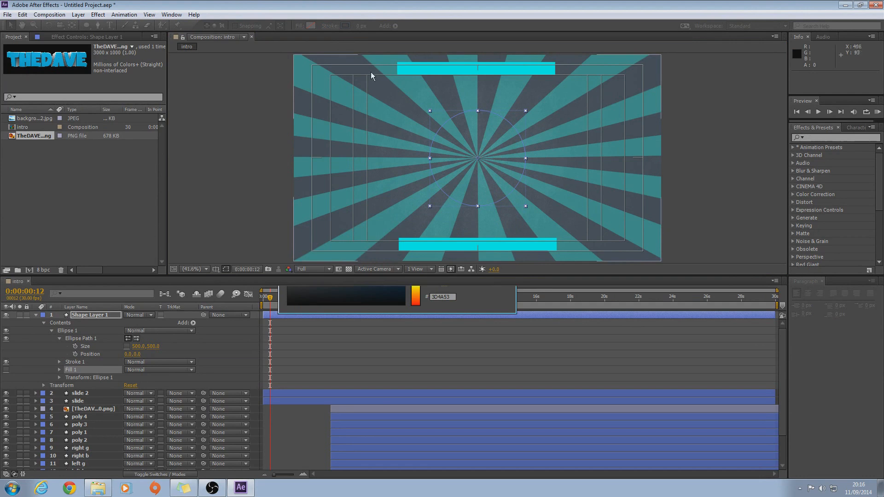
{"action": "mouse_move", "coordinate": [364, 26]}
{"action": "left_mouse_down"}
{"action": "mouse_move", "coordinate": [570, 36]}
{"action": "mouse_move", "coordinate": [429, 34]}
{"action": "mouse_move", "coordinate": [399, 44]}
{"action": "left_mouse_up"}
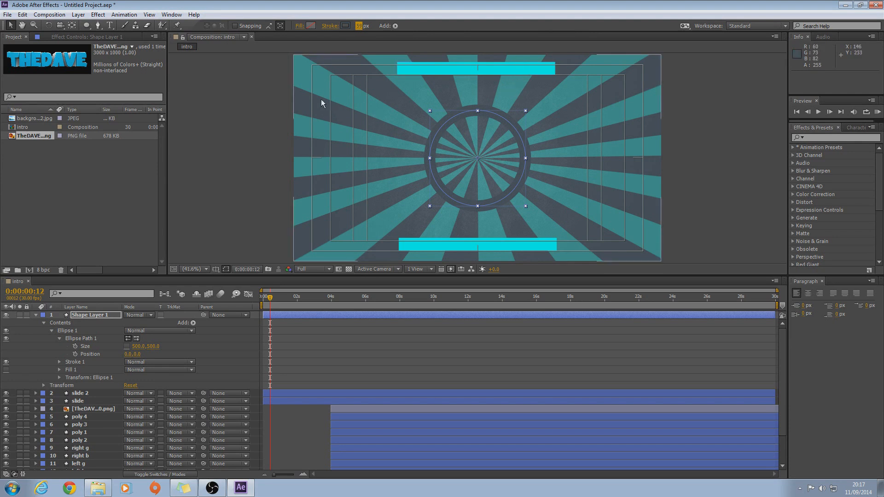
Collapse the circle's shape layer and rename it "stroke".
{"action": "left_click", "coordinate": [258, 103]}
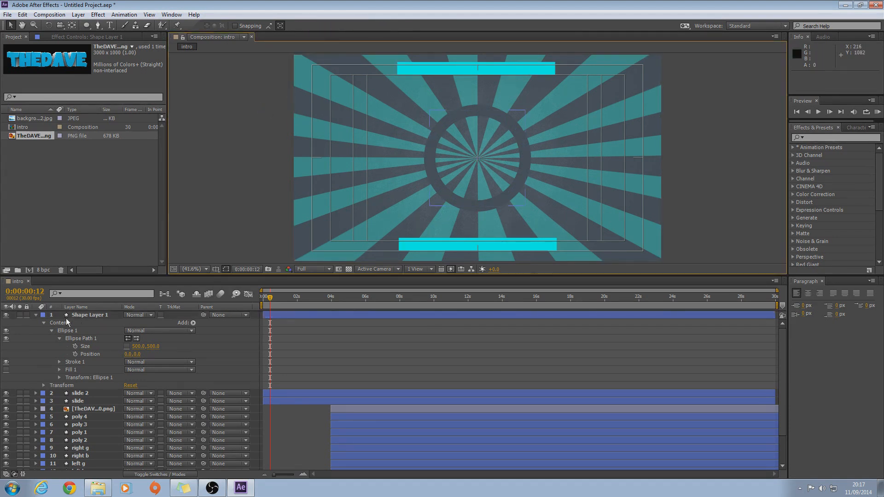
{"action": "left_click", "coordinate": [36, 315]}
{"action": "left_click", "coordinate": [81, 316]}
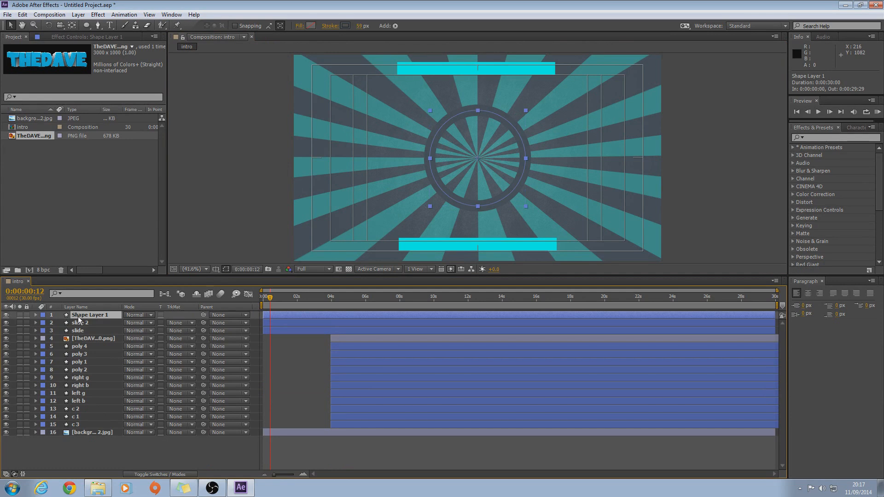
{"action": "key", "text": "Return"}
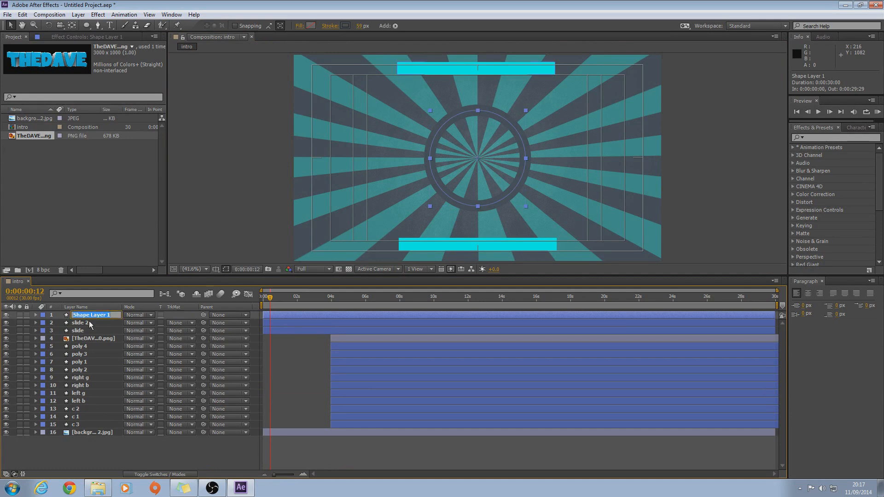
{"action": "type", "text": "stroke"}
{"action": "left_click", "coordinate": [122, 461]}
Search the effects for "radial wipe" and apply Radial Wipe to the stroke layer.
{"action": "left_click", "coordinate": [85, 316]}
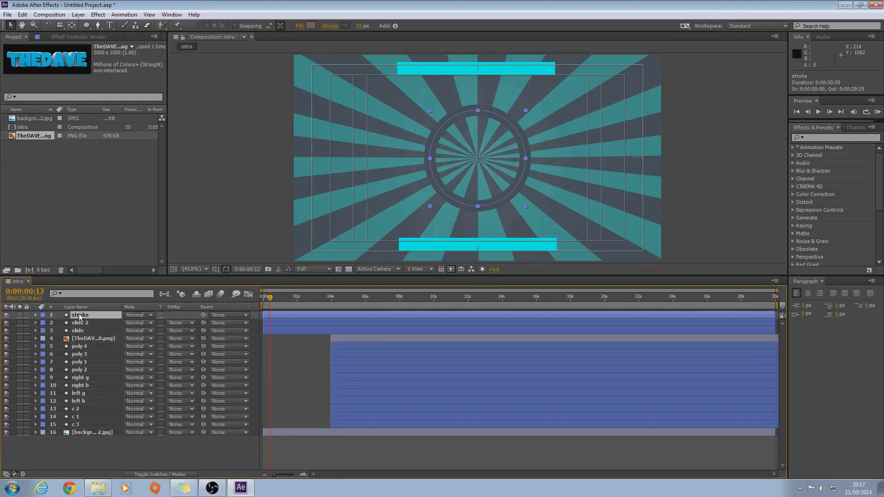
{"action": "left_click", "coordinate": [822, 137]}
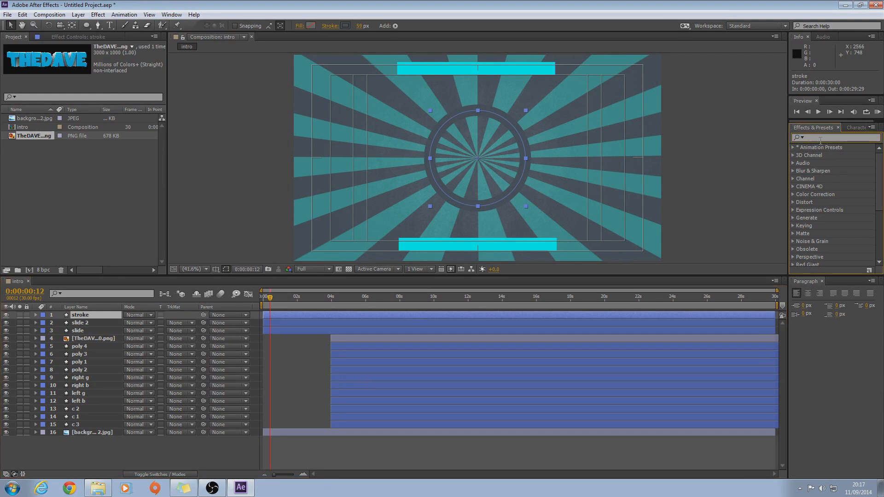
{"action": "type", "text": "radial"}
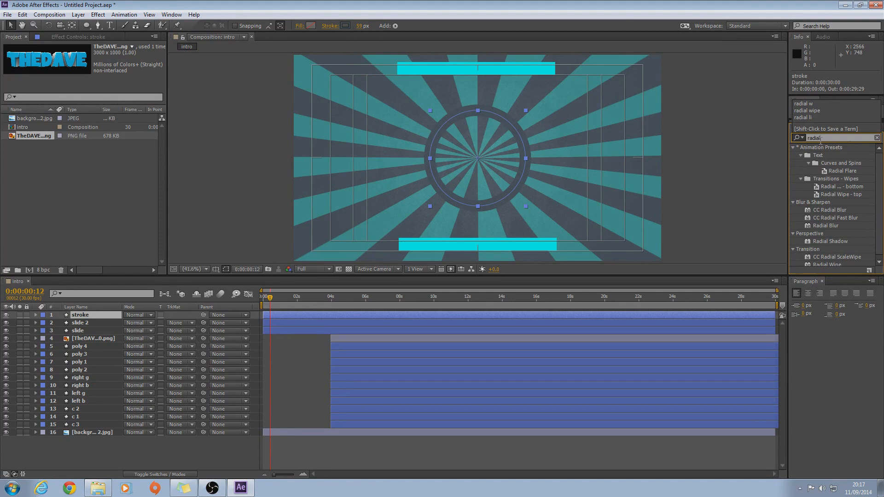
{"action": "type", "text": " wipe"}
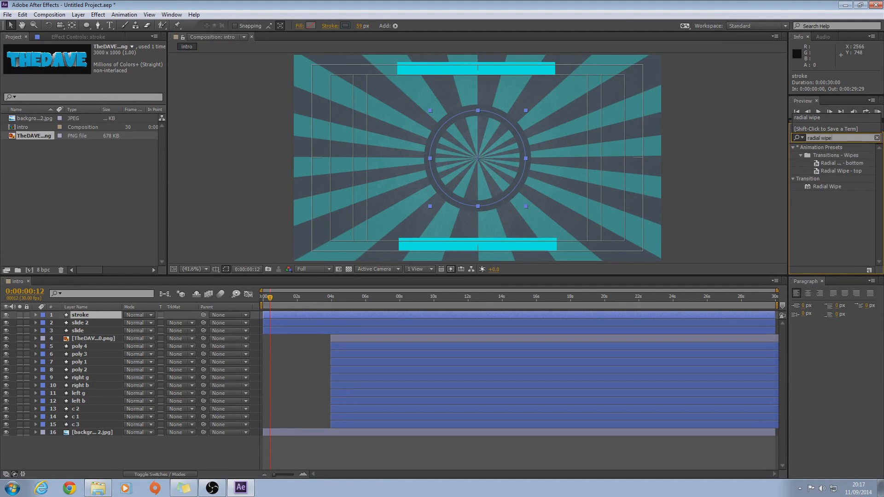
{"action": "left_click", "coordinate": [835, 233]}
{"action": "left_click", "coordinate": [829, 187]}
{"action": "left_click_drag", "start_coordinate": [98, 307], "coordinate": [92, 315]}
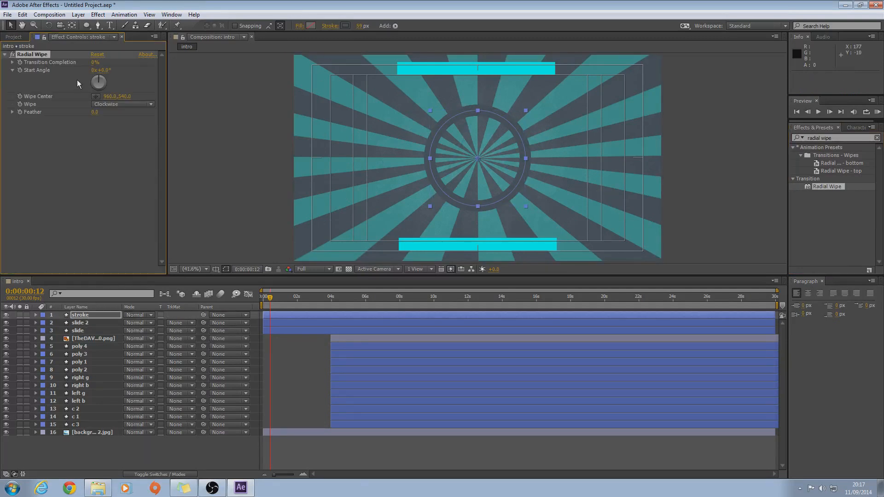
Configure the Radial Wipe with 49% transition completion, a Counterclockwise wipe and a feather of 46.
{"action": "left_click_drag", "start_coordinate": [93, 64], "coordinate": [118, 62]}
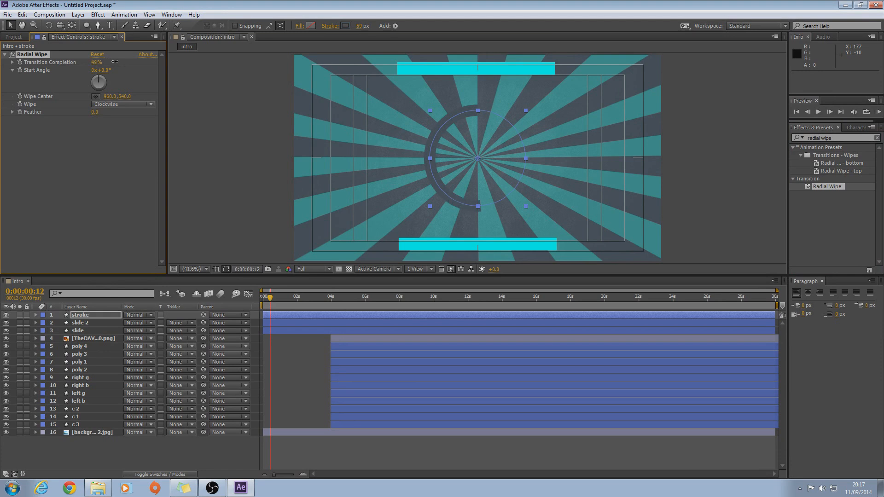
{"action": "left_click", "coordinate": [112, 106]}
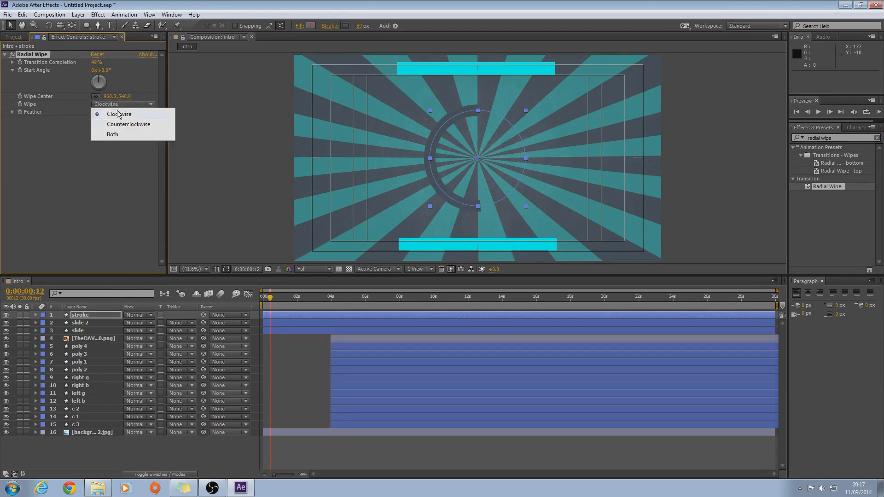
{"action": "left_click", "coordinate": [127, 123]}
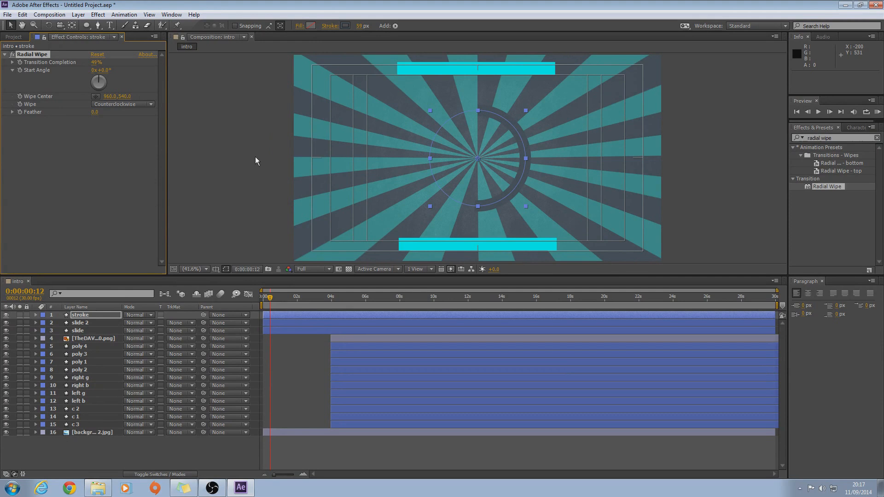
{"action": "left_click_drag", "start_coordinate": [92, 116], "coordinate": [195, 112]}
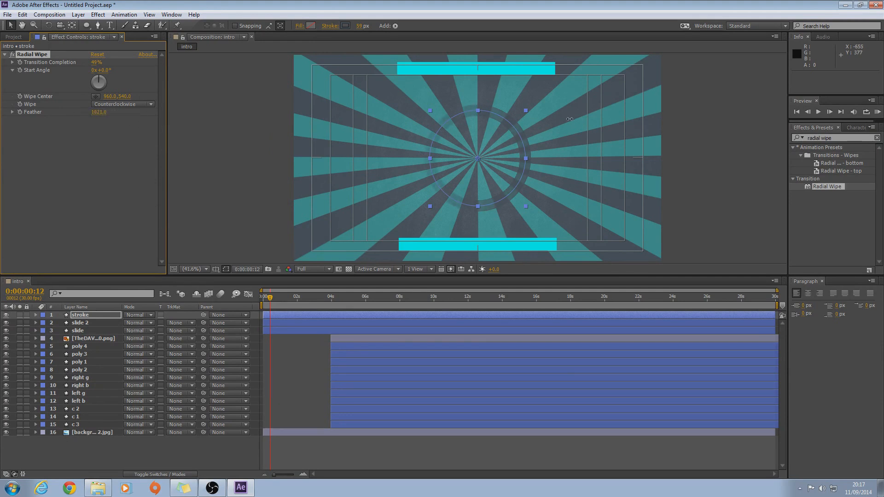
{"action": "left_click_drag", "start_coordinate": [332, 137], "coordinate": [153, 140]}
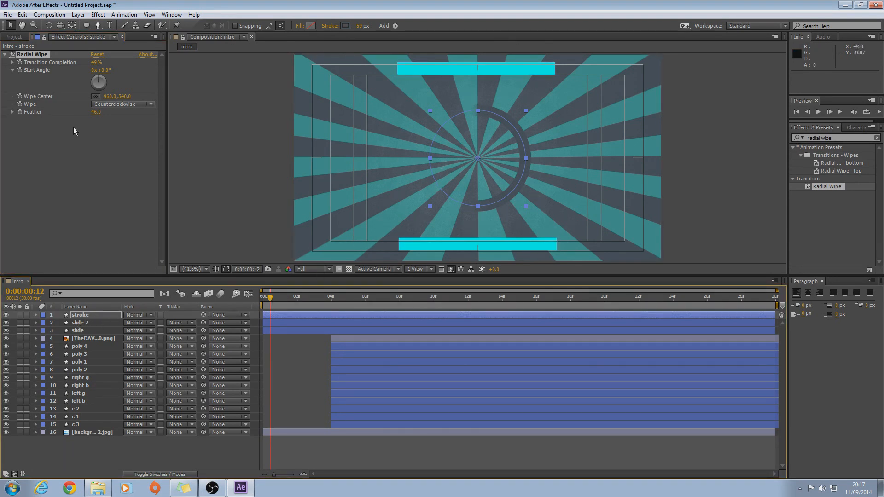
Keyframe the Radial Wipe's transition completion from 100% at 0:00:00:12 to 0% at 0:00:00:19.
{"action": "left_click_drag", "start_coordinate": [96, 62], "coordinate": [129, 59]}
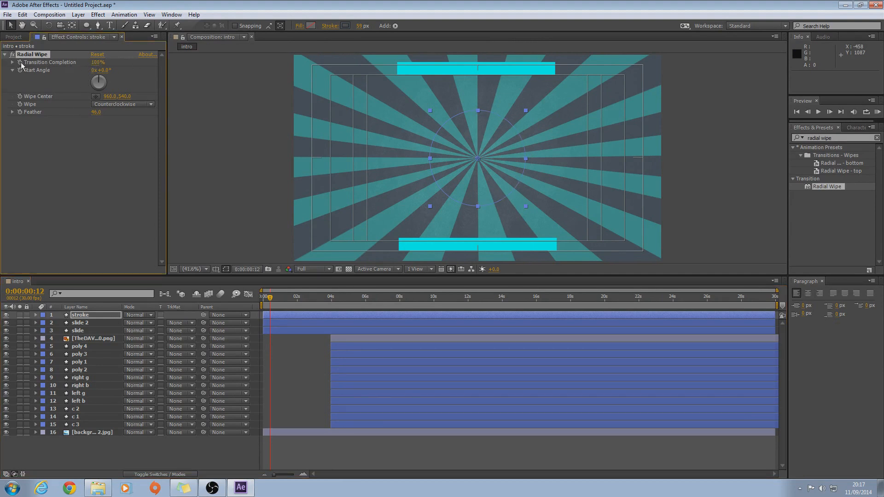
{"action": "left_click_drag", "start_coordinate": [270, 302], "coordinate": [274, 302]}
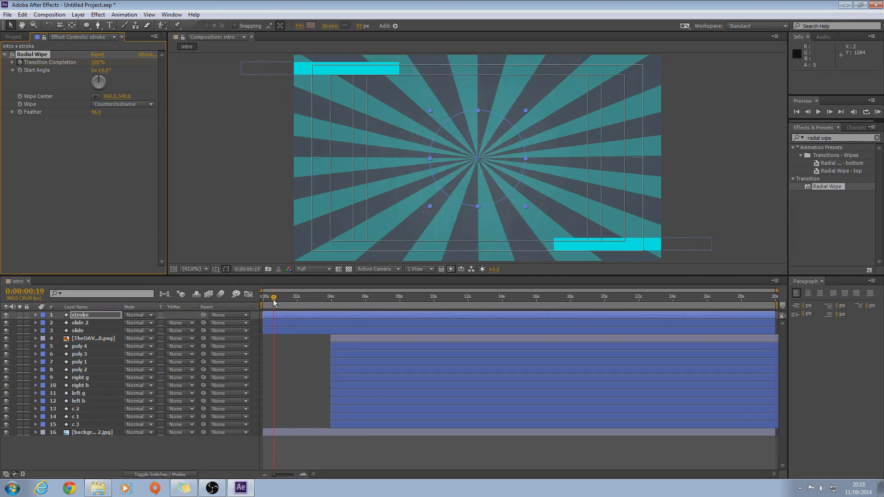
{"action": "left_click_drag", "start_coordinate": [97, 63], "coordinate": [50, 63]}
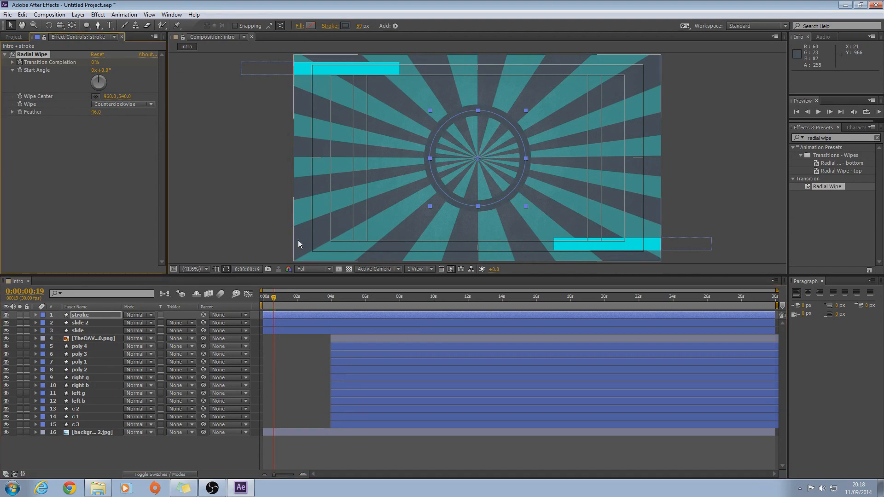
Duplicate the stroke layer and remove the Radial Wipe effect from the copy.
{"action": "left_click", "coordinate": [76, 316]}
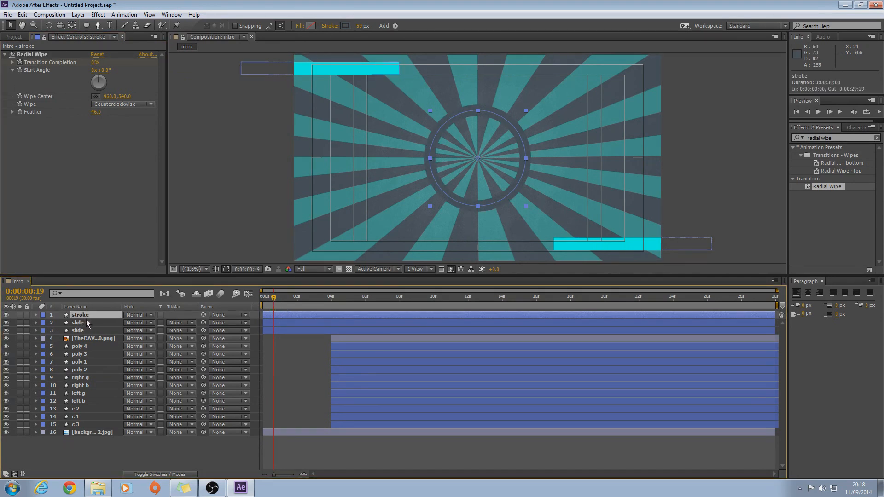
{"action": "key", "text": "ctrl+v"}
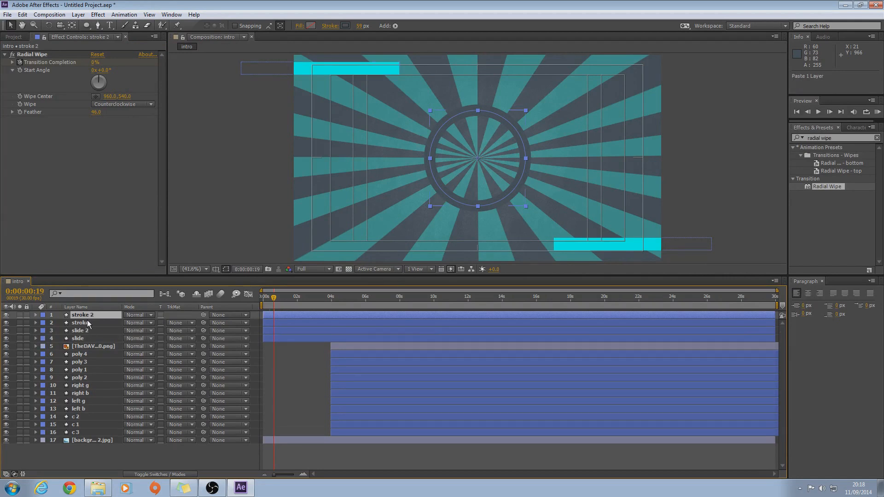
{"action": "left_click", "coordinate": [32, 55]}
{"action": "key", "text": "Delete"}
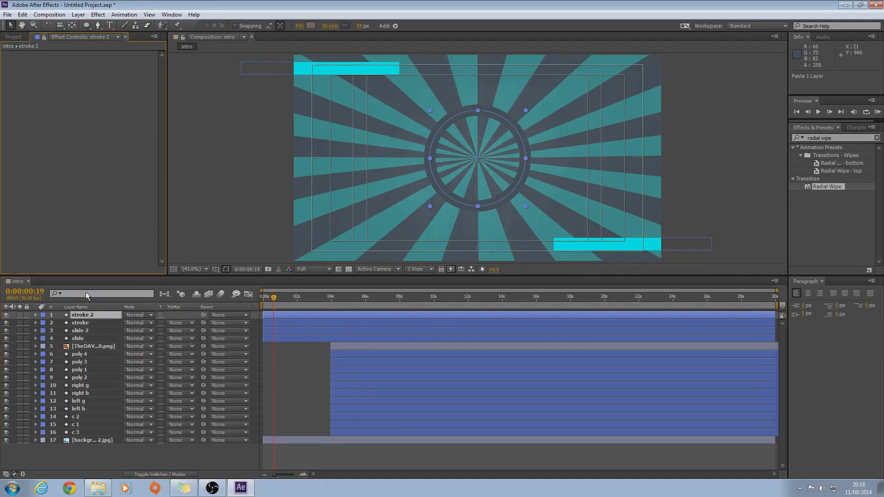
Rename the duplicated stroke layer "fill".
{"action": "left_click", "coordinate": [80, 318]}
{"action": "key", "text": "Return"}
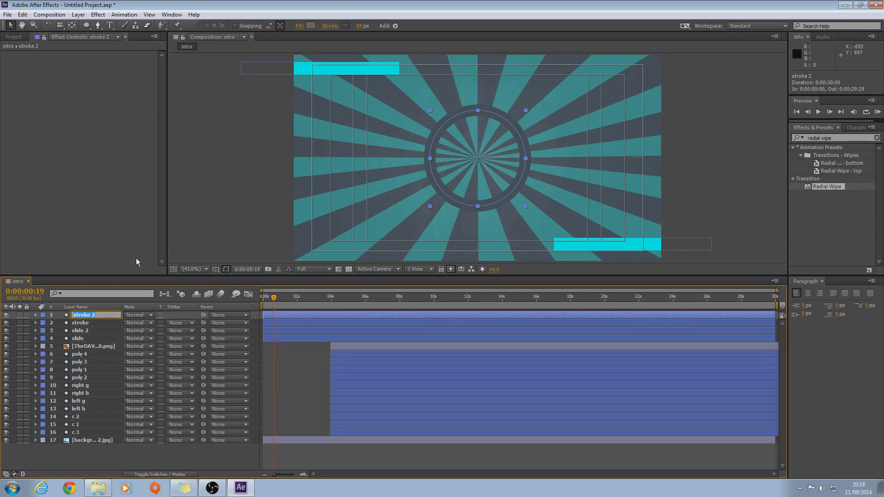
{"action": "key", "text": "BackSpace"}
{"action": "left_click", "coordinate": [130, 238]}
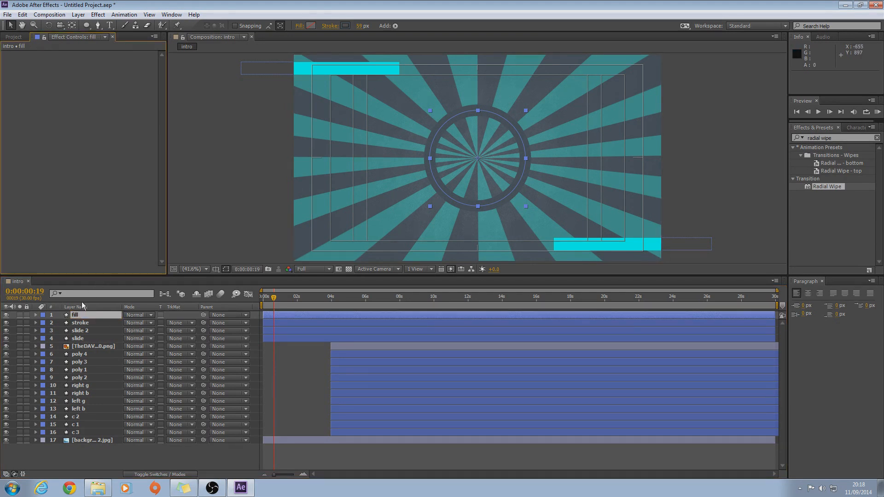
Search the effects for "cc line" and apply CC Line Sweep to the fill layer.
{"action": "left_click", "coordinate": [77, 318]}
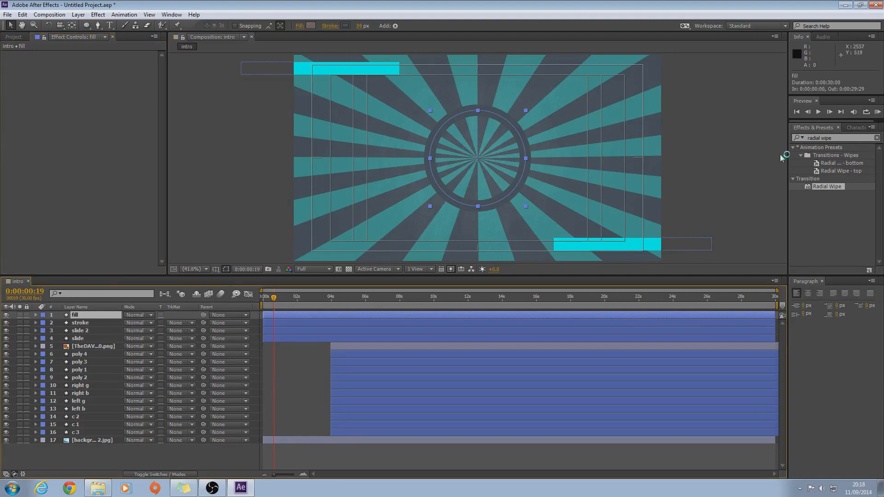
{"action": "left_click_drag", "start_coordinate": [835, 139], "coordinate": [793, 144]}
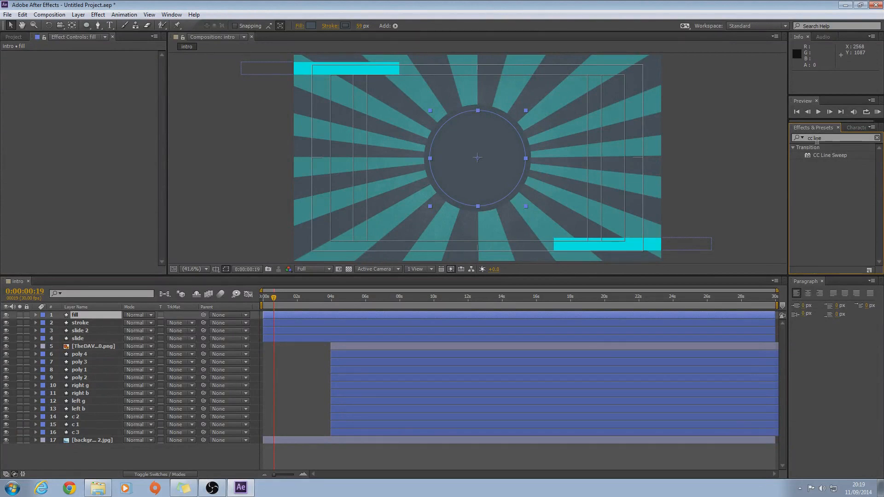
{"action": "left_click", "coordinate": [835, 157]}
{"action": "left_click_drag", "start_coordinate": [106, 313], "coordinate": [96, 314]}
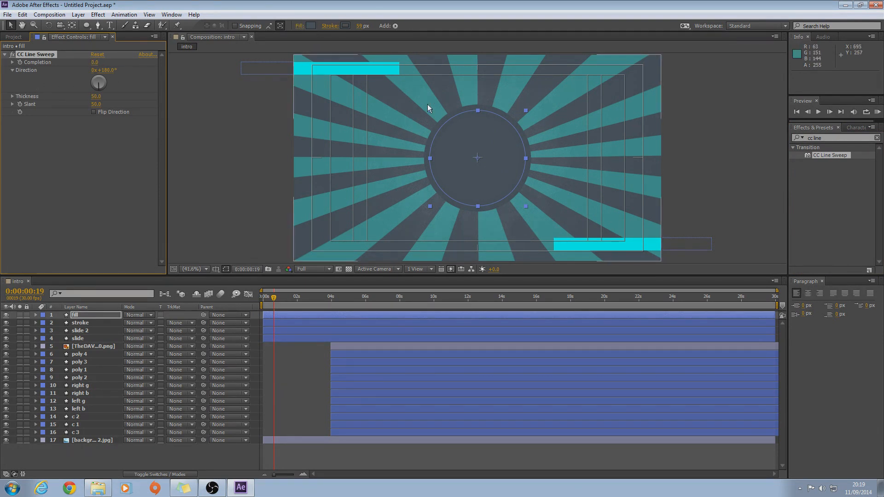
Sample 3D4A53 as the fill layer's shape color and set its stroke width to 0 px.
{"action": "left_click", "coordinate": [311, 26]}
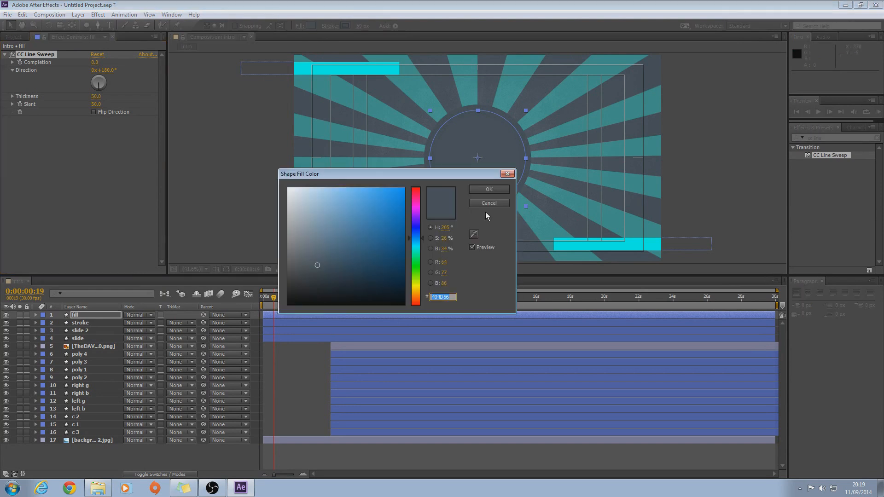
{"action": "left_click", "coordinate": [473, 235]}
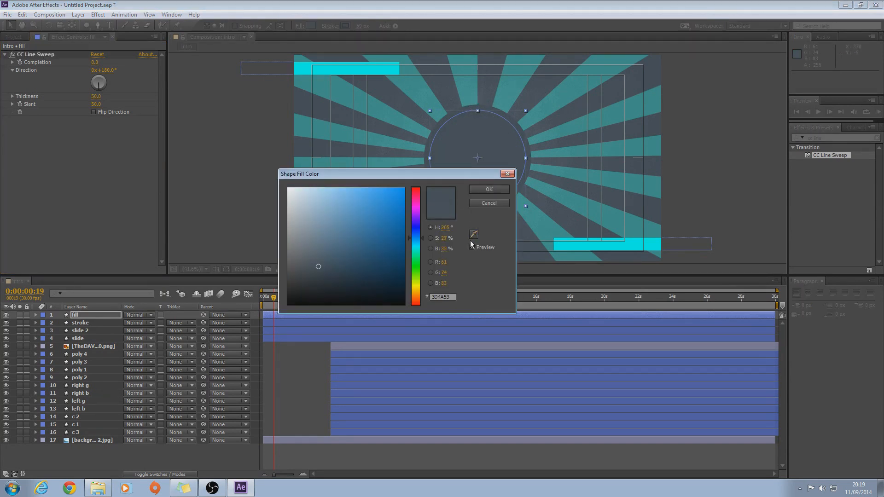
{"action": "left_click", "coordinate": [498, 191]}
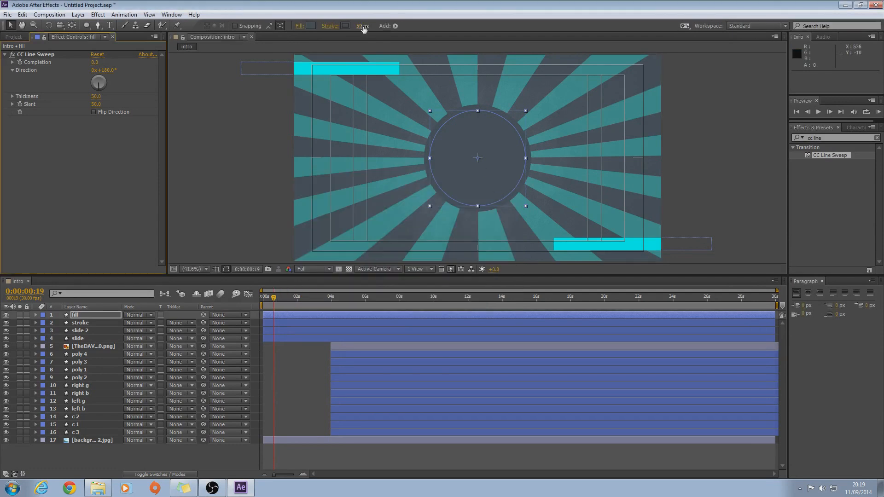
{"action": "left_click", "coordinate": [114, 212]}
Configure the CC Line Sweep with thickness 52, slant 54.2, Flip Direction enabled and a direction of 1x+189°.
{"action": "left_click_drag", "start_coordinate": [94, 64], "coordinate": [117, 61]}
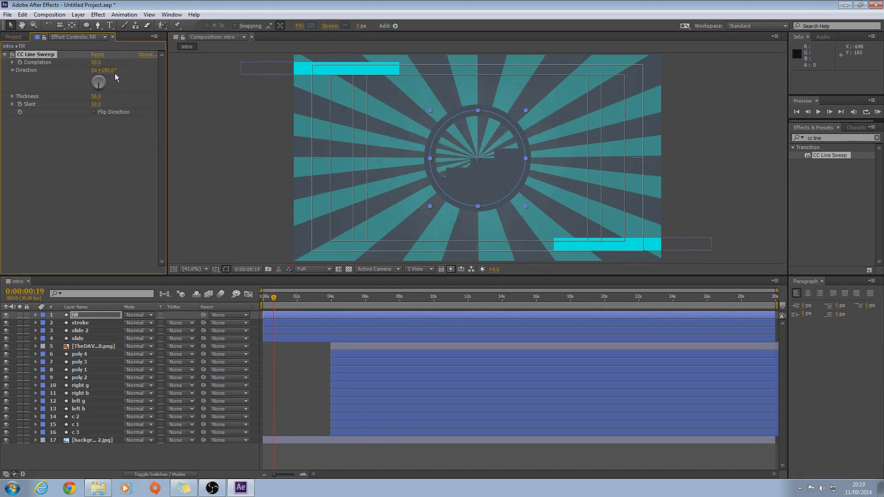
{"action": "left_click_drag", "start_coordinate": [96, 96], "coordinate": [41, 70]}
{"action": "left_click_drag", "start_coordinate": [95, 105], "coordinate": [186, 76]}
{"action": "left_click", "coordinate": [94, 112]}
{"action": "left_click", "coordinate": [95, 111]}
{"action": "left_click", "coordinate": [95, 112]}
{"action": "left_click", "coordinate": [95, 111]}
{"action": "left_click", "coordinate": [94, 112]}
{"action": "left_click_drag", "start_coordinate": [98, 88], "coordinate": [85, 162]}
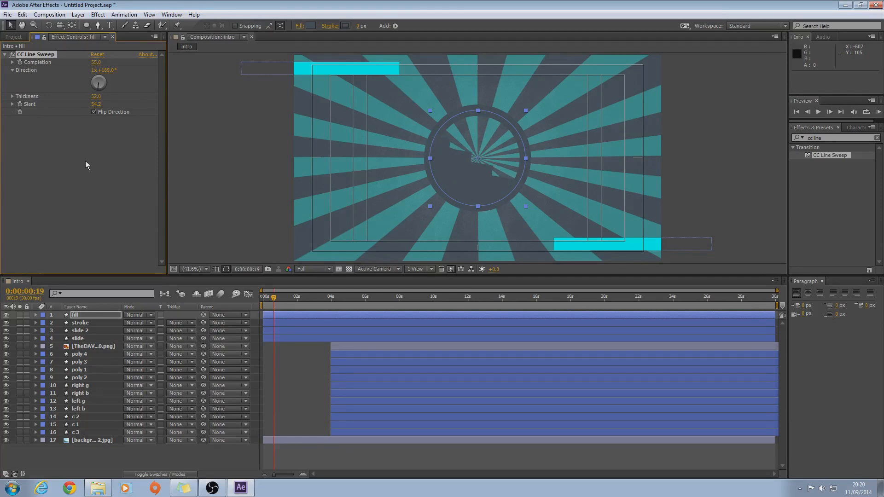
Keyframe the CC Line Sweep's completion from 100 at 0:00:00:19 to 0 at 0:00:01:02.
{"action": "left_click_drag", "start_coordinate": [94, 62], "coordinate": [148, 63]}
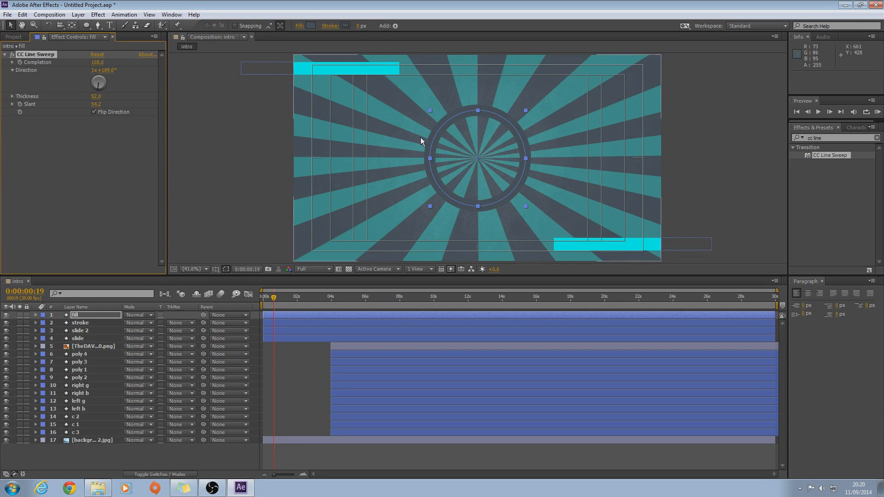
{"action": "left_click", "coordinate": [269, 299]}
{"action": "left_click_drag", "start_coordinate": [270, 298], "coordinate": [277, 297]}
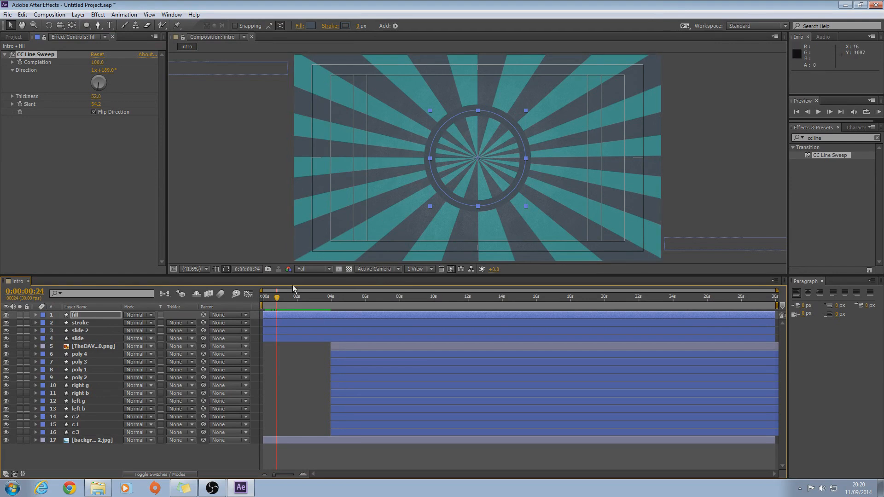
{"action": "left_click_drag", "start_coordinate": [278, 297], "coordinate": [274, 298]}
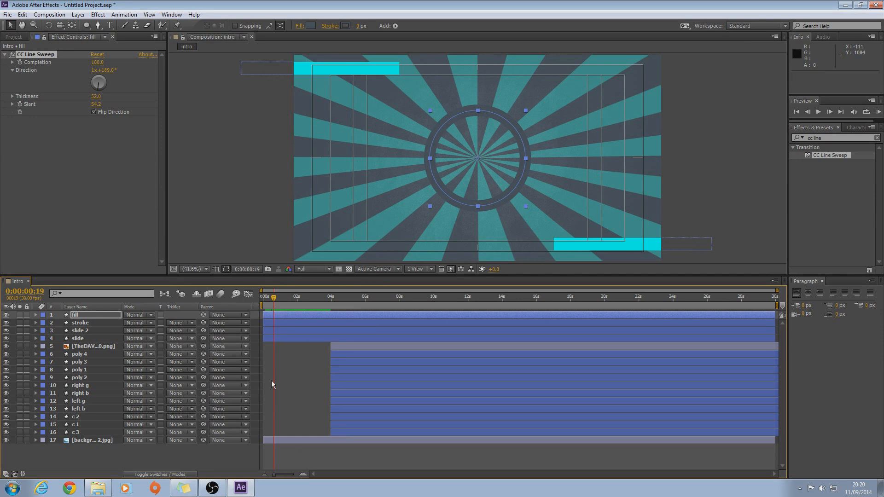
{"action": "left_click", "coordinate": [20, 62]}
{"action": "left_click_drag", "start_coordinate": [273, 298], "coordinate": [282, 299]}
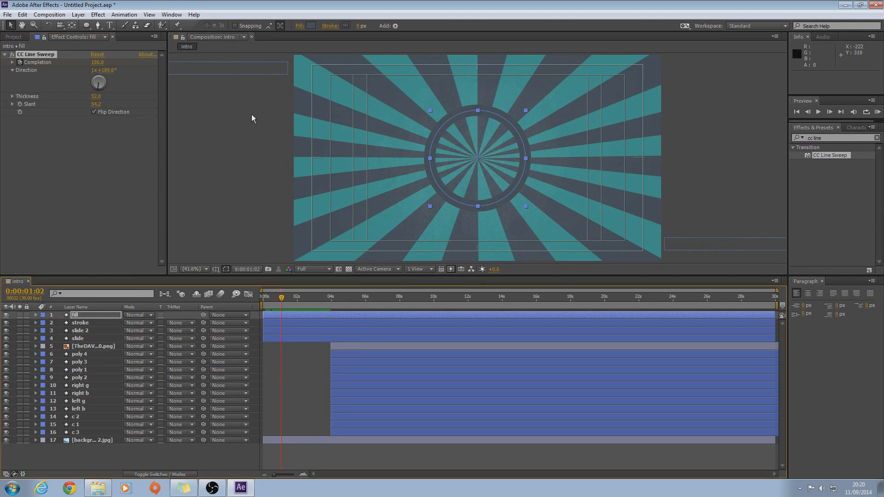
{"action": "left_click", "coordinate": [98, 62]}
{"action": "type", "text": "0"}
{"action": "key", "text": "Return"}
Preview the animation from the start of the composition to check the circle's fill sweep.
{"action": "left_click_drag", "start_coordinate": [282, 299], "coordinate": [263, 298]}
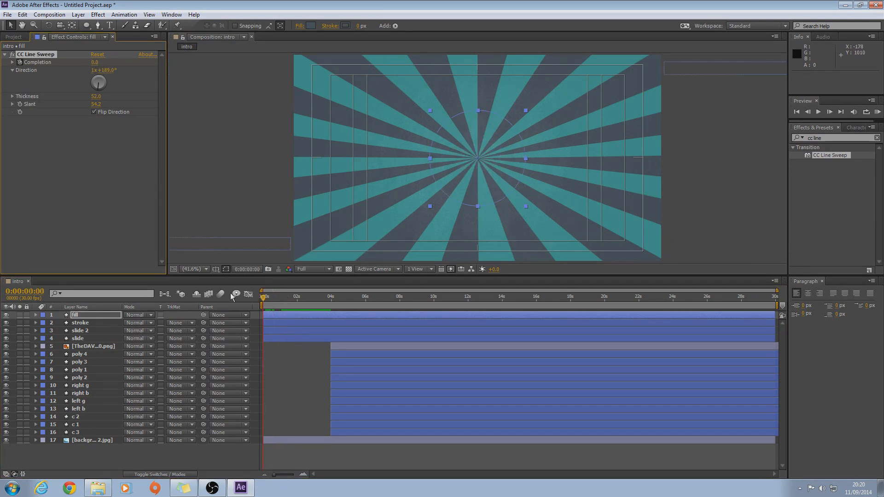
{"action": "left_click", "coordinate": [877, 112]}
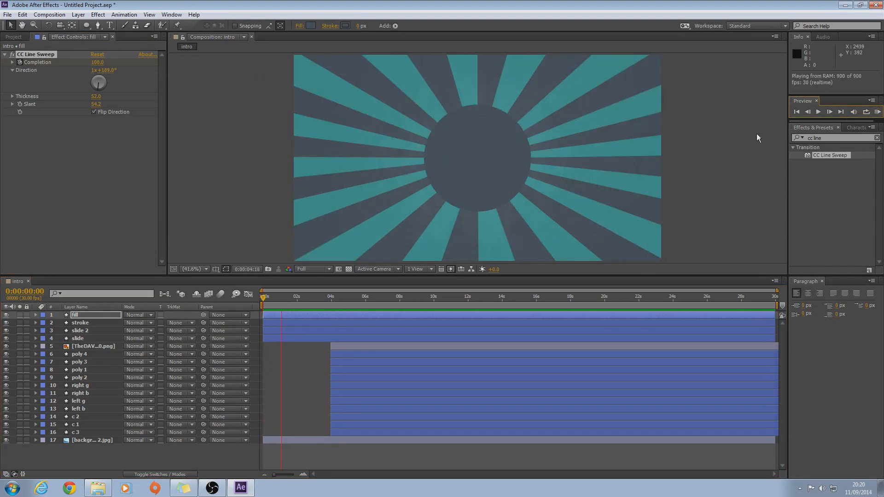
{"action": "key", "text": "space"}
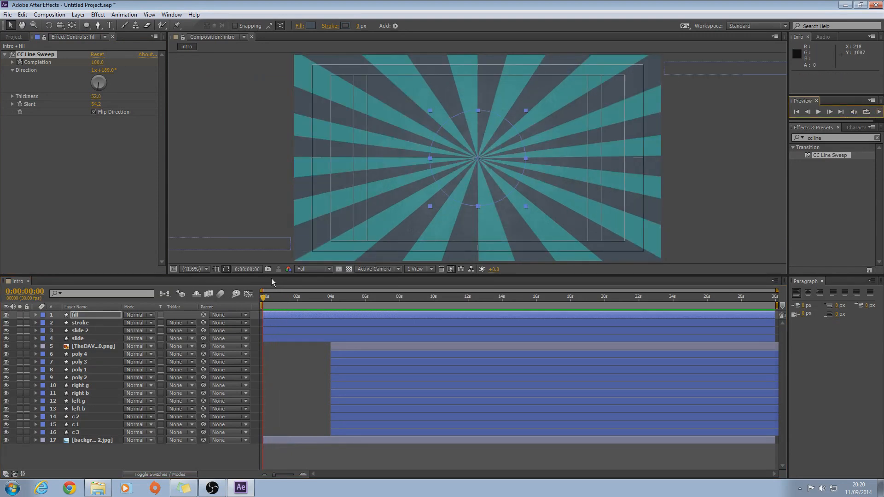
Duplicate the fill layer with the current time at 0:00:01:02 and rename the copy "rubber".
{"action": "left_click_drag", "start_coordinate": [264, 304], "coordinate": [281, 312]}
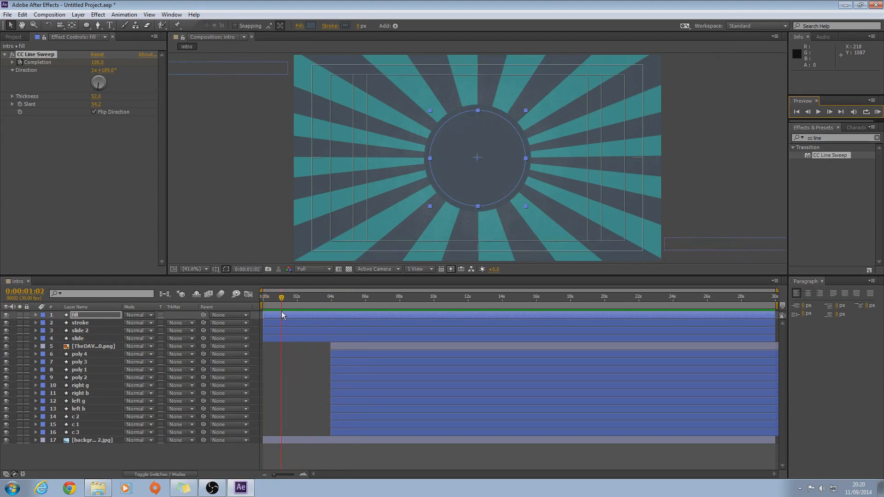
{"action": "left_click", "coordinate": [78, 316]}
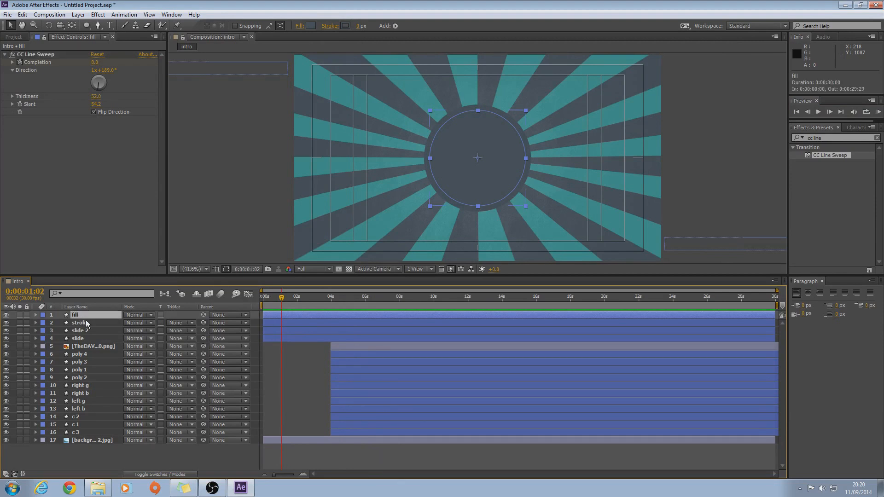
{"action": "key", "text": "ctrl+c"}
{"action": "key", "text": "ctrl+v"}
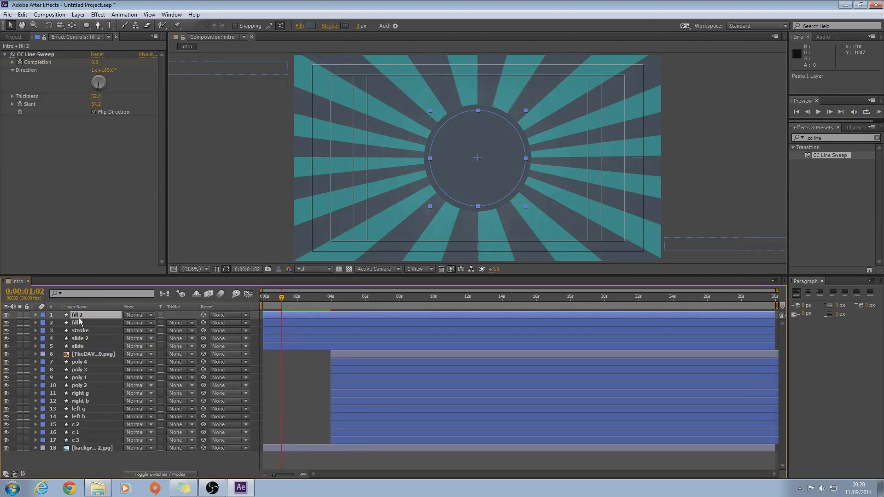
{"action": "key", "text": "Return"}
{"action": "type", "text": "rubber"}
{"action": "left_click", "coordinate": [124, 241]}
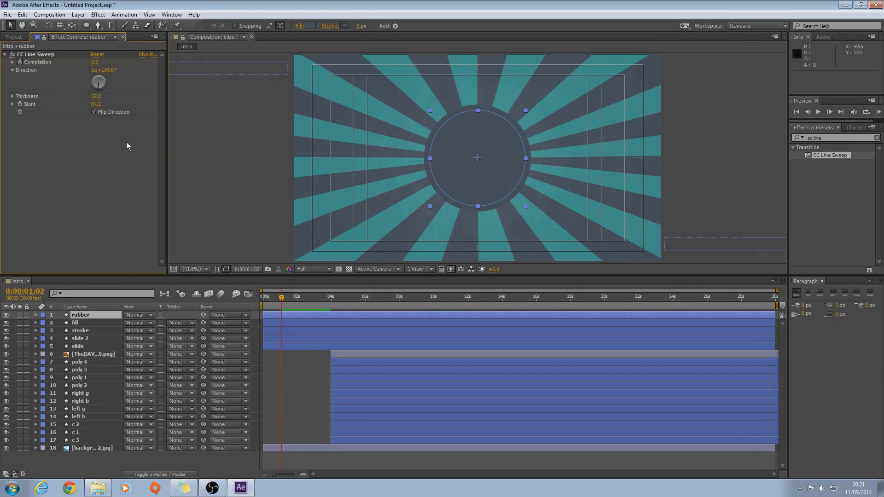
Remove CC Line Sweep from the rubber layer and set its shape fill color to 00FFF0.
{"action": "left_click", "coordinate": [24, 55]}
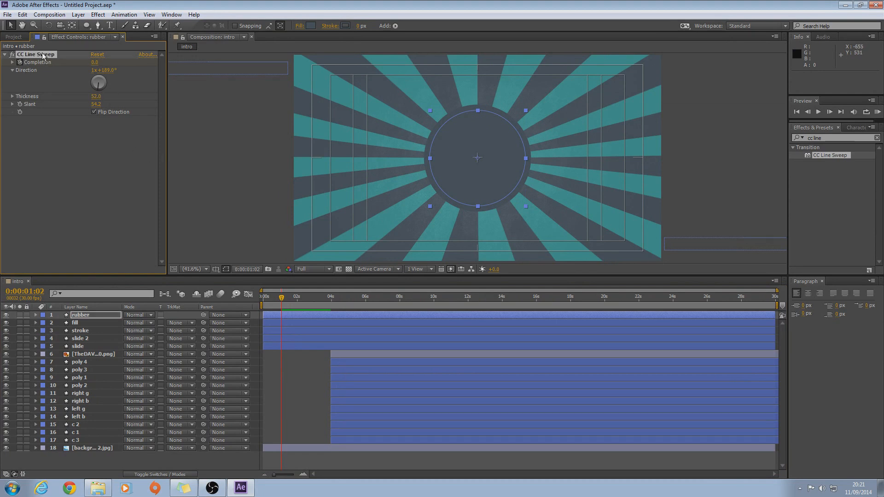
{"action": "key", "text": "Delete"}
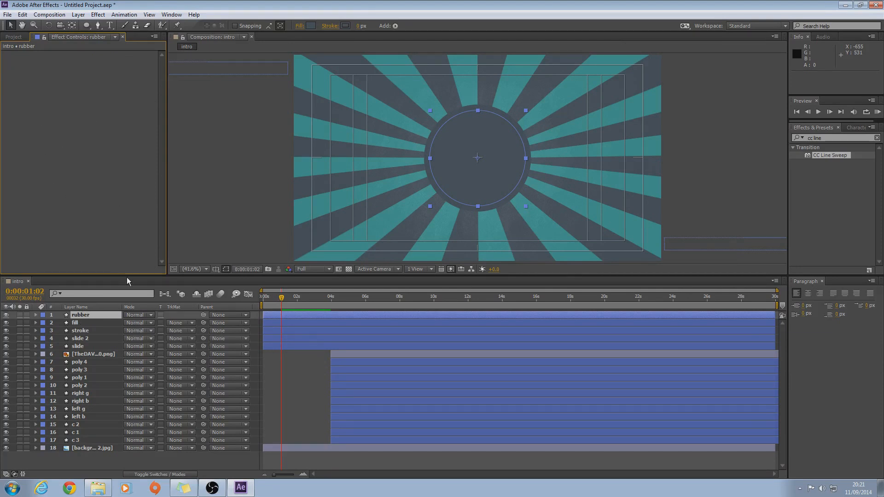
{"action": "left_click", "coordinate": [313, 26]}
{"action": "type", "text": "00FFF0"}
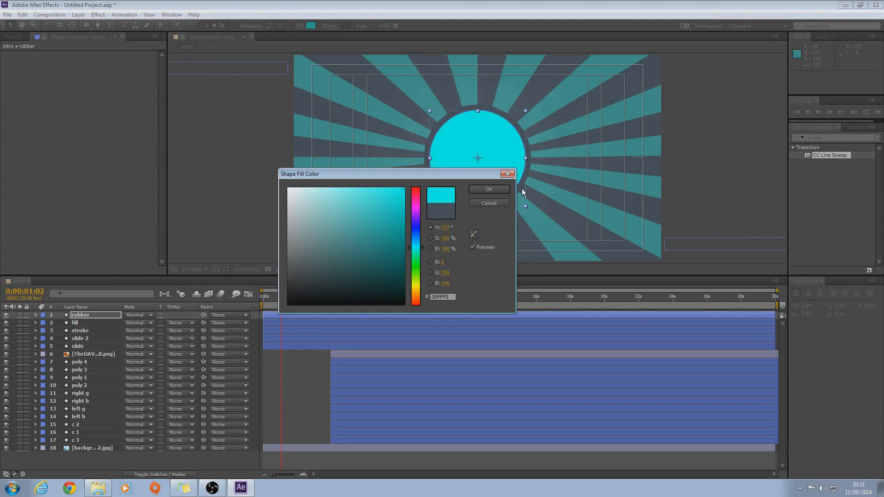
{"action": "left_click", "coordinate": [497, 189]}
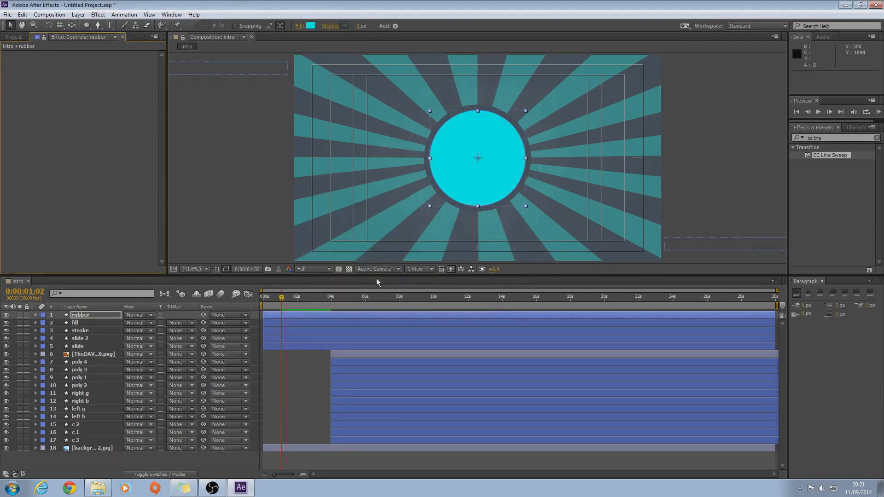
Hide the rubber layer and move the current time to 0:00:01:00, where the fill sweep completes.
{"action": "left_click", "coordinate": [6, 315]}
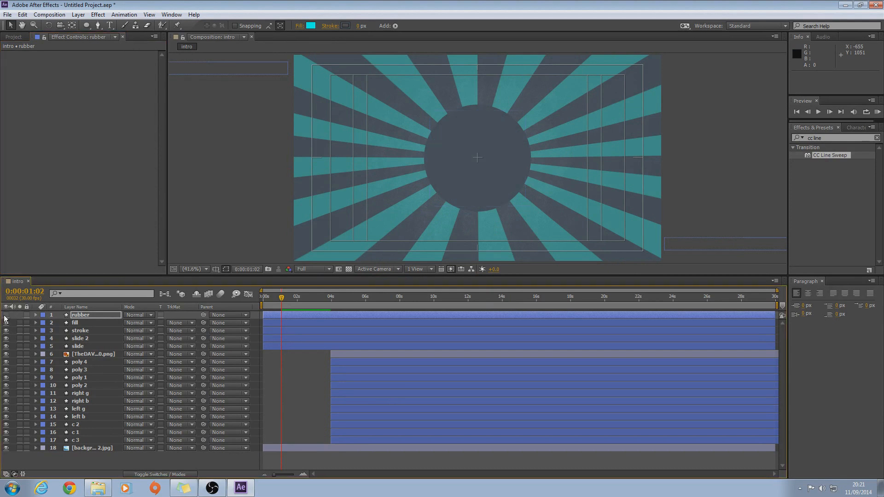
{"action": "left_click_drag", "start_coordinate": [282, 299], "coordinate": [279, 299]}
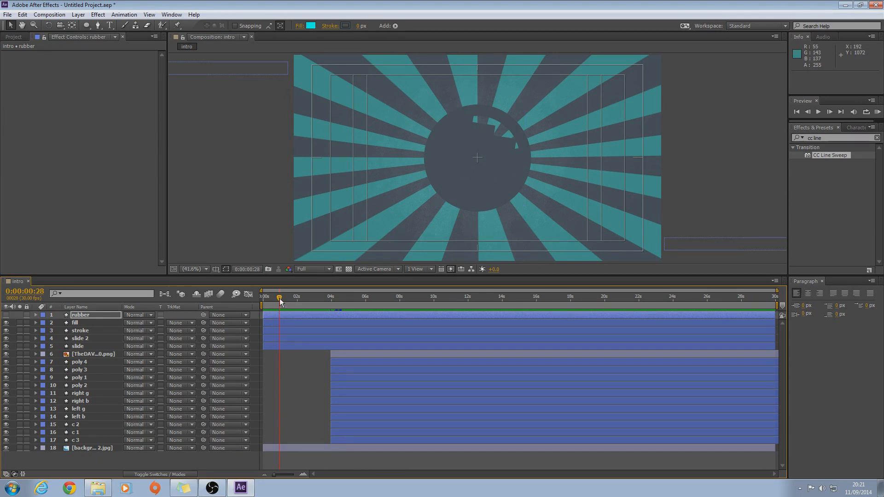
{"action": "left_click_drag", "start_coordinate": [279, 299], "coordinate": [280, 298]}
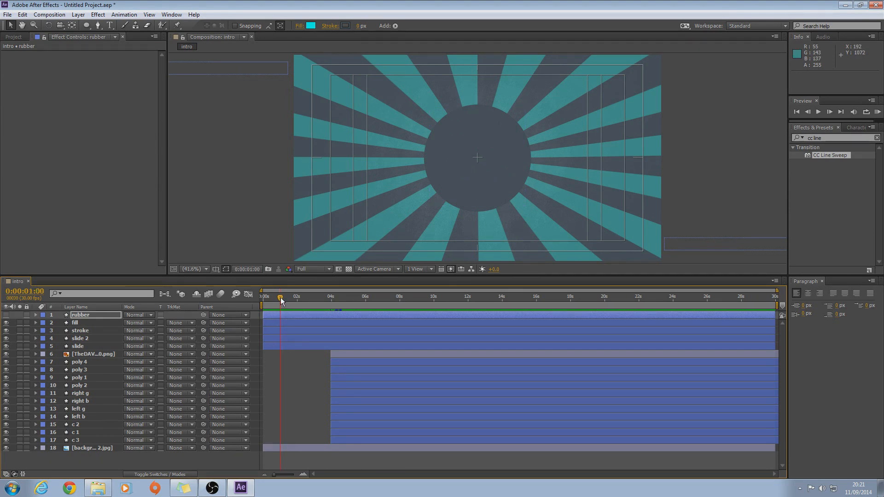
Show the rubber layer and keyframe its scale at 0% at 0:00:01:00.
{"action": "left_click", "coordinate": [81, 315]}
{"action": "left_click", "coordinate": [2, 316]}
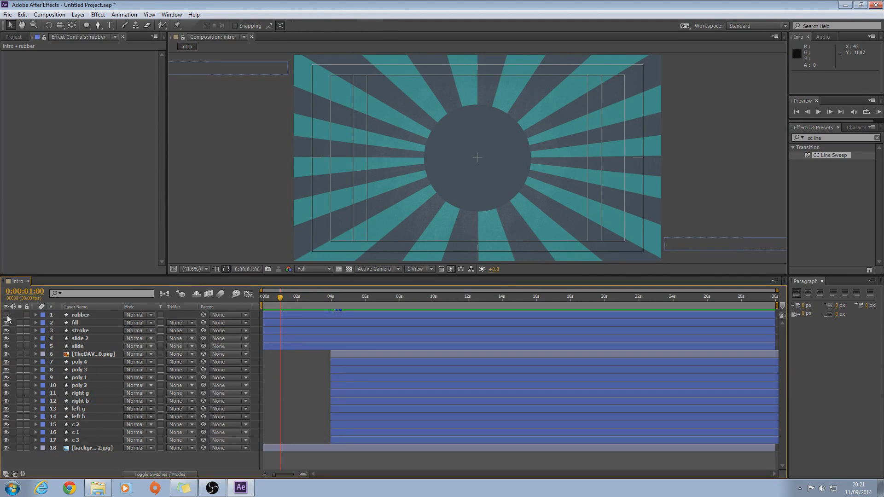
{"action": "left_click", "coordinate": [6, 316]}
{"action": "left_click", "coordinate": [90, 316]}
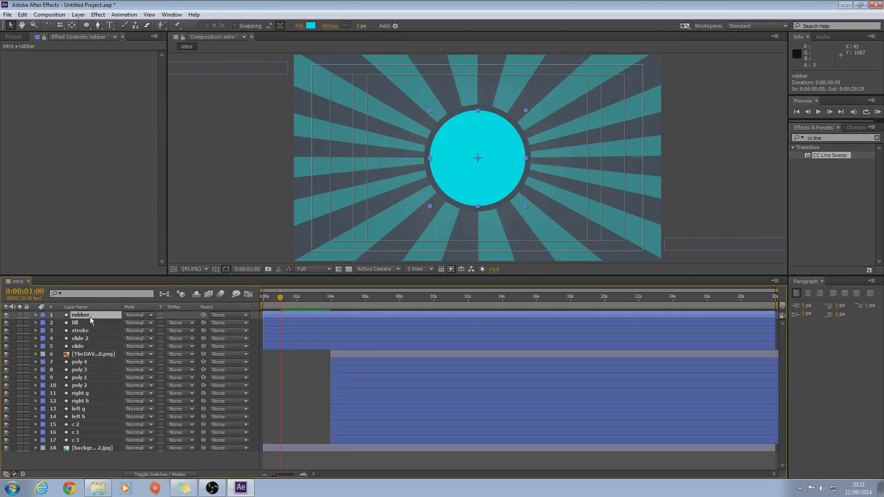
{"action": "key", "text": "s"}
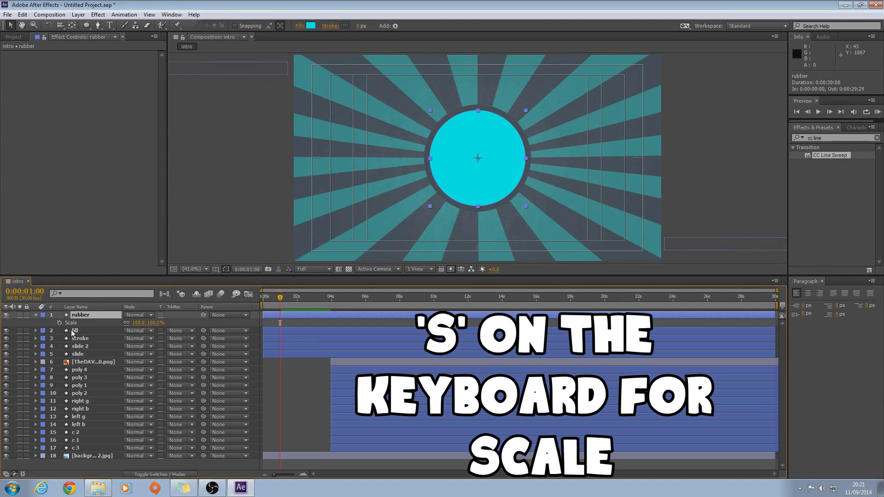
{"action": "left_click", "coordinate": [60, 322]}
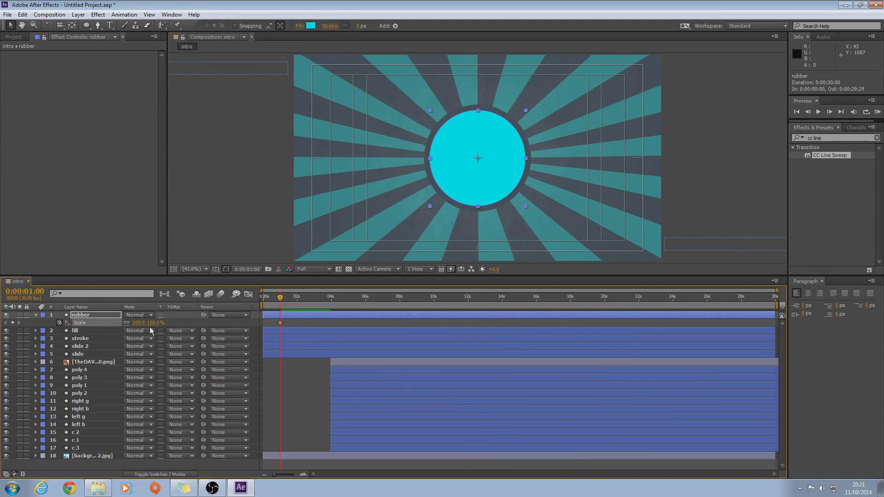
{"action": "left_click", "coordinate": [138, 323]}
{"action": "left_click", "coordinate": [241, 234]}
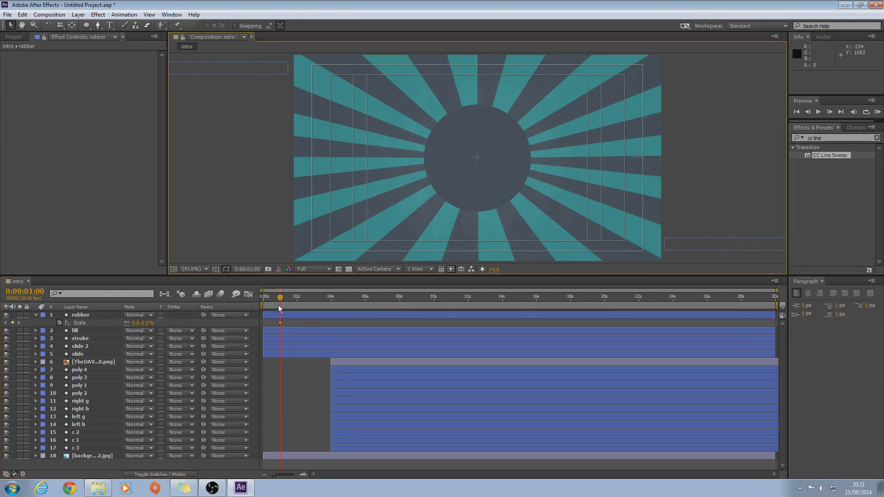
Move the rubber layer's 0% scale keyframe to 0:00:00:28.
{"action": "mouse_move", "coordinate": [280, 298]}
{"action": "left_mouse_down"}
{"action": "mouse_move", "coordinate": [263, 298]}
{"action": "mouse_move", "coordinate": [277, 298]}
{"action": "left_mouse_up"}
{"action": "key", "text": "space"}
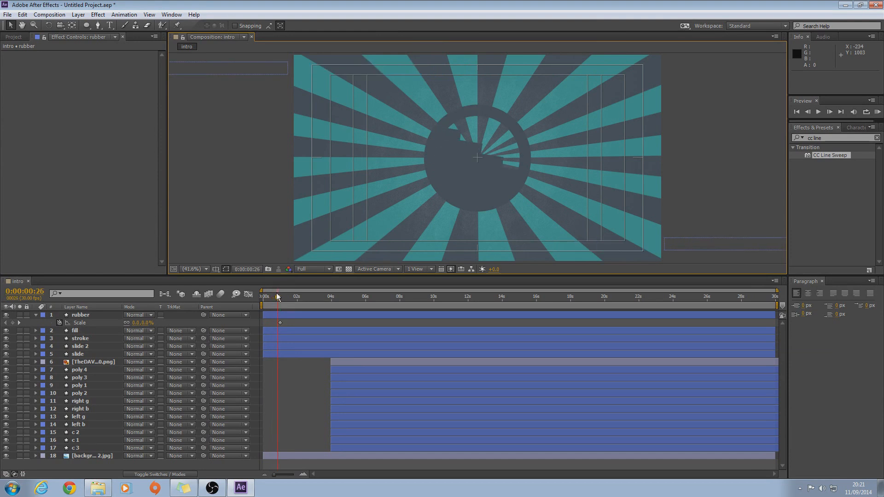
{"action": "left_click", "coordinate": [279, 324]}
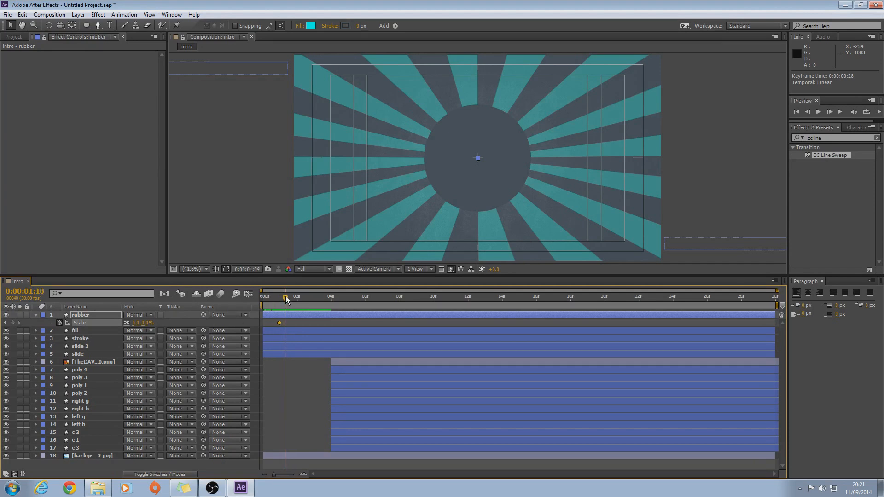
Keyframe the rubber layer's scale at 144% at 0:00:01:12 and paste a copy of its 0% keyframe at 0:00:01:25.
{"action": "left_click_drag", "start_coordinate": [139, 324], "coordinate": [208, 319]}
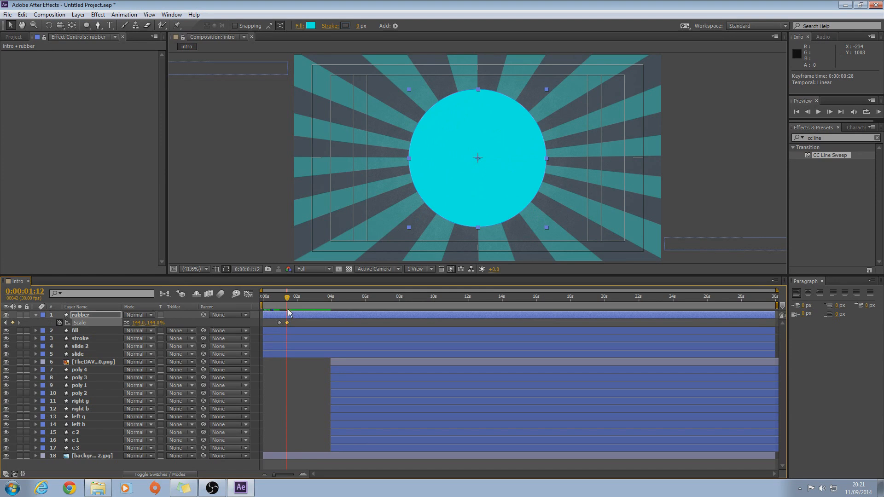
{"action": "left_click_drag", "start_coordinate": [288, 301], "coordinate": [295, 300]}
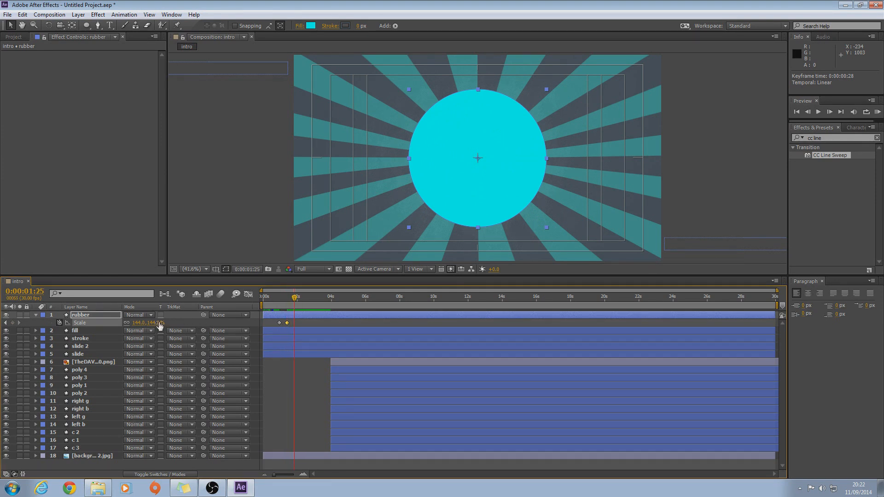
{"action": "left_click", "coordinate": [278, 323]}
{"action": "key", "text": "ctrl+c"}
{"action": "key", "text": "ctrl+v"}
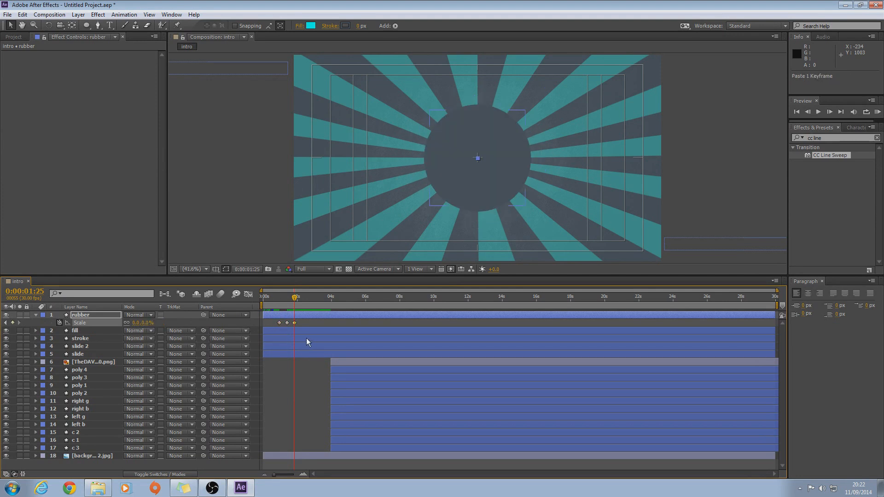
Add 100% opacity keyframes to the fill and stroke layers at 0:00:01:10, while the cyan circle covers them.
{"action": "mouse_move", "coordinate": [298, 300]}
{"action": "left_mouse_down"}
{"action": "mouse_move", "coordinate": [252, 299]}
{"action": "mouse_move", "coordinate": [296, 297]}
{"action": "mouse_move", "coordinate": [283, 299]}
{"action": "left_mouse_up"}
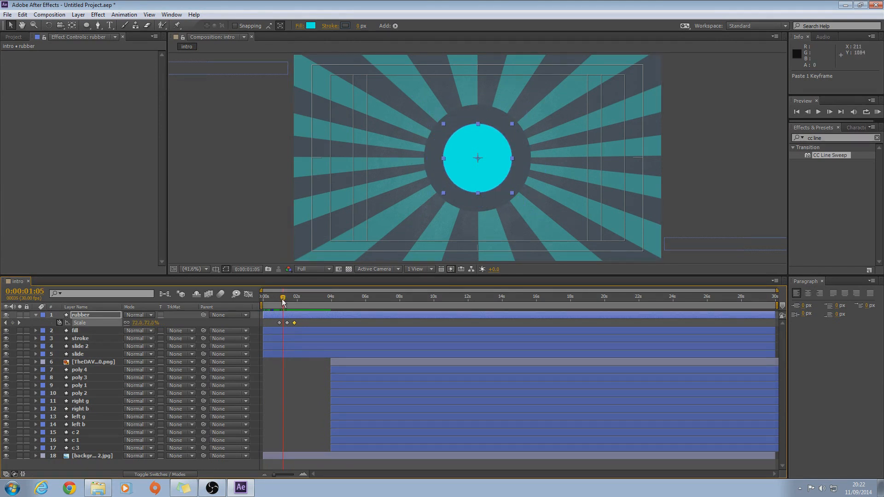
{"action": "left_click_drag", "start_coordinate": [281, 300], "coordinate": [285, 298]}
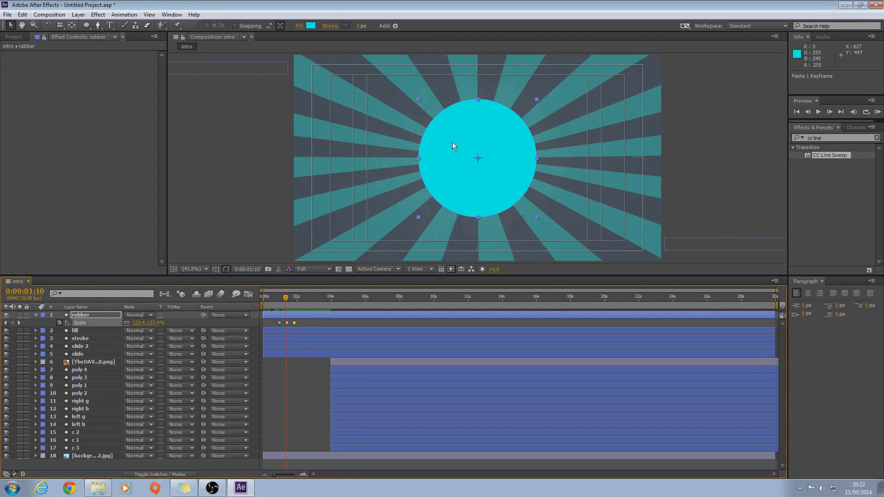
{"action": "left_click_drag", "start_coordinate": [288, 299], "coordinate": [282, 298]}
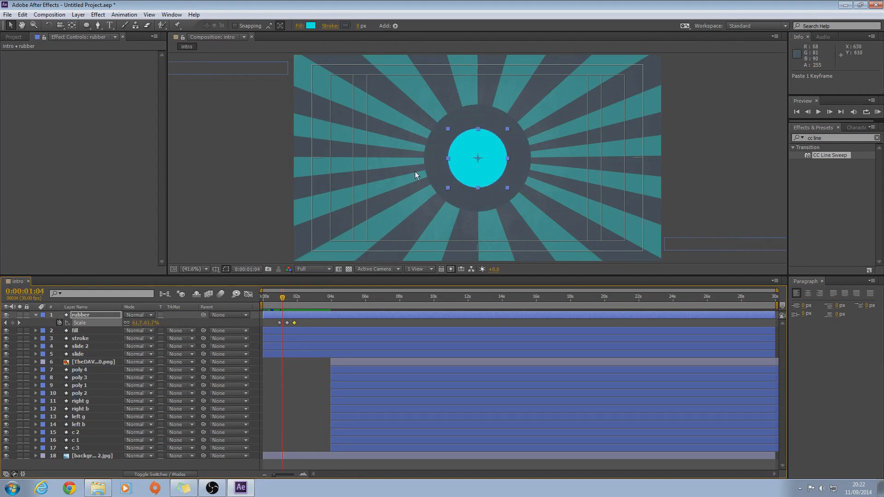
{"action": "left_click_drag", "start_coordinate": [282, 298], "coordinate": [286, 294]}
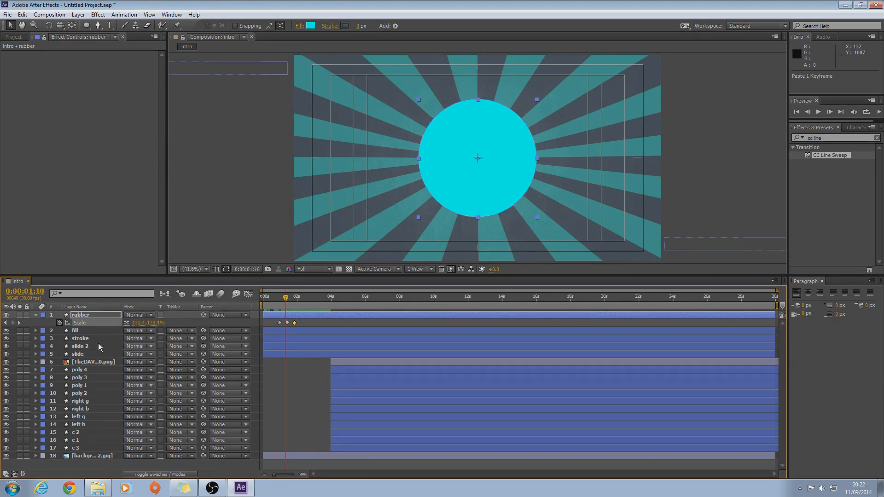
{"action": "left_click", "coordinate": [76, 331]}
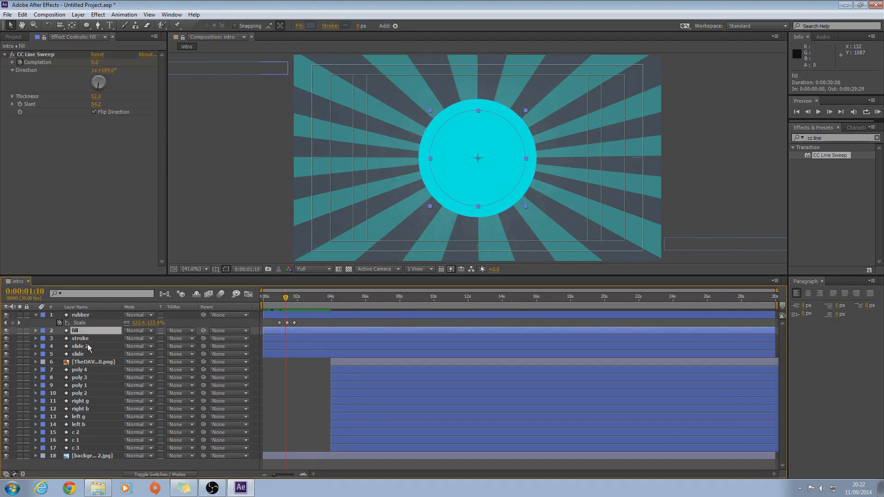
{"action": "left_click", "coordinate": [84, 339], "text": "ctrl"}
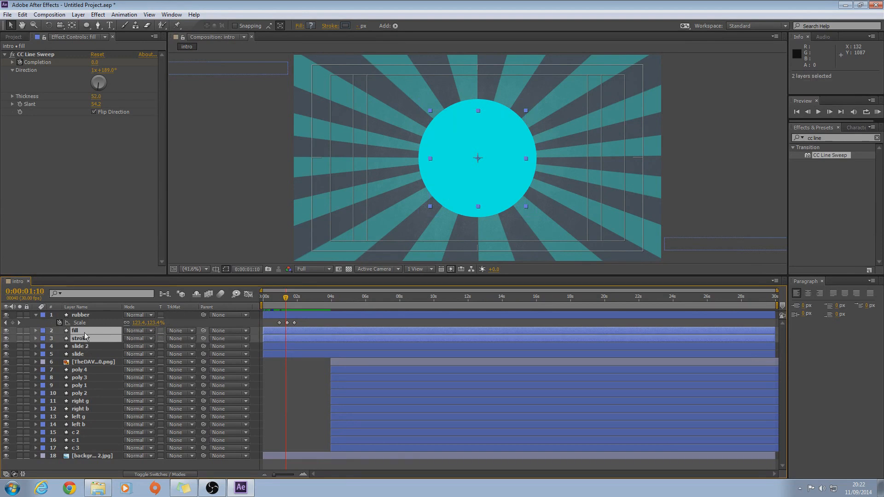
{"action": "key", "text": "t"}
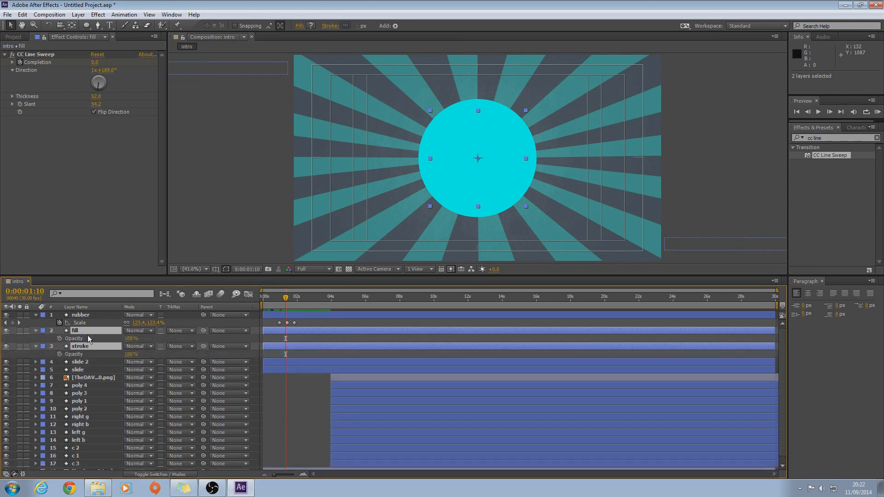
{"action": "left_click", "coordinate": [59, 339]}
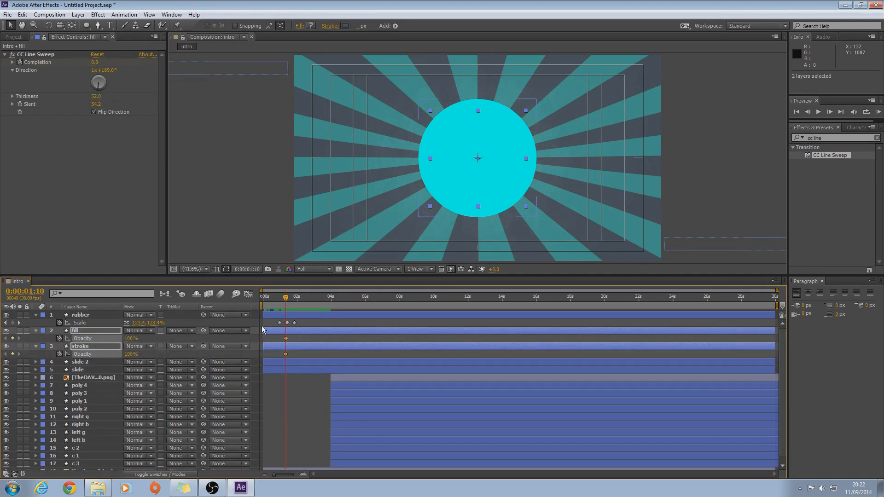
Set the opacity of the fill and stroke layers to 0% at 0:00:01:13.
{"action": "left_click", "coordinate": [287, 298]}
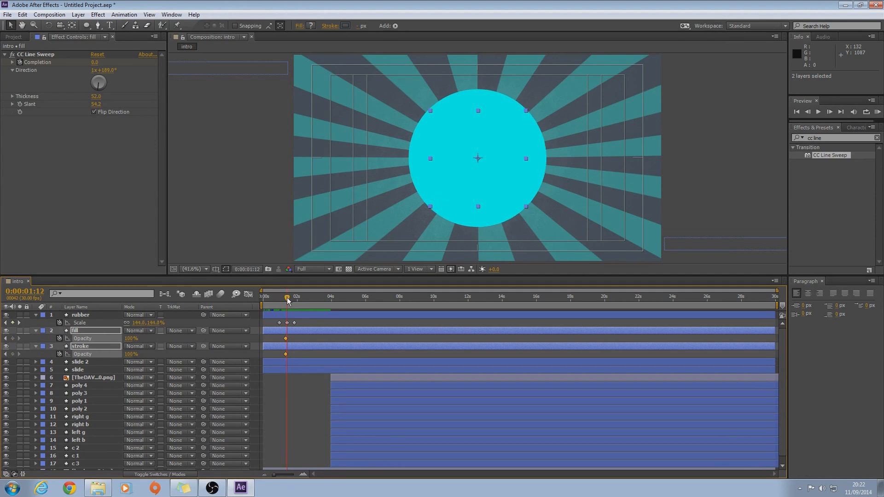
{"action": "left_click_drag", "start_coordinate": [288, 299], "coordinate": [288, 300]}
{"action": "left_click_drag", "start_coordinate": [134, 341], "coordinate": [85, 352]}
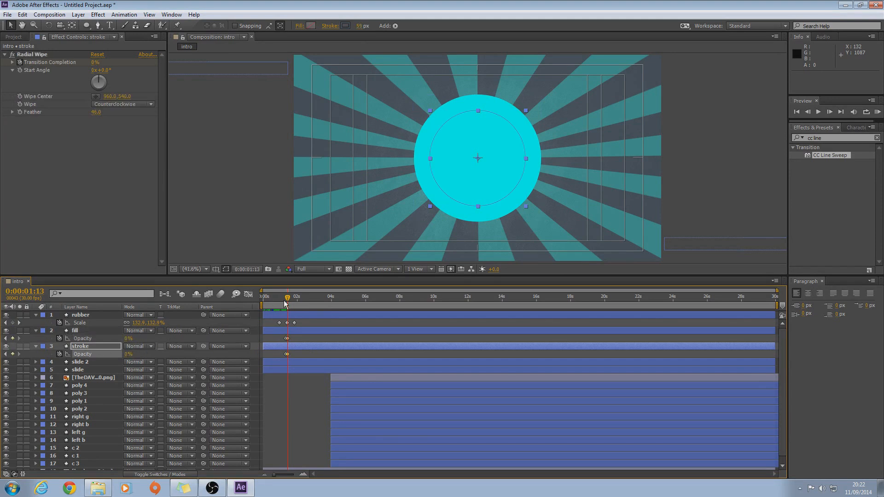
Run a RAM preview from the start of the composition to check the scaling circle.
{"action": "left_click_drag", "start_coordinate": [286, 299], "coordinate": [235, 292]}
{"action": "left_click", "coordinate": [877, 112]}
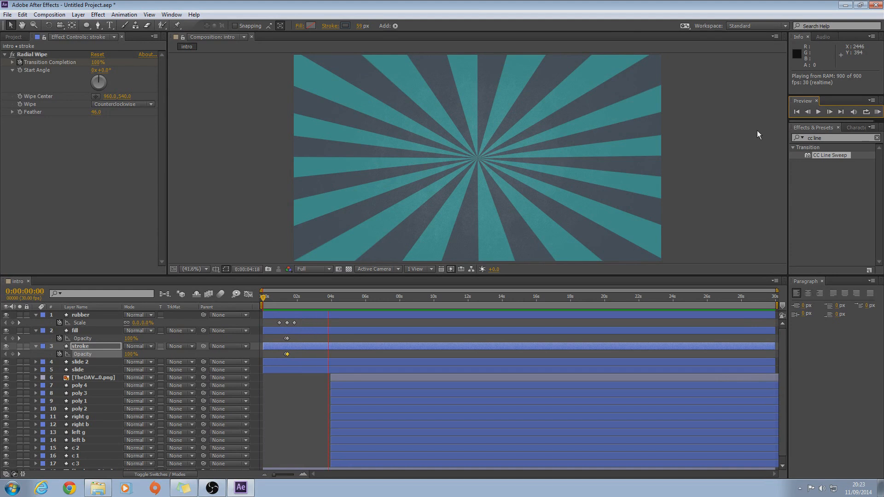
{"action": "key", "text": "space"}
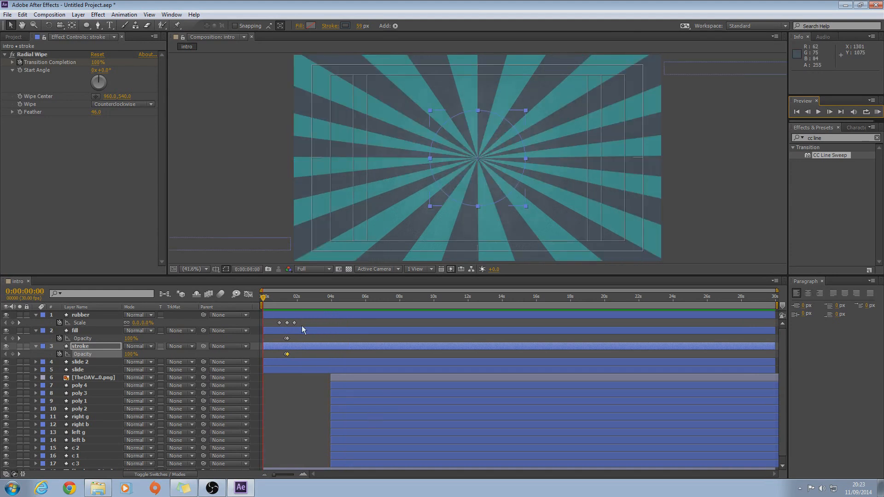
Collapse the keyframed layer properties and the Radial Wipe settings, and move the current time to 0:00:01:15.
{"action": "left_click_drag", "start_coordinate": [264, 297], "coordinate": [285, 296]}
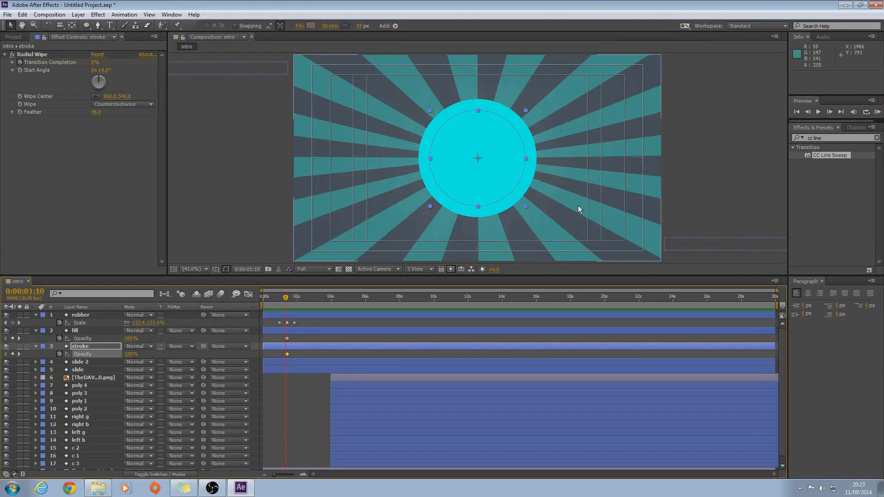
{"action": "left_click", "coordinate": [261, 165]}
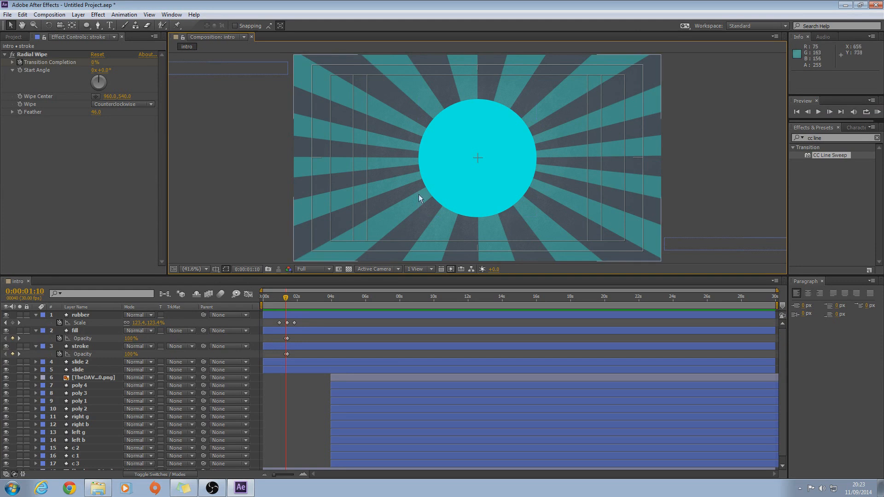
{"action": "key", "text": "u"}
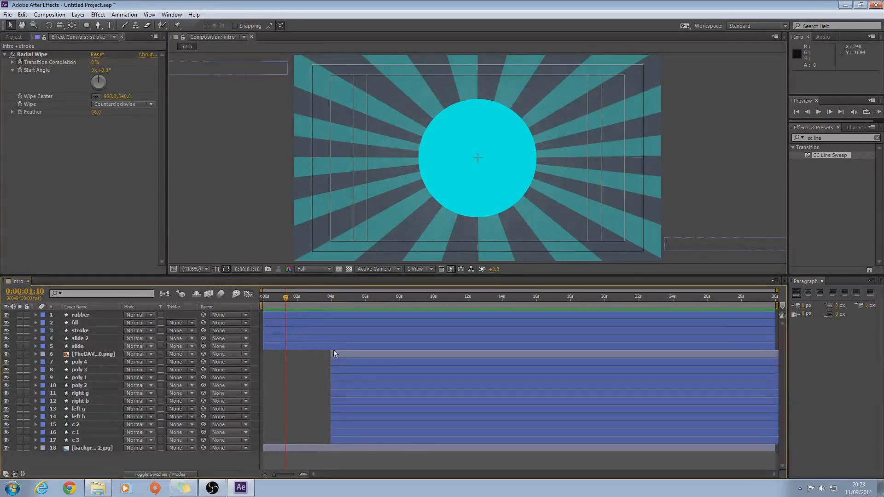
{"action": "mouse_move", "coordinate": [289, 297]}
{"action": "left_mouse_down"}
{"action": "mouse_move", "coordinate": [276, 297]}
{"action": "mouse_move", "coordinate": [290, 295]}
{"action": "left_mouse_up"}
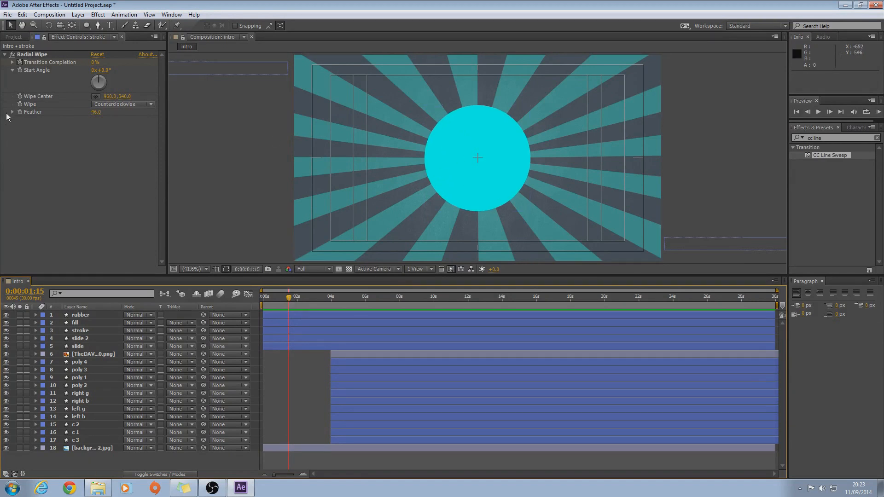
{"action": "left_click", "coordinate": [4, 55]}
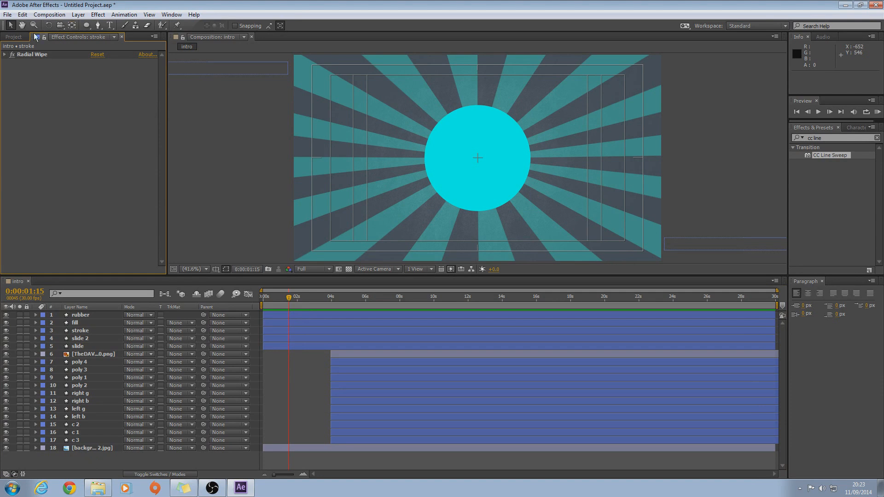
Draw a near-vertical line with the Pen tool from just above the circle's center to the composition's upper edge.
{"action": "left_click", "coordinate": [97, 26]}
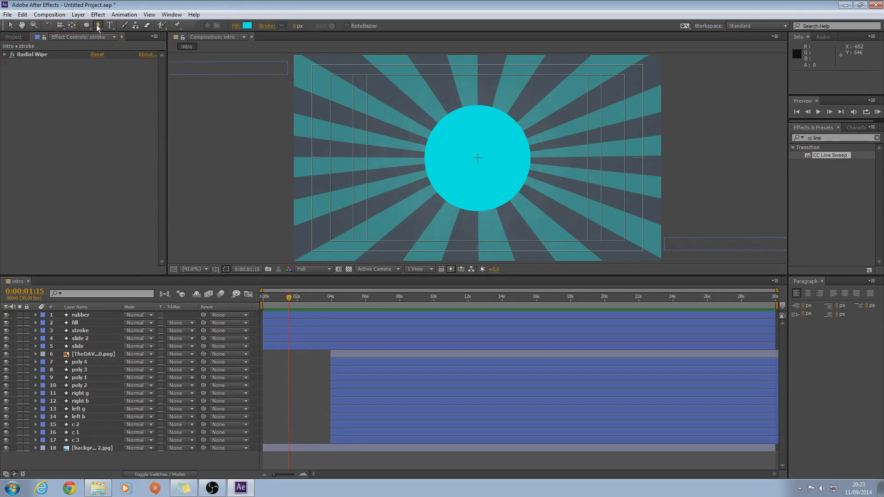
{"action": "left_click", "coordinate": [477, 145]}
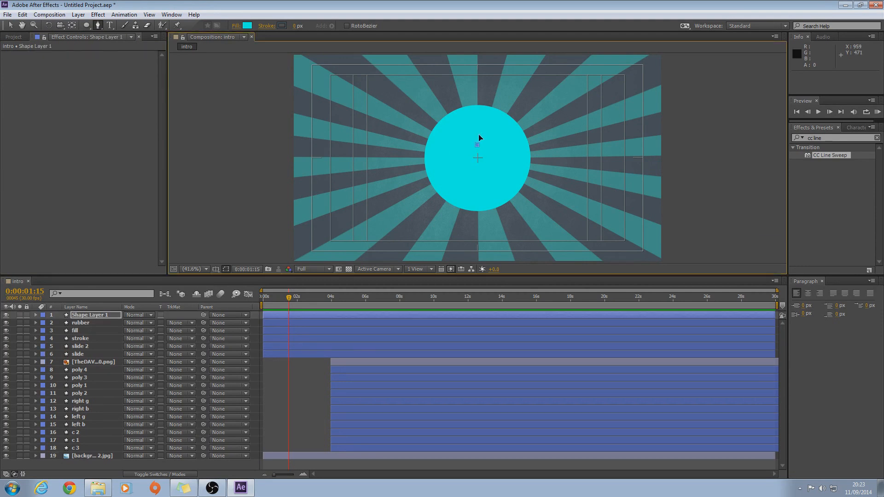
{"action": "left_click", "coordinate": [476, 58]}
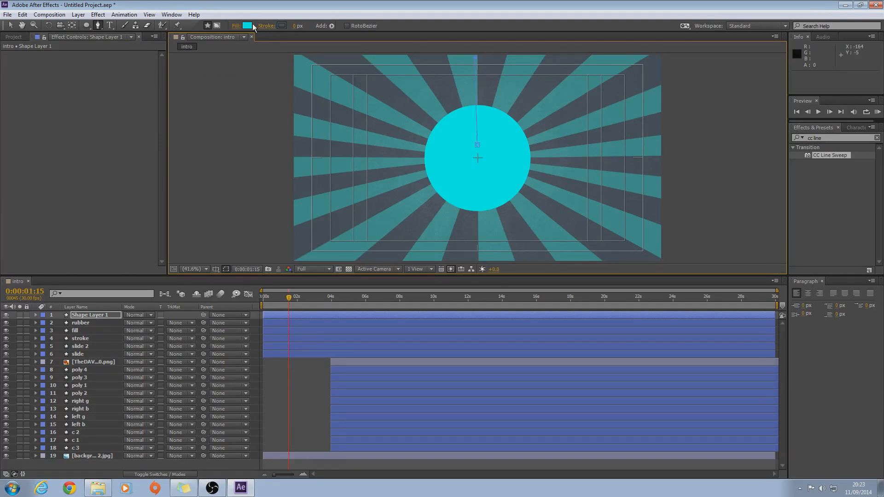
Remove the new line's fill and set its stroke width to 29 px.
{"action": "left_click", "coordinate": [237, 26]}
{"action": "left_click", "coordinate": [396, 218]}
{"action": "left_click", "coordinate": [421, 271]}
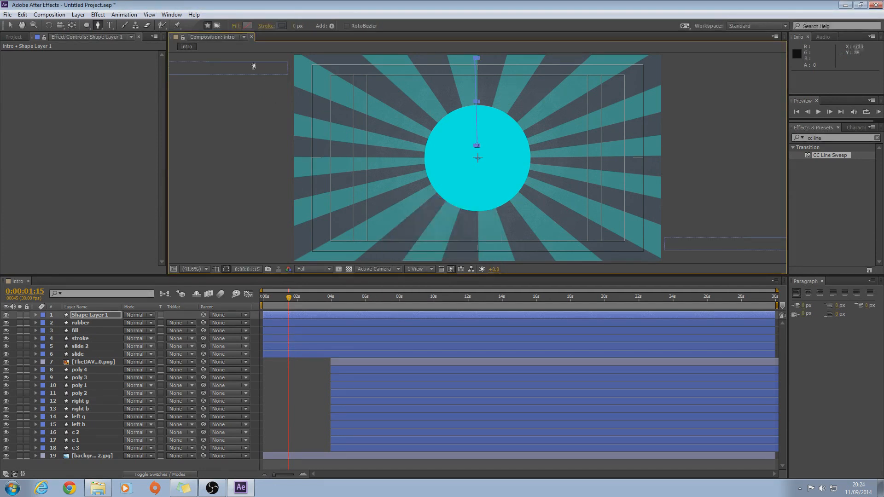
{"action": "mouse_move", "coordinate": [297, 26]}
{"action": "left_mouse_down"}
{"action": "mouse_move", "coordinate": [315, 21]}
{"action": "mouse_move", "coordinate": [301, 25]}
{"action": "left_mouse_up"}
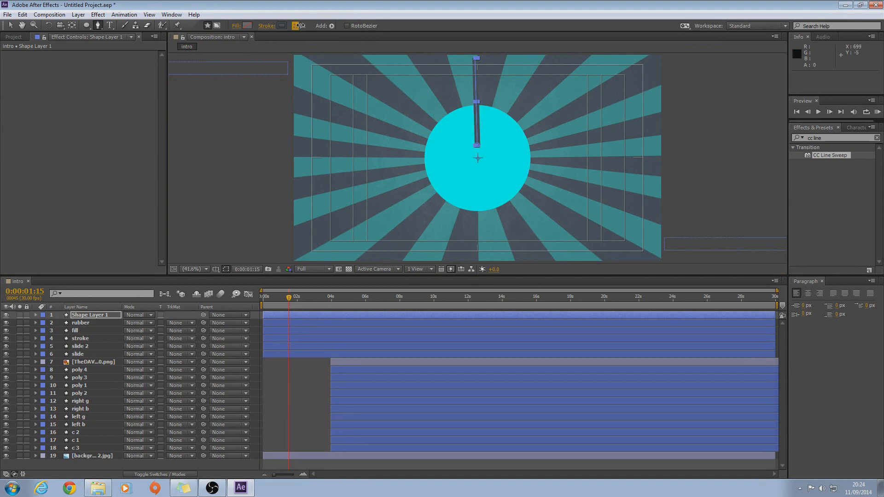
{"action": "left_click", "coordinate": [263, 101]}
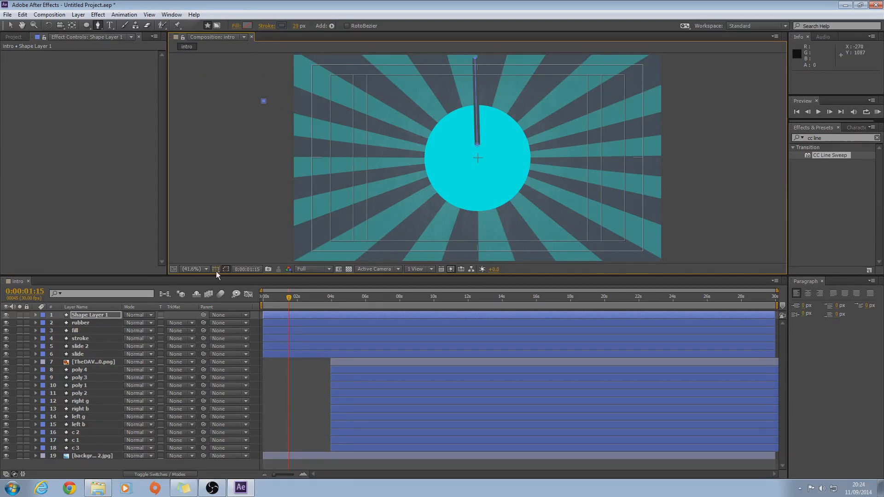
Hide the title and action safe guides and switch to the Selection tool.
{"action": "left_click", "coordinate": [216, 270]}
{"action": "left_click", "coordinate": [244, 280]}
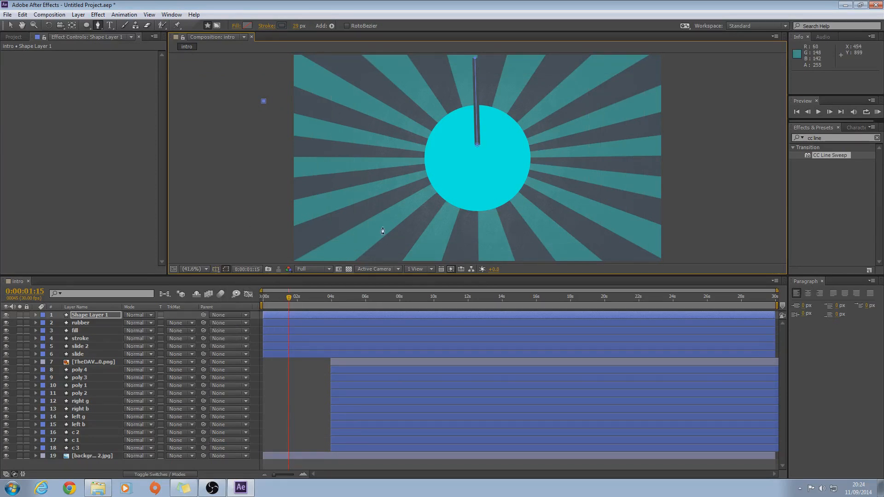
{"action": "key", "text": "v"}
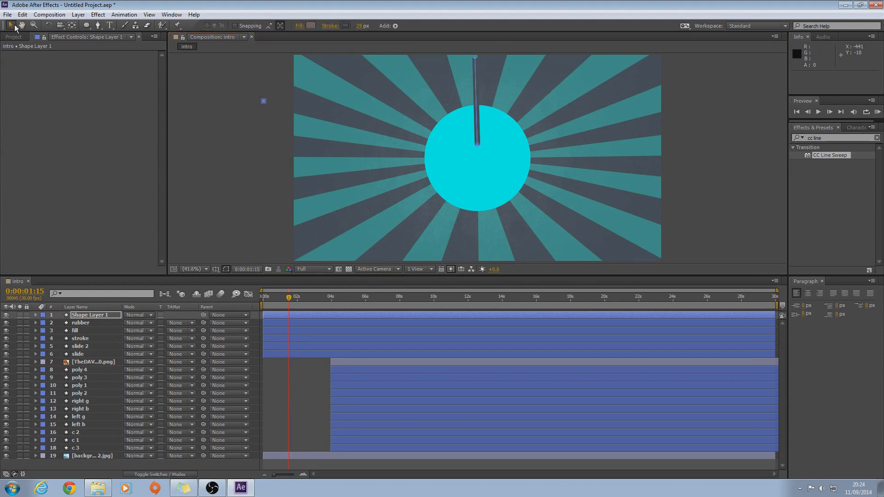
Remove the stray path point outside the composition's left edge and deselect the line's layer.
{"action": "left_click", "coordinate": [264, 104]}
{"action": "double_click", "coordinate": [263, 102]}
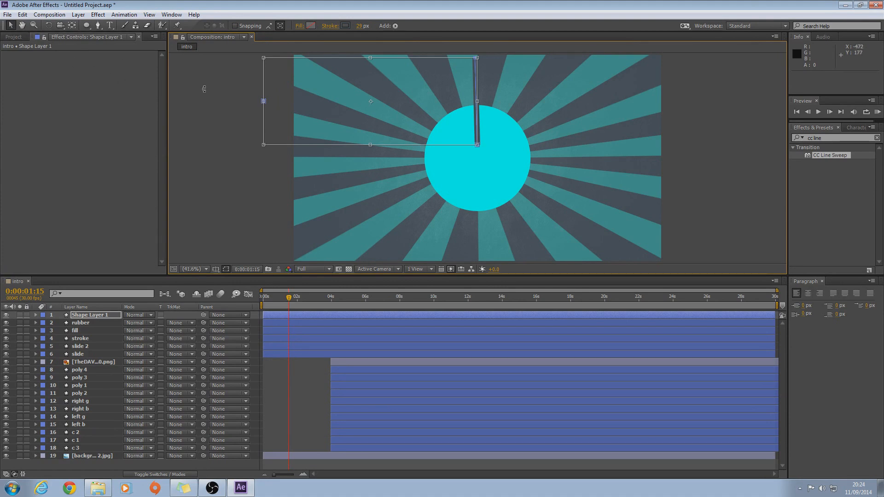
{"action": "key", "text": "ctrl+z"}
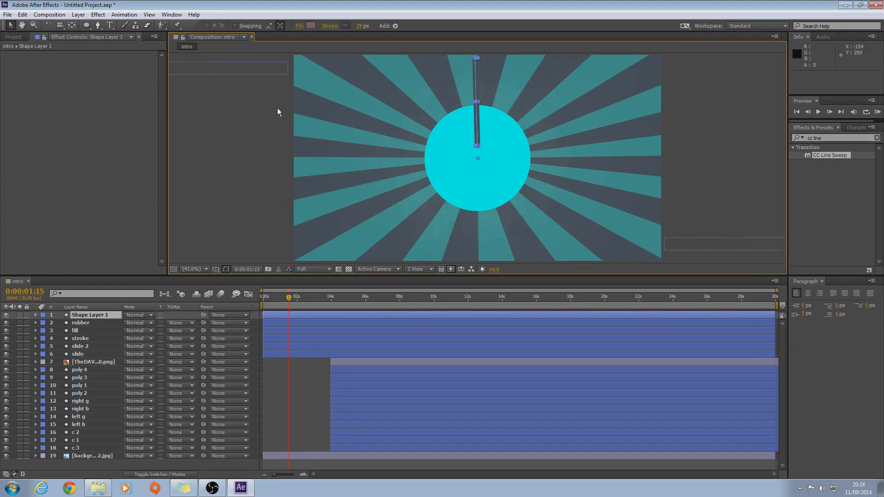
{"action": "left_click", "coordinate": [270, 149]}
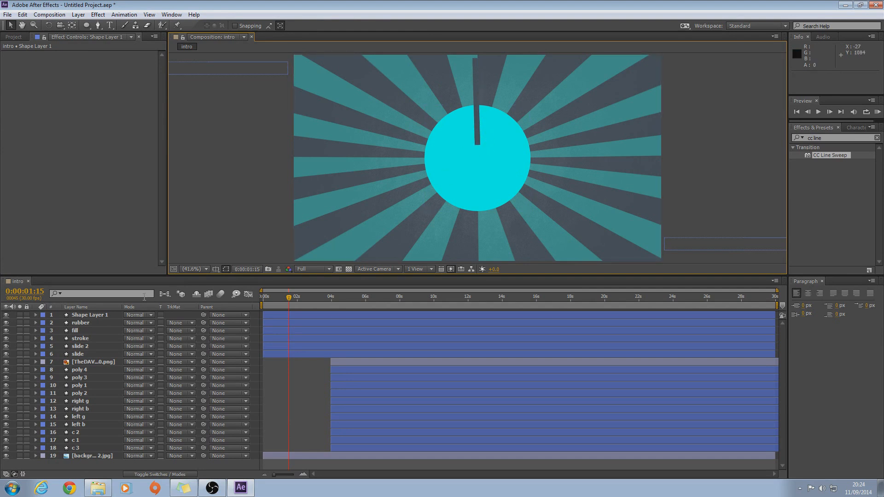
Rename the line's layer from Shape Layer 1 to burst.
{"action": "left_click", "coordinate": [89, 316]}
{"action": "key", "text": "Return"}
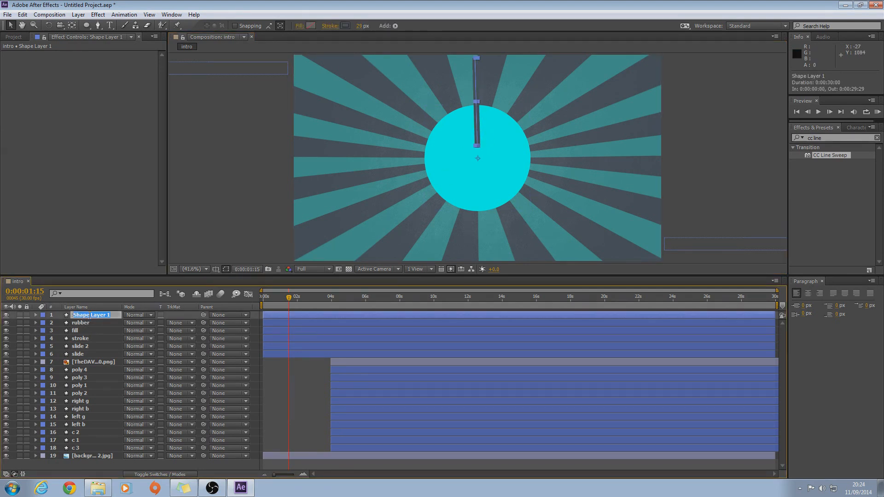
{"action": "key", "text": "BackSpace"}
{"action": "left_click", "coordinate": [102, 245]}
{"action": "left_click", "coordinate": [86, 315]}
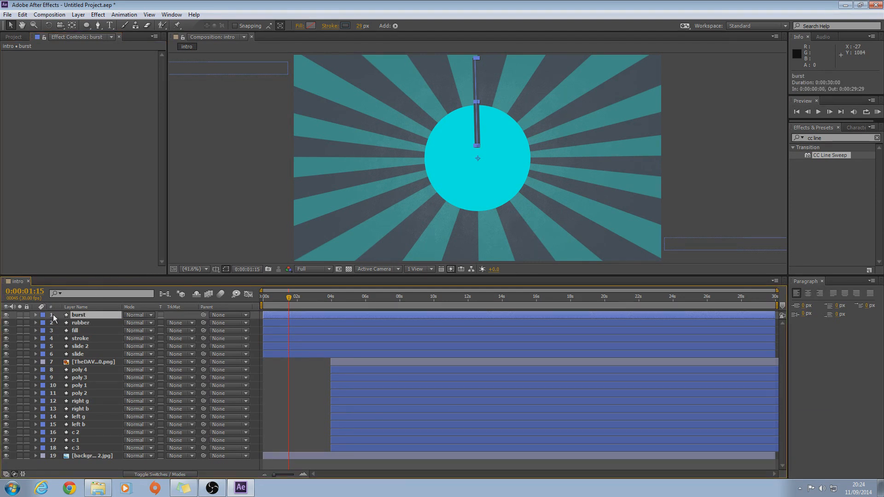
Delete the extra Shape 2 group from the burst layer's contents.
{"action": "left_click", "coordinate": [36, 315]}
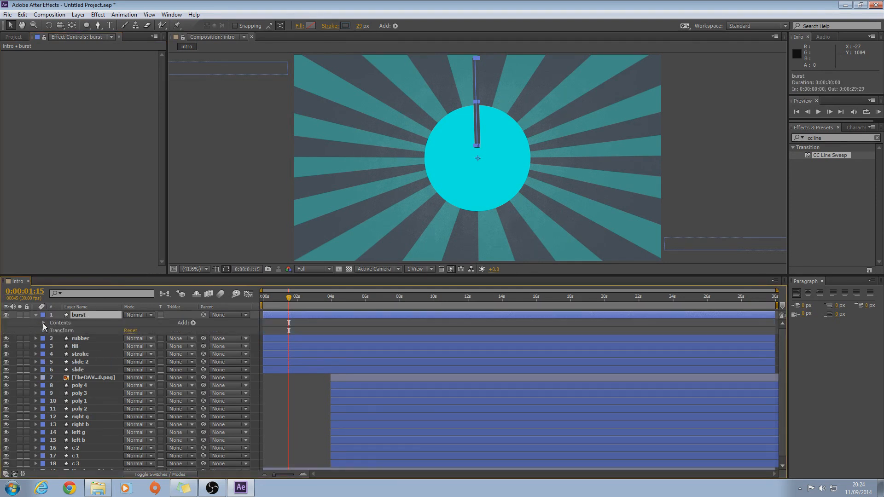
{"action": "left_click", "coordinate": [44, 323]}
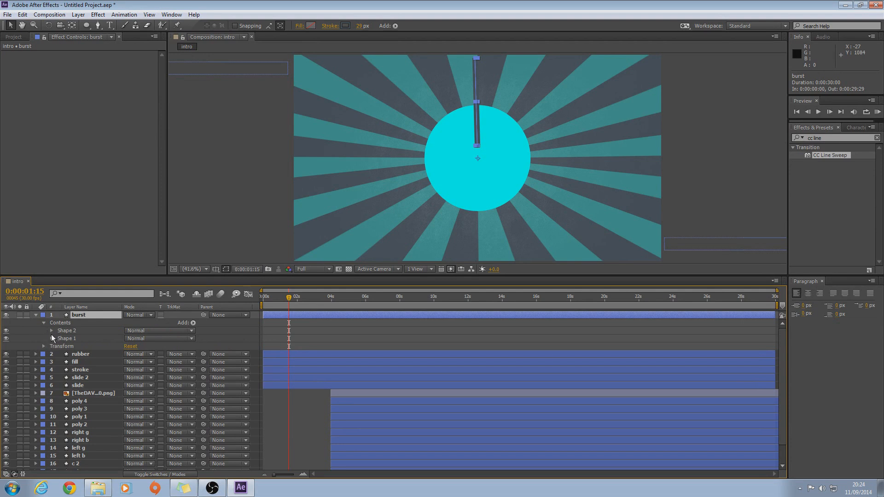
{"action": "left_click", "coordinate": [52, 339]}
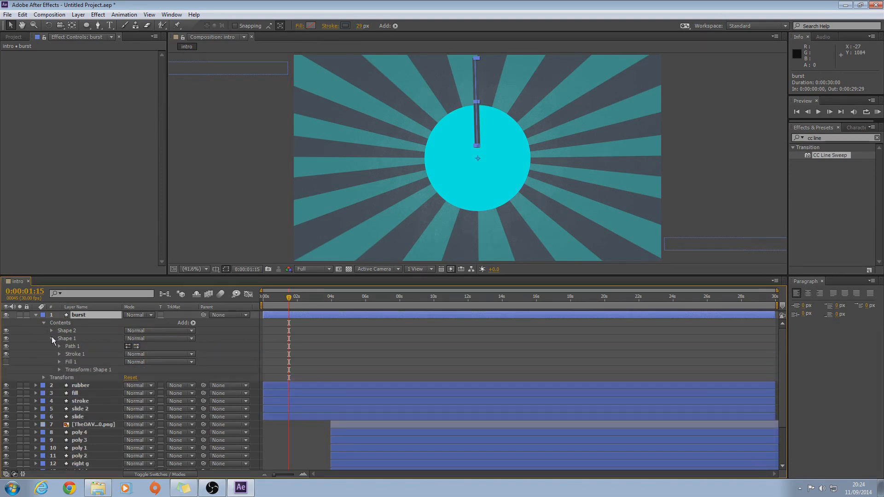
{"action": "left_click", "coordinate": [52, 338]}
{"action": "left_click", "coordinate": [64, 339]}
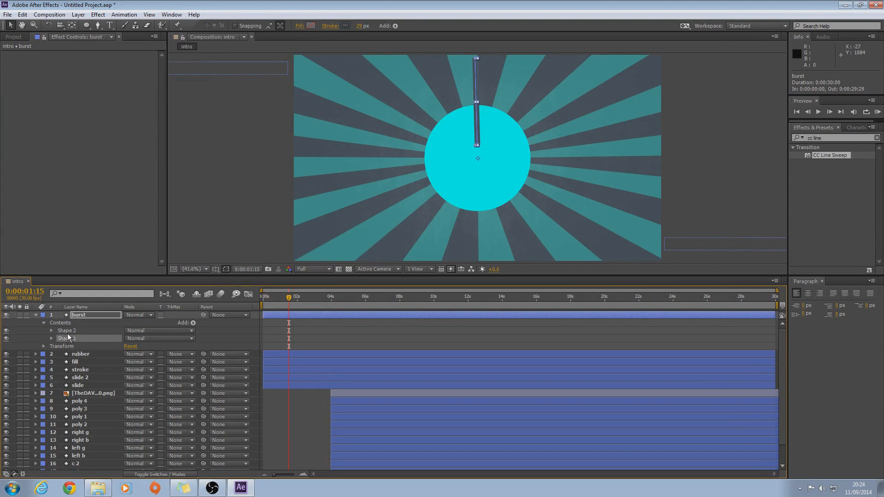
{"action": "left_click", "coordinate": [67, 331]}
{"action": "key", "text": "Delete"}
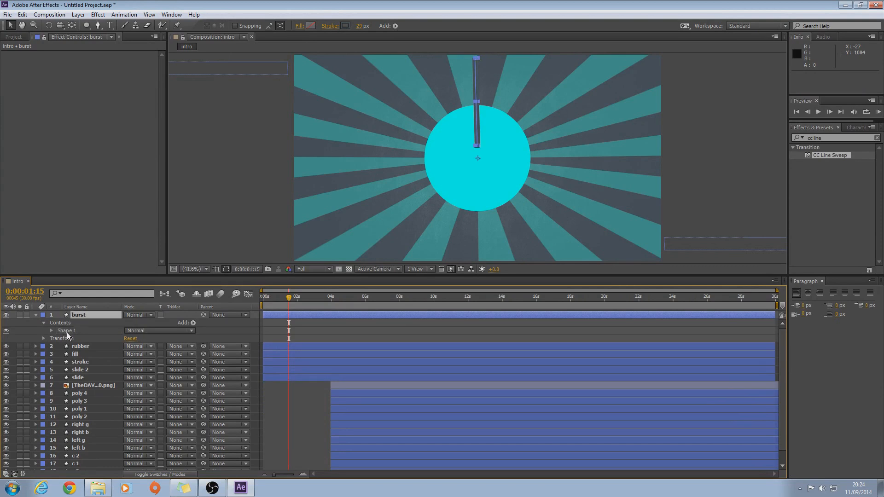
Set the line cap of Shape 1's stroke in the burst layer to Round Cap.
{"action": "left_click", "coordinate": [65, 333]}
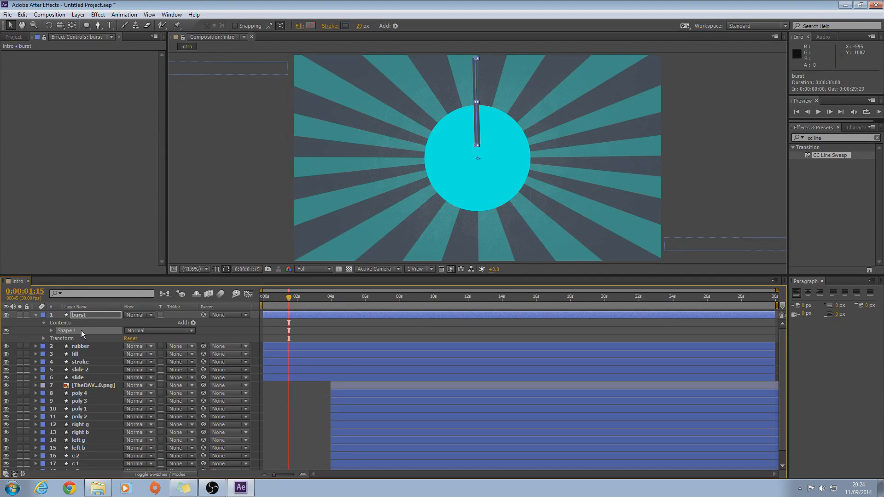
{"action": "left_click", "coordinate": [51, 331]}
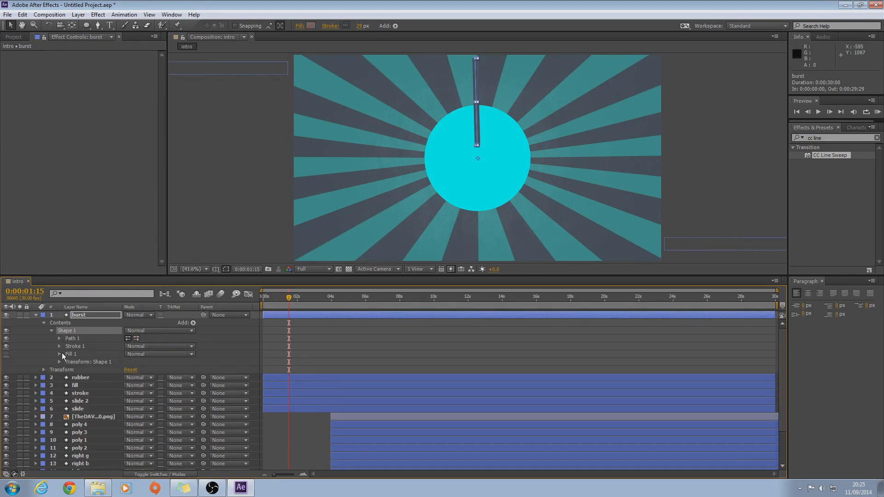
{"action": "left_click", "coordinate": [59, 347]}
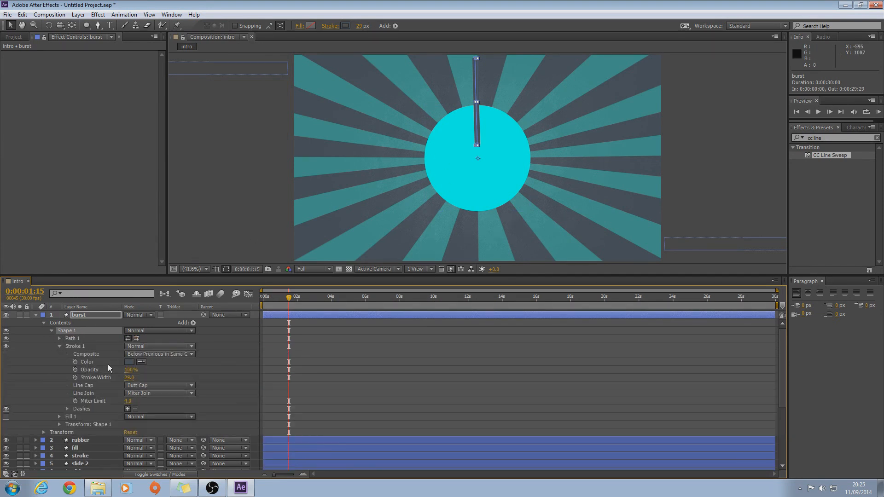
{"action": "left_click", "coordinate": [148, 387]}
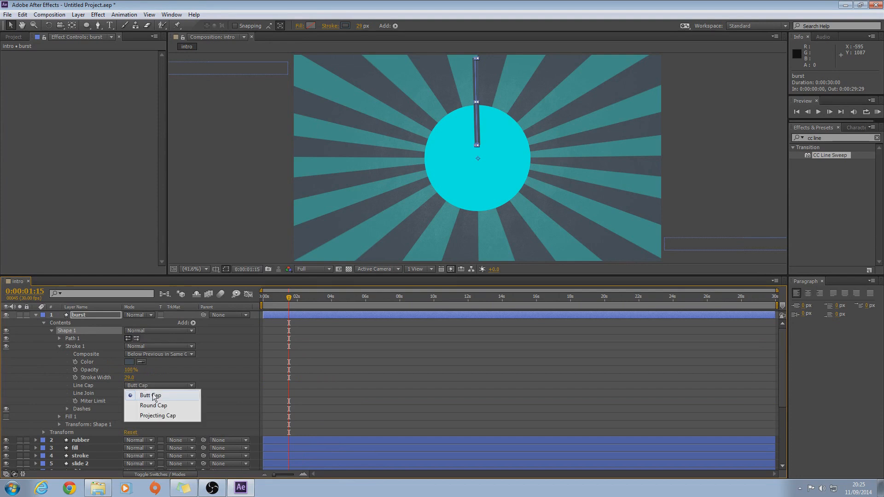
{"action": "left_click", "coordinate": [168, 405]}
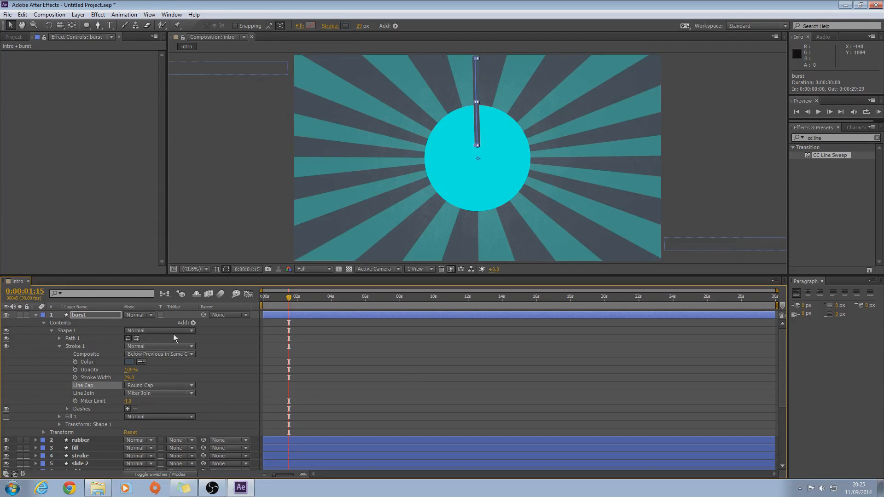
Add Trim Paths to Shape 1 of the burst layer and expand its settings.
{"action": "left_click", "coordinate": [192, 323]}
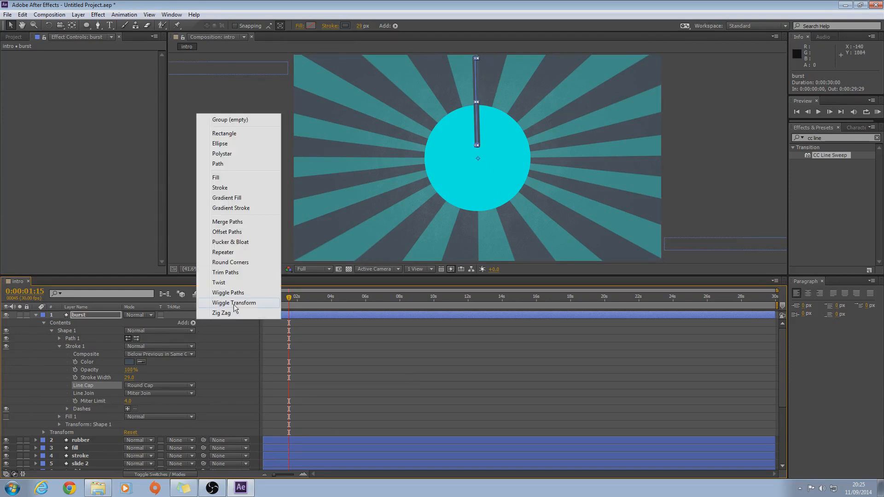
{"action": "left_click", "coordinate": [238, 274]}
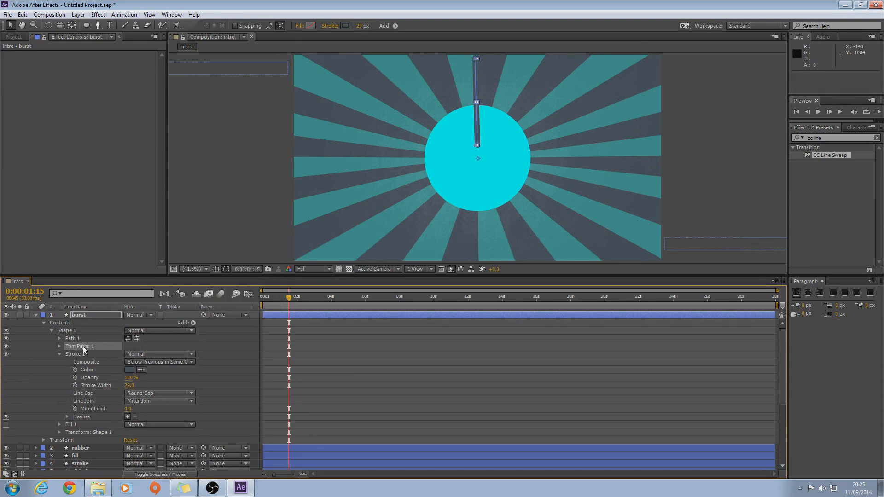
{"action": "left_click", "coordinate": [60, 347]}
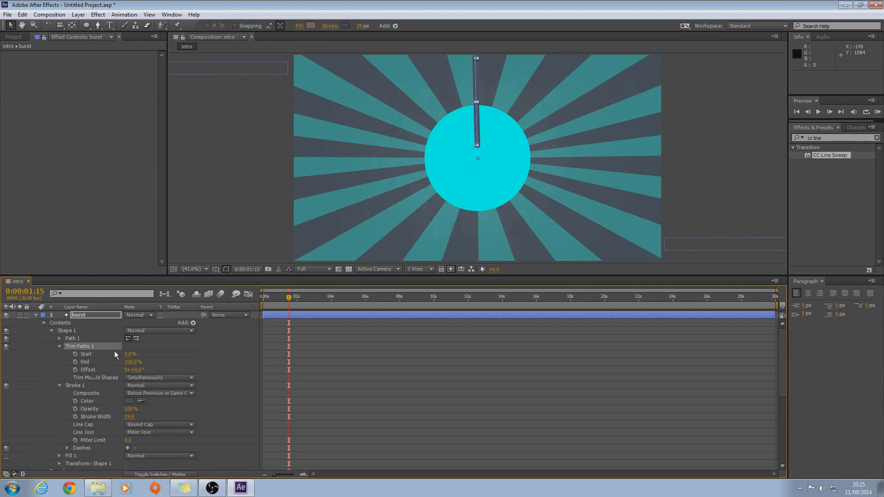
Enable keyframes for Trim Paths Start and End at 0:00:01:15, with Start set to 100%.
{"action": "left_click", "coordinate": [75, 355]}
{"action": "left_click", "coordinate": [75, 363]}
{"action": "left_click_drag", "start_coordinate": [129, 353], "coordinate": [237, 351]}
{"action": "left_click", "coordinate": [233, 357]}
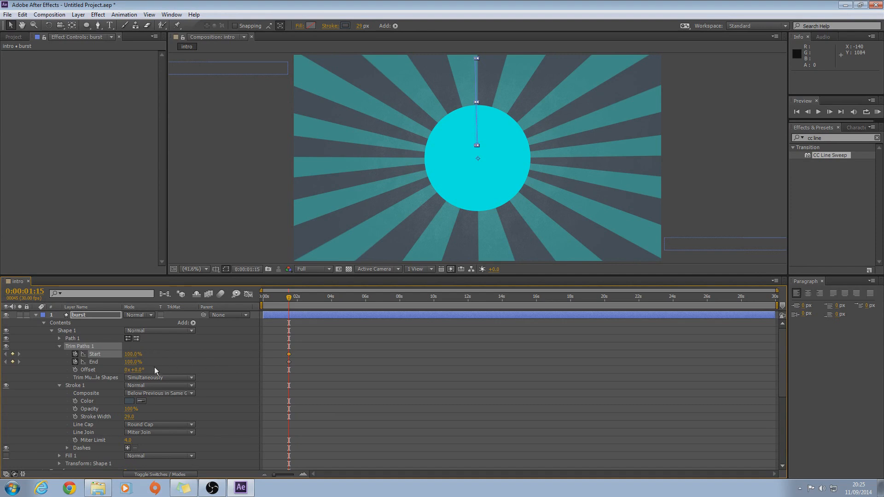
At 0:00:02:06, keyframe both Trim Paths Start and End at 0%.
{"action": "left_click_drag", "start_coordinate": [290, 298], "coordinate": [301, 302]}
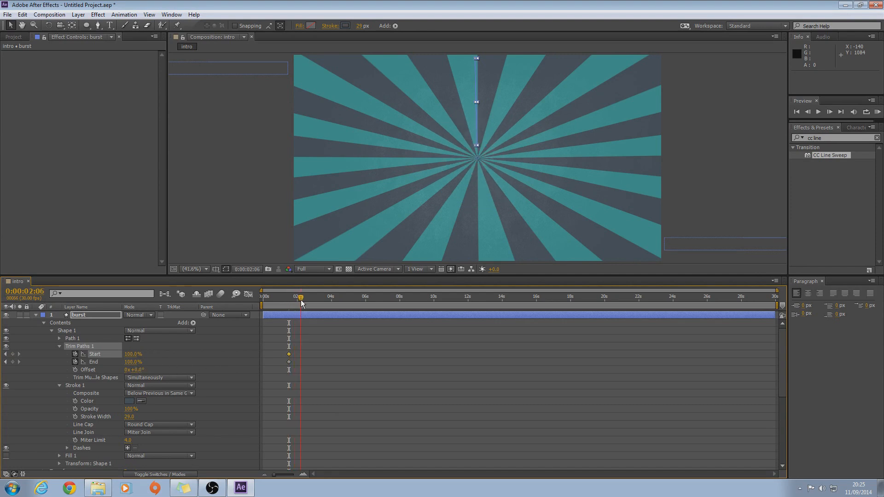
{"action": "mouse_move", "coordinate": [133, 354]}
{"action": "left_mouse_down"}
{"action": "mouse_move", "coordinate": [81, 359]}
{"action": "mouse_move", "coordinate": [76, 372]}
{"action": "left_mouse_up"}
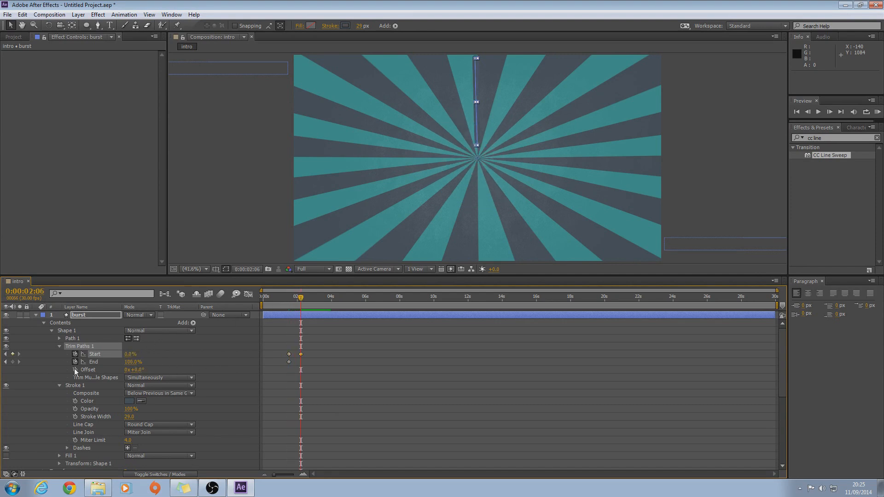
{"action": "left_click_drag", "start_coordinate": [132, 363], "coordinate": [35, 357]}
Offset the Start keyframes to follow the End keyframes, and shift all Trim Paths keyframes earlier so the last sits at 0:00:01:25.
{"action": "left_click_drag", "start_coordinate": [276, 352], "coordinate": [307, 360]}
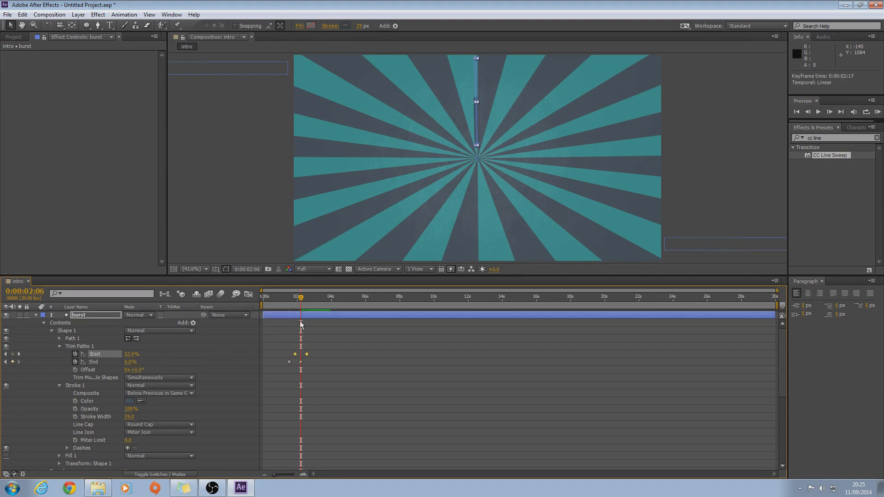
{"action": "mouse_move", "coordinate": [302, 299]}
{"action": "left_mouse_down"}
{"action": "mouse_move", "coordinate": [277, 297]}
{"action": "mouse_move", "coordinate": [295, 299]}
{"action": "left_mouse_up"}
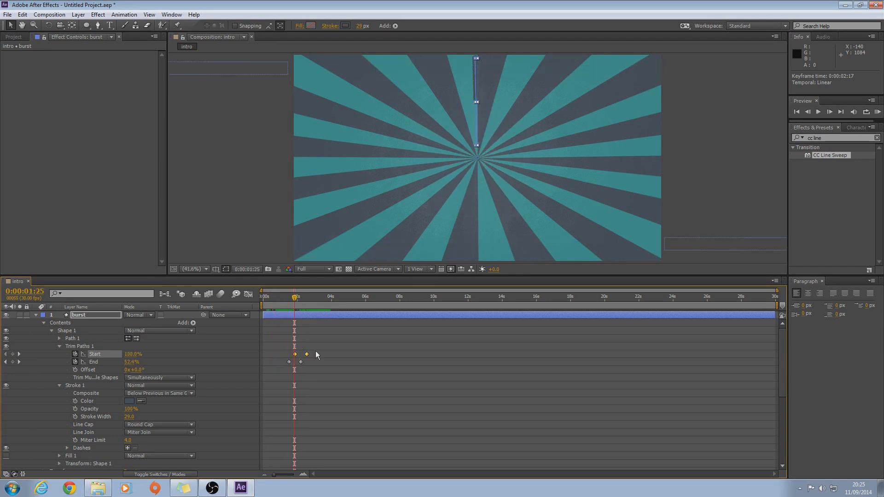
{"action": "mouse_move", "coordinate": [308, 354]}
{"action": "left_mouse_down"}
{"action": "mouse_move", "coordinate": [301, 364]}
{"action": "mouse_move", "coordinate": [271, 352]}
{"action": "mouse_move", "coordinate": [295, 355]}
{"action": "left_mouse_up"}
{"action": "left_click", "coordinate": [309, 348]}
{"action": "mouse_move", "coordinate": [295, 303]}
{"action": "left_mouse_down"}
{"action": "mouse_move", "coordinate": [258, 304]}
{"action": "mouse_move", "coordinate": [304, 318]}
{"action": "left_mouse_up"}
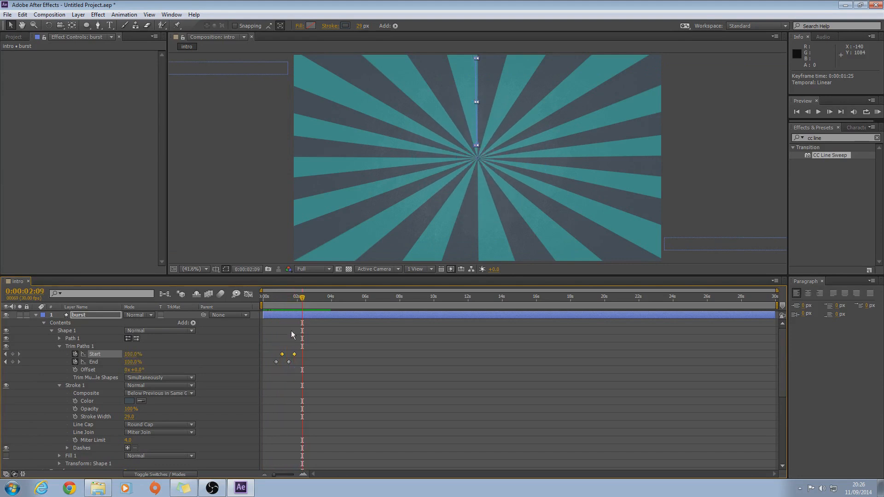
Add the expression index*360/26 to the burst layer's Rotation and collapse the layer's properties.
{"action": "left_click", "coordinate": [44, 323]}
{"action": "left_click", "coordinate": [44, 330]}
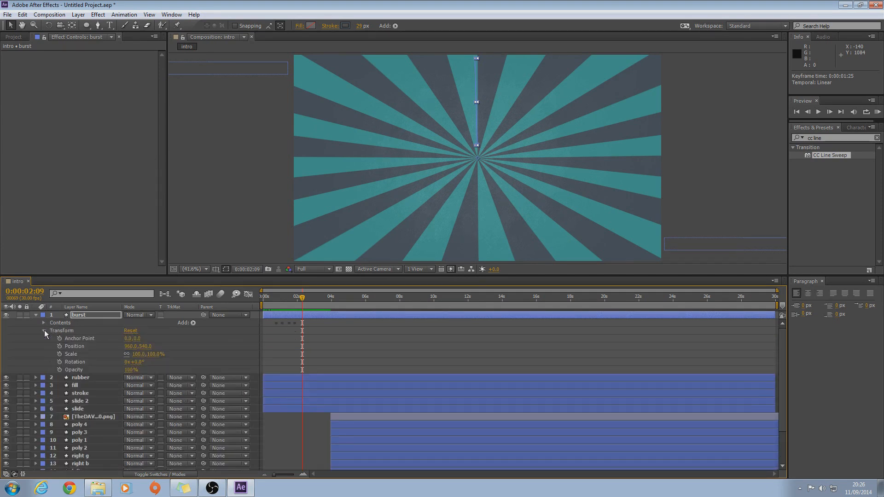
{"action": "left_click", "coordinate": [60, 363], "text": "alt"}
{"action": "key", "text": "BackSpace"}
{"action": "type", "text": "index*360/26"}
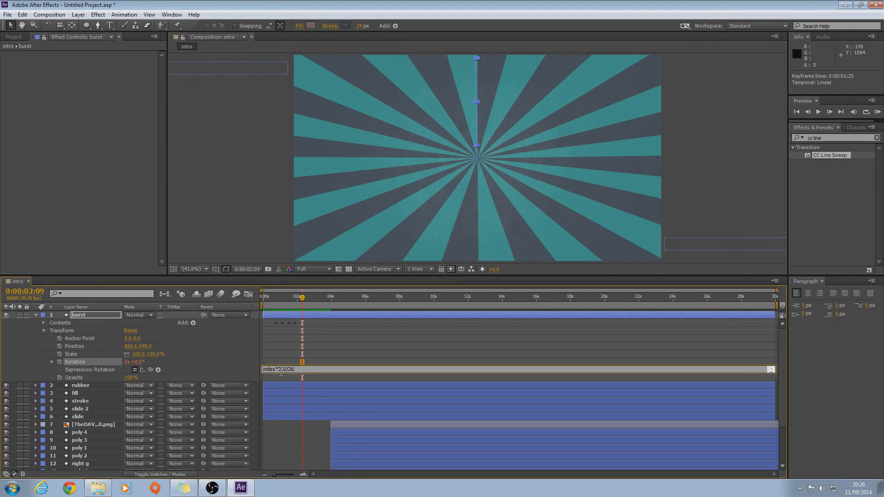
{"action": "left_click", "coordinate": [231, 358]}
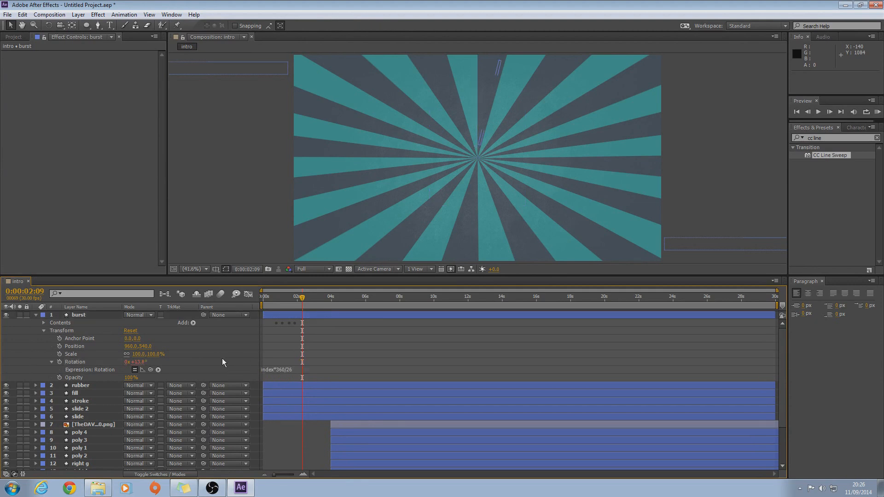
{"action": "left_click", "coordinate": [37, 316]}
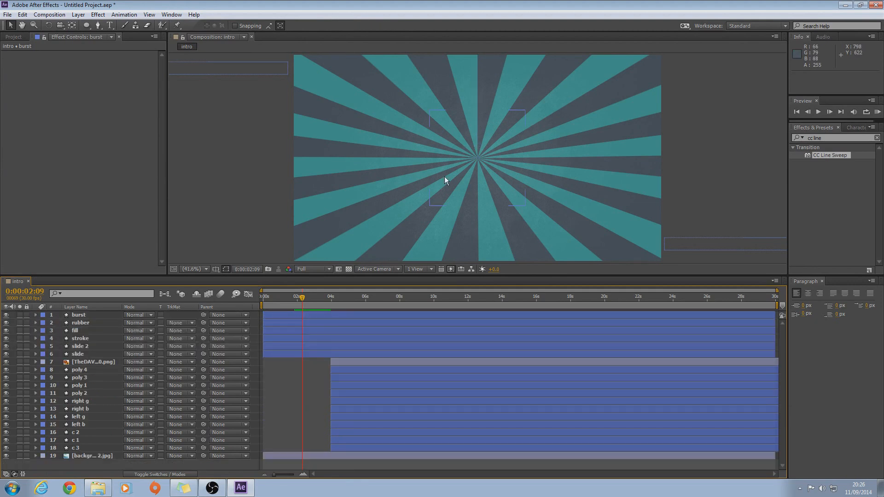
Move the current time to 0:00:00:25 and paste 25 copies of the burst layer, up to burst 26.
{"action": "left_click", "coordinate": [494, 76]}
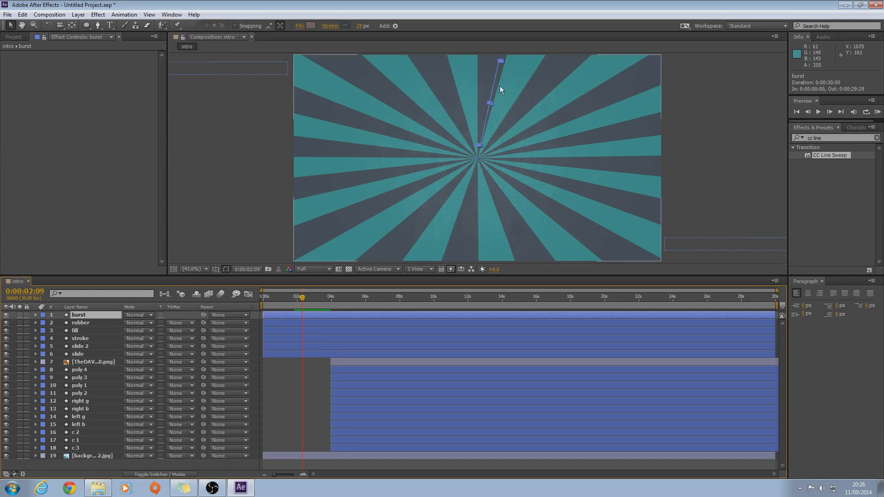
{"action": "mouse_move", "coordinate": [295, 297]}
{"action": "left_mouse_down"}
{"action": "mouse_move", "coordinate": [263, 297]}
{"action": "mouse_move", "coordinate": [292, 296]}
{"action": "mouse_move", "coordinate": [278, 297]}
{"action": "left_mouse_up"}
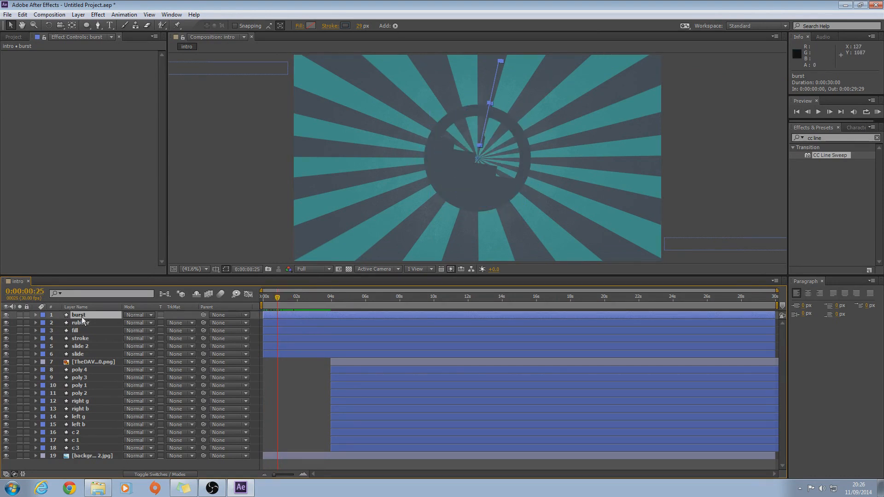
{"action": "key", "text": "ctrl+c"}
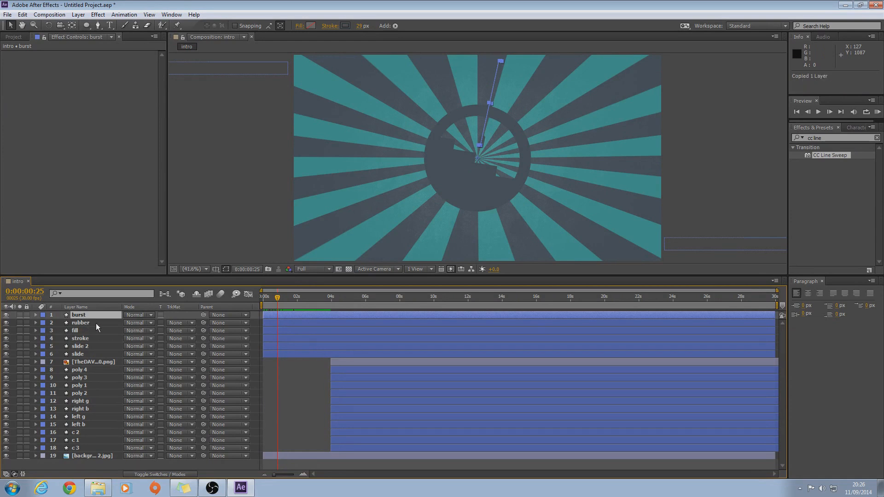
{"action": "key", "text": "ctrl+v"}
{"action": "key", "text": "ctrl+v"}
{"action": "key", "text": "ctrl+v"}
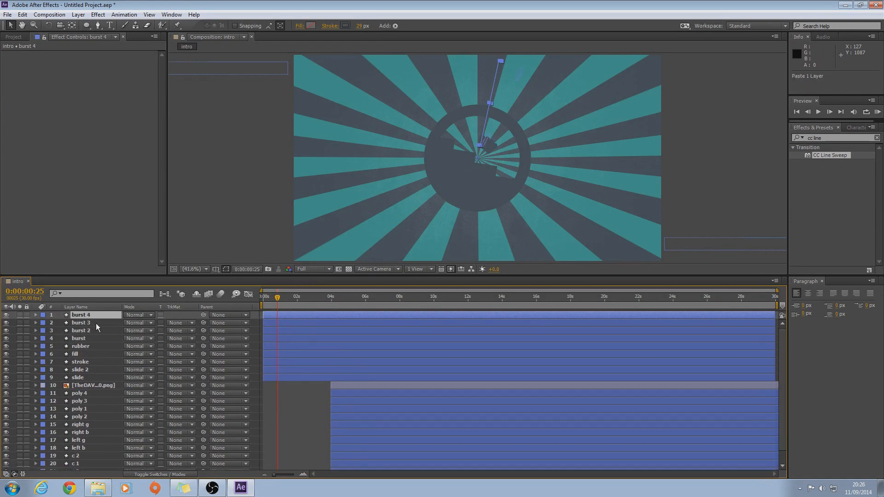
{"action": "key", "text": "ctrl+v"}
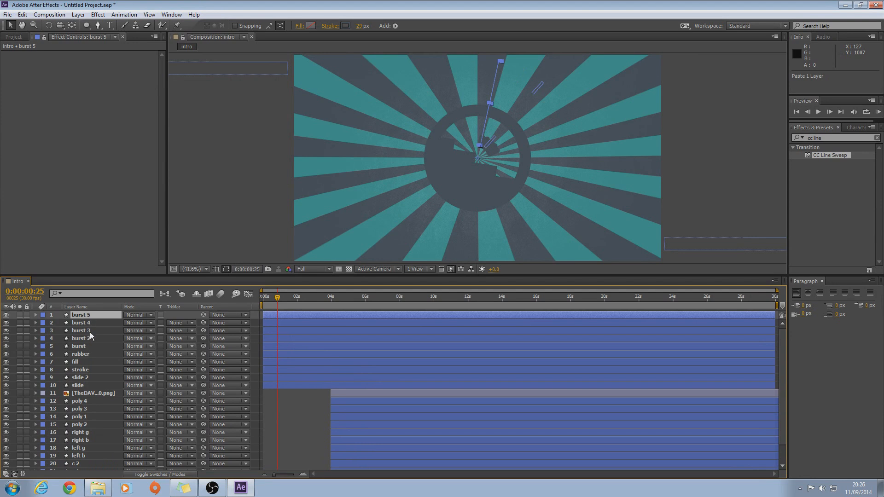
{"action": "key", "text": "ctrl+v"}
{"action": "key", "text": "ctrl+v"}
{"action": "key", "text": "ctrl+v"}
{"action": "key", "text": "ctrl+v"}
{"action": "key", "text": "ctrl+v"}
{"action": "key", "text": "ctrl+v"}
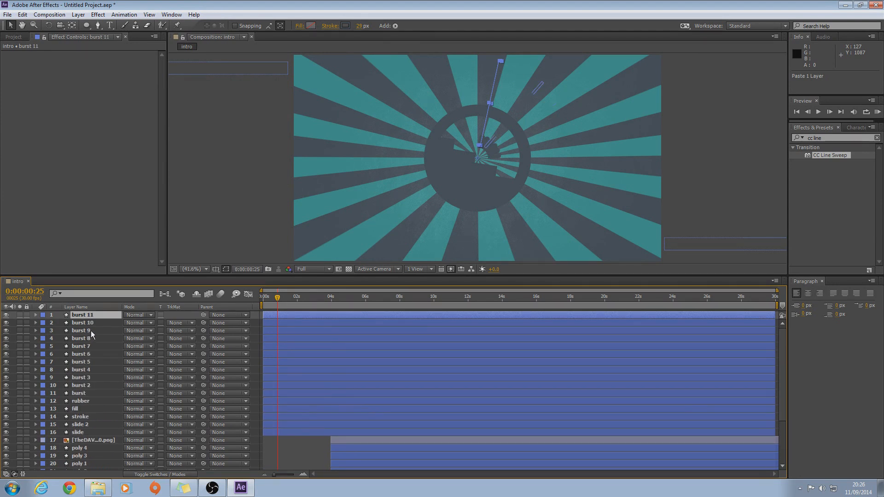
{"action": "key", "text": "ctrl+v"}
{"action": "key", "text": "ctrl+v"}
{"action": "key", "text": "ctrl+v"}
{"action": "key", "text": "ctrl+v"}
{"action": "key", "text": "ctrl+v"}
{"action": "key", "text": "ctrl+v"}
{"action": "key", "text": "ctrl+v"}
{"action": "key", "text": "ctrl+v"}
{"action": "key", "text": "ctrl+v"}
{"action": "key", "text": "ctrl+v"}
{"action": "key", "text": "ctrl+v"}
{"action": "key", "text": "ctrl+v"}
{"action": "key", "text": "ctrl+v"}
{"action": "key", "text": "ctrl+v"}
{"action": "key", "text": "ctrl+v"}
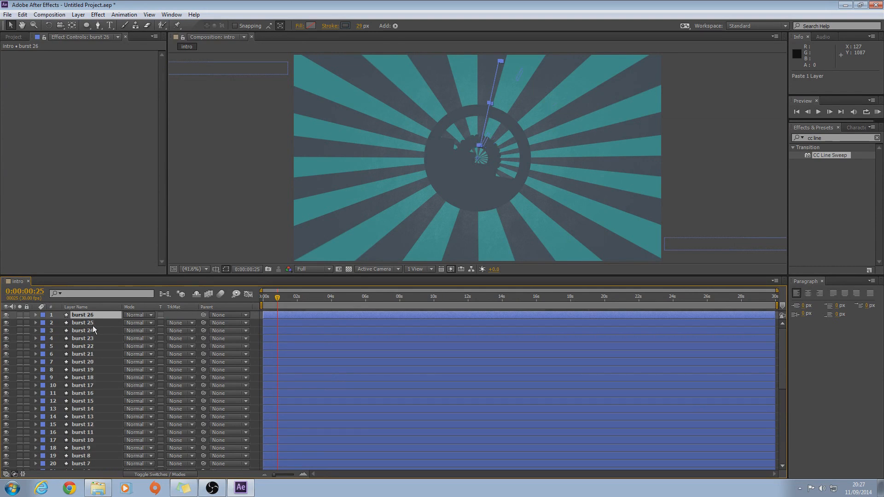
Return to 0:00:00:00 and run a RAM preview of the intro with the copied burst lines.
{"action": "left_click_drag", "start_coordinate": [279, 298], "coordinate": [251, 304]}
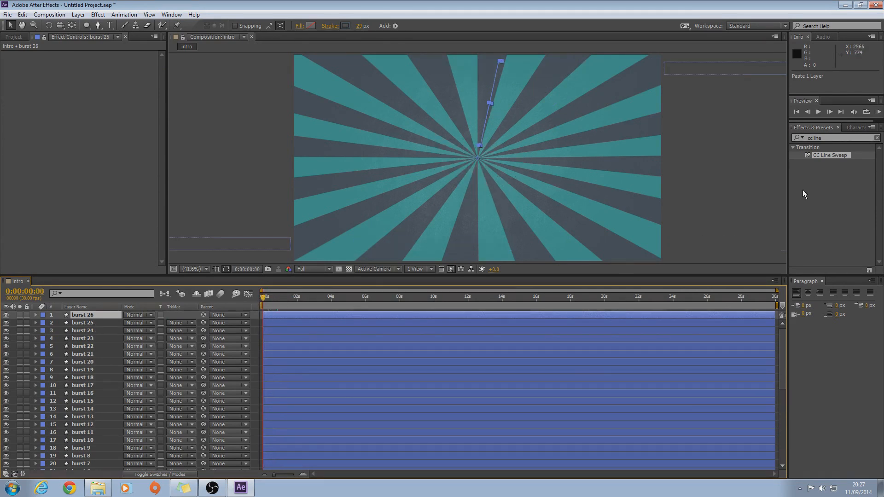
{"action": "left_click", "coordinate": [878, 112]}
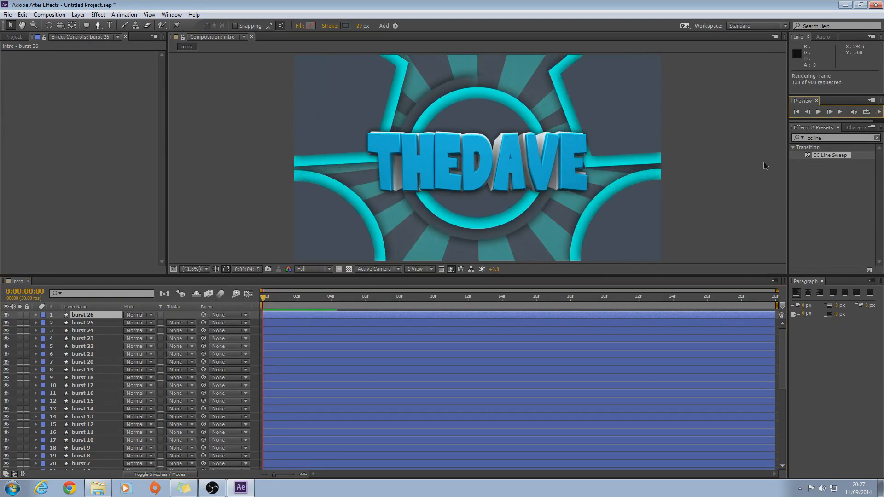
{"action": "key", "text": "space"}
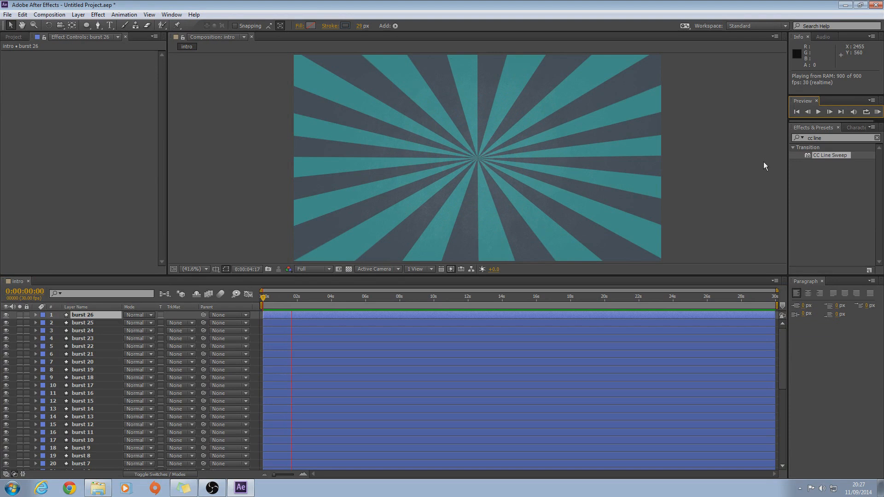
Move all 26 burst layers beneath the slide layer, directly above the TheDAVE image layer, and preview the intro.
{"action": "left_click", "coordinate": [87, 316]}
{"action": "scroll", "coordinate": [88, 441], "scroll_direction": "down", "scroll_amount": 2}
{"action": "scroll", "coordinate": [87, 442], "scroll_direction": "down", "scroll_amount": 1}
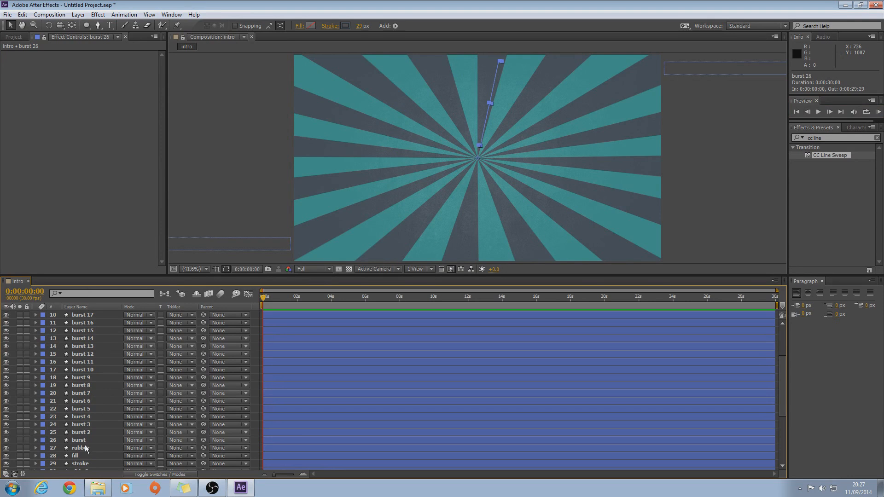
{"action": "left_click", "coordinate": [84, 441], "text": "shift"}
{"action": "left_click_drag", "start_coordinate": [92, 351], "coordinate": [113, 423]}
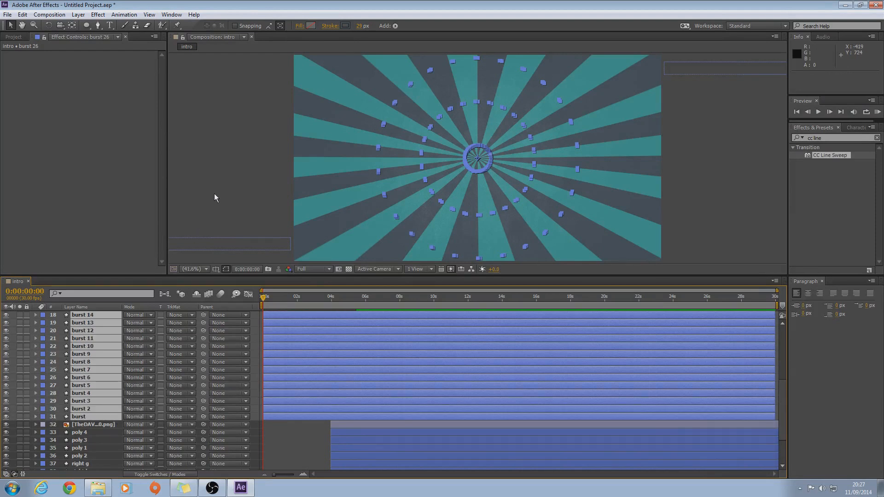
{"action": "left_click", "coordinate": [214, 194]}
{"action": "left_click", "coordinate": [878, 112]}
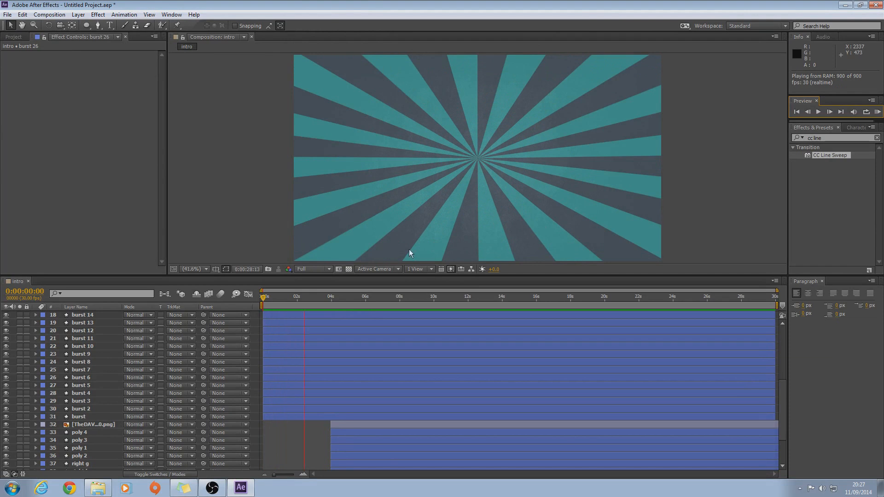
Shift all 26 burst layers along the timeline so they start at 0:00:01:00.
{"action": "left_click_drag", "start_coordinate": [263, 299], "coordinate": [278, 297]}
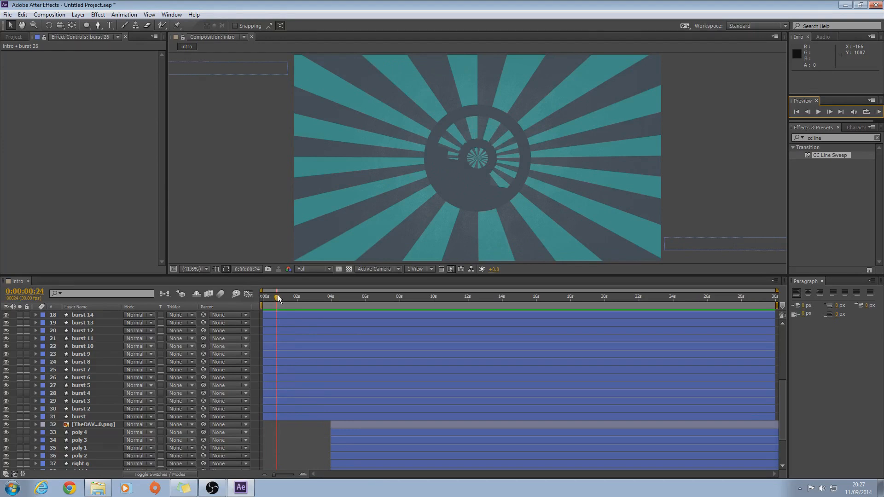
{"action": "left_click", "coordinate": [80, 416]}
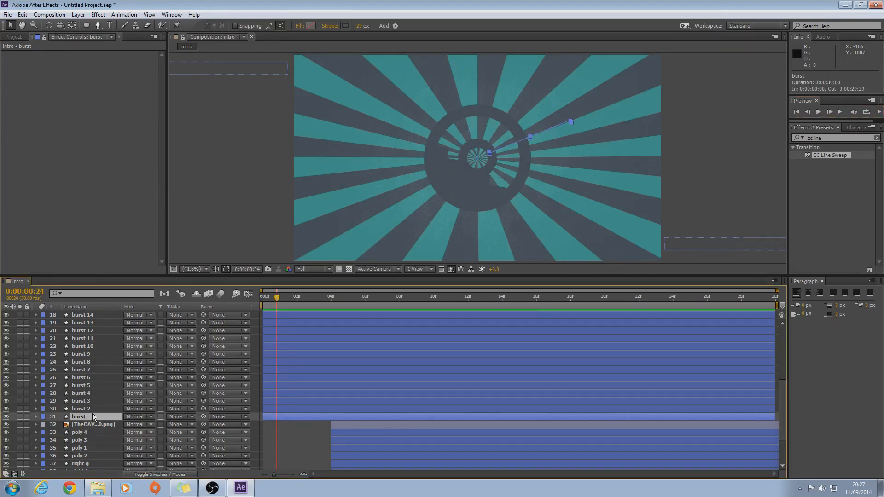
{"action": "scroll", "coordinate": [85, 393], "scroll_direction": "up", "scroll_amount": 6}
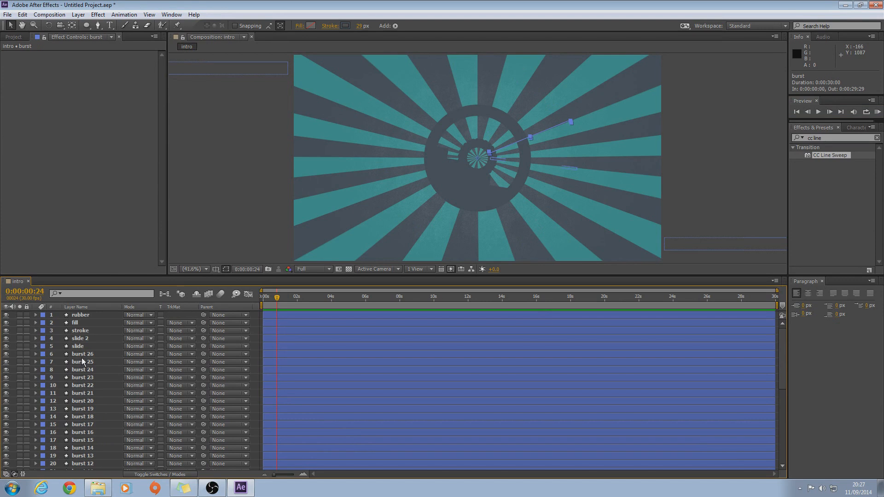
{"action": "left_click", "coordinate": [82, 358], "text": "shift"}
{"action": "left_click_drag", "start_coordinate": [288, 355], "coordinate": [303, 355]}
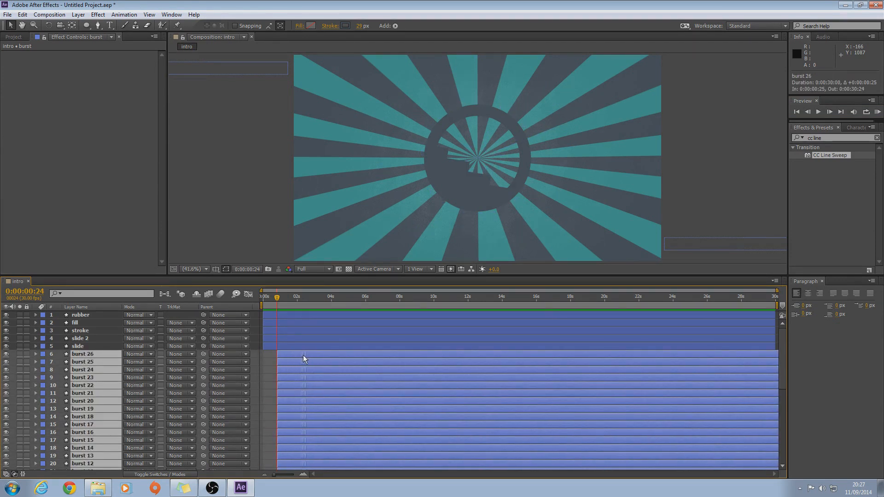
{"action": "left_click", "coordinate": [279, 304]}
{"action": "left_click_drag", "start_coordinate": [280, 304], "coordinate": [280, 304]}
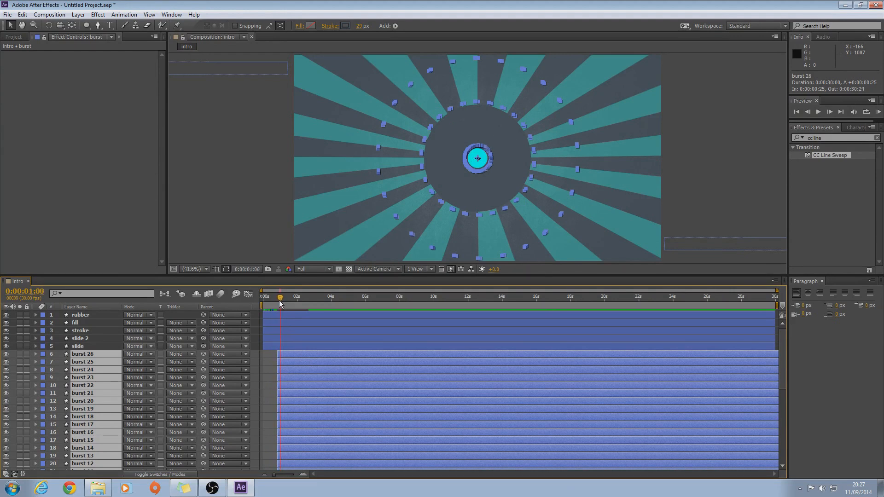
{"action": "left_click_drag", "start_coordinate": [294, 354], "coordinate": [295, 354]}
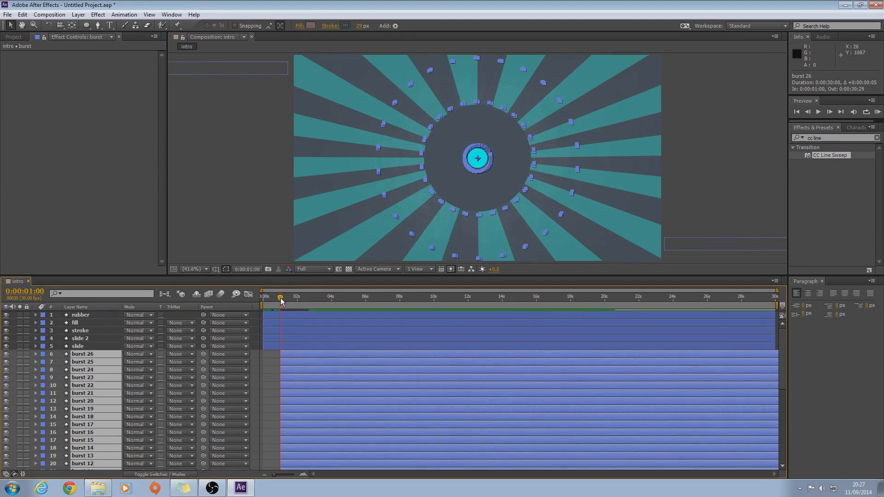
RAM preview the intro from its first frame to check the burst timing, and deselect the layers.
{"action": "key", "text": "Home"}
{"action": "left_click", "coordinate": [877, 112]}
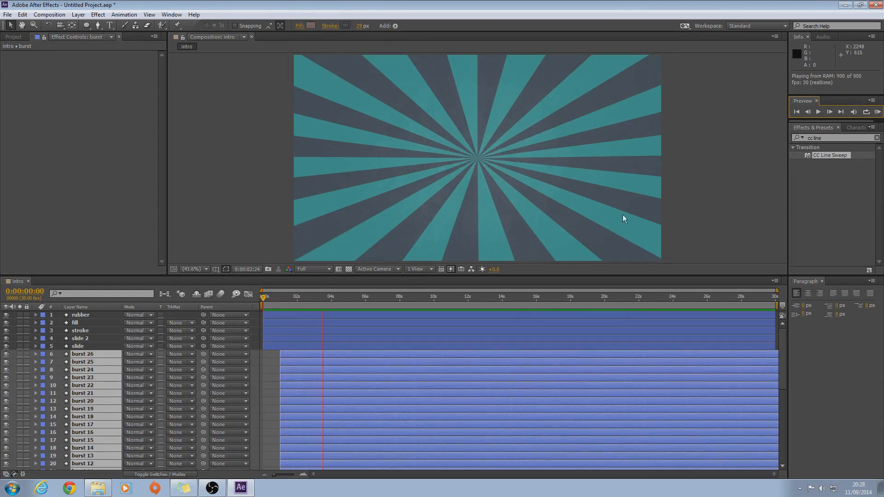
{"action": "left_click", "coordinate": [675, 198]}
{"action": "left_click", "coordinate": [255, 219]}
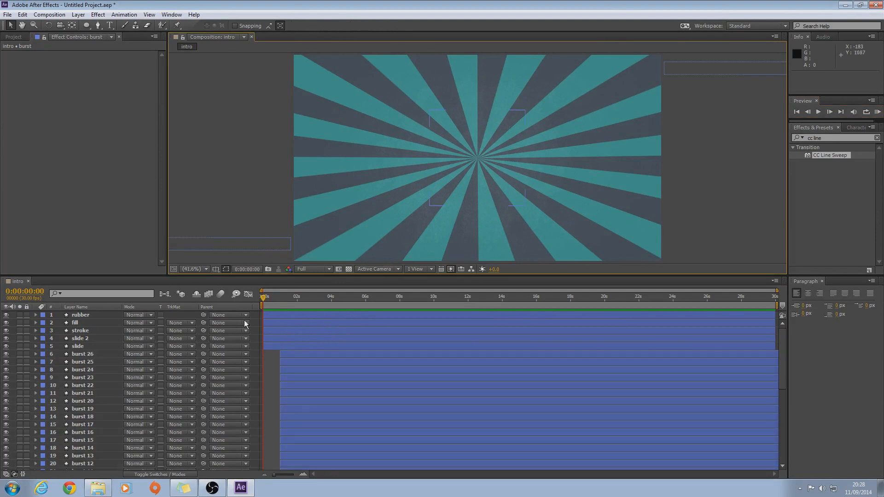
Shift the layers from the TheDAVE image down to c 3 earlier so they start at about 0:00:02:19.
{"action": "left_click_drag", "start_coordinate": [262, 300], "coordinate": [308, 299]}
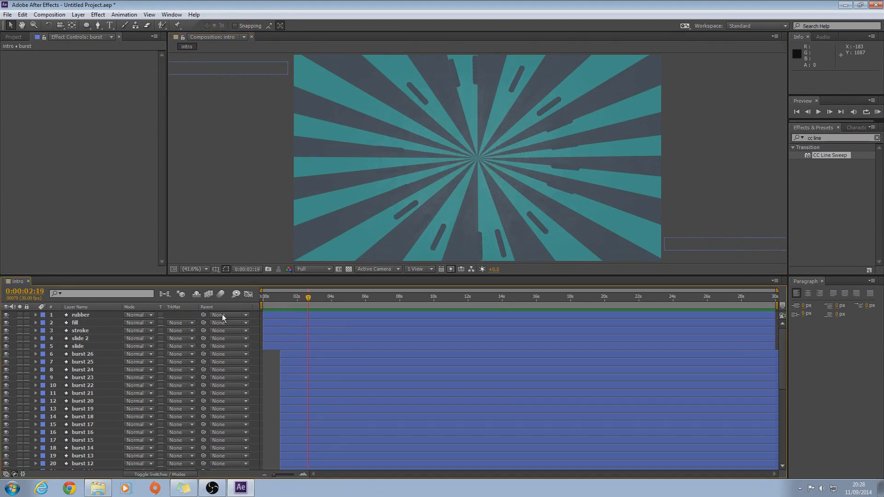
{"action": "scroll", "coordinate": [188, 376], "scroll_direction": "down", "scroll_amount": 4}
{"action": "scroll", "coordinate": [188, 375], "scroll_direction": "down", "scroll_amount": 4}
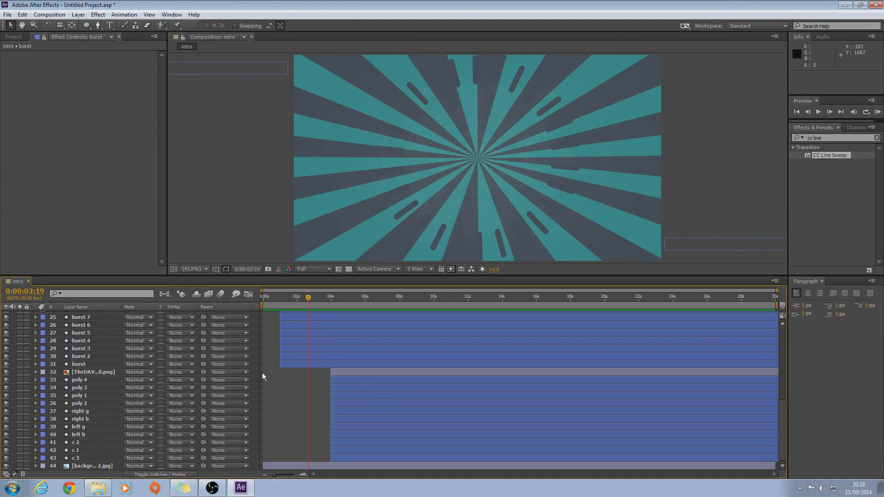
{"action": "left_click", "coordinate": [102, 373]}
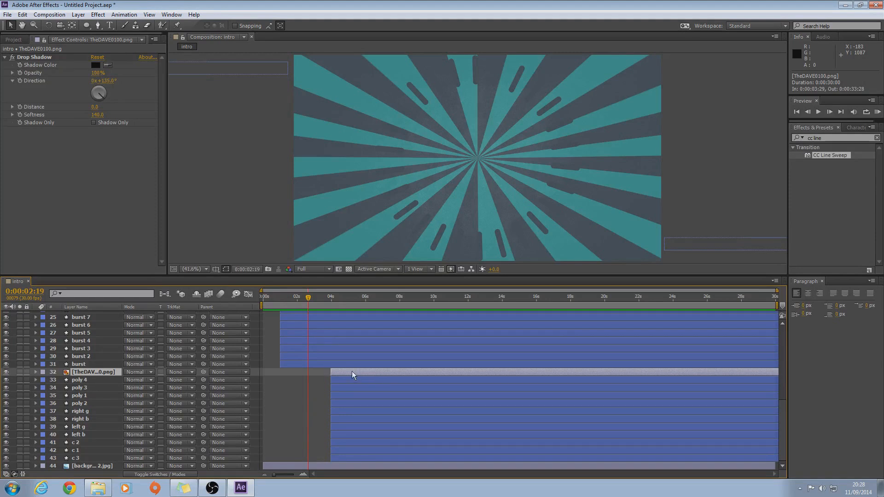
{"action": "left_click", "coordinate": [74, 459], "text": "shift"}
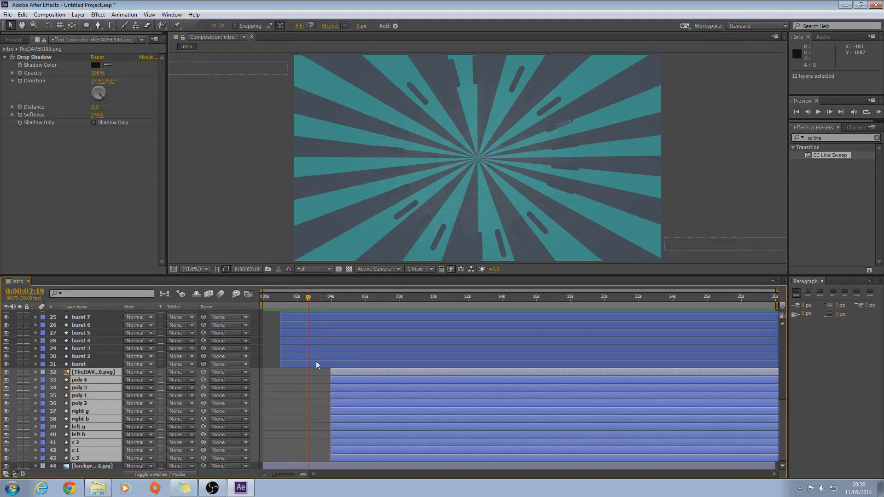
{"action": "left_click_drag", "start_coordinate": [357, 371], "coordinate": [336, 378]}
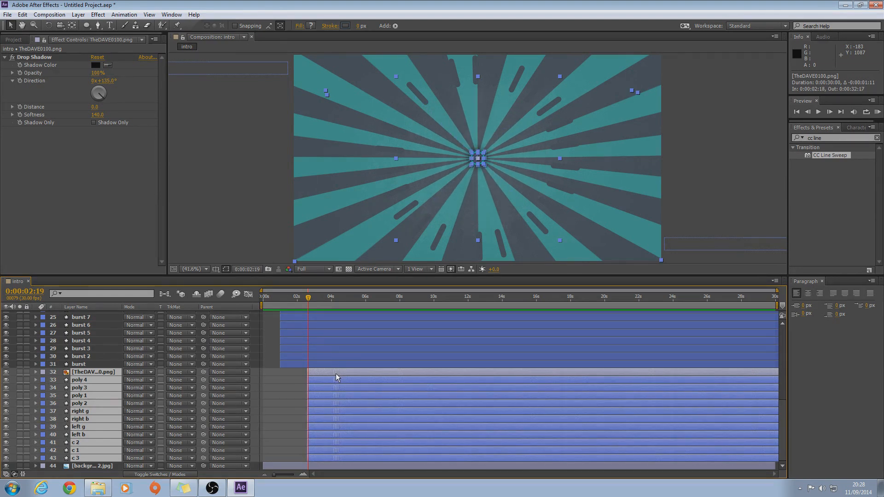
{"action": "left_click", "coordinate": [238, 234]}
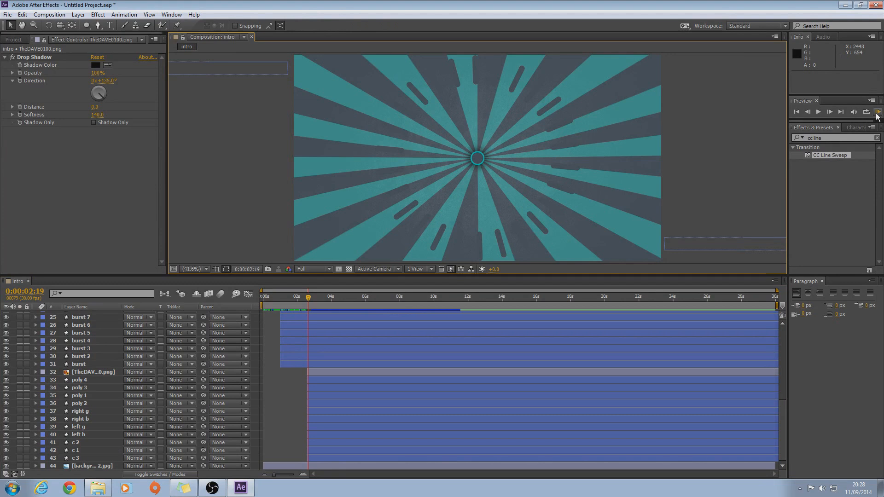
RAM preview the complete intro through to the logo reveal and return to 0:00:00:00.
{"action": "left_click", "coordinate": [877, 112]}
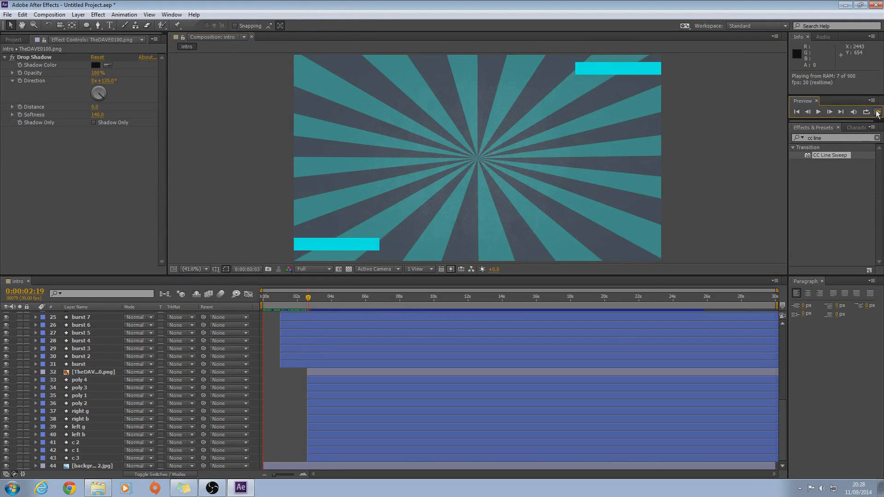
{"action": "key", "text": "space"}
{"action": "left_click", "coordinate": [877, 113]}
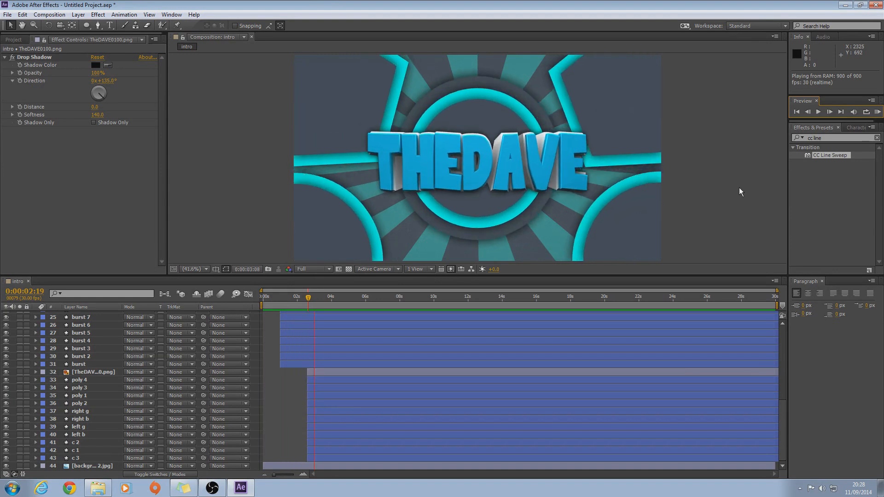
{"action": "left_click", "coordinate": [738, 187]}
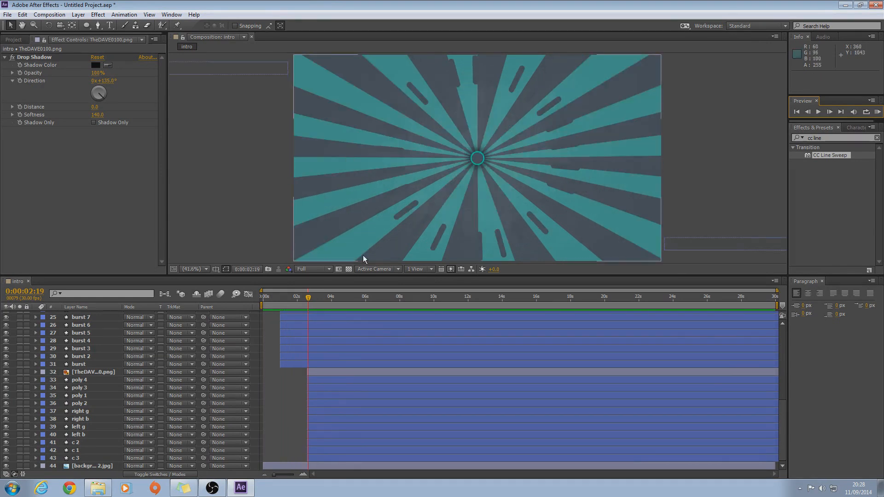
{"action": "left_click_drag", "start_coordinate": [311, 299], "coordinate": [264, 302]}
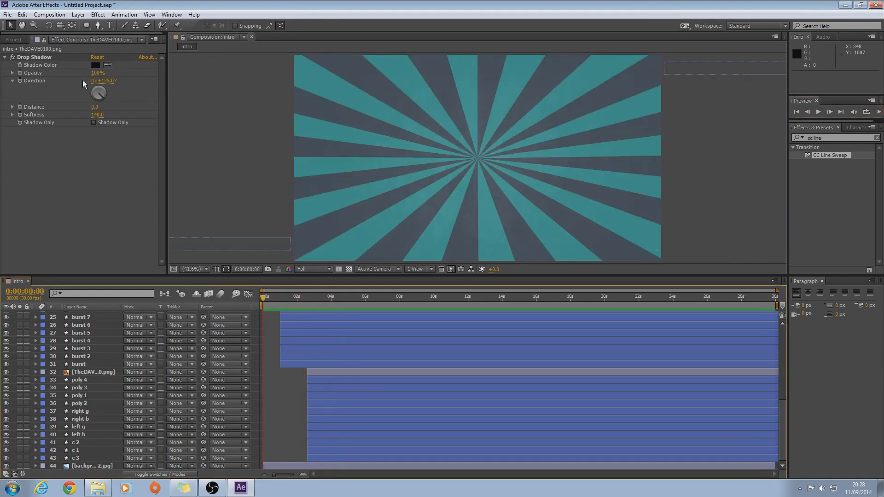
{"action": "left_click", "coordinate": [14, 40]}
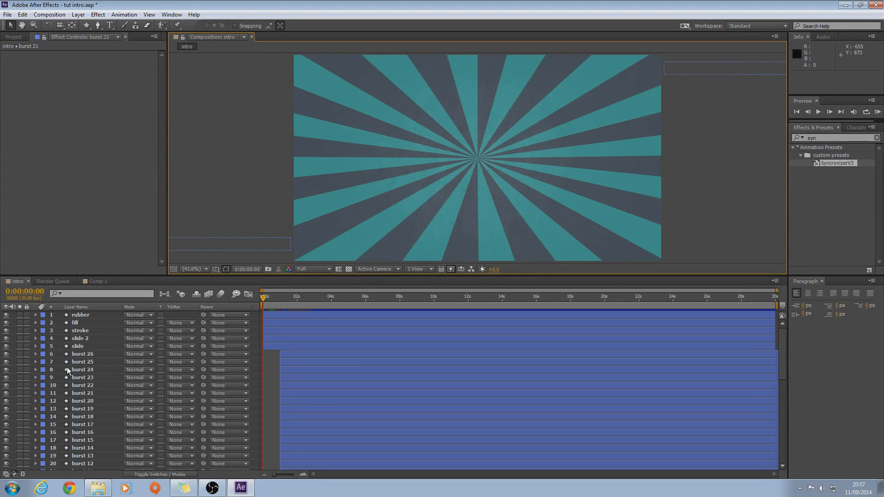
Copy the Drop Shadow effect from layer c 3.
{"action": "left_click", "coordinate": [91, 370]}
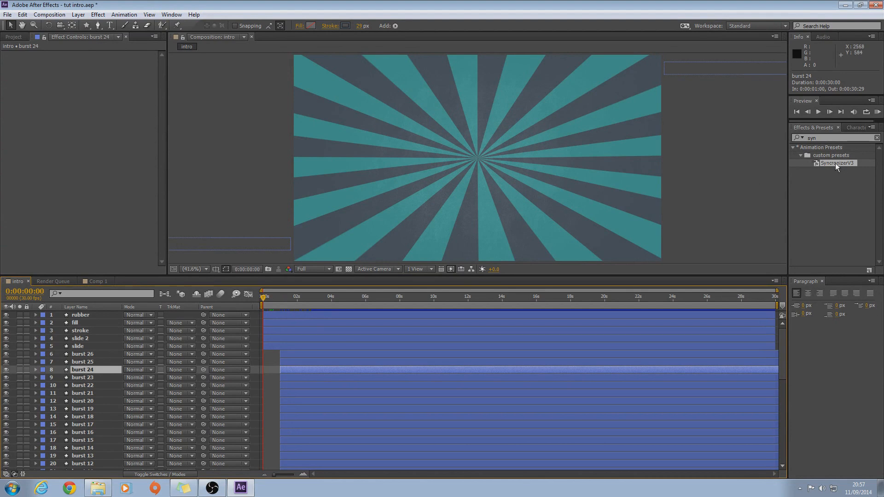
{"action": "scroll", "coordinate": [123, 389], "scroll_direction": "down", "scroll_amount": 10}
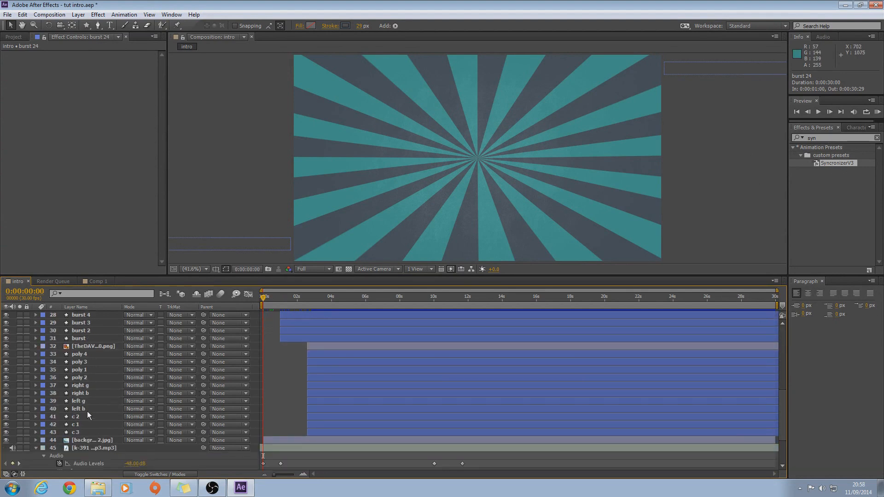
{"action": "left_click", "coordinate": [81, 395]}
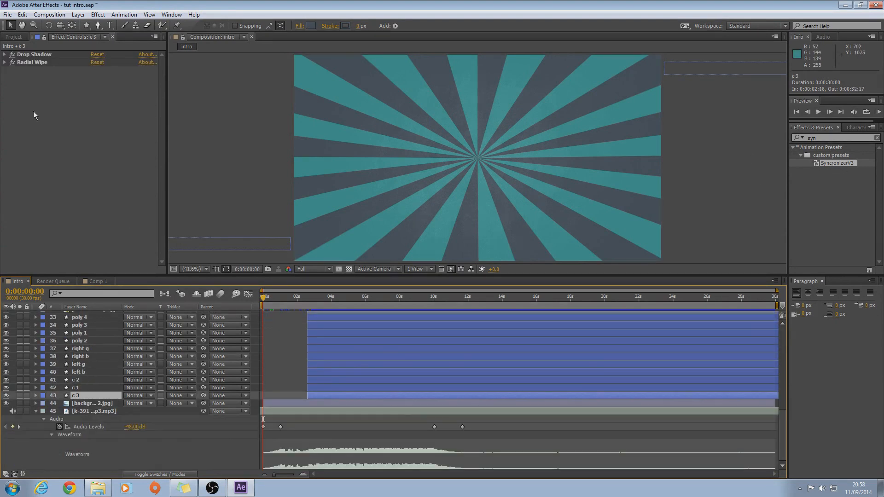
{"action": "left_click", "coordinate": [27, 56]}
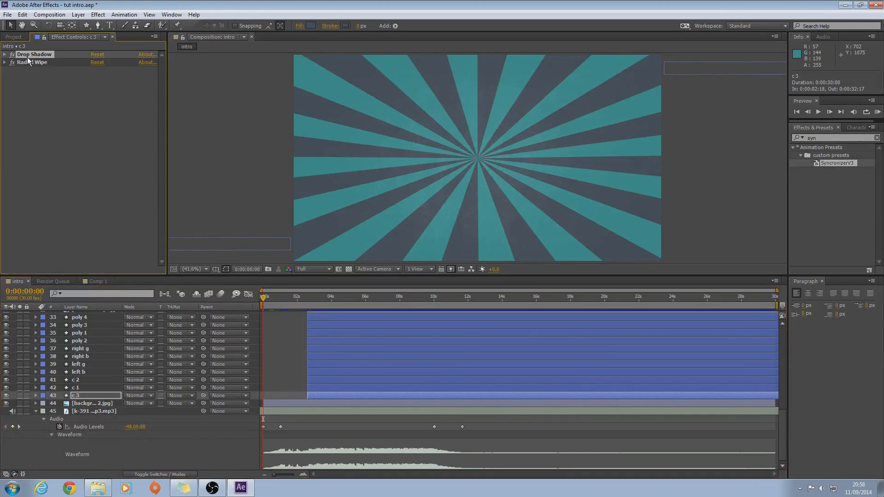
Paste the Drop Shadow onto every layer from rubber down to burst and check it at 0:00:01:00.
{"action": "scroll", "coordinate": [87, 344], "scroll_direction": "up", "scroll_amount": 3}
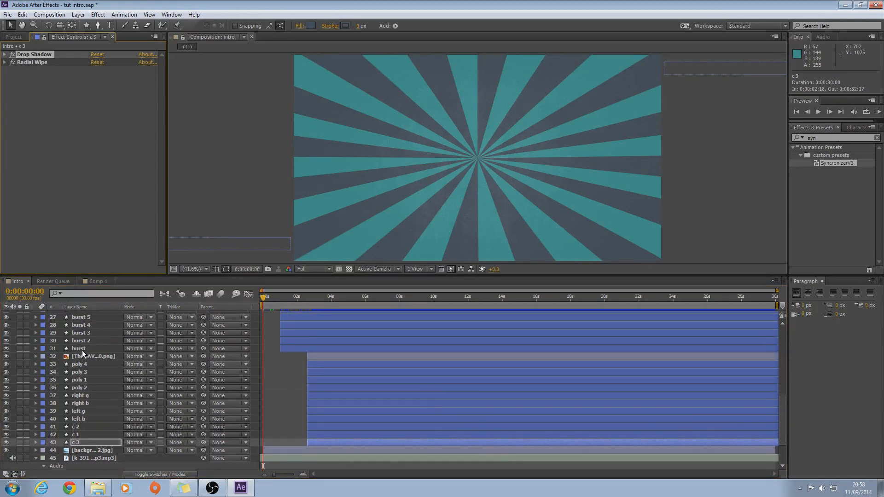
{"action": "left_click", "coordinate": [84, 349]}
{"action": "scroll", "coordinate": [87, 355], "scroll_direction": "up", "scroll_amount": 10}
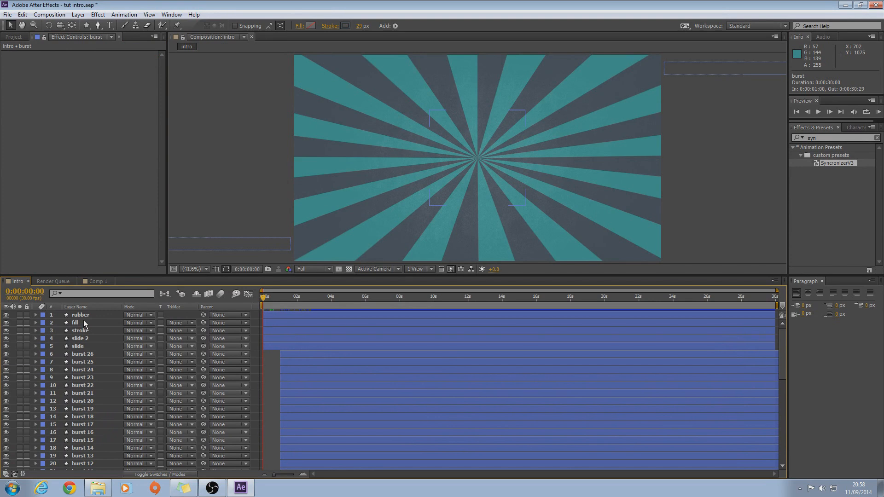
{"action": "left_click", "coordinate": [83, 316], "text": "shift"}
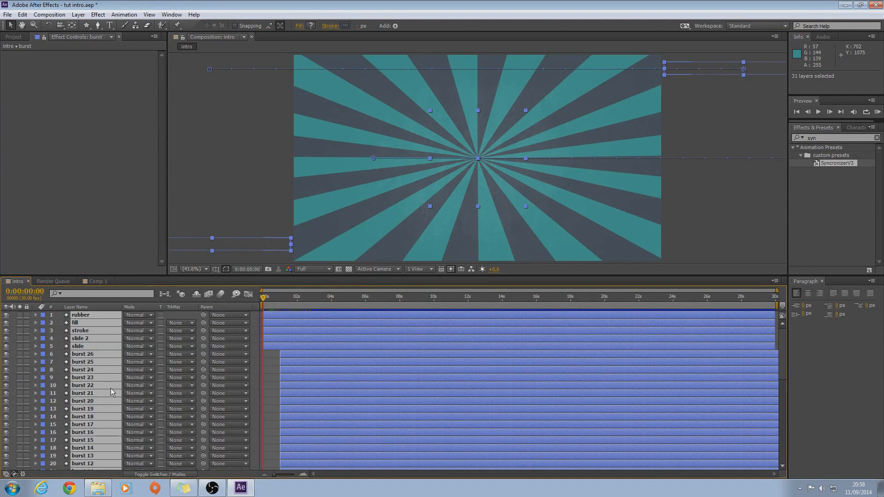
{"action": "key", "text": "ctrl+v"}
{"action": "left_click_drag", "start_coordinate": [261, 304], "coordinate": [282, 302]}
{"action": "left_click", "coordinate": [250, 200]}
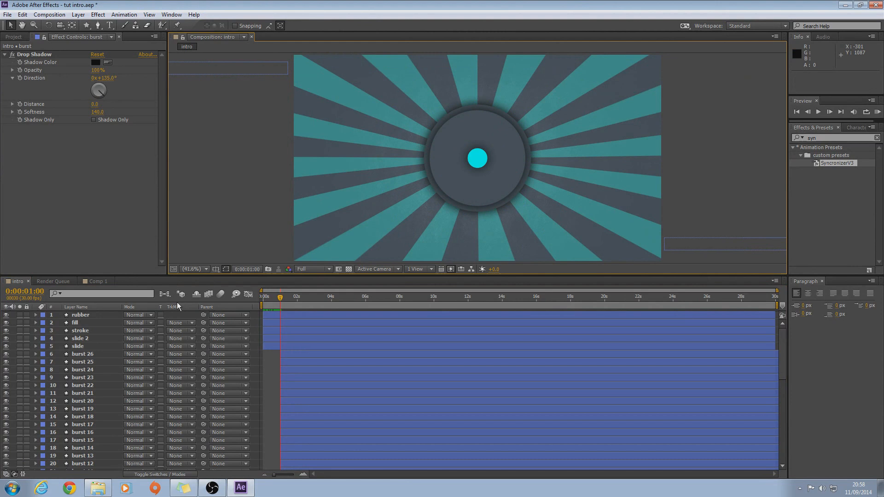
Delete the Drop Shadow effect from the fill layer and scrub ahead from 0:00:01:00 to check the animation.
{"action": "left_click", "coordinate": [76, 322]}
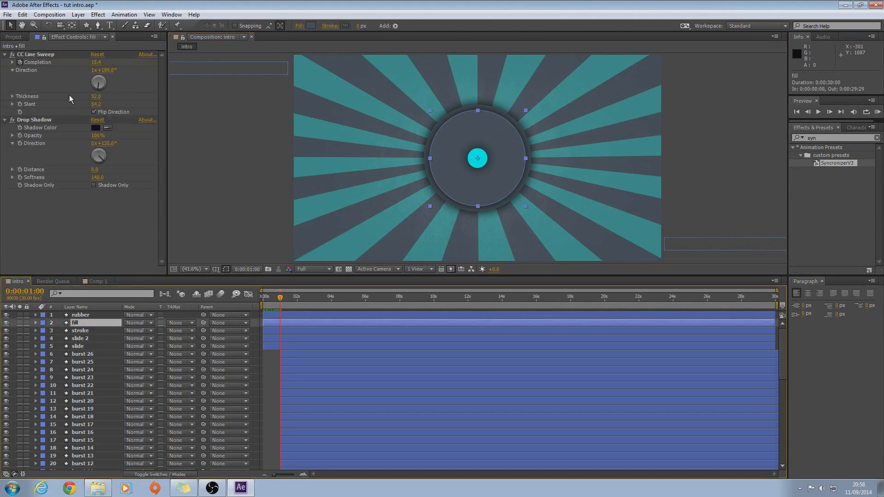
{"action": "left_click", "coordinate": [35, 119]}
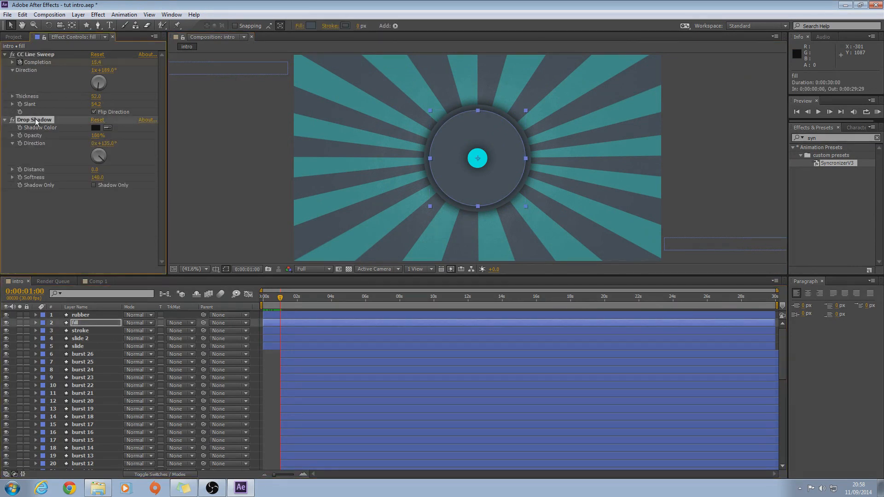
{"action": "key", "text": "Delete"}
{"action": "left_click", "coordinate": [283, 184]}
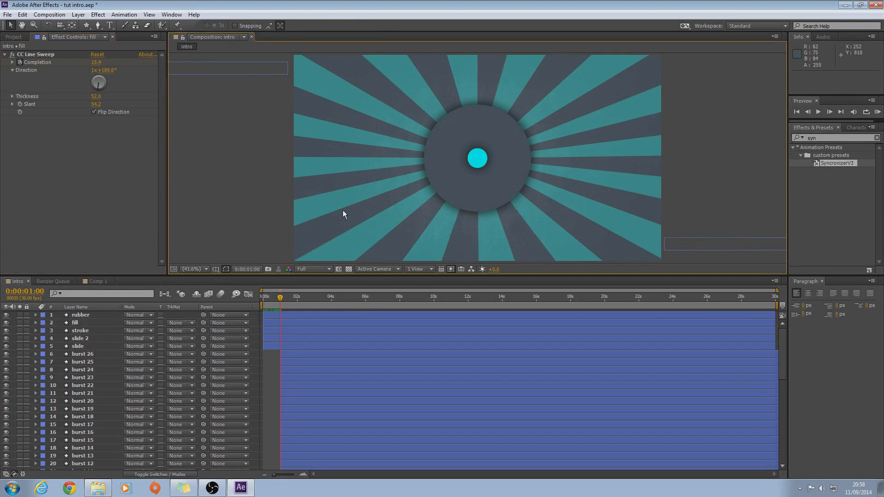
{"action": "left_click_drag", "start_coordinate": [281, 298], "coordinate": [317, 295]}
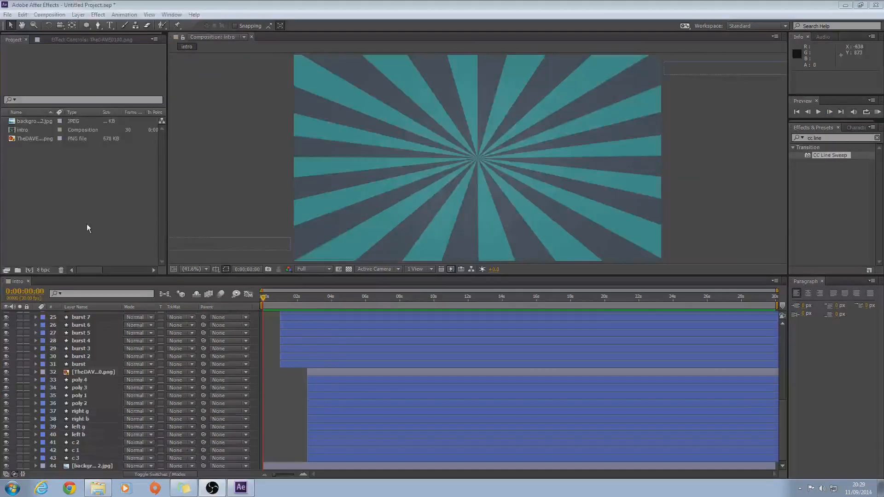
Import Aero Chord x GAWTBASS - Secret [FREE DL].mp3 from the YOUTUBE stuff music folder into the project.
{"action": "left_click", "coordinate": [87, 225]}
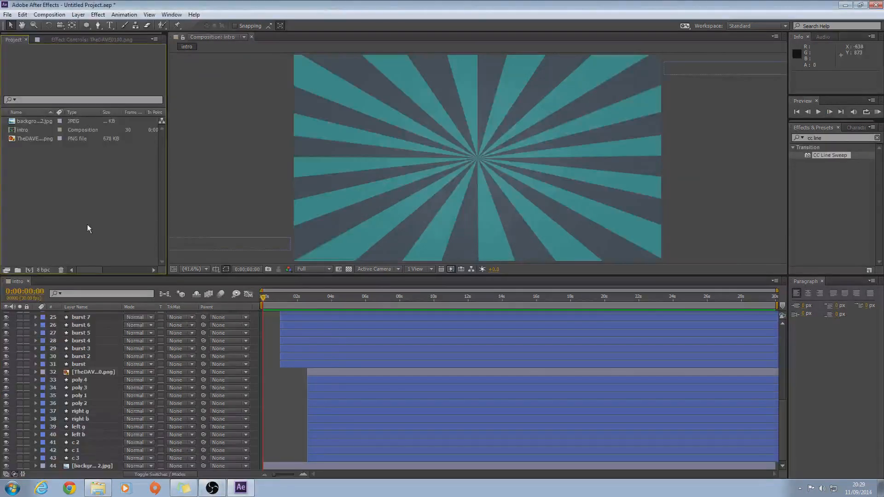
{"action": "left_click", "coordinate": [98, 488]}
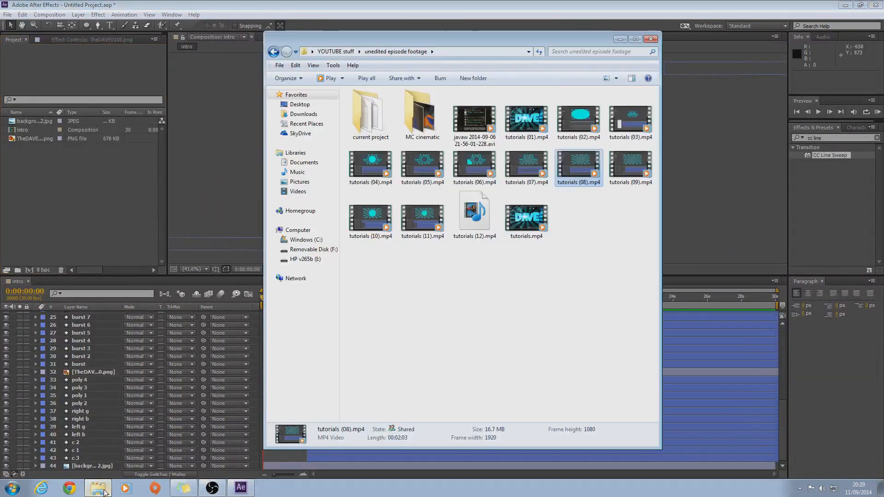
{"action": "key", "text": "BackSpace"}
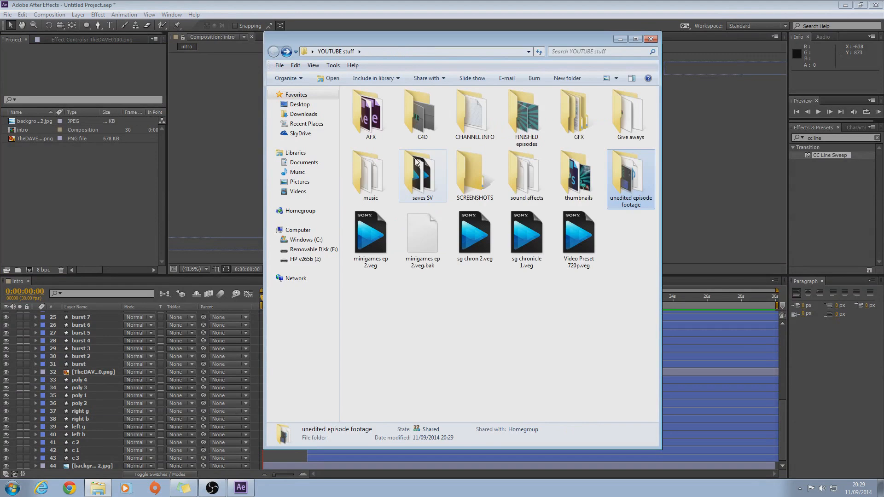
{"action": "double_click", "coordinate": [378, 195]}
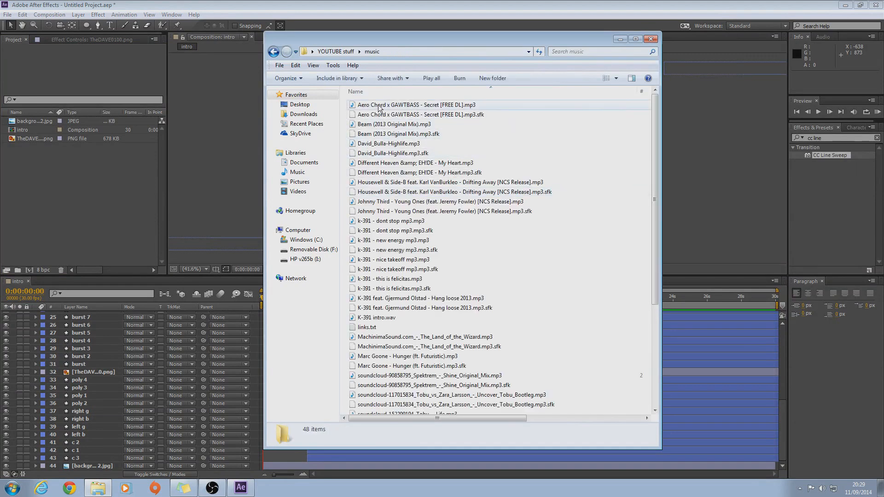
{"action": "left_click", "coordinate": [405, 105]}
{"action": "left_click_drag", "start_coordinate": [228, 141], "coordinate": [101, 198]}
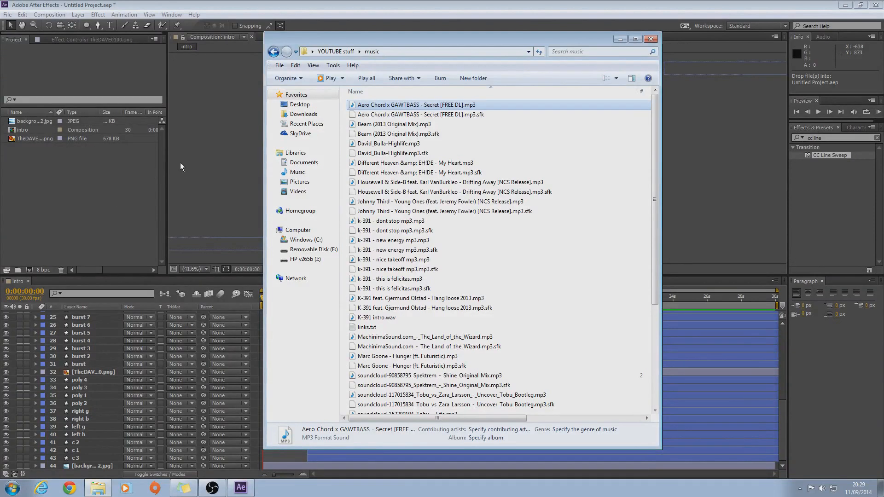
{"action": "left_click_drag", "start_coordinate": [218, 164], "coordinate": [180, 159]}
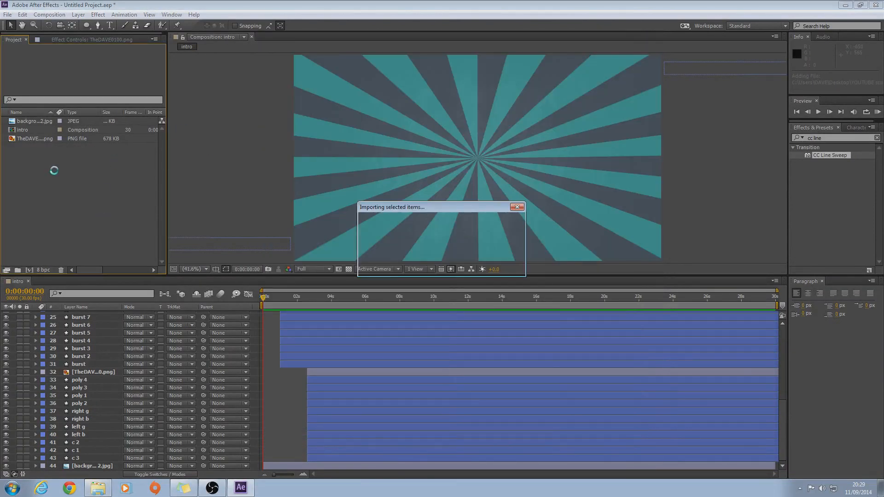
Add the Aero Chord mp3 beneath the background layer in the intro composition and reveal its waveform and Audio Levels.
{"action": "left_click_drag", "start_coordinate": [27, 123], "coordinate": [79, 465]}
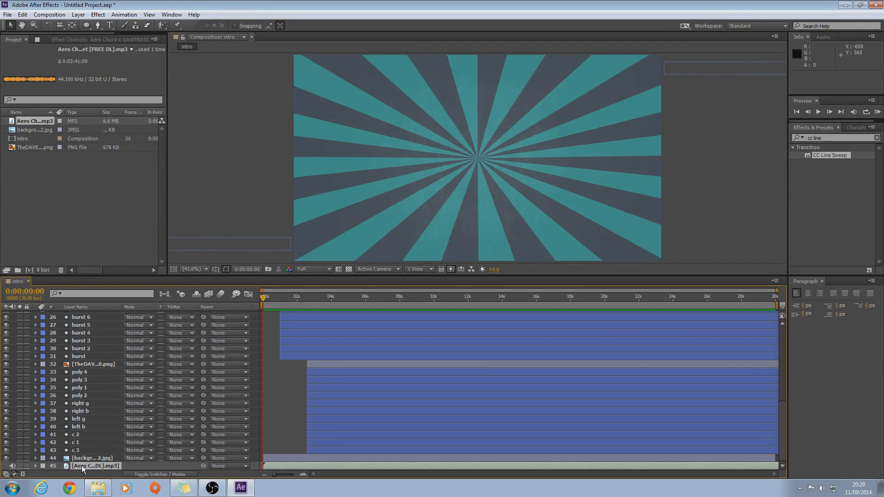
{"action": "key", "text": "l"}
{"action": "key", "text": "l"}
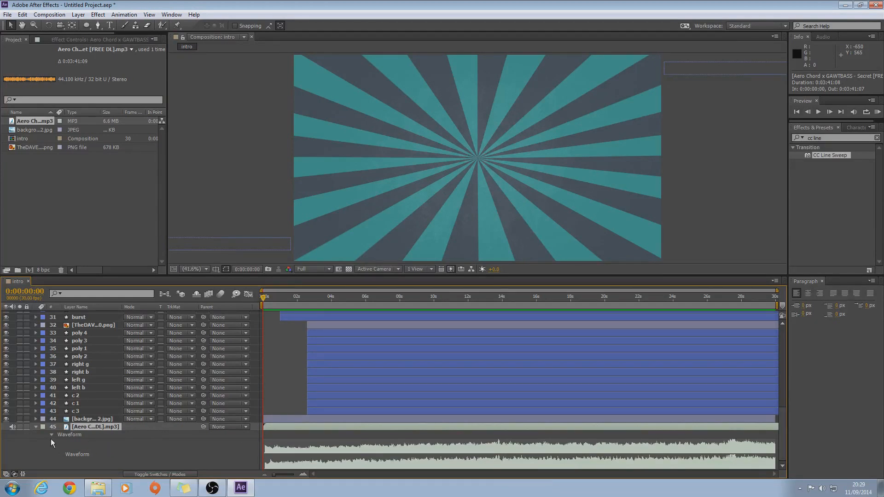
{"action": "left_click", "coordinate": [35, 426]}
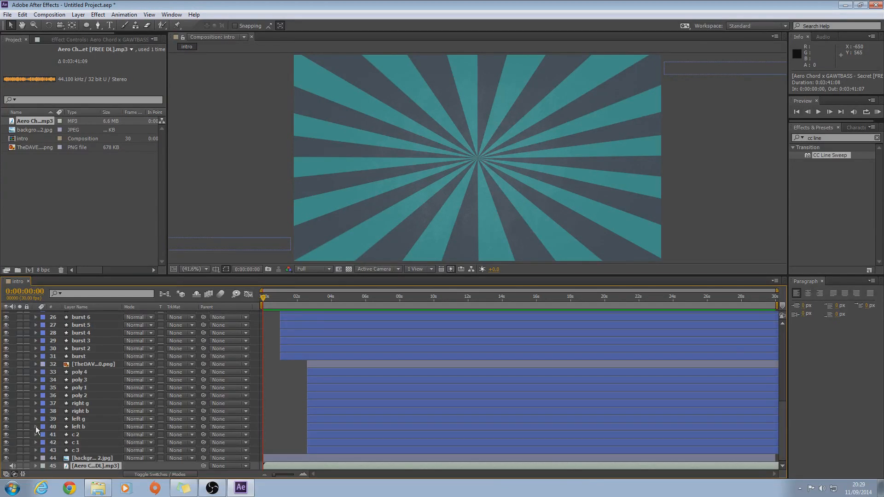
{"action": "left_click", "coordinate": [36, 466]}
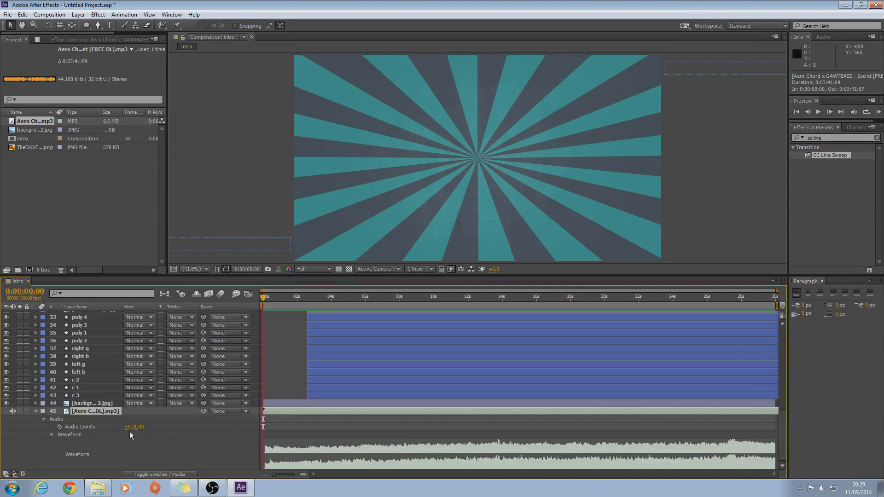
Lower the Aero Chord layer's Audio Levels to -44 dB and RAM preview the intro with the music.
{"action": "left_click_drag", "start_coordinate": [134, 427], "coordinate": [111, 428]}
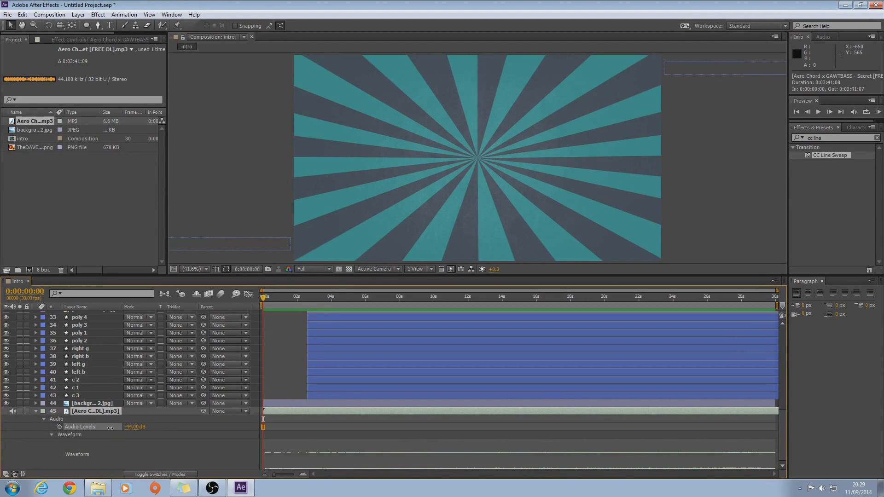
{"action": "left_click", "coordinate": [877, 113]}
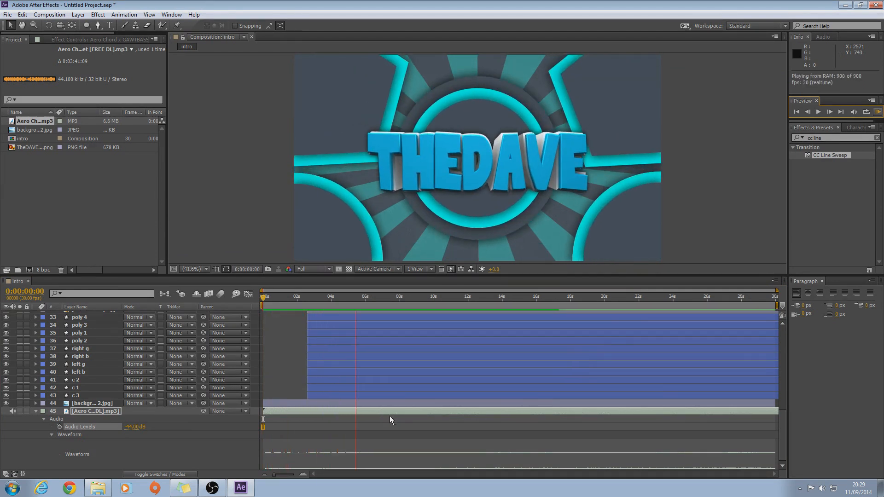
{"action": "left_click", "coordinate": [382, 414]}
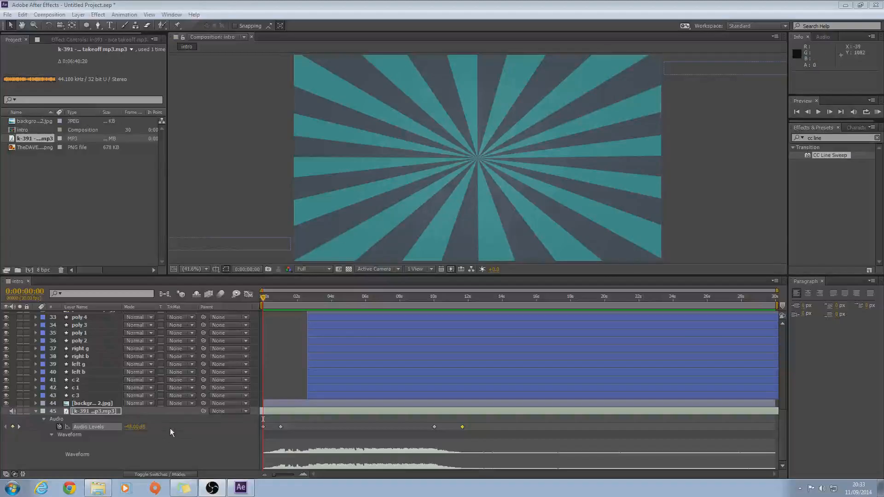
Try raising the k-391 music layer's Audio Levels to -3 dB at 0:00:03:01, undo it and return to 0:00:00:00.
{"action": "left_click", "coordinate": [186, 447]}
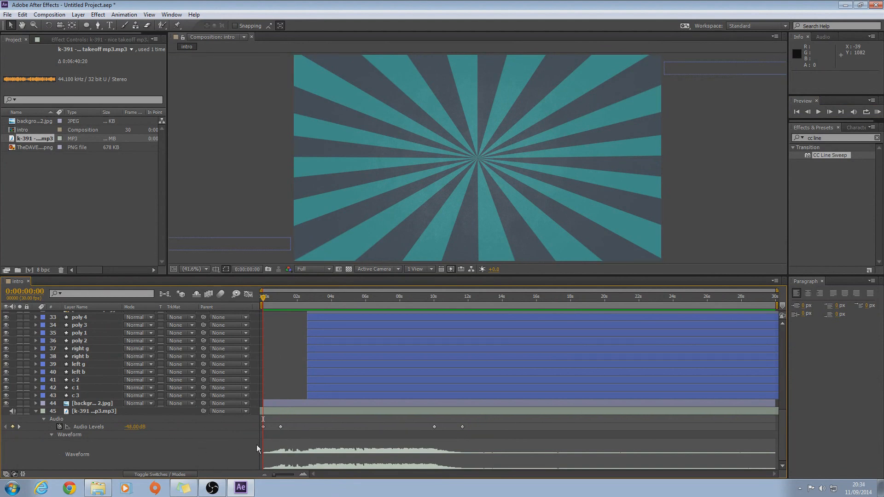
{"action": "mouse_move", "coordinate": [263, 303]}
{"action": "left_mouse_down"}
{"action": "mouse_move", "coordinate": [277, 302]}
{"action": "mouse_move", "coordinate": [249, 307]}
{"action": "left_mouse_up"}
{"action": "left_click_drag", "start_coordinate": [265, 301], "coordinate": [316, 303]}
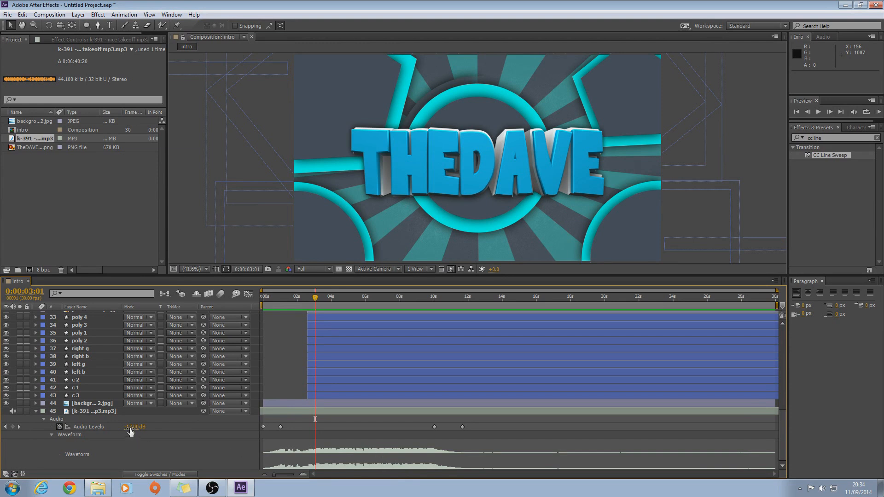
{"action": "left_click_drag", "start_coordinate": [131, 429], "coordinate": [162, 426]}
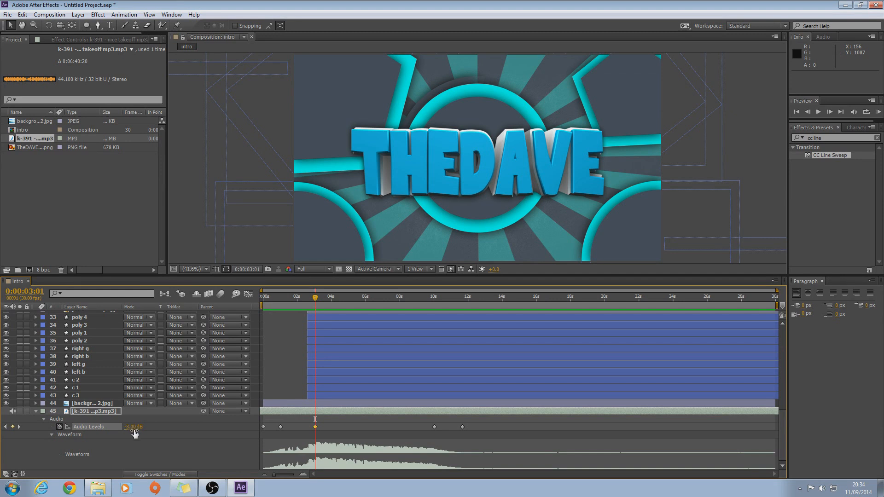
{"action": "key", "text": "ctrl+z"}
{"action": "left_click_drag", "start_coordinate": [315, 298], "coordinate": [248, 305]}
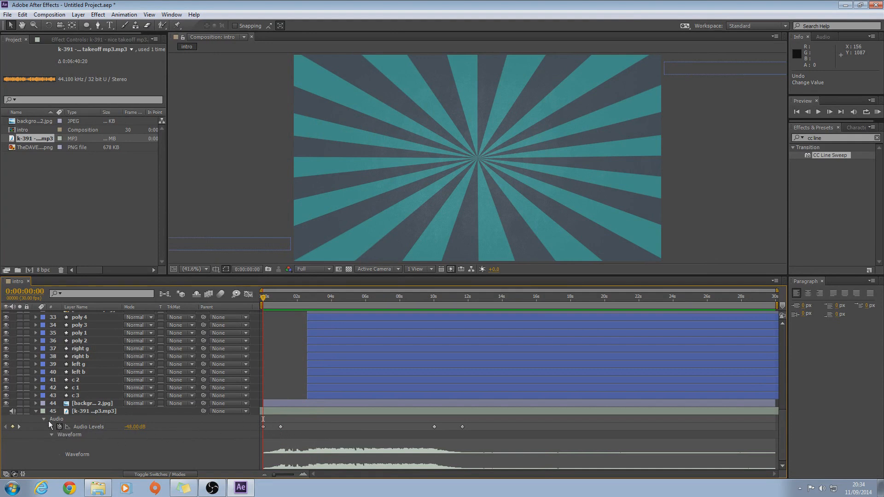
Examine the k-391 layer's Audio Levels keyframes for the fade-in near 0:00:01:02 and the fade-out from 0:00:10:01 to about 0:00:11:18.
{"action": "left_click", "coordinate": [36, 412]}
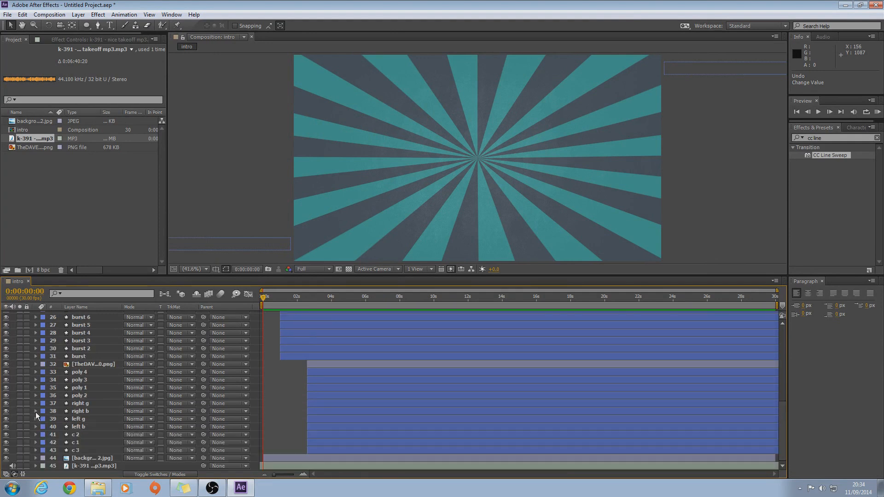
{"action": "left_click", "coordinate": [36, 466]}
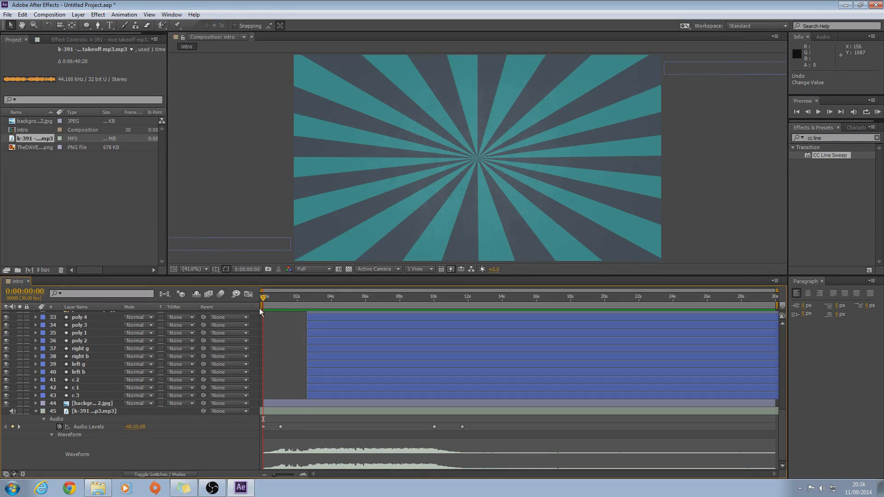
{"action": "left_click_drag", "start_coordinate": [264, 302], "coordinate": [282, 306]}
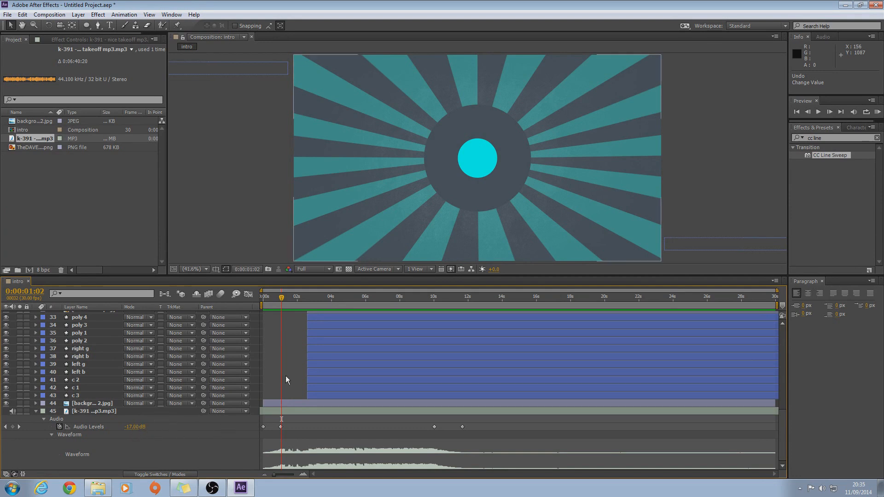
{"action": "left_click", "coordinate": [283, 301]}
{"action": "left_click_drag", "start_coordinate": [283, 302], "coordinate": [434, 326]}
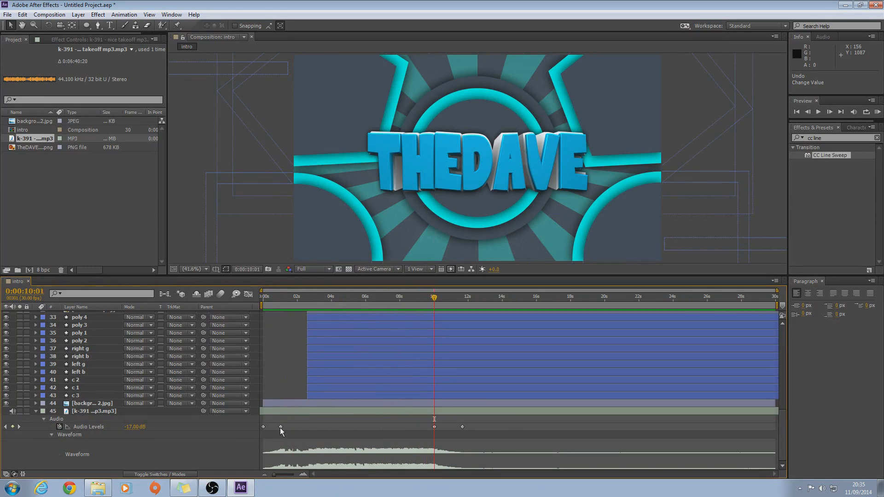
{"action": "left_click", "coordinate": [281, 428]}
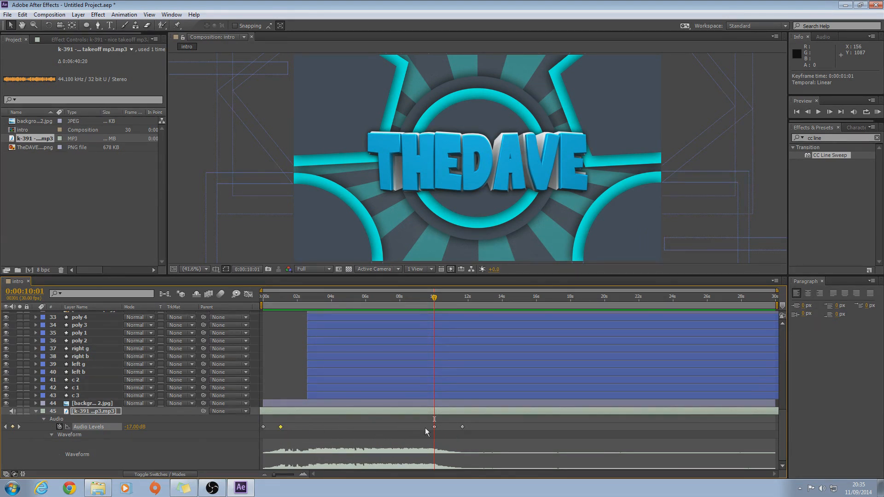
{"action": "left_click_drag", "start_coordinate": [434, 298], "coordinate": [456, 298]}
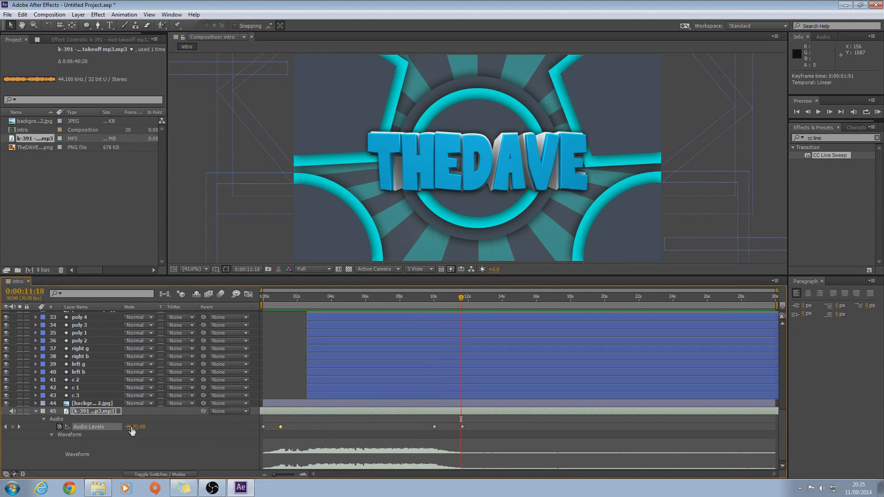
{"action": "key", "text": "space"}
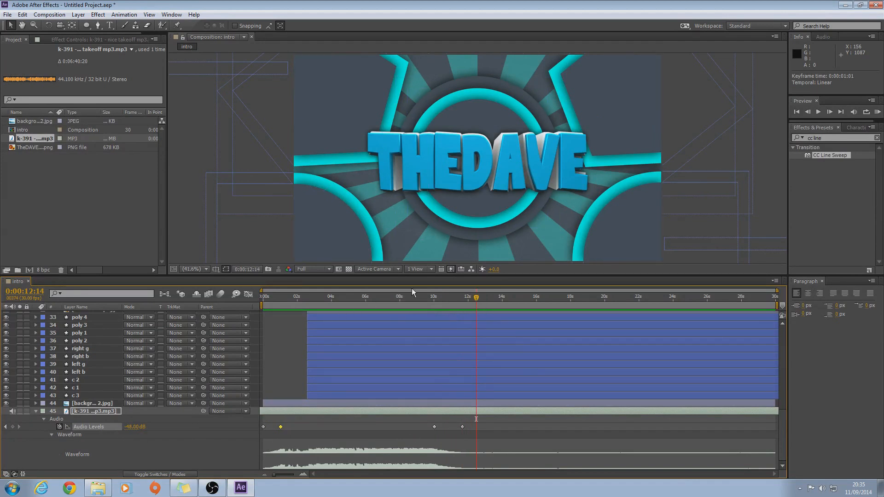
Return to 0:00:00:00 and RAM preview the intro with the k-391 music fading in and out.
{"action": "left_click_drag", "start_coordinate": [476, 298], "coordinate": [263, 298]}
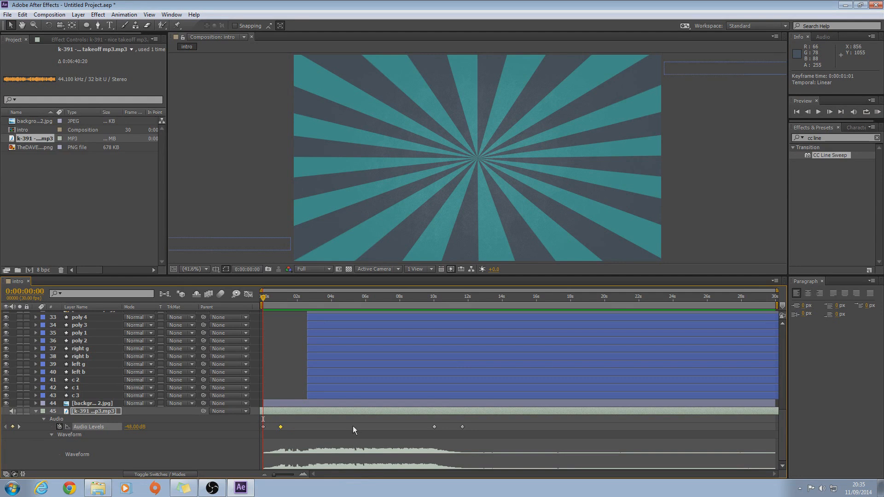
{"action": "left_click", "coordinate": [877, 112]}
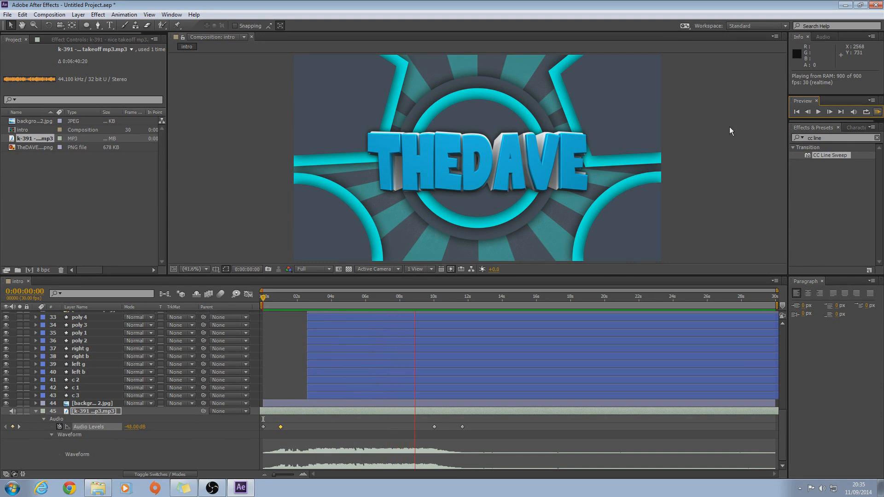
{"action": "key", "text": "space"}
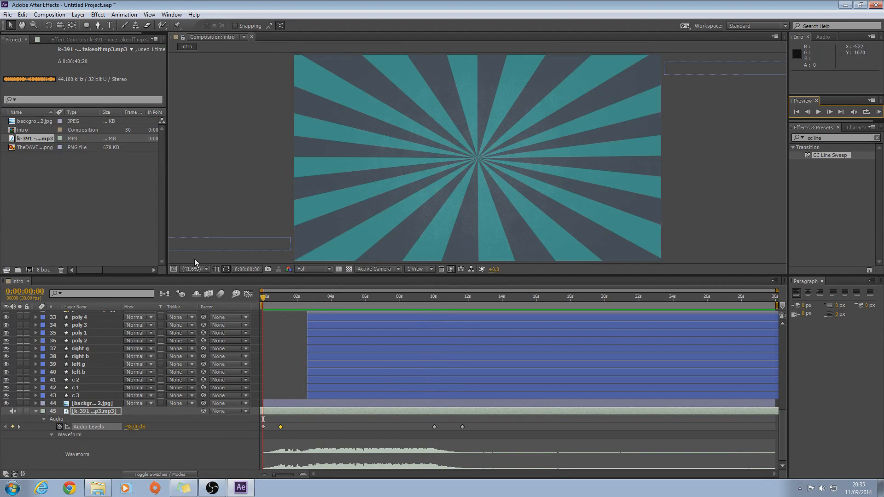
Save the project as "tut intro" in the AFX folder.
{"action": "scroll", "coordinate": [70, 388], "scroll_direction": "up", "scroll_amount": 5}
{"action": "scroll", "coordinate": [84, 363], "scroll_direction": "up", "scroll_amount": 5}
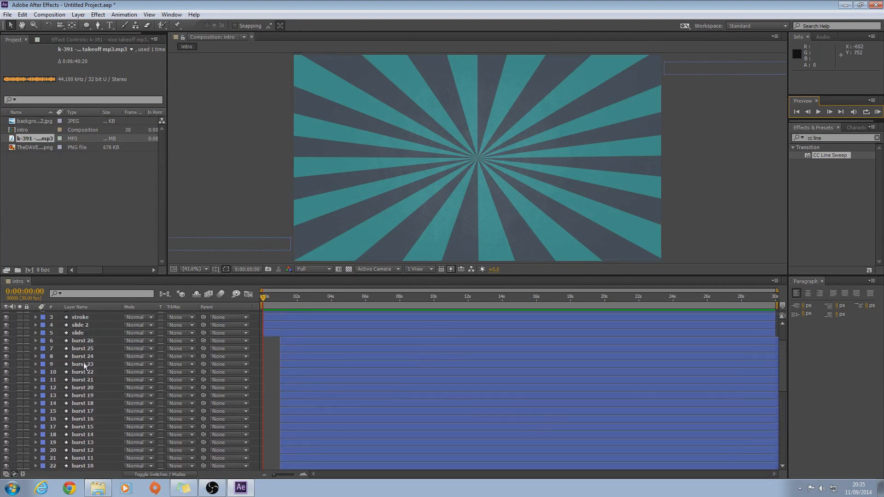
{"action": "left_click", "coordinate": [8, 15]}
{"action": "mouse_move", "coordinate": [133, 100]}
{"action": "left_click", "coordinate": [167, 103]}
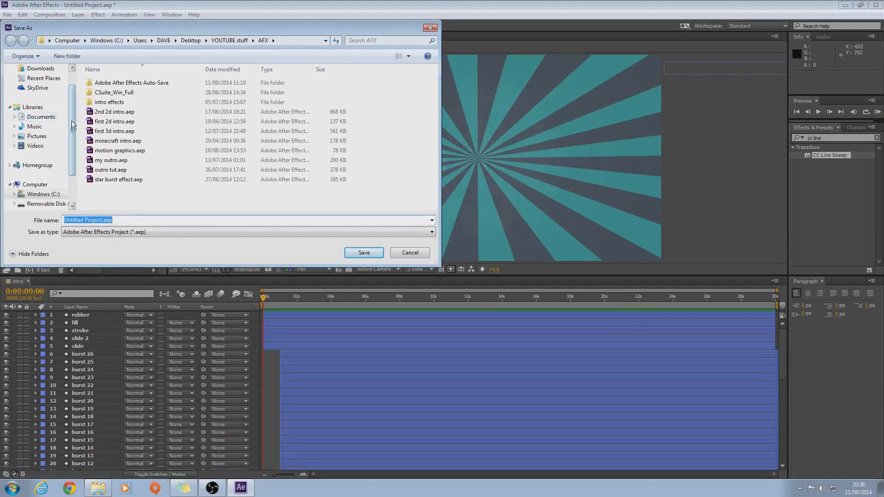
{"action": "left_click_drag", "start_coordinate": [71, 121], "coordinate": [73, 113]}
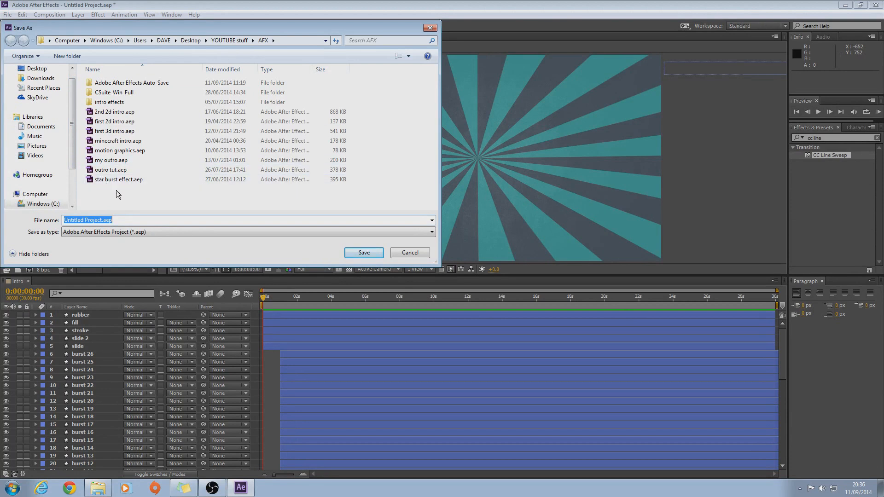
{"action": "type", "text": "tut "}
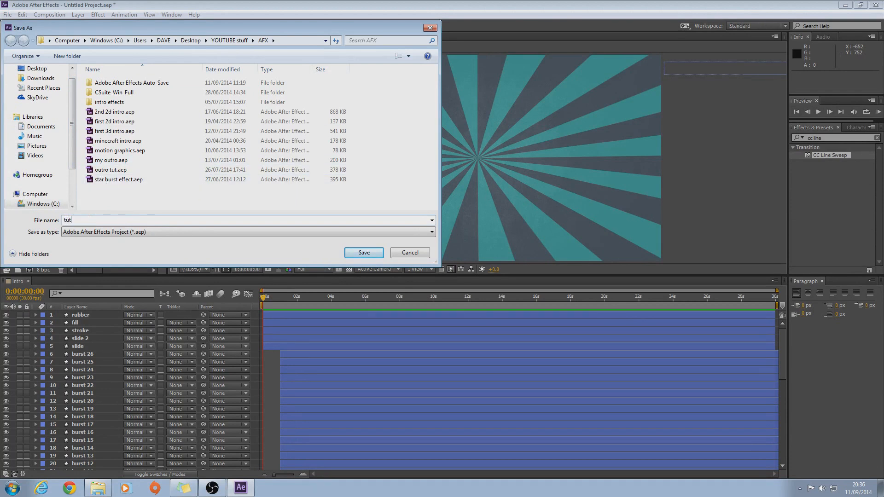
{"action": "type", "text": "intro"}
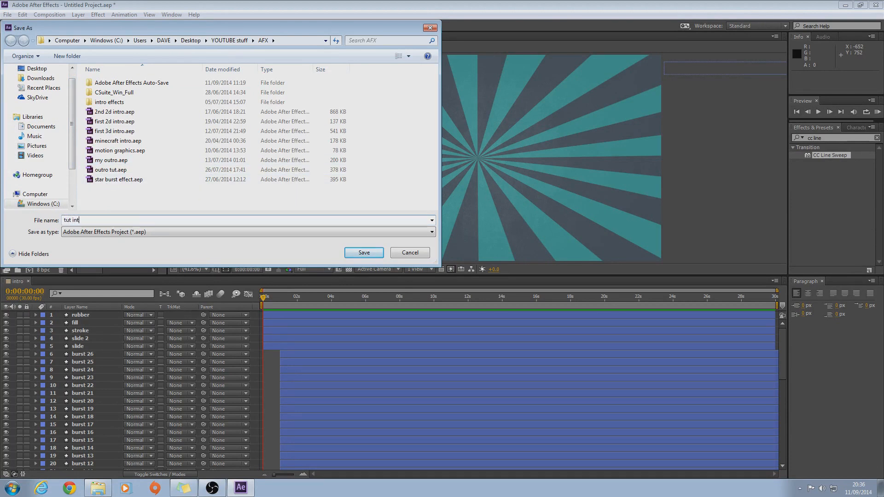
{"action": "left_click", "coordinate": [364, 253]}
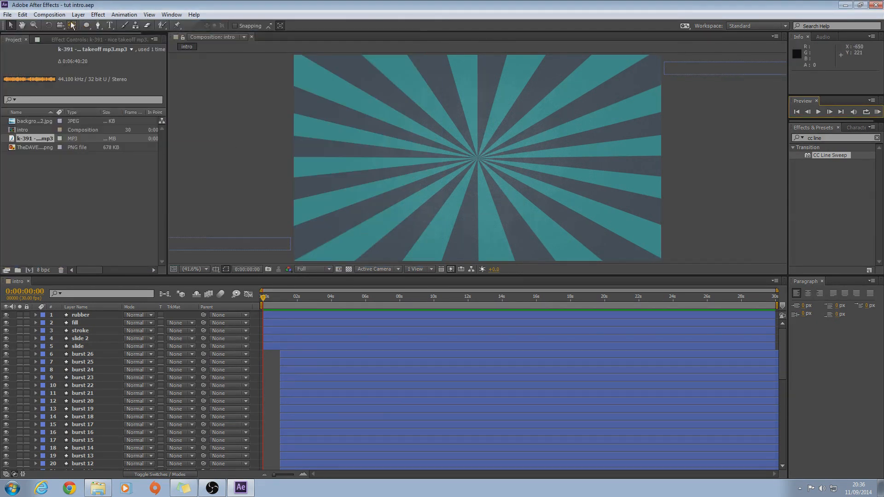
Add the intro composition to the render queue and set the Desktop as its output location.
{"action": "left_click", "coordinate": [51, 15]}
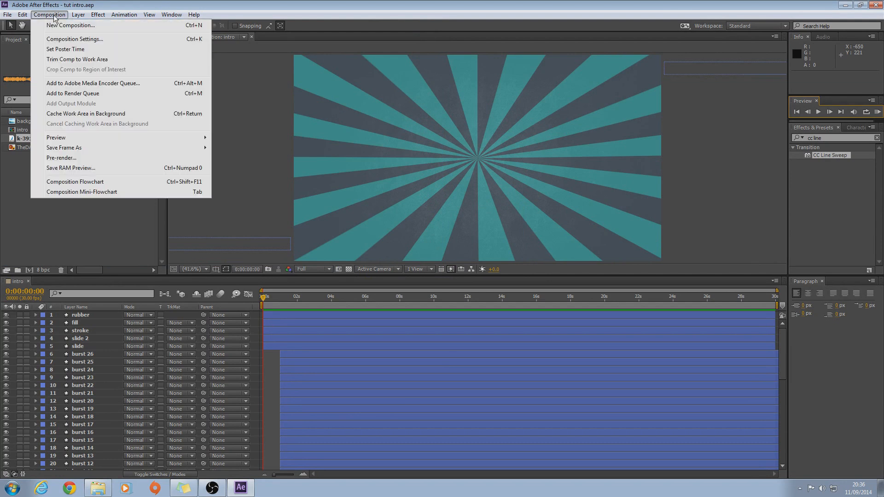
{"action": "left_click", "coordinate": [76, 95]}
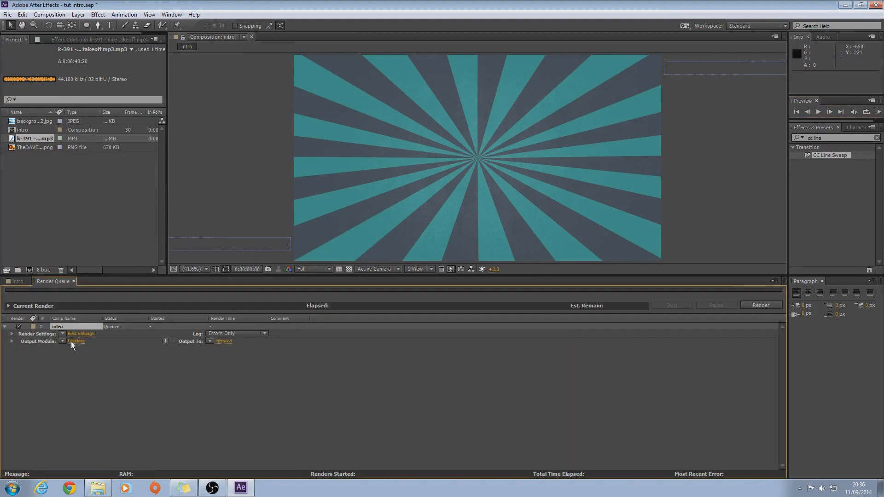
{"action": "left_click", "coordinate": [225, 341]}
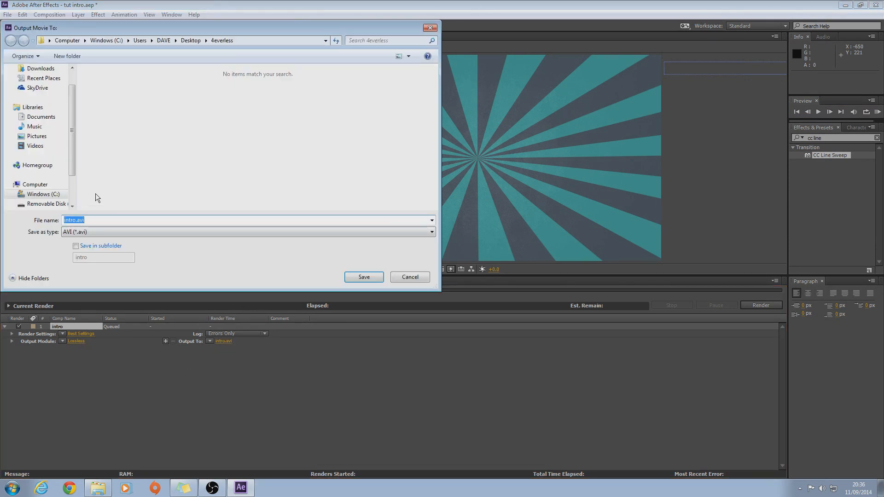
{"action": "left_click", "coordinate": [194, 43]}
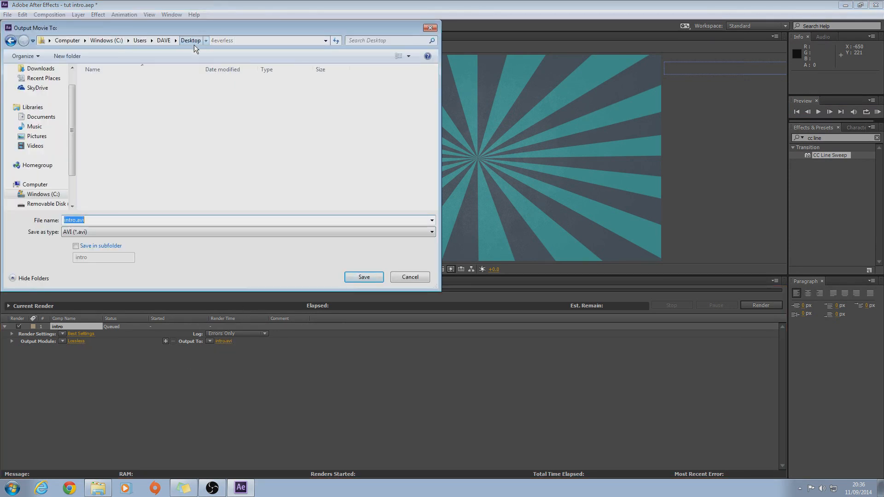
{"action": "left_click", "coordinate": [371, 275]}
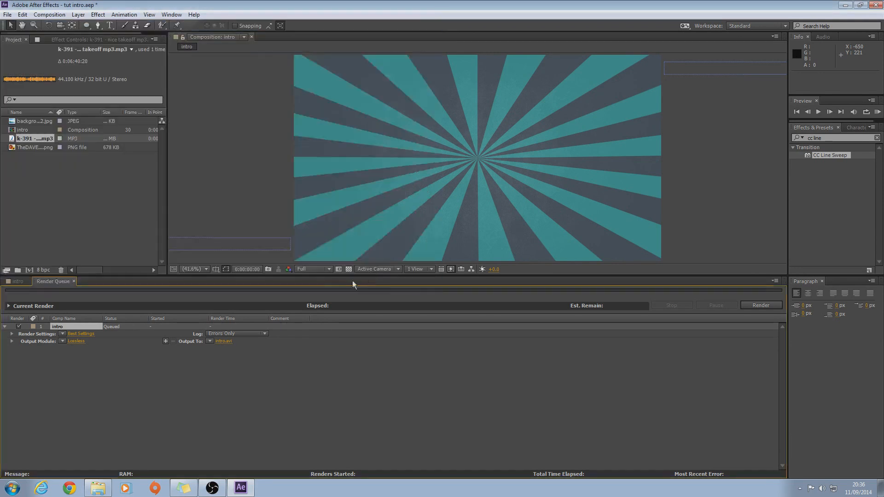
Set the queued intro's output module to HD and render it as intro.mp4.
{"action": "left_click", "coordinate": [61, 341]}
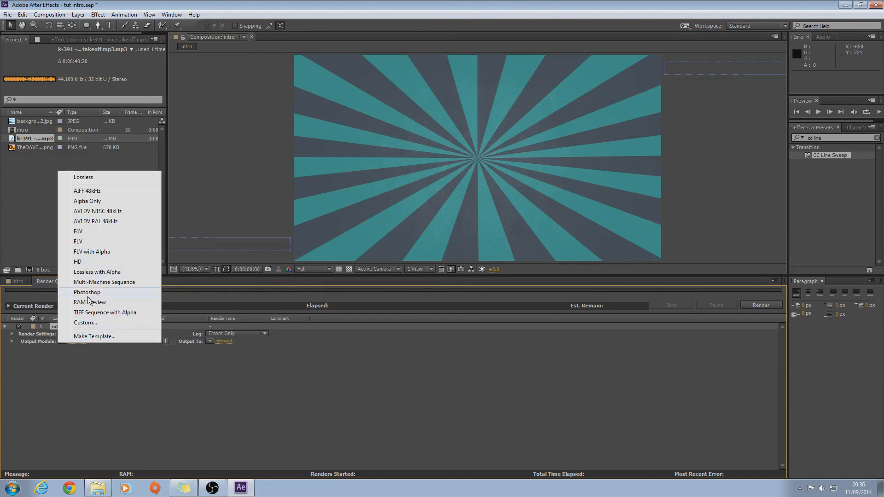
{"action": "left_click", "coordinate": [77, 263]}
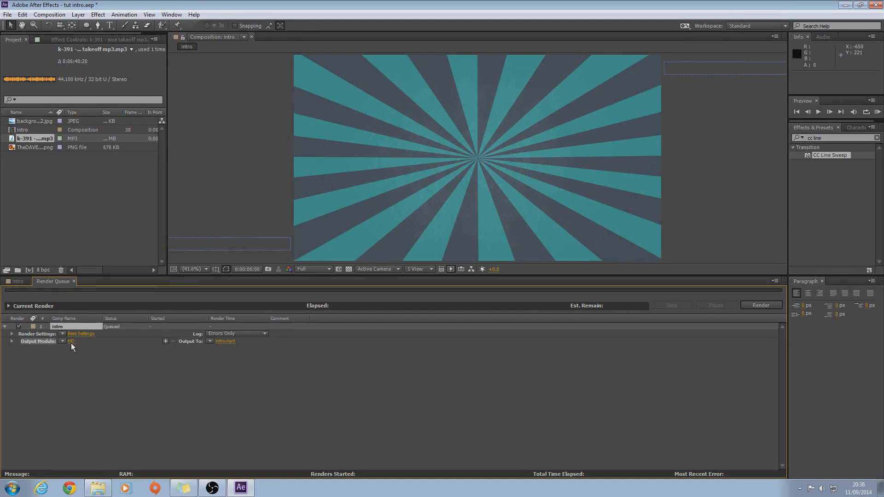
{"action": "left_click", "coordinate": [85, 358]}
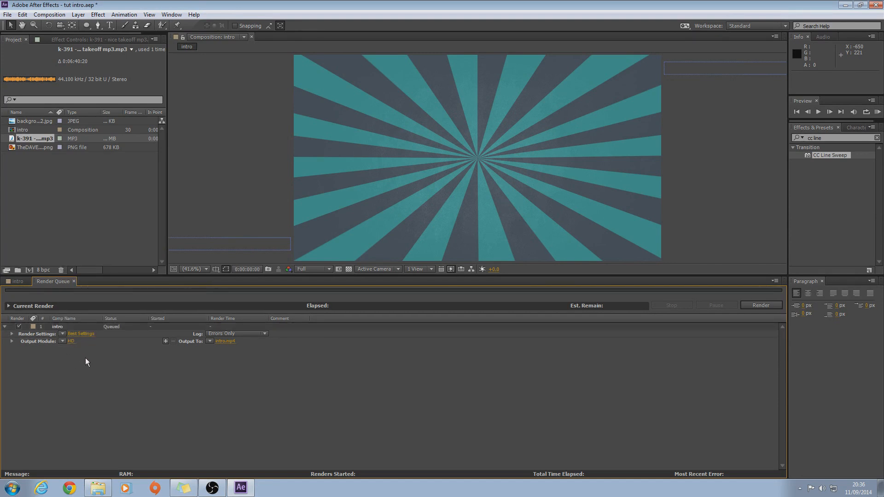
{"action": "left_click", "coordinate": [62, 342]}
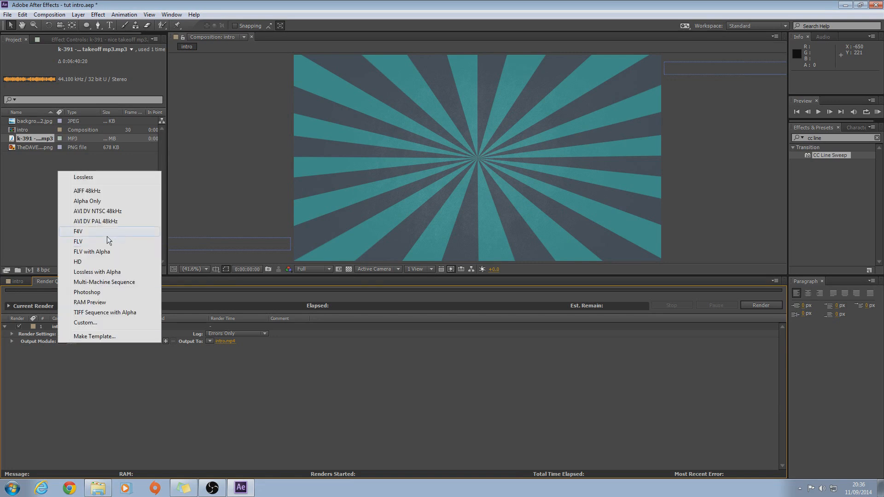
{"action": "left_click", "coordinate": [81, 263]}
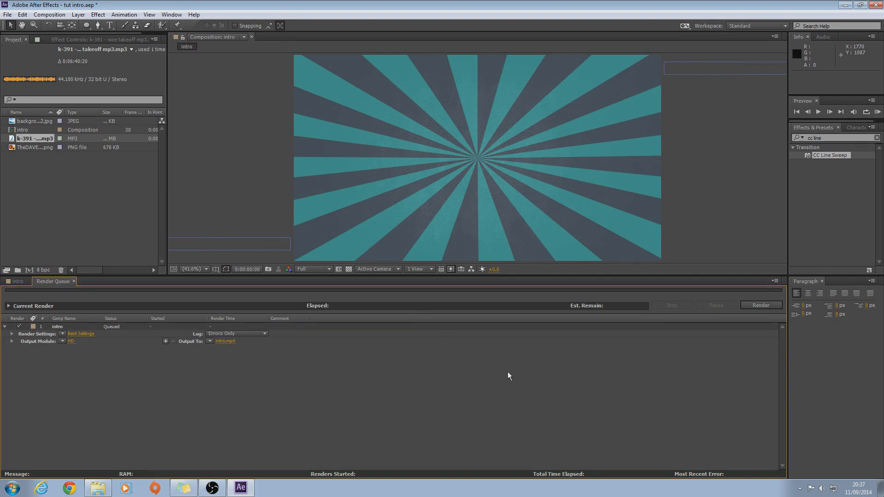
{"action": "left_click", "coordinate": [767, 306]}
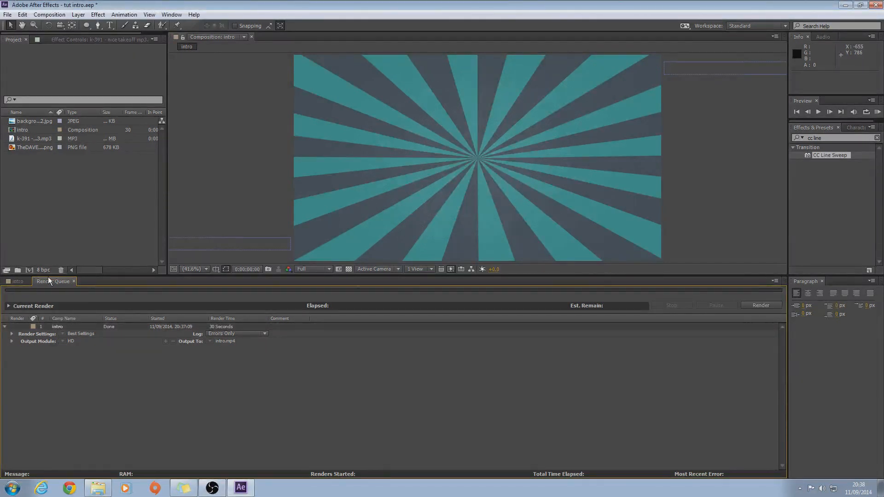
Create a new 1920 x 1080 composition at 30 fps with a 30-second duration, keeping the default name.
{"action": "left_click", "coordinate": [23, 282]}
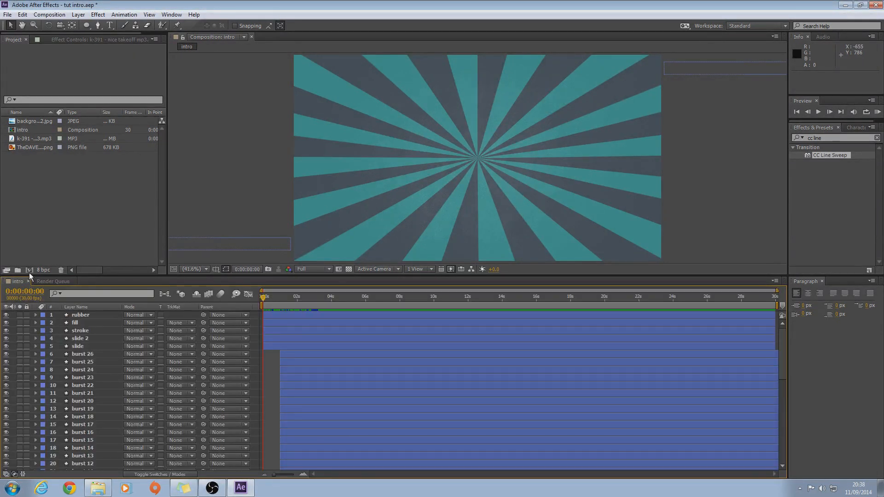
{"action": "left_click", "coordinate": [29, 271]}
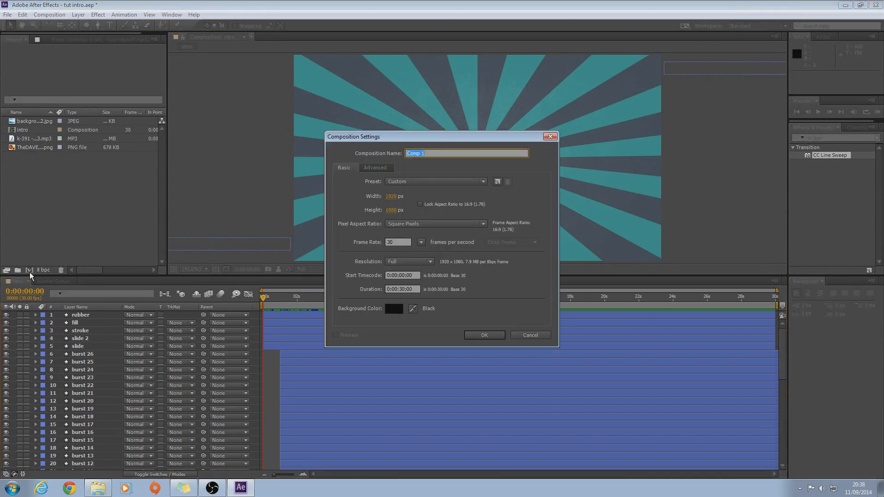
{"action": "left_click", "coordinate": [485, 336]}
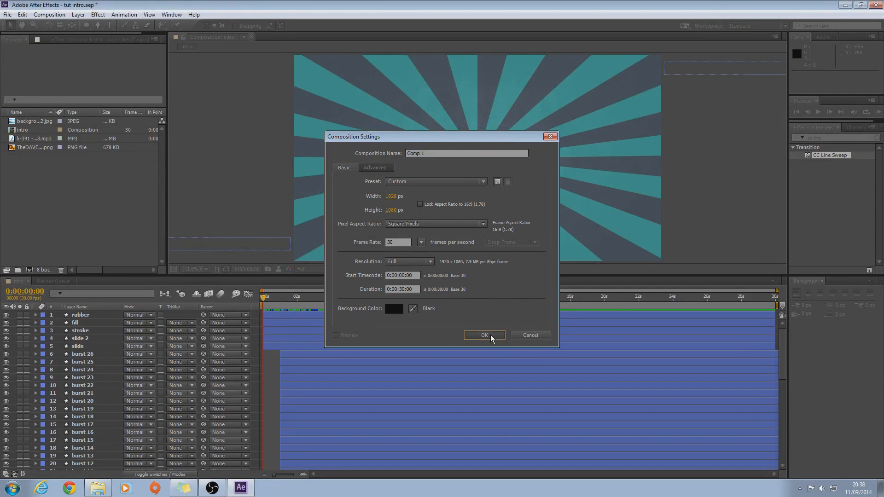
Import the rendered intro.mp4 into the project and add it as a layer in Comp 1 with the playhead at 0:00:00:00.
{"action": "left_click", "coordinate": [104, 488]}
{"action": "left_click_drag", "start_coordinate": [322, 305], "coordinate": [124, 249]}
{"action": "mouse_move", "coordinate": [70, 200]}
{"action": "left_mouse_down"}
{"action": "mouse_move", "coordinate": [60, 199]}
{"action": "mouse_move", "coordinate": [65, 191]}
{"action": "left_mouse_up"}
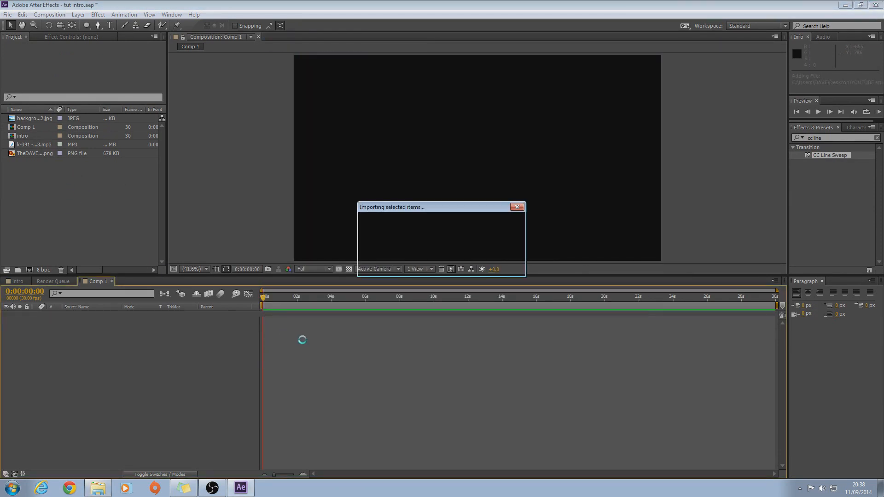
{"action": "left_click_drag", "start_coordinate": [25, 148], "coordinate": [62, 317]}
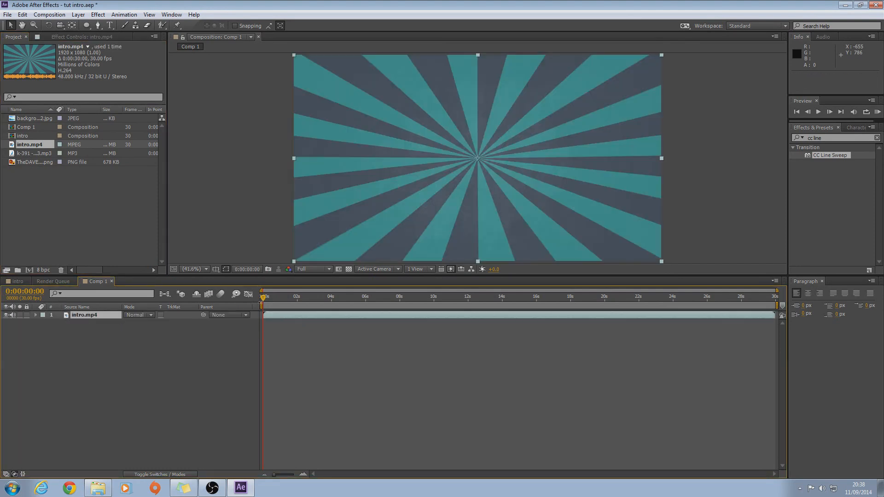
{"action": "mouse_move", "coordinate": [262, 299]}
{"action": "left_mouse_down"}
{"action": "mouse_move", "coordinate": [331, 297]}
{"action": "mouse_move", "coordinate": [263, 295]}
{"action": "left_mouse_up"}
{"action": "left_click", "coordinate": [158, 322]}
{"action": "left_click", "coordinate": [67, 214]}
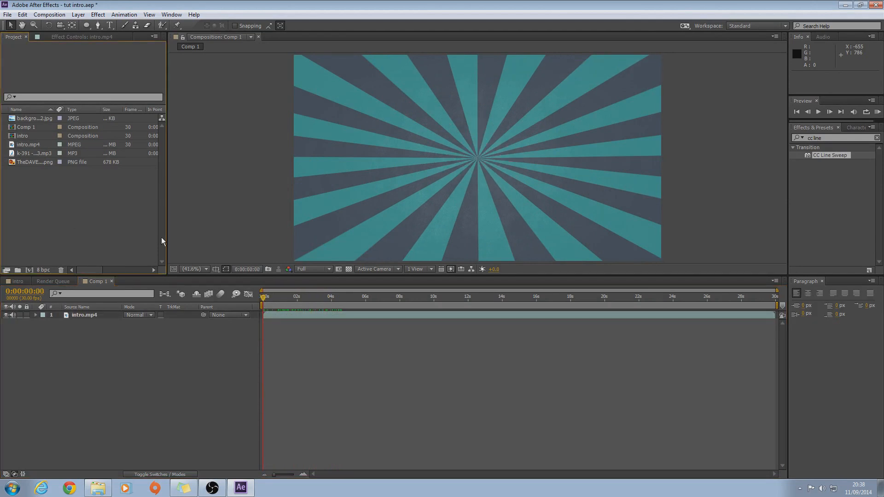
Search the effects and presets for "syn" and select the intro.mp4 layer in Comp 1.
{"action": "left_click", "coordinate": [829, 137]}
{"action": "key", "text": "ctrl+a"}
{"action": "type", "text": "sy"}
{"action": "type", "text": "n"}
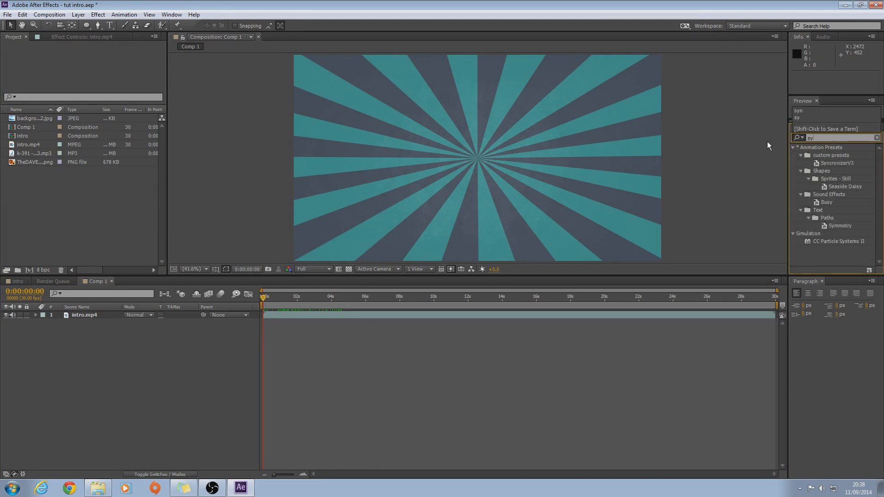
{"action": "left_click", "coordinate": [831, 199]}
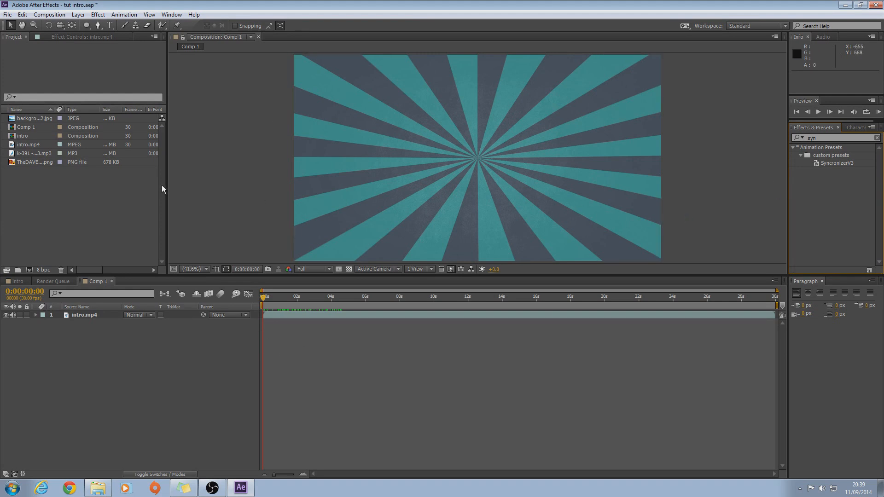
{"action": "left_click", "coordinate": [115, 362]}
{"action": "left_click", "coordinate": [67, 317]}
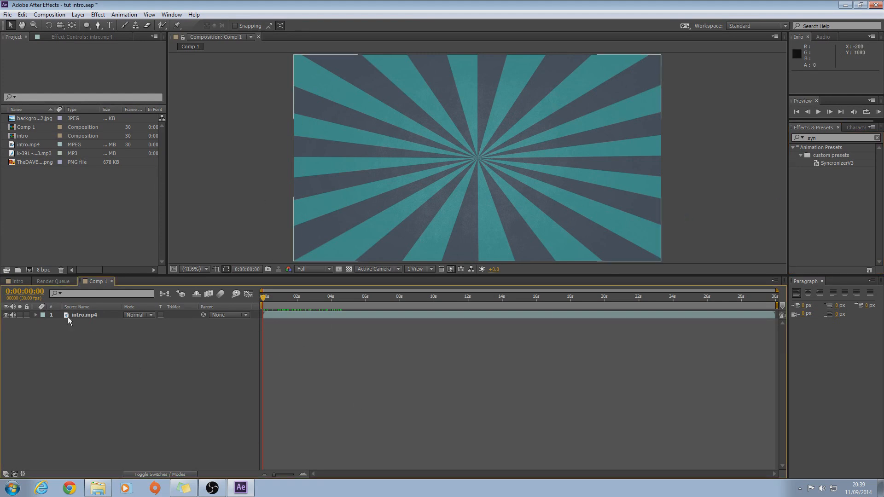
{"action": "left_click_drag", "start_coordinate": [264, 299], "coordinate": [241, 295]}
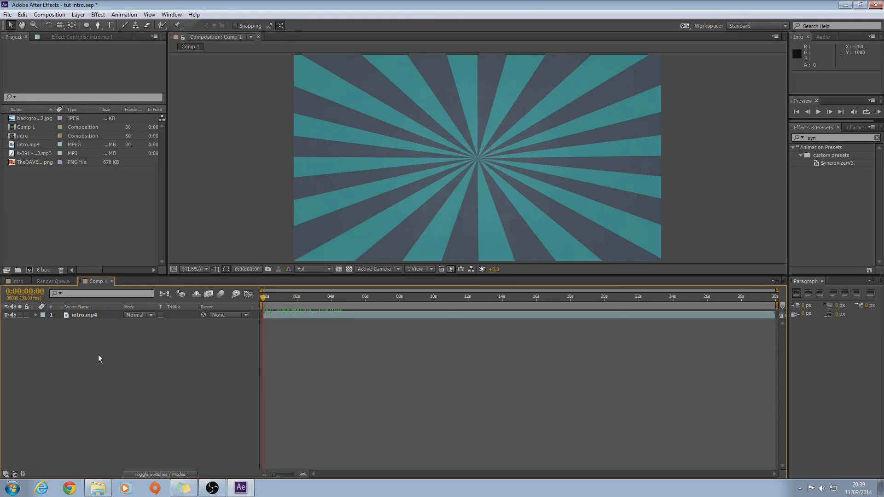
{"action": "left_click", "coordinate": [81, 315]}
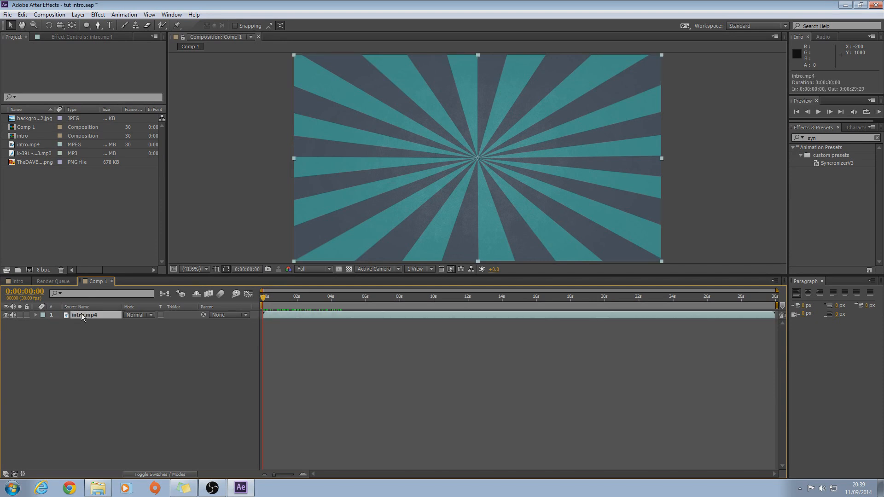
Switch to the file explorer and select "k-391 - nice takeoff mp3.mp3" in the music folder of YOUTUBE stuff.
{"action": "left_click", "coordinate": [98, 489]}
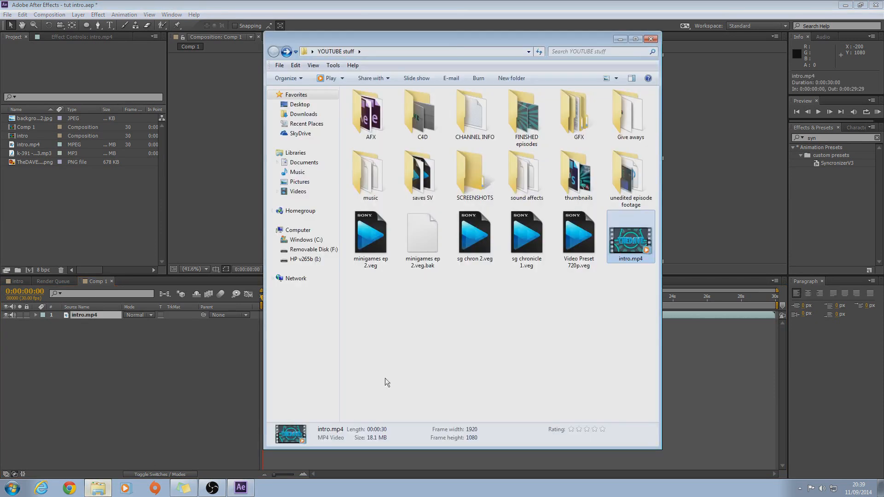
{"action": "double_click", "coordinate": [371, 176]}
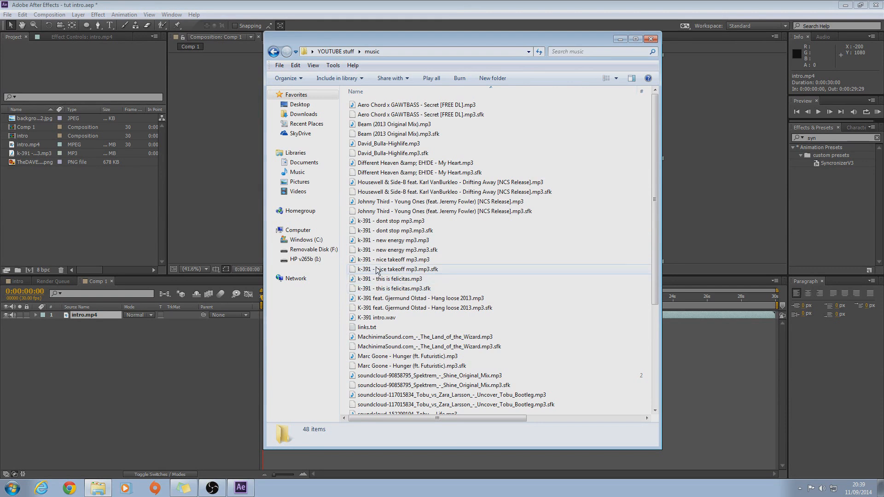
{"action": "left_click", "coordinate": [387, 261]}
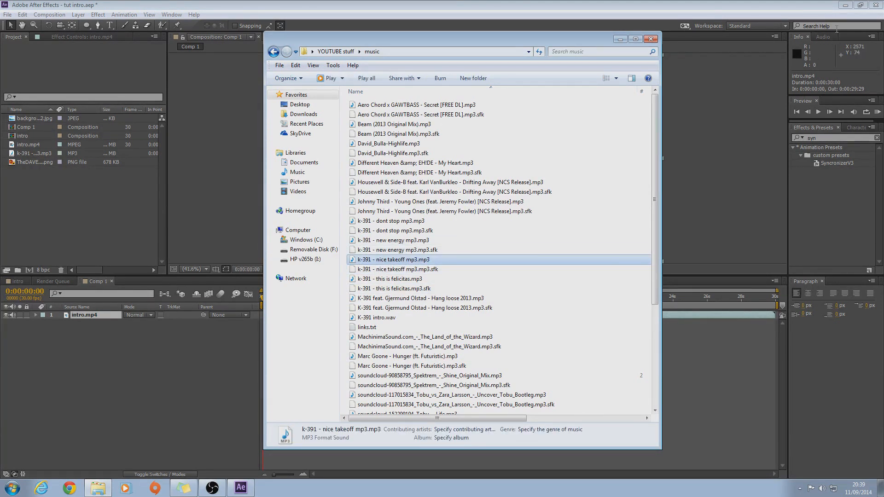
Minimize After Effects, launch MixMeister BPM Analyzer and place its window beside the music folder without overlap.
{"action": "left_click", "coordinate": [845, 6]}
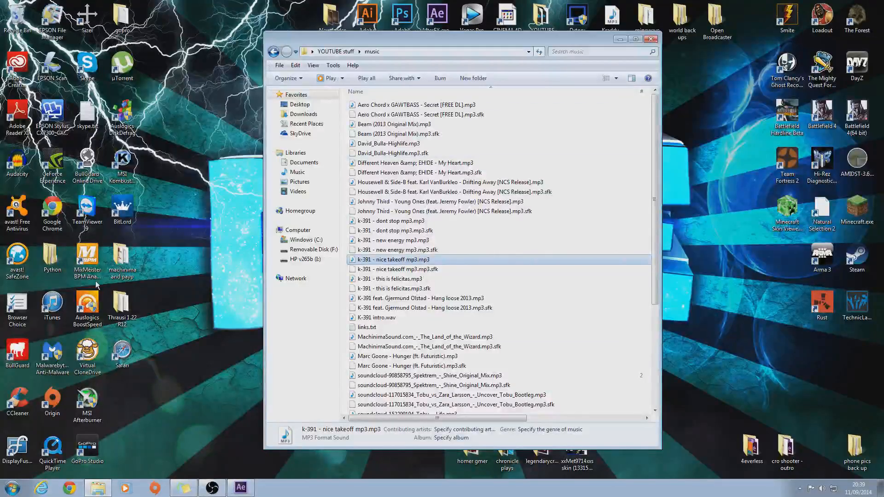
{"action": "left_click", "coordinate": [96, 268]}
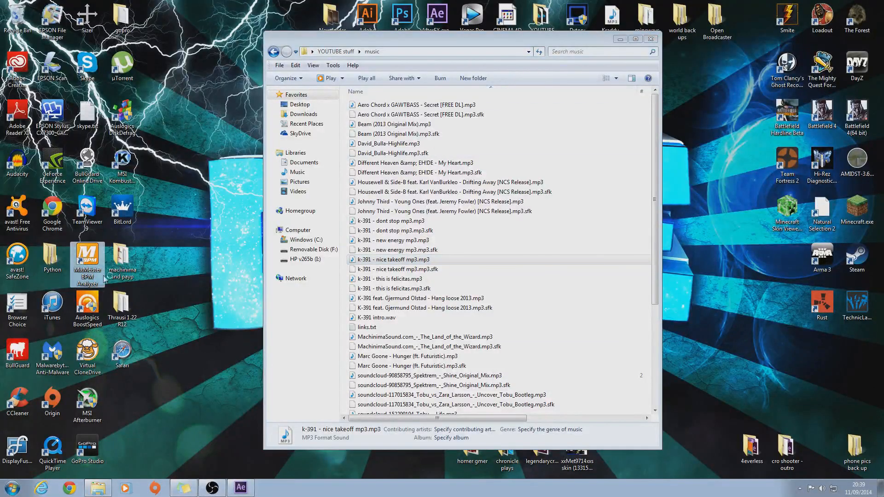
{"action": "double_click", "coordinate": [89, 276]}
{"action": "left_click_drag", "start_coordinate": [167, 111], "coordinate": [137, 62]}
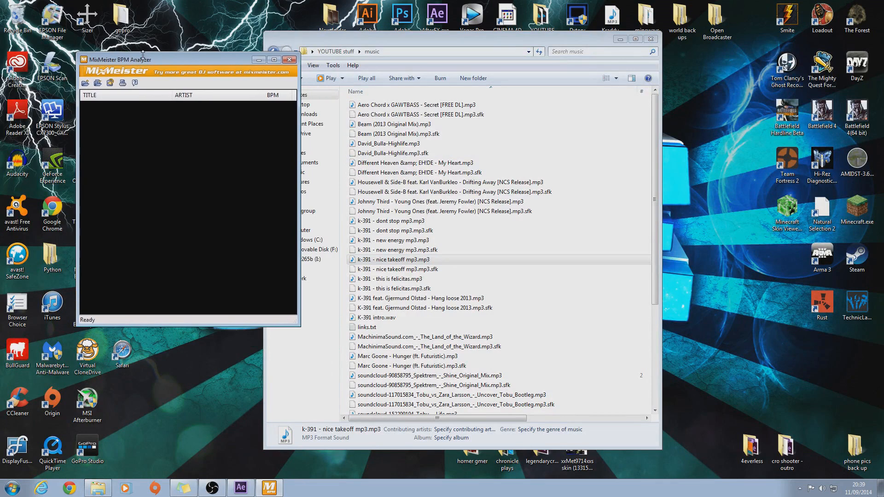
{"action": "left_click_drag", "start_coordinate": [174, 63], "coordinate": [123, 59]}
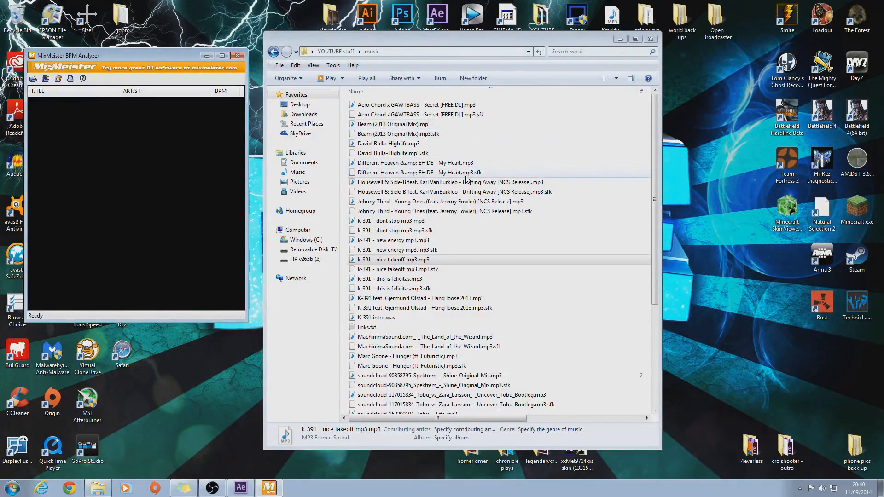
Import the music folder of YOUTUBE stuff into the BPM analyzer and select the "k-391 - nice takeoff mp3" track.
{"action": "left_click", "coordinate": [371, 125]}
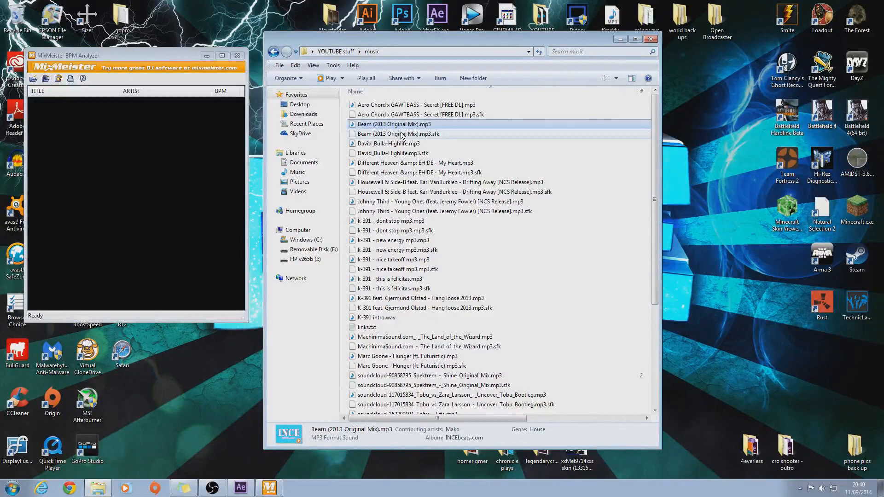
{"action": "left_click", "coordinate": [34, 78]}
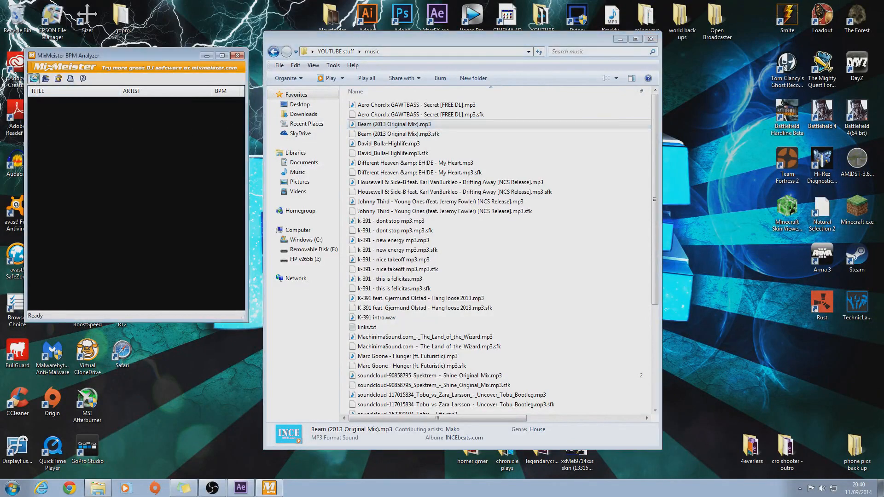
{"action": "left_click", "coordinate": [34, 79]}
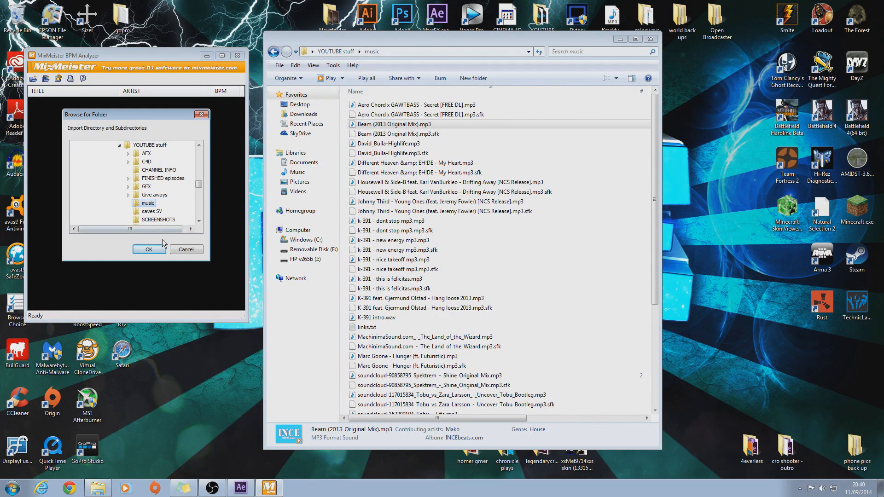
{"action": "left_click", "coordinate": [149, 250]}
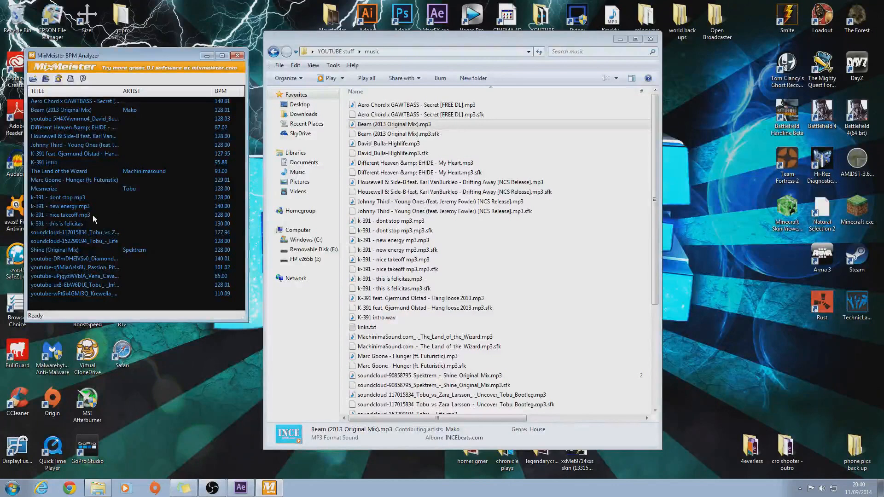
{"action": "left_click", "coordinate": [80, 217]}
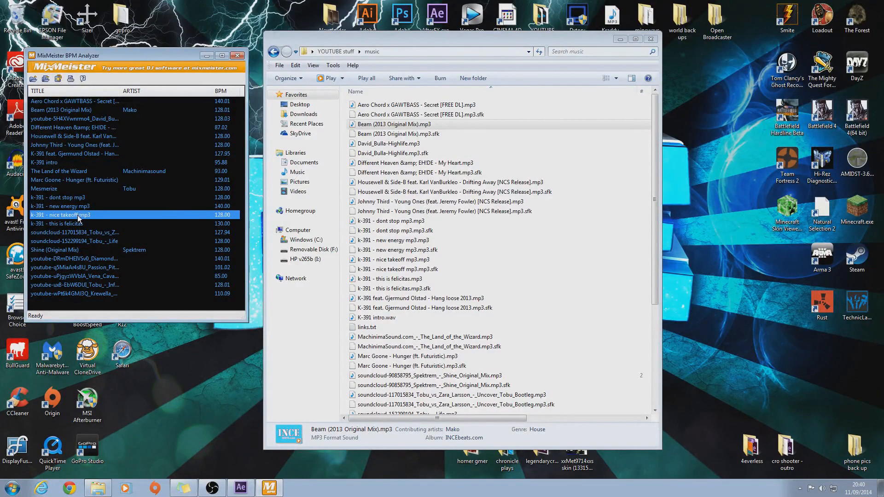
Close MixMeister BPM Analyzer with its thank-you notice, minimize the music folder and switch back to After Effects.
{"action": "left_click", "coordinate": [239, 56]}
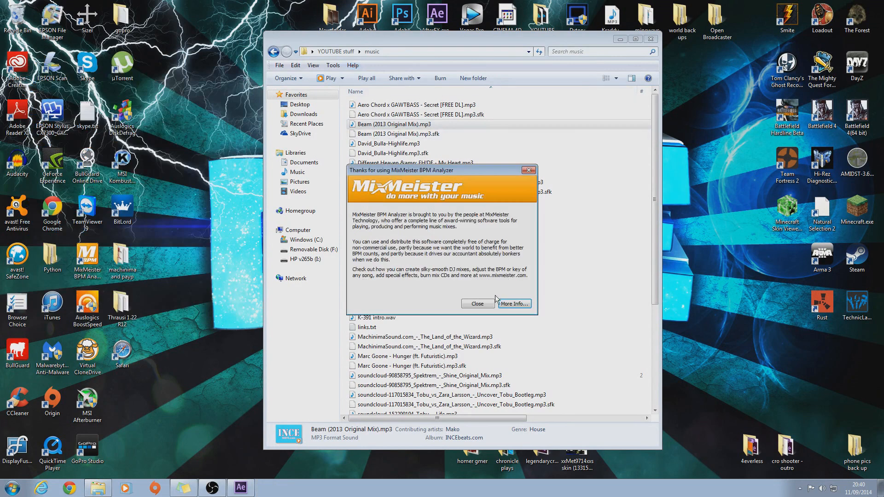
{"action": "left_click", "coordinate": [491, 304]}
{"action": "left_click", "coordinate": [620, 40]}
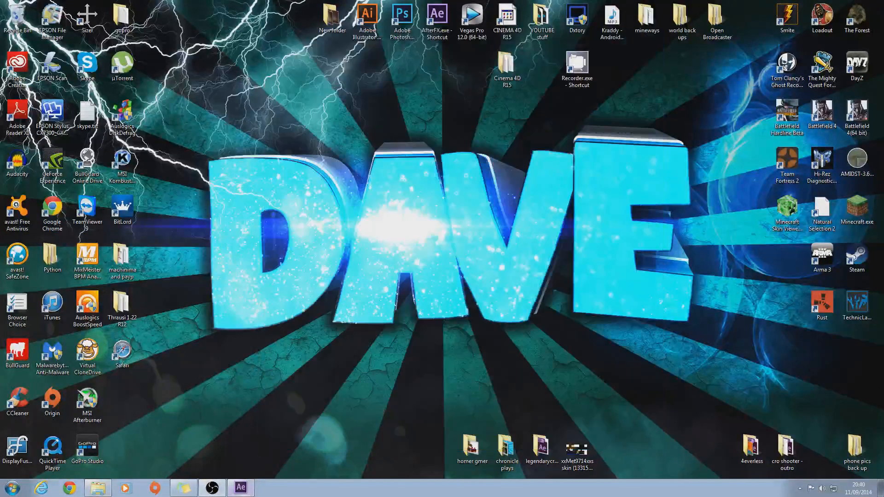
{"action": "left_click", "coordinate": [246, 491]}
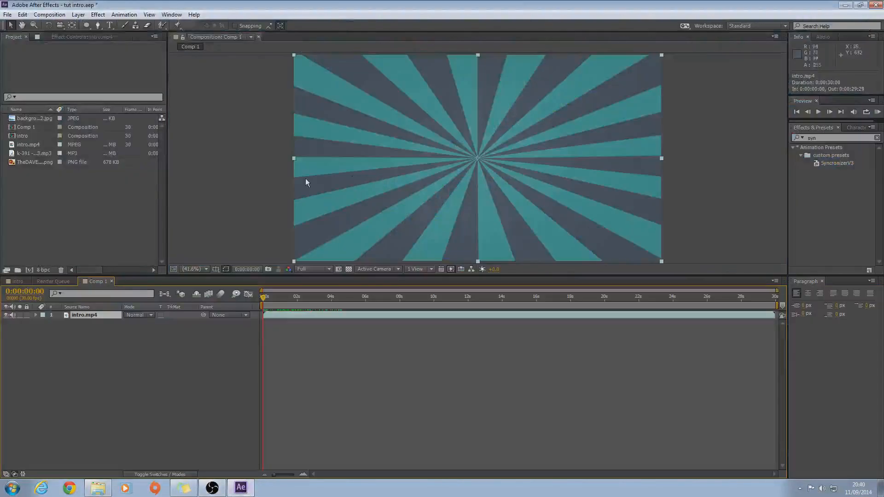
Add a new adjustment layer above intro.mp4 in Comp 1.
{"action": "left_click", "coordinate": [143, 358]}
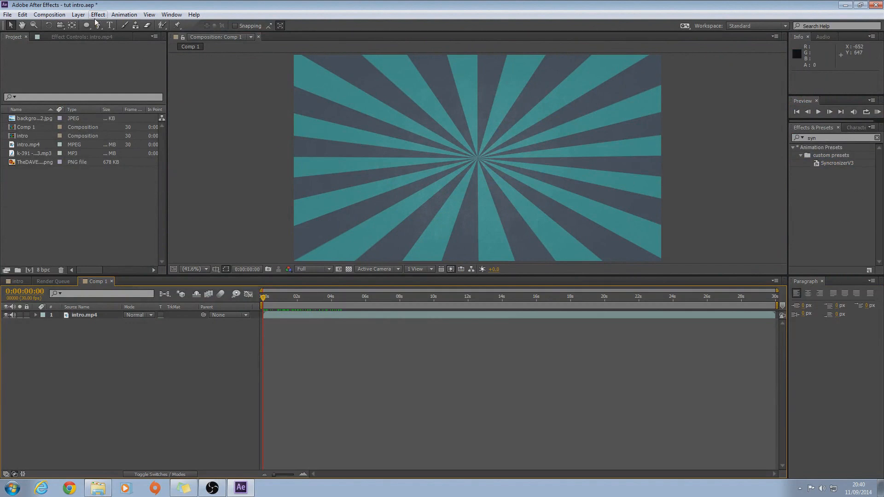
{"action": "left_click", "coordinate": [79, 14]}
{"action": "mouse_move", "coordinate": [107, 26]}
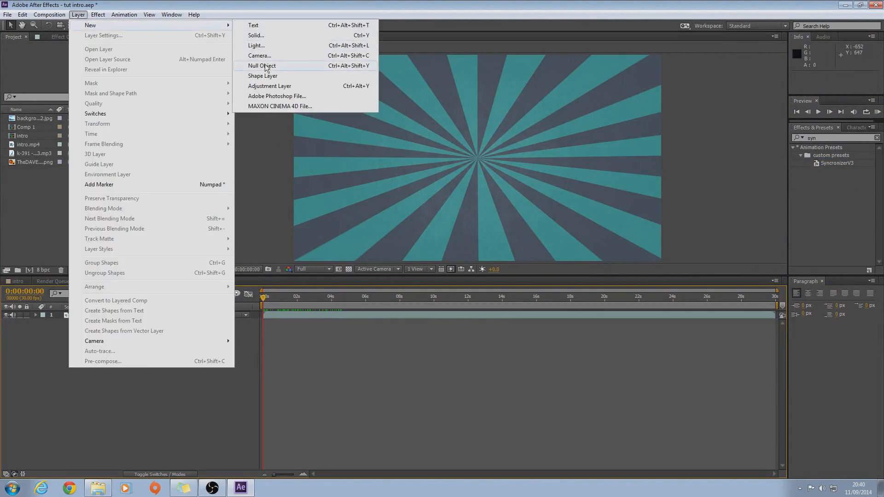
{"action": "left_click", "coordinate": [278, 86]}
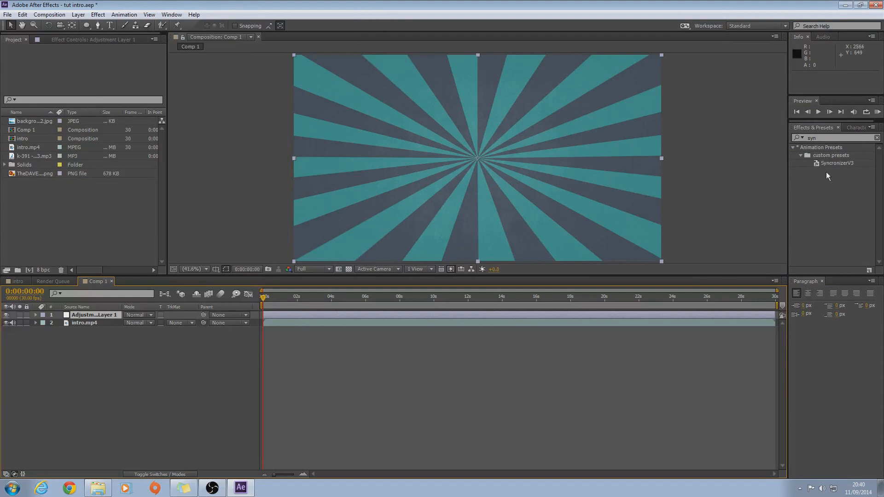
Apply the SyncronizerV3 preset to the adjustment layer and set its BPM slider to 128.
{"action": "left_click_drag", "start_coordinate": [836, 163], "coordinate": [103, 312]}
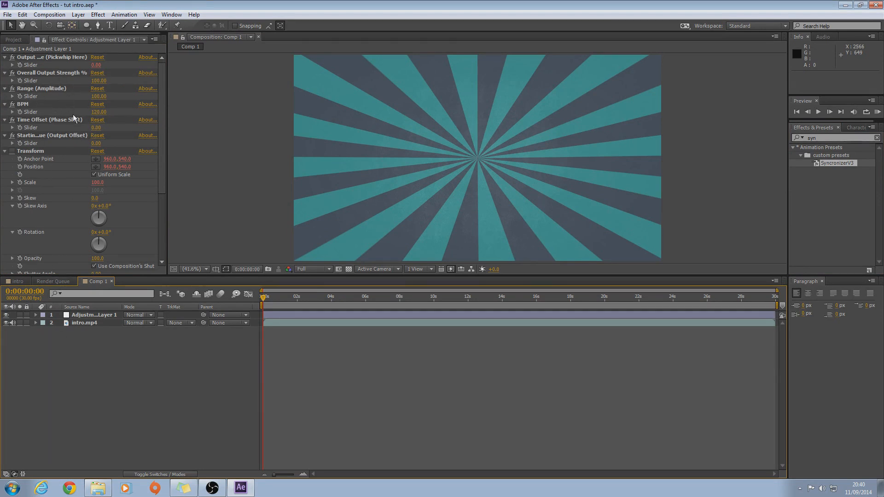
{"action": "left_click", "coordinate": [99, 112]}
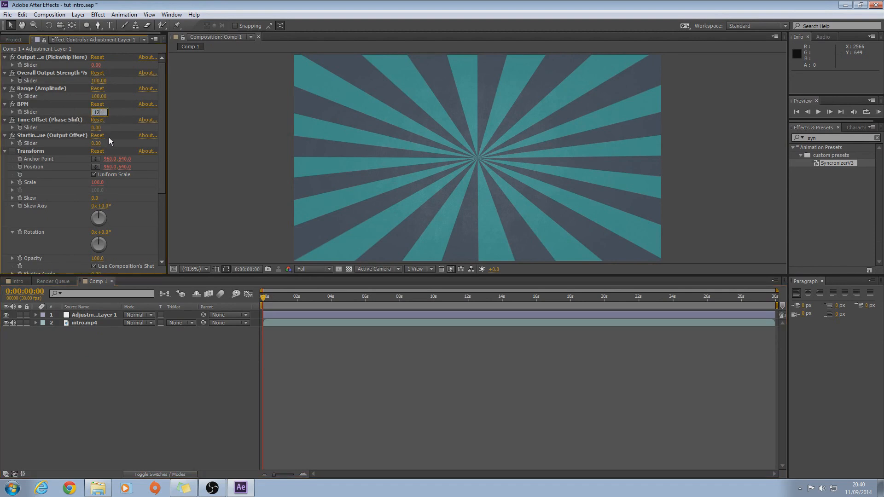
{"action": "left_click", "coordinate": [108, 341]}
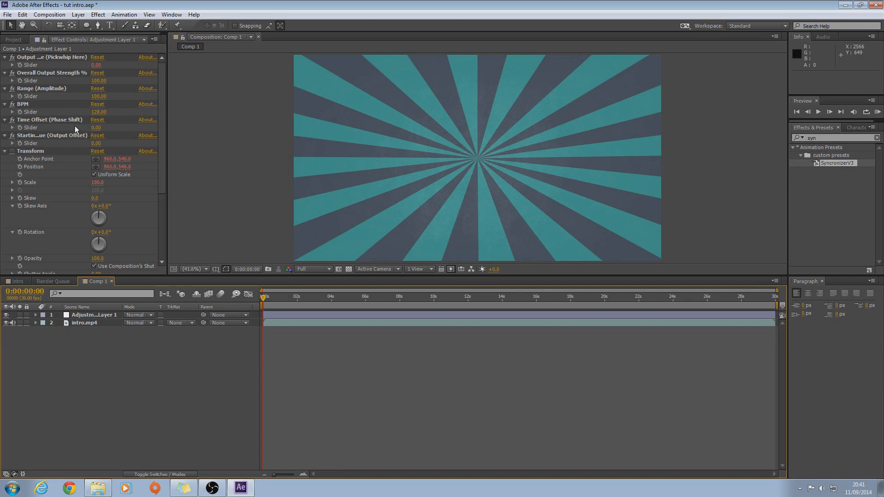
Try Time Offset (Phase Shift) slider values of 70, 75 and 76 on the adjustment layer.
{"action": "left_click", "coordinate": [96, 128]}
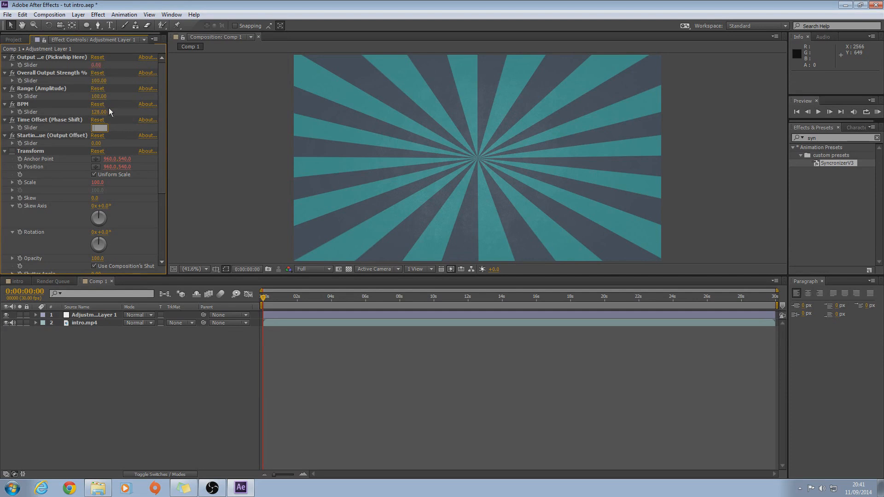
{"action": "type", "text": "70"}
{"action": "key", "text": "Return"}
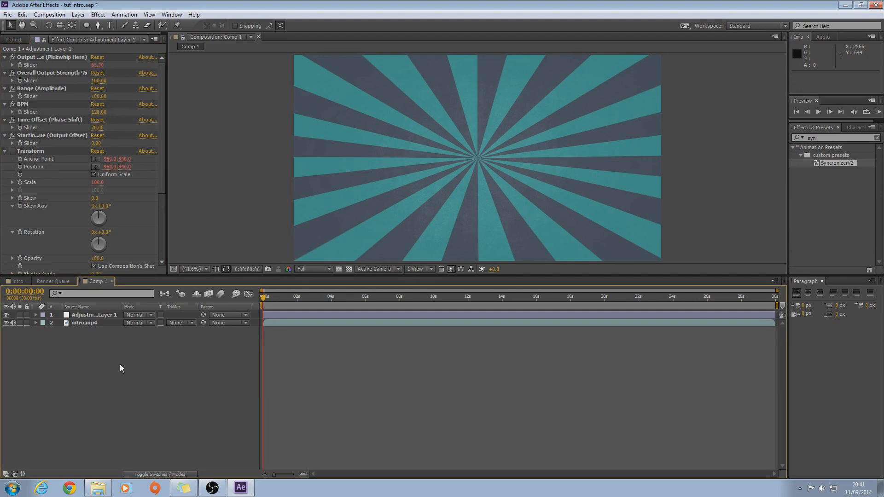
{"action": "left_click", "coordinate": [98, 128]}
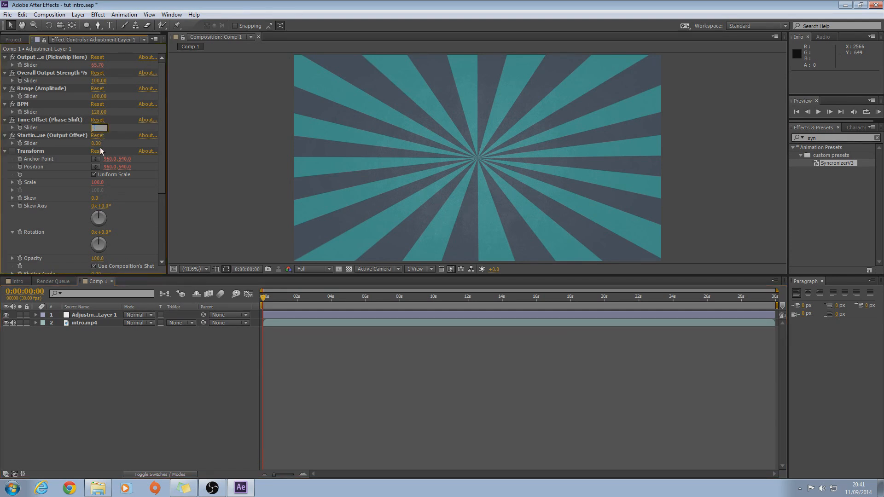
{"action": "type", "text": "75"}
{"action": "left_click", "coordinate": [132, 373]}
{"action": "left_click", "coordinate": [99, 64]}
{"action": "left_click", "coordinate": [158, 352]}
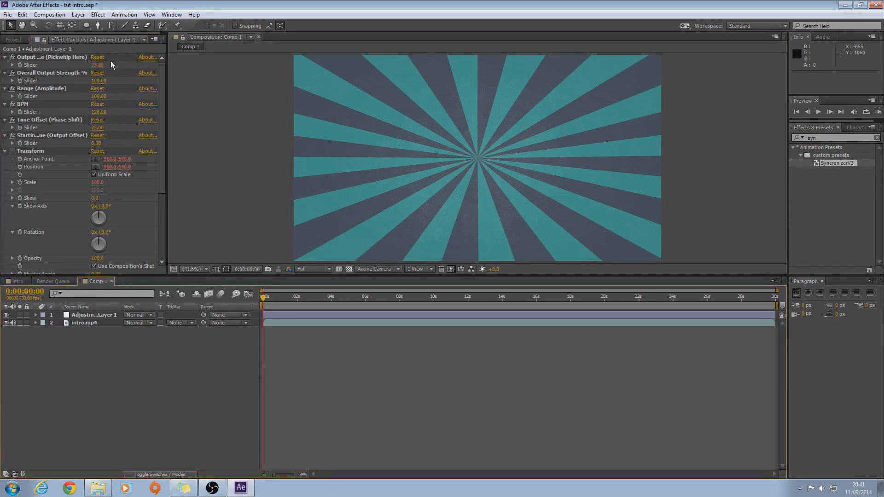
{"action": "left_click", "coordinate": [98, 127]}
{"action": "key", "text": "BackSpace"}
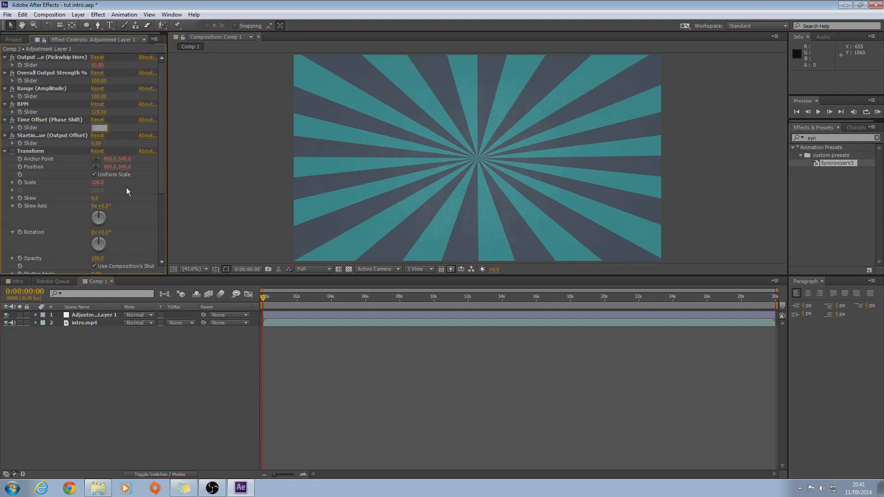
{"action": "left_click", "coordinate": [137, 352]}
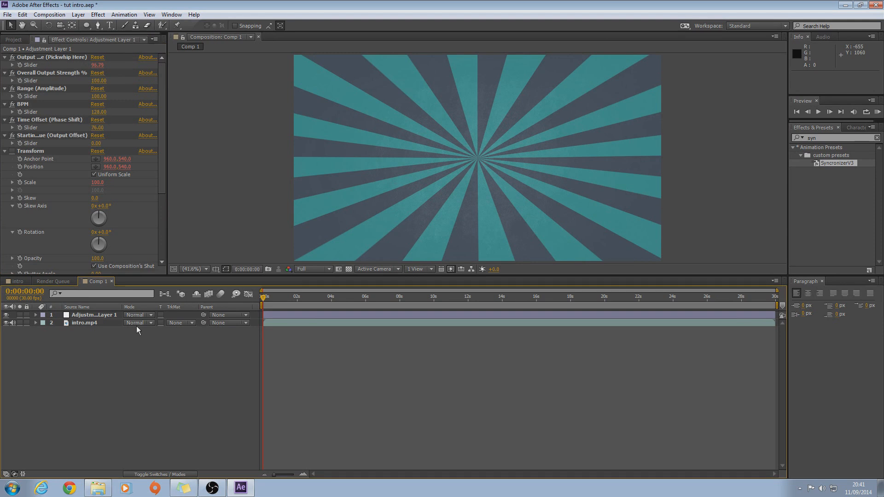
Set the adjustment layer's Time Offset (Phase Shift) slider to 77.
{"action": "left_click", "coordinate": [103, 127]}
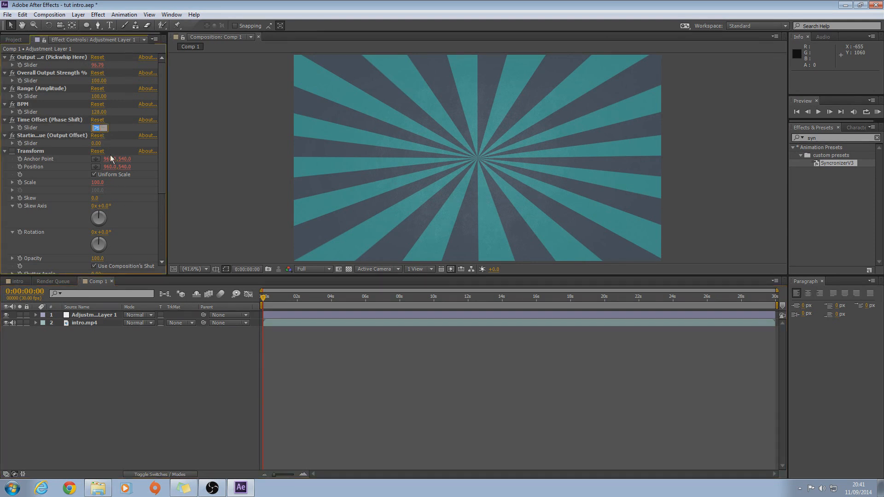
{"action": "type", "text": "77"}
{"action": "left_click", "coordinate": [136, 412]}
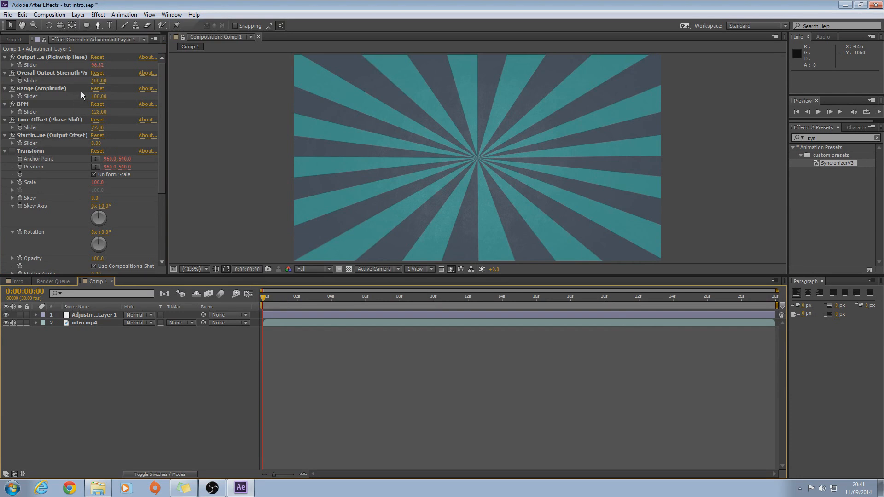
Enable the preset's Transform effect on the adjustment layer and set the Range (Amplitude) slider to 110.
{"action": "left_click", "coordinate": [12, 152]}
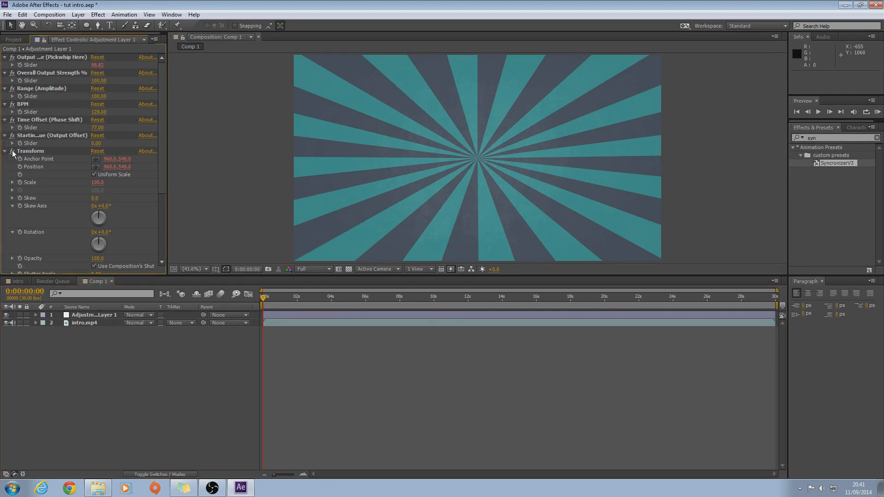
{"action": "left_click", "coordinate": [98, 96]}
{"action": "key", "text": "BackSpace"}
{"action": "type", "text": "110"}
{"action": "key", "text": "Return"}
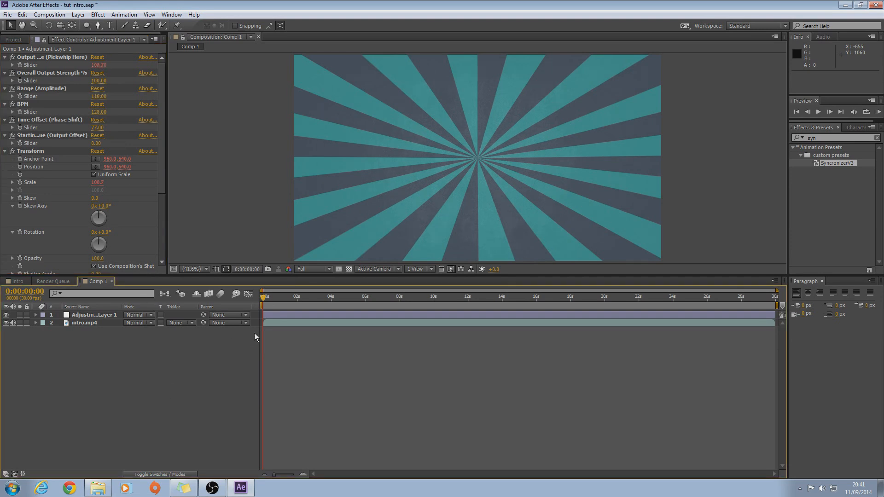
Scrub through the opening seconds of Comp 1 and play a RAM preview from the start to check the beat sync.
{"action": "left_click_drag", "start_coordinate": [264, 297], "coordinate": [344, 296]}
{"action": "key", "text": "Home"}
{"action": "left_click", "coordinate": [875, 113]}
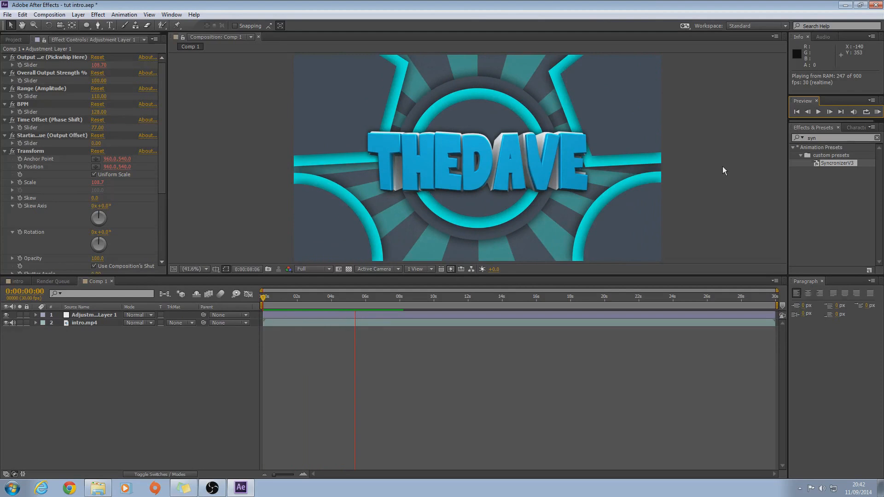
{"action": "key", "text": "space"}
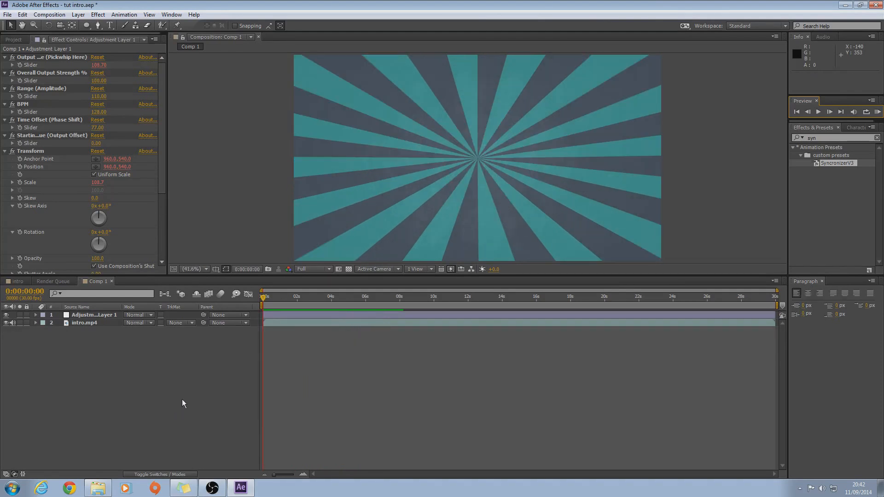
Place the playhead at 0:00:02:29, where the logo text first appears, and select the adjustment layer.
{"action": "left_click_drag", "start_coordinate": [264, 298], "coordinate": [321, 296]}
{"action": "left_click_drag", "start_coordinate": [320, 296], "coordinate": [314, 296]}
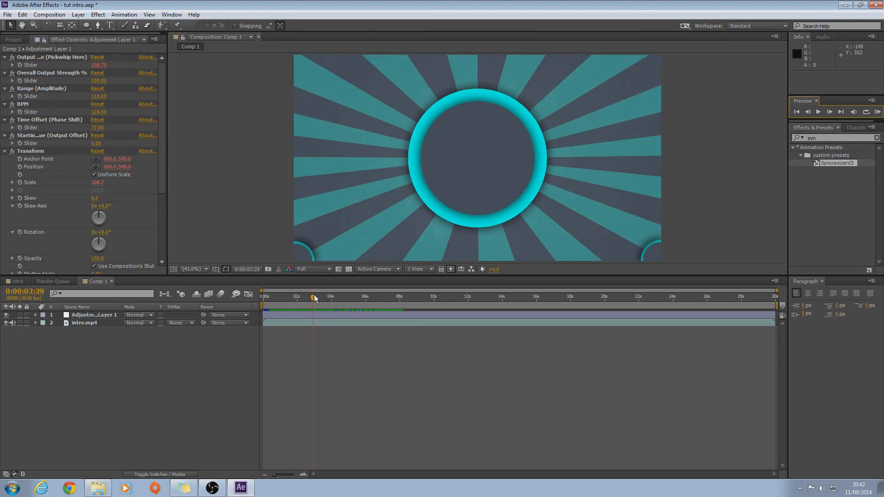
{"action": "left_click", "coordinate": [86, 315]}
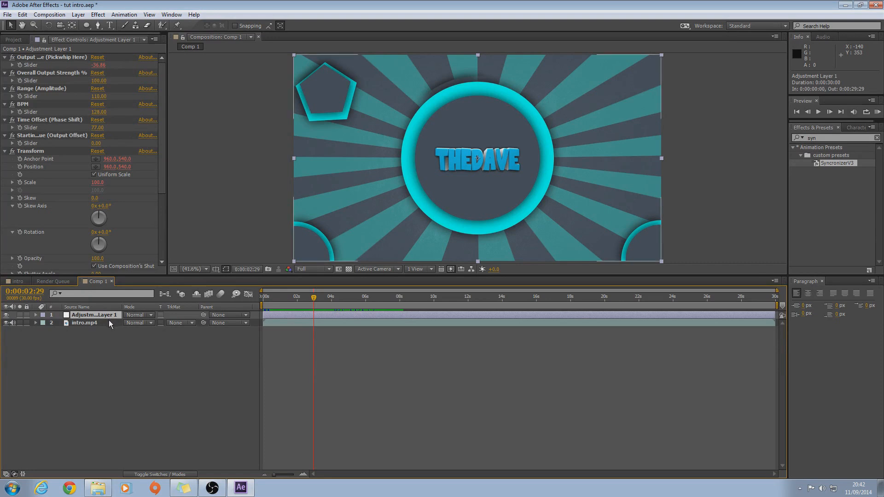
Try shifting the adjustment layer in time so that its end, its start and again its end meets the playhead.
{"action": "key", "text": "alt+bracketright"}
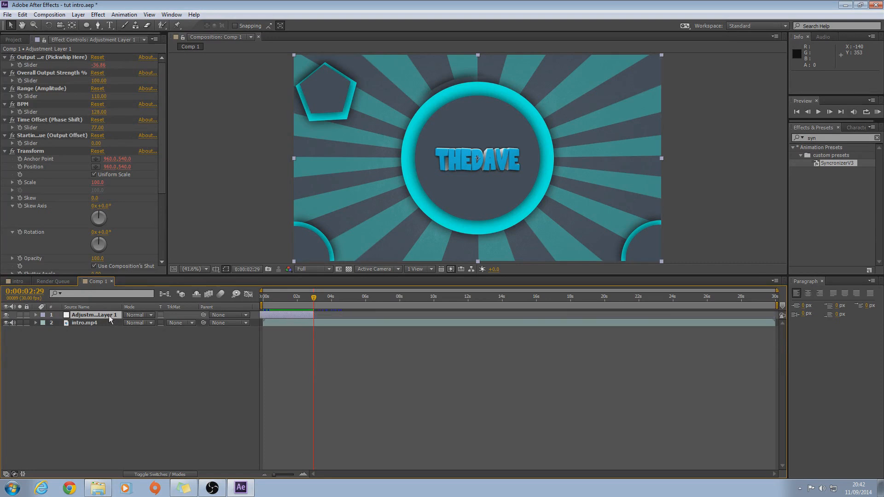
{"action": "key", "text": "ctrl+z"}
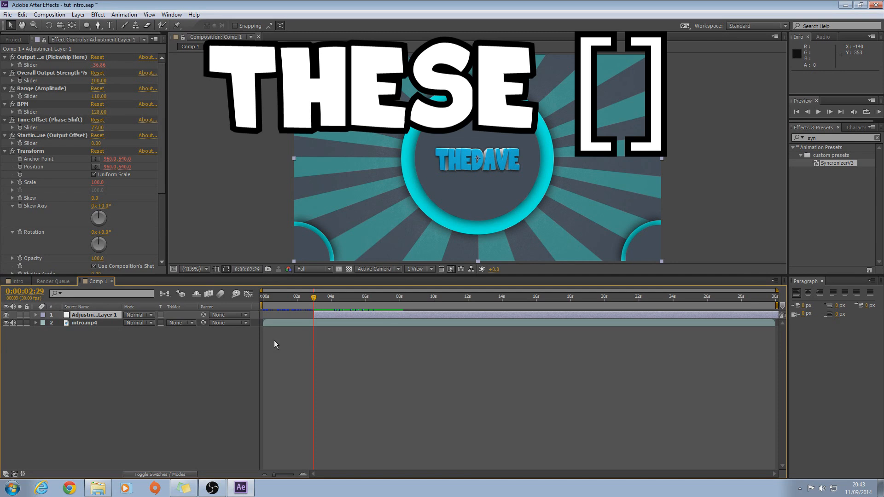
{"action": "key", "text": "bracketright"}
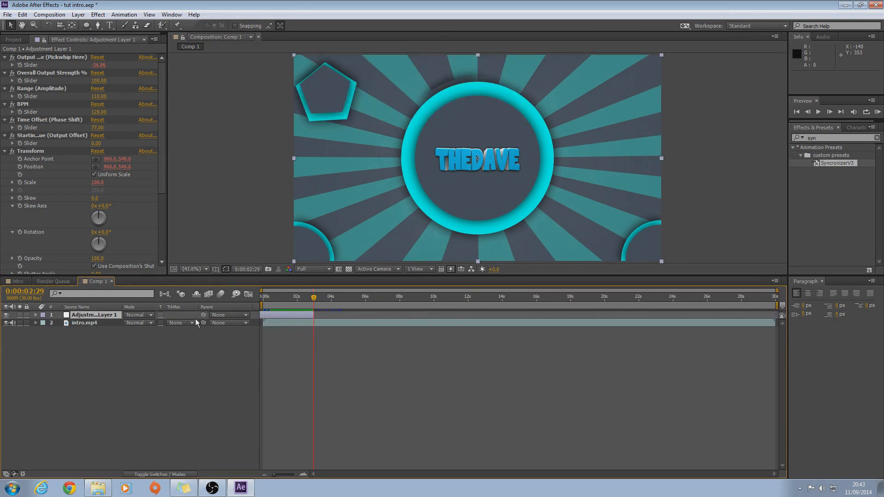
Rename the adjustment layer as "ad".
{"action": "left_click", "coordinate": [109, 316]}
{"action": "key", "text": "Return"}
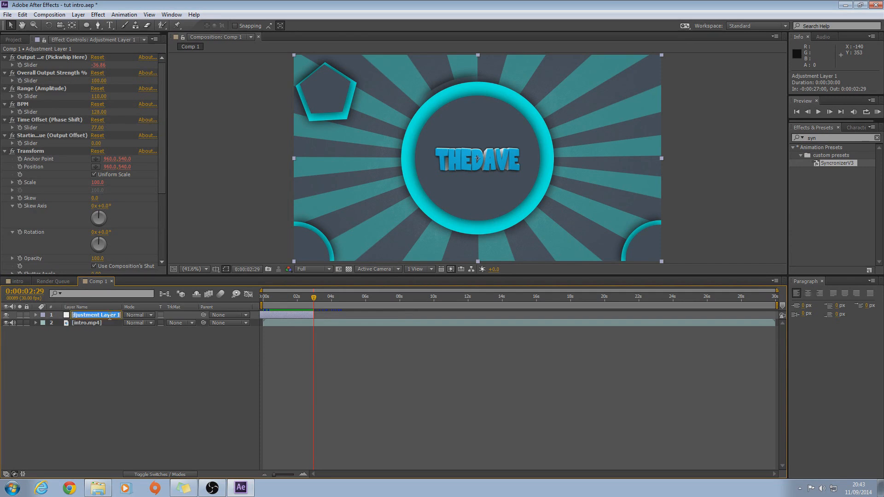
{"action": "key", "text": "BackSpace"}
{"action": "type", "text": "ad"}
{"action": "left_click", "coordinate": [136, 365]}
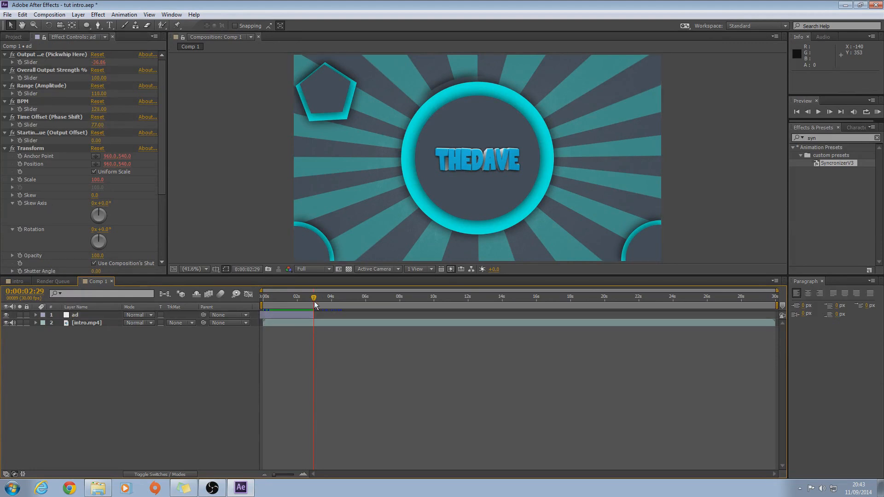
Move the "ad" layer in time so that it starts at the playhead, 0:00:02:29.
{"action": "left_click", "coordinate": [77, 316]}
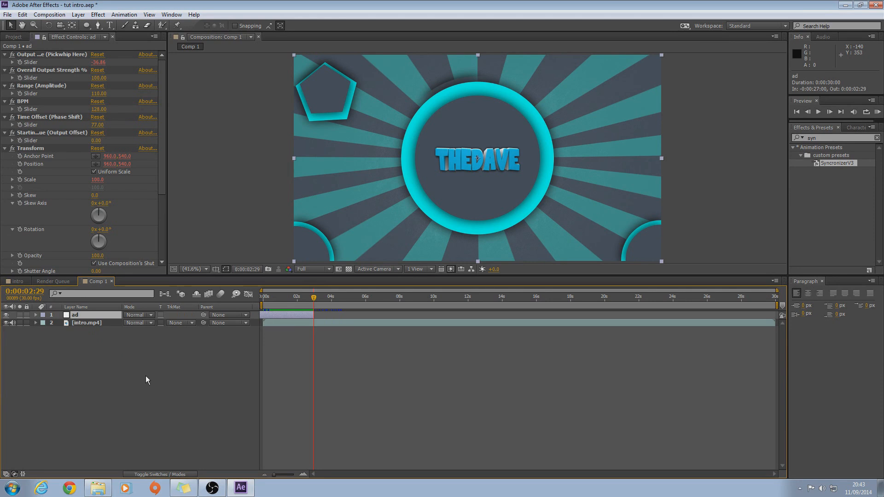
{"action": "key", "text": "["}
{"action": "left_click", "coordinate": [210, 380]}
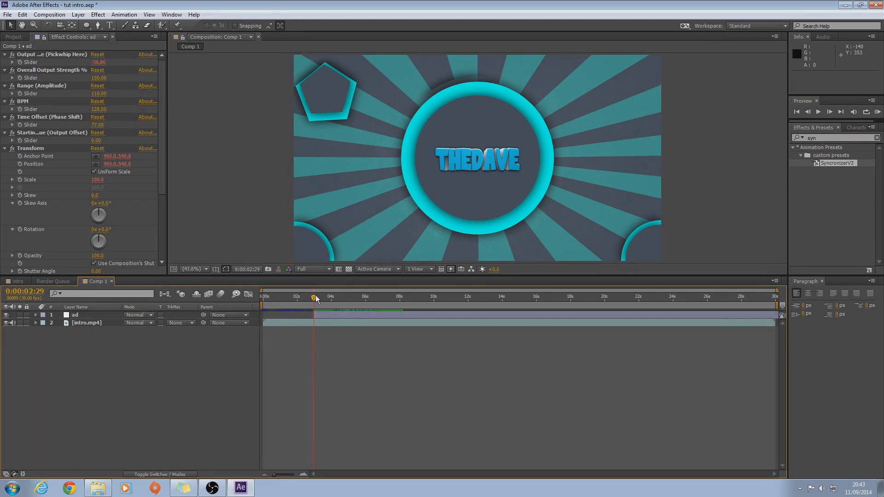
Preview the composition from its first frame to check the pulse timing after moving the "ad" layer.
{"action": "left_click_drag", "start_coordinate": [313, 300], "coordinate": [263, 300]}
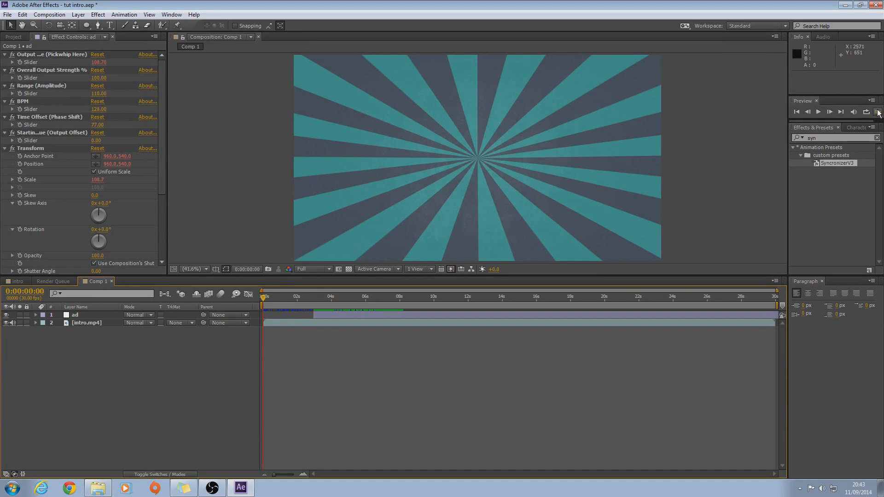
{"action": "key", "text": "KP_0"}
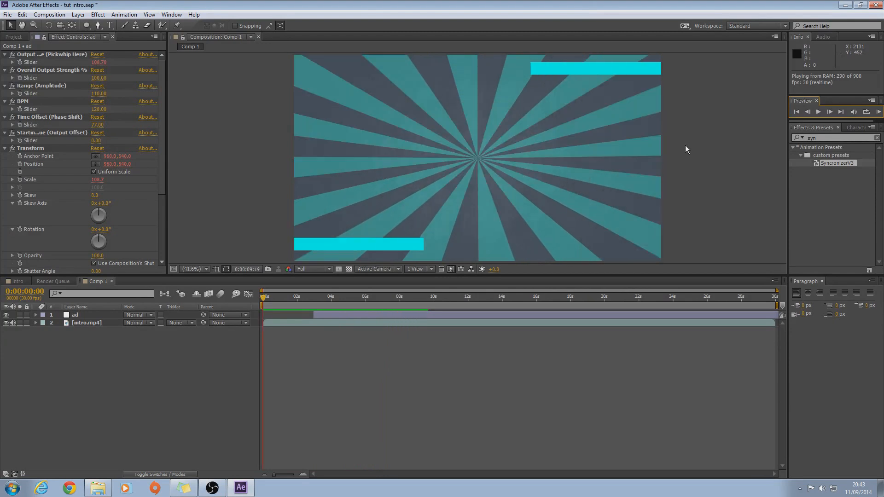
{"action": "key", "text": "space"}
{"action": "left_click", "coordinate": [56, 396]}
Create a 1920 by 1080 black solid above the "ad" layer and apply the Audio Spectrum effect to it.
{"action": "left_click_drag", "start_coordinate": [264, 299], "coordinate": [321, 300]}
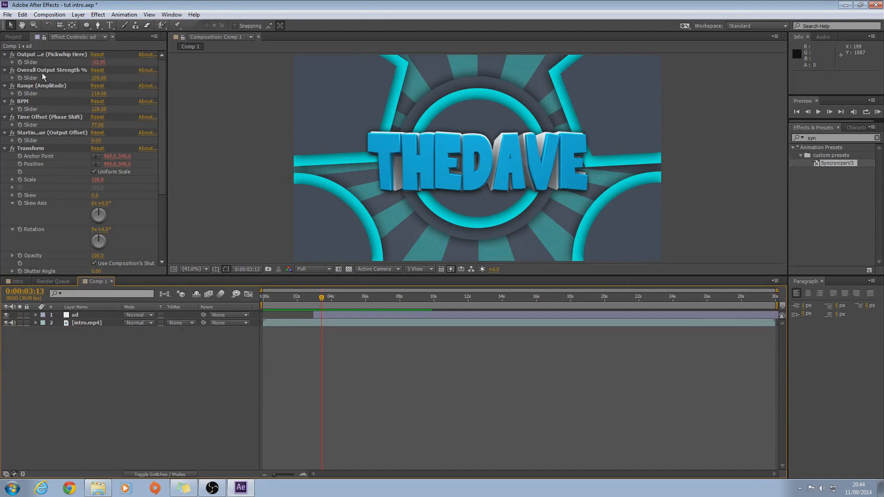
{"action": "left_click", "coordinate": [78, 14]}
{"action": "mouse_move", "coordinate": [97, 27]}
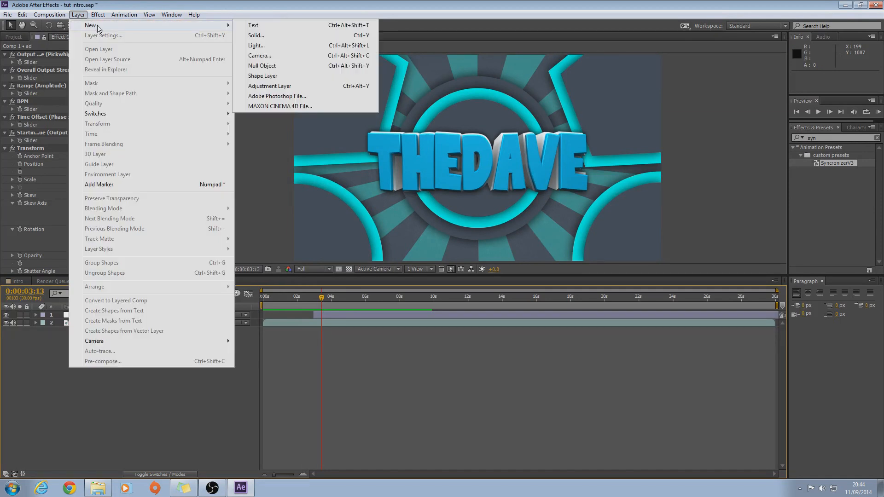
{"action": "left_click", "coordinate": [263, 36]}
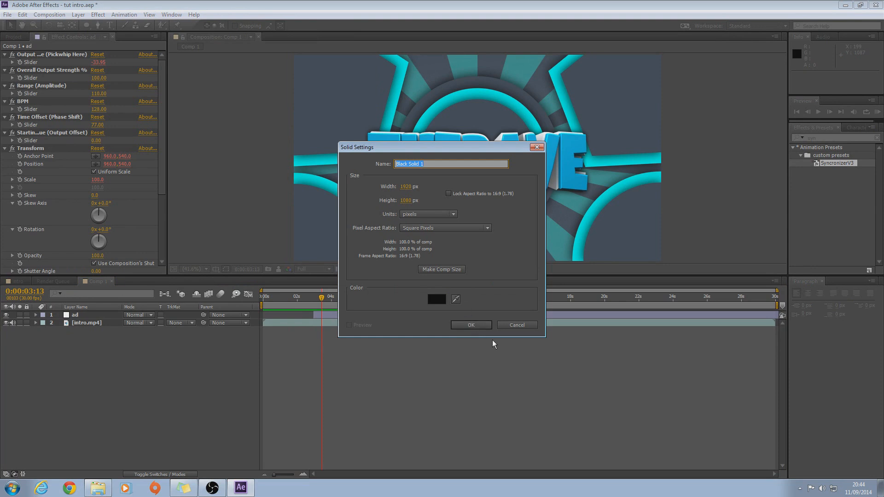
{"action": "left_click", "coordinate": [474, 324]}
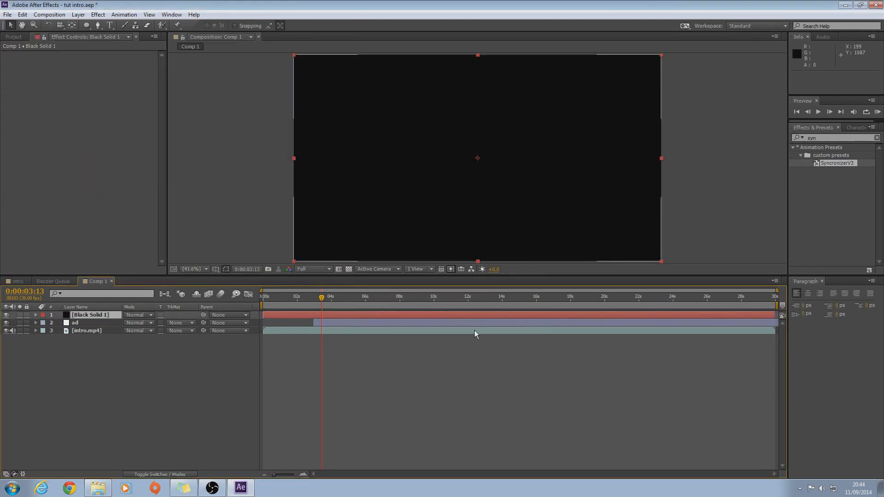
{"action": "left_click", "coordinate": [98, 16]}
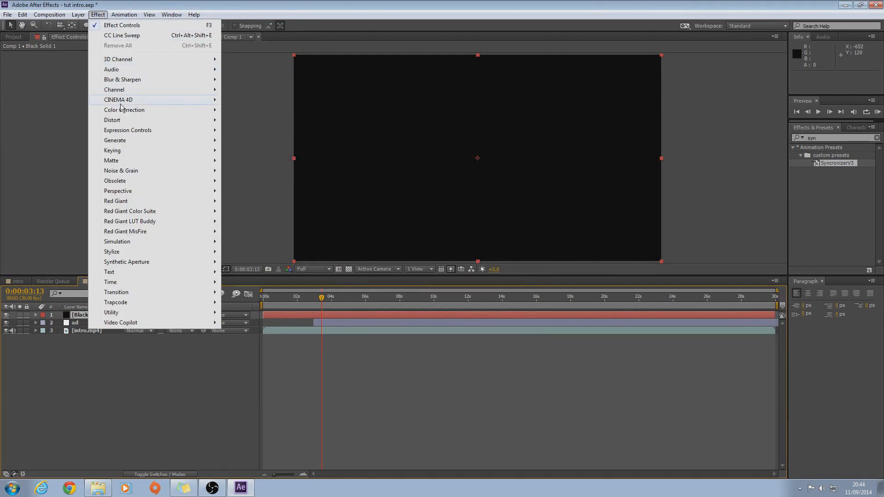
{"action": "mouse_move", "coordinate": [153, 141]}
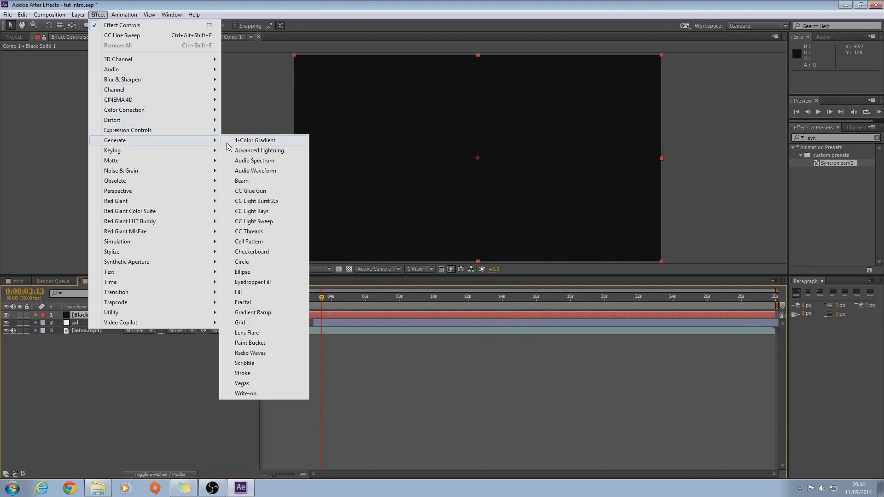
{"action": "left_click", "coordinate": [270, 162]}
Sample the intro's cyan as the spectrum's inside and outside colours, turn on duration averaging, and set the frequency bands to 767.
{"action": "left_click", "coordinate": [108, 170]}
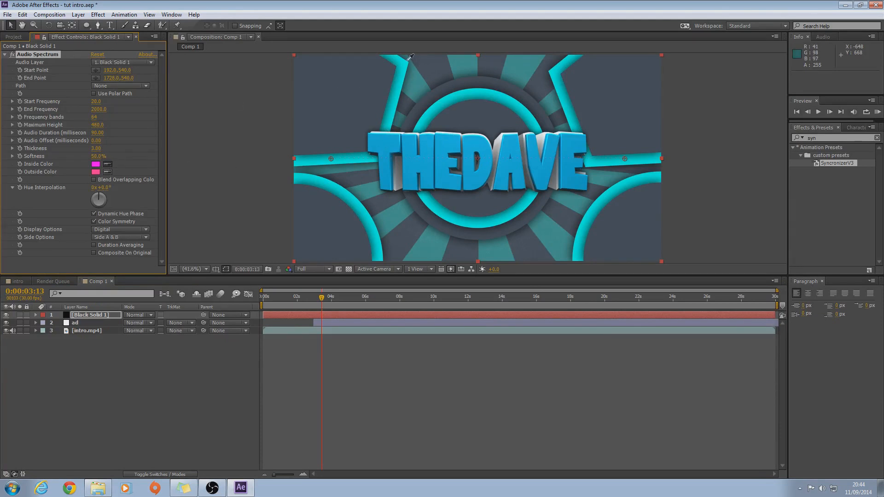
{"action": "left_click", "coordinate": [408, 61]}
{"action": "left_click", "coordinate": [109, 171]}
{"action": "left_click", "coordinate": [99, 164]}
{"action": "left_click_drag", "start_coordinate": [96, 118], "coordinate": [157, 117]}
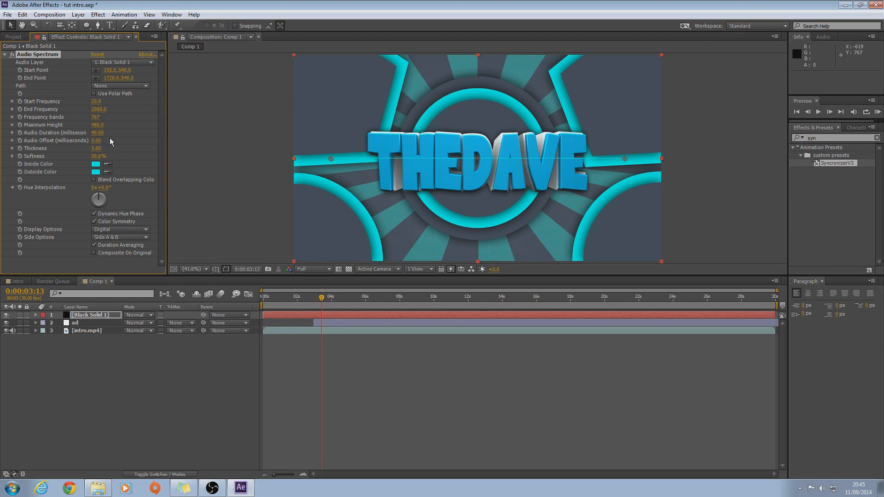
Set intro.mp4 as the spectrum's audio layer with a maximum height of 820, and place the playhead at 0:00:04:25.
{"action": "left_click", "coordinate": [129, 65]}
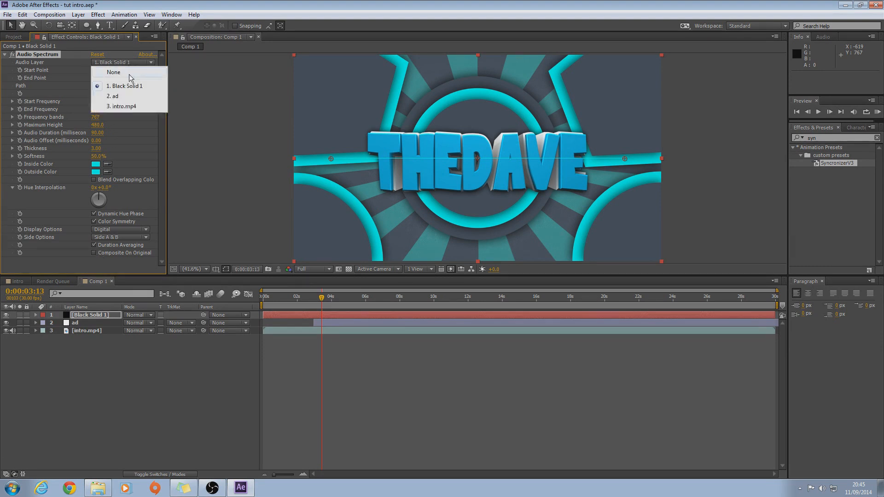
{"action": "left_click", "coordinate": [134, 109]}
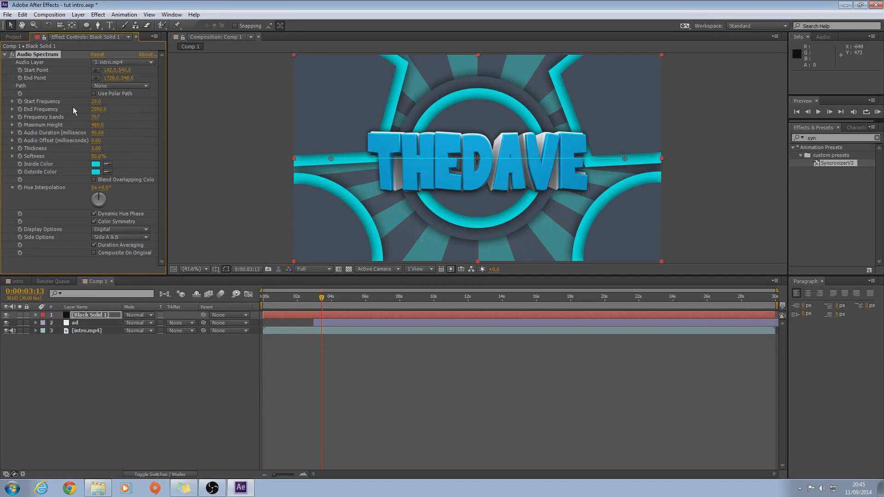
{"action": "left_click_drag", "start_coordinate": [101, 129], "coordinate": [101, 124]}
{"action": "left_click_drag", "start_coordinate": [322, 298], "coordinate": [346, 300]}
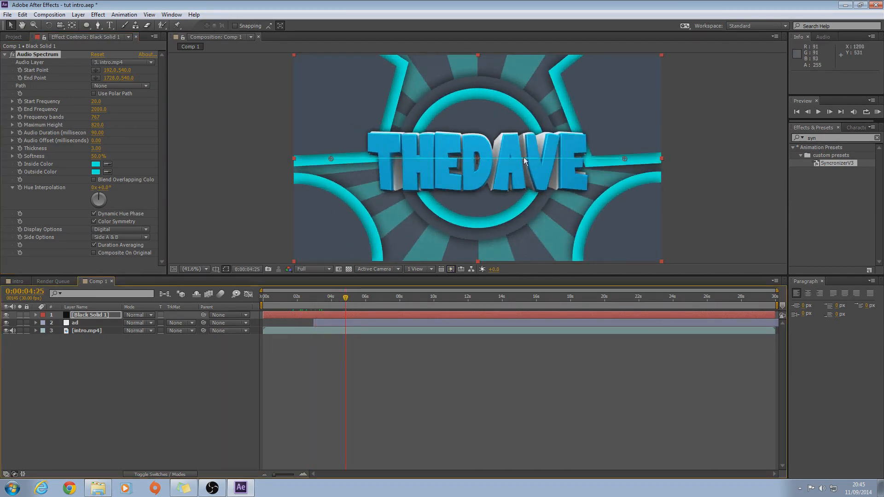
Enlarge the solid to about 124% and move it to about 950, 995 so the spectrum spans the frame near its lower edge.
{"action": "left_click_drag", "start_coordinate": [440, 158], "coordinate": [406, 253]}
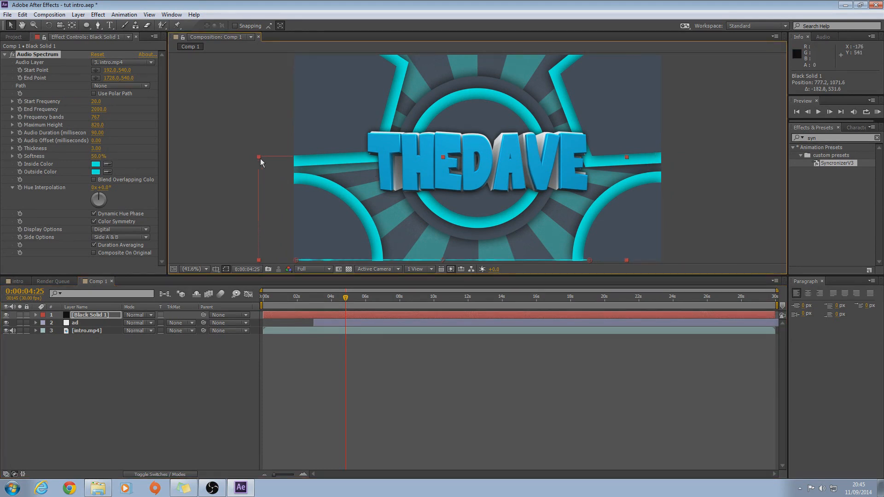
{"action": "left_click", "coordinate": [258, 162]}
{"action": "left_click", "coordinate": [280, 179]}
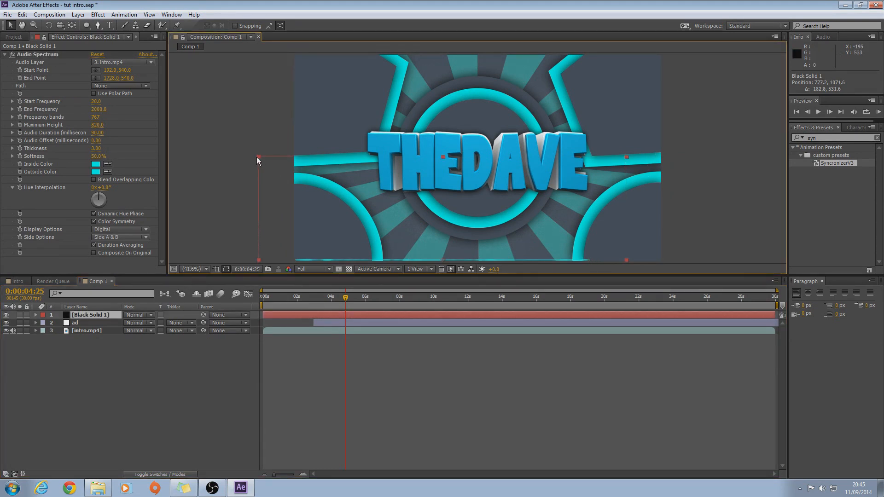
{"action": "left_click_drag", "start_coordinate": [259, 157], "coordinate": [200, 122]}
{"action": "left_click_drag", "start_coordinate": [392, 234], "coordinate": [402, 231]}
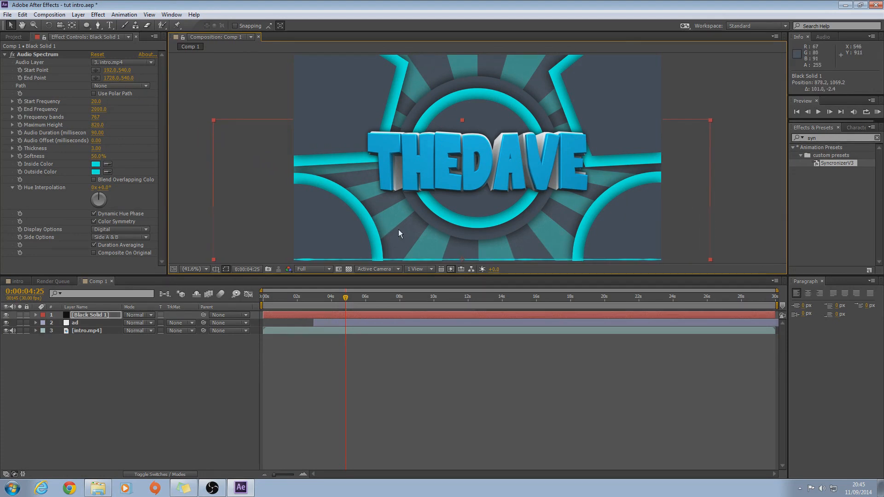
{"action": "left_click_drag", "start_coordinate": [213, 121], "coordinate": [251, 140]}
{"action": "mouse_move", "coordinate": [400, 213]}
{"action": "left_mouse_down"}
{"action": "mouse_move", "coordinate": [416, 215]}
{"action": "mouse_move", "coordinate": [401, 205]}
{"action": "left_mouse_up"}
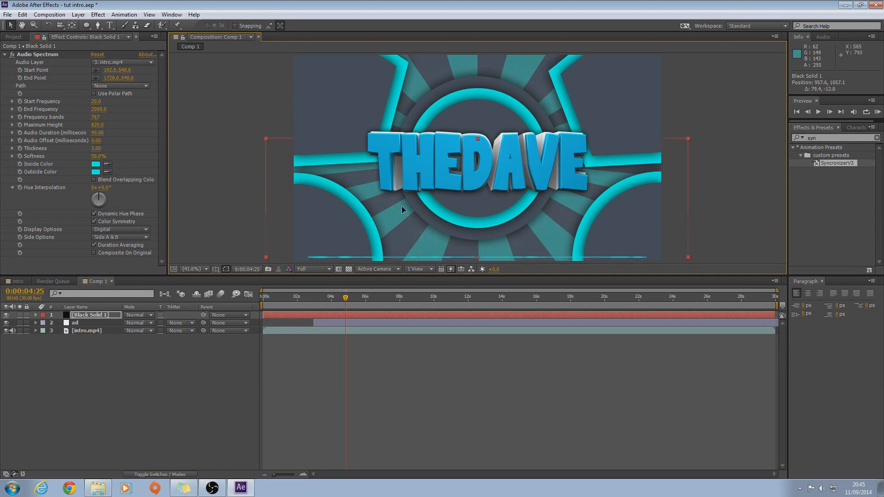
{"action": "left_click_drag", "start_coordinate": [267, 140], "coordinate": [239, 130]}
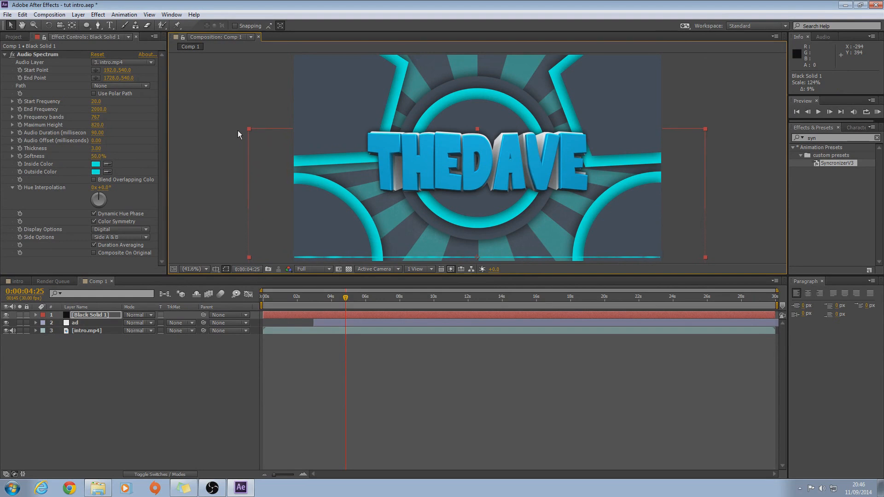
{"action": "left_click_drag", "start_coordinate": [373, 201], "coordinate": [372, 193]}
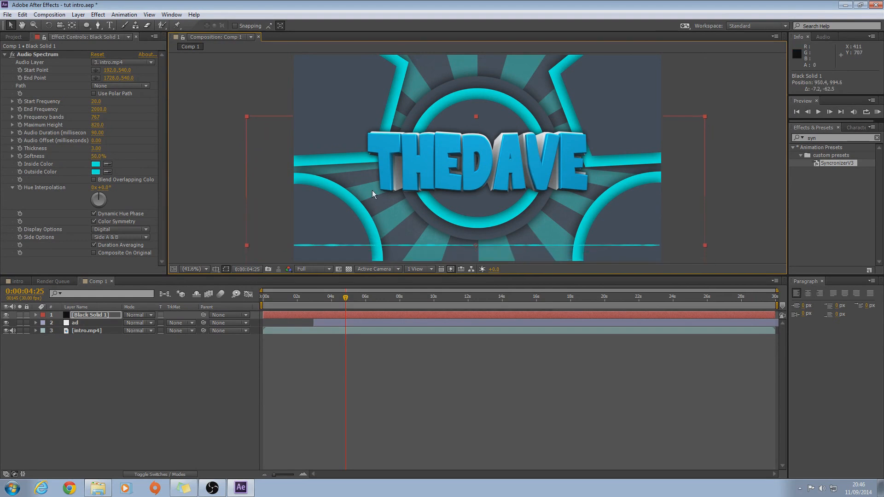
Limit the spectrum to Side A, blend its overlapping colours, and raise its maximum height to 3380.
{"action": "left_click", "coordinate": [120, 237]}
{"action": "left_click", "coordinate": [124, 248]}
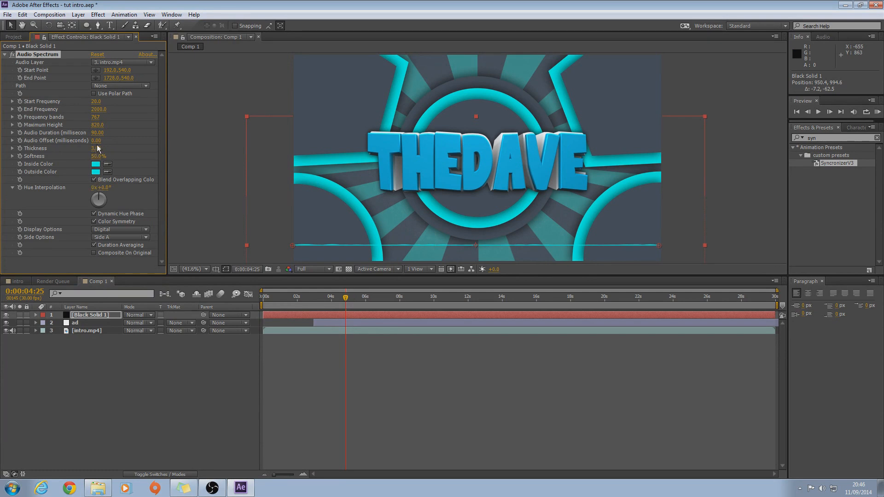
{"action": "left_click_drag", "start_coordinate": [92, 127], "coordinate": [219, 140]}
Lower the solid to about 946, 1081 at the frame's bottom edge and extend the spectrum's end point to about 1741, 540.
{"action": "left_click_drag", "start_coordinate": [452, 241], "coordinate": [450, 252]}
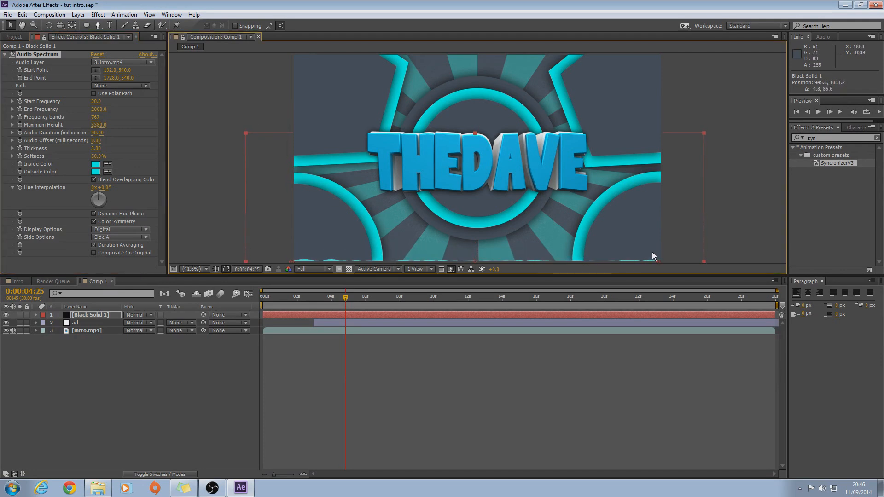
{"action": "left_click_drag", "start_coordinate": [658, 261], "coordinate": [662, 262]}
{"action": "left_click", "coordinate": [239, 188]}
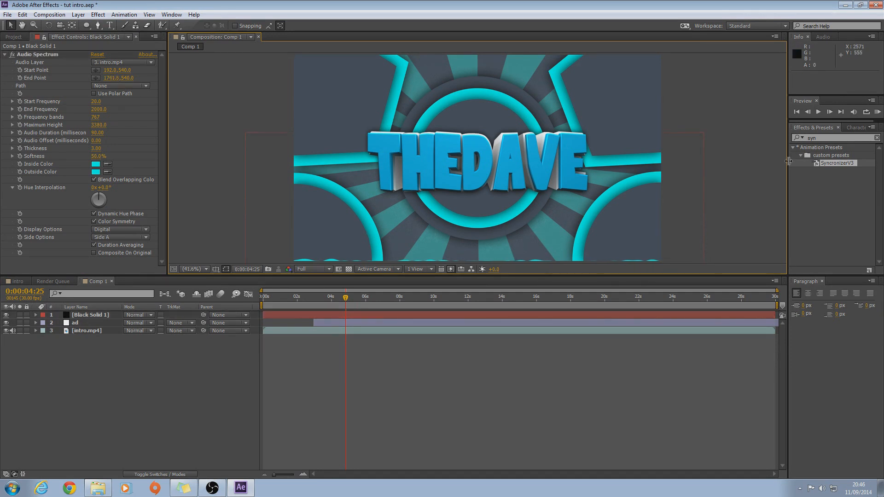
Preview the composition with the audio spectrum along the bottom of the frame.
{"action": "left_click", "coordinate": [878, 111]}
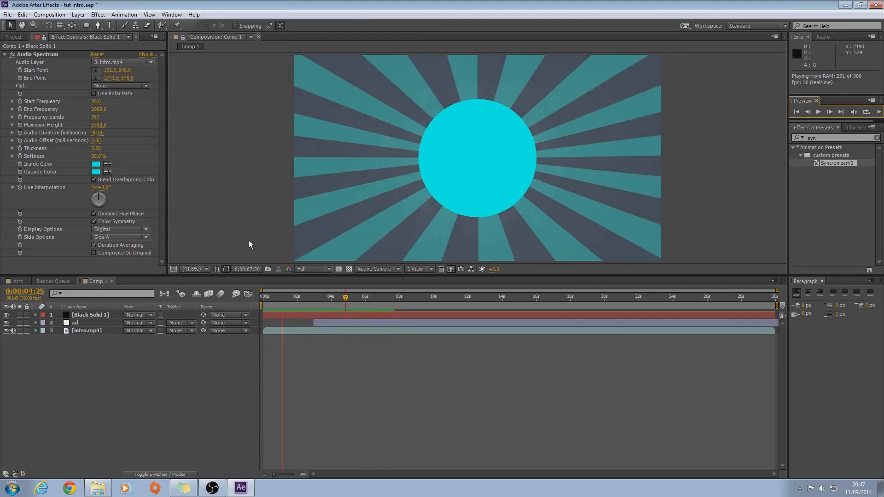
{"action": "key", "text": "space"}
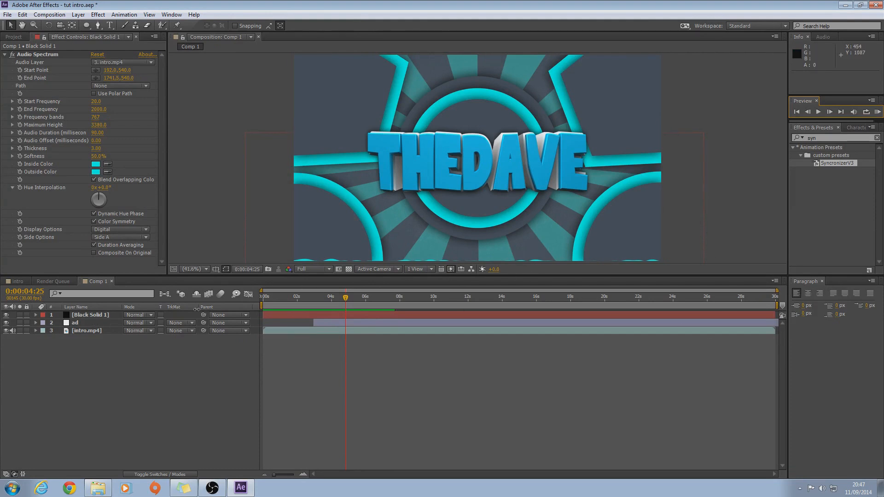
Delete the black solid that carries the Audio Spectrum effect.
{"action": "left_click", "coordinate": [5, 55]}
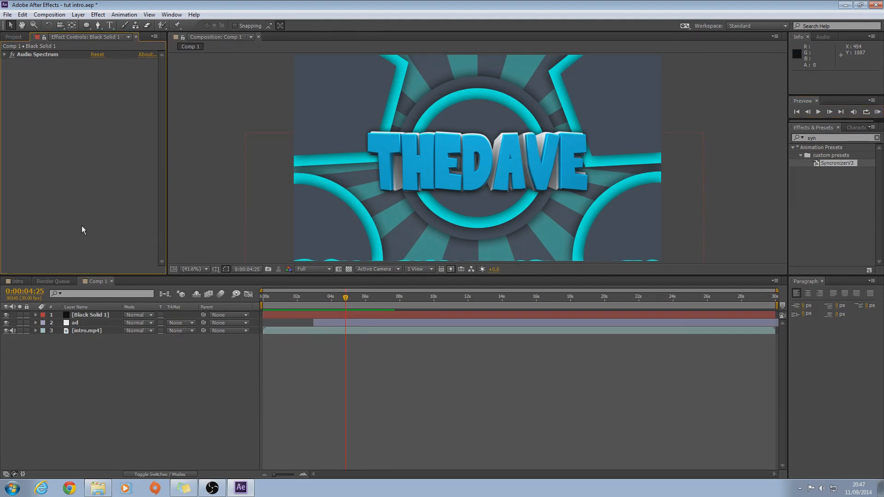
{"action": "left_click", "coordinate": [107, 318]}
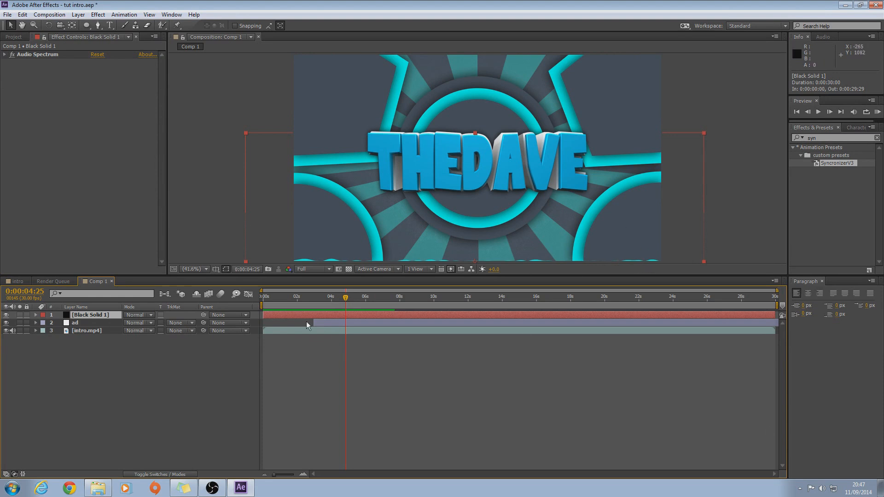
{"action": "key", "text": "Delete"}
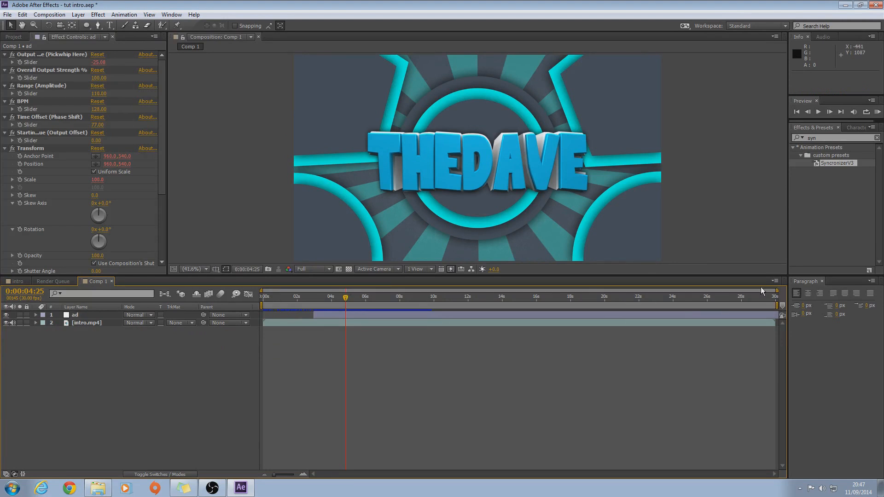
Show the audio waveform of the intro.mp4 layer and place the playhead at 0:00:08:01.
{"action": "left_click_drag", "start_coordinate": [346, 297], "coordinate": [400, 302]}
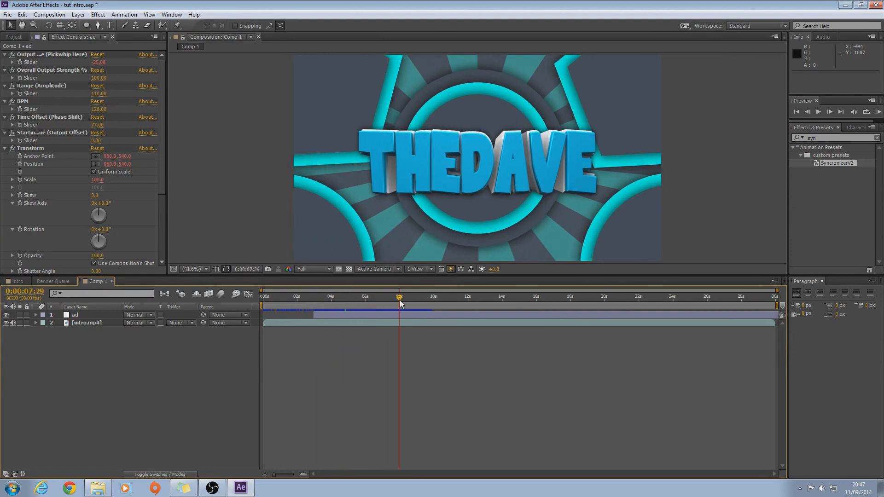
{"action": "left_click", "coordinate": [86, 323]}
{"action": "key", "text": "l"}
{"action": "key", "text": "l"}
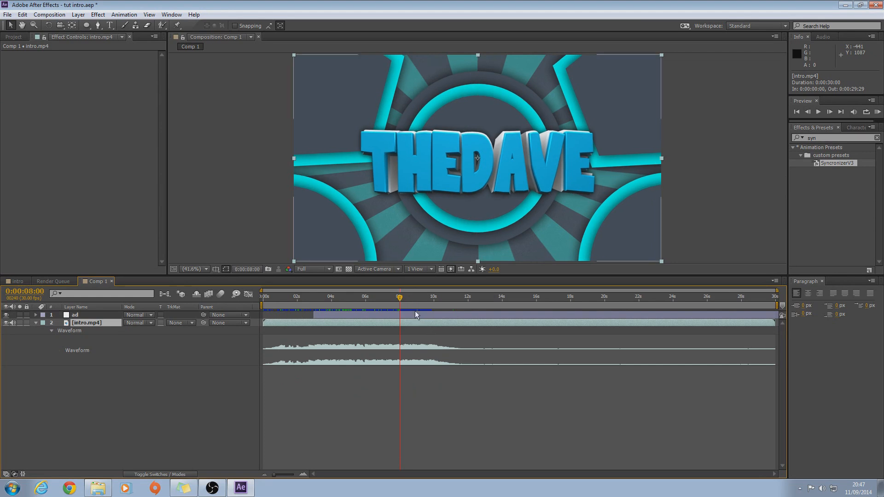
{"action": "left_click", "coordinate": [448, 306]}
{"action": "left_click_drag", "start_coordinate": [458, 311], "coordinate": [400, 311]}
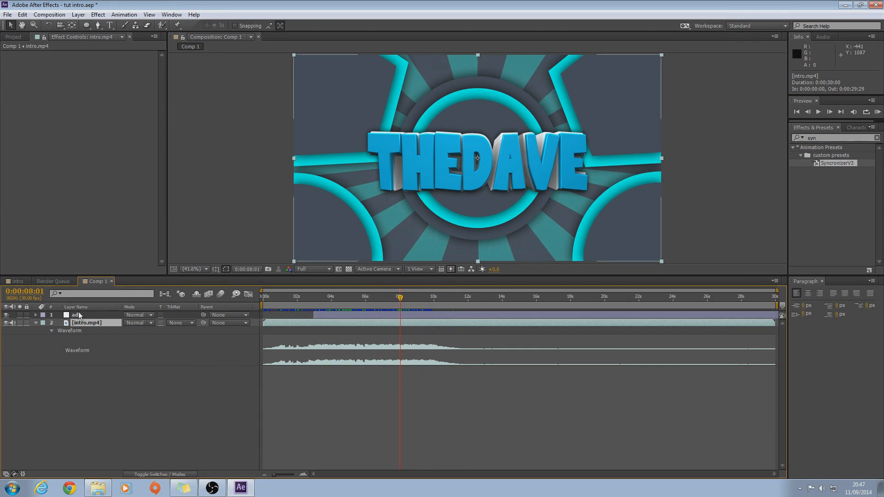
Keyframe the intro.mp4 audio levels to fade from 0 dB at 0:00:08:01 to -48 dB at 0:00:08:29.
{"action": "left_click", "coordinate": [35, 324]}
{"action": "left_click", "coordinate": [35, 323]}
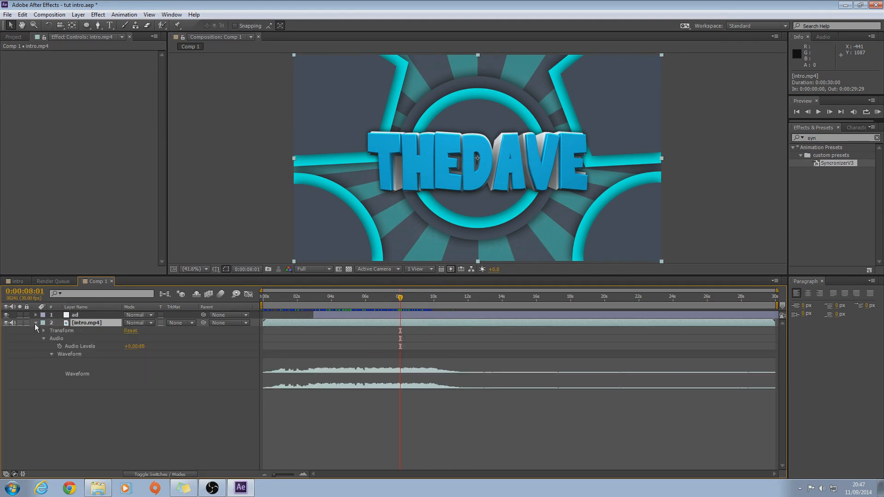
{"action": "left_click", "coordinate": [59, 347]}
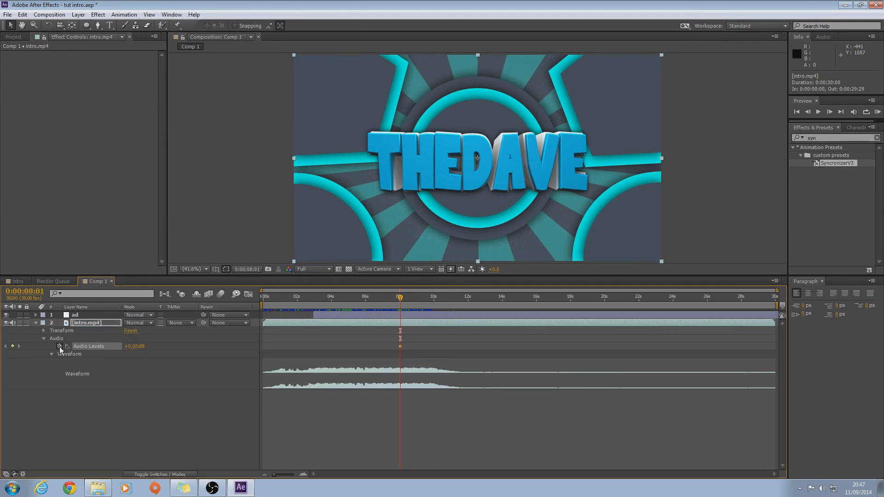
{"action": "left_click_drag", "start_coordinate": [402, 298], "coordinate": [407, 300]}
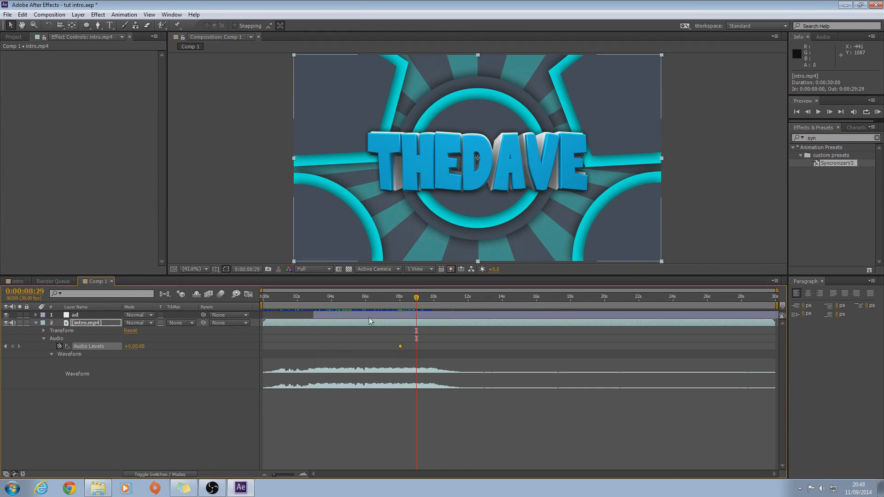
{"action": "left_click_drag", "start_coordinate": [134, 346], "coordinate": [57, 346]}
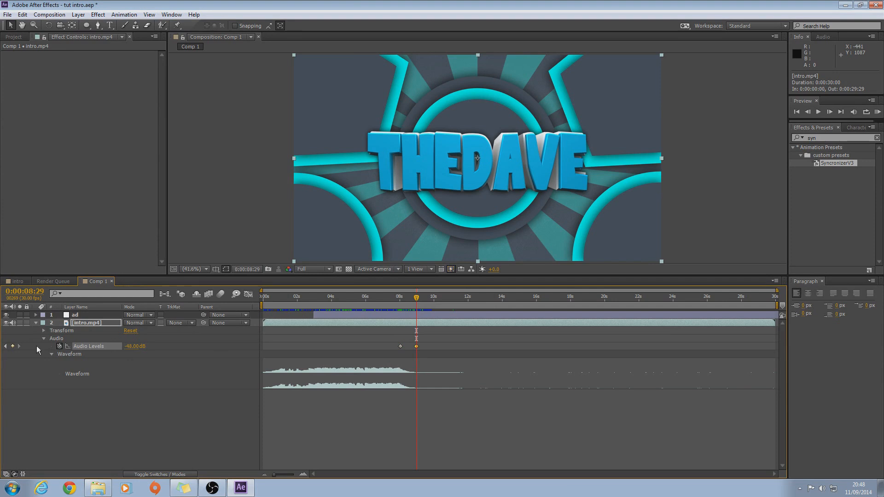
Place the playhead at 0:00:08:00, collapse the intro.mp4 layer and choose the Star Tool.
{"action": "left_click_drag", "start_coordinate": [416, 300], "coordinate": [400, 303]}
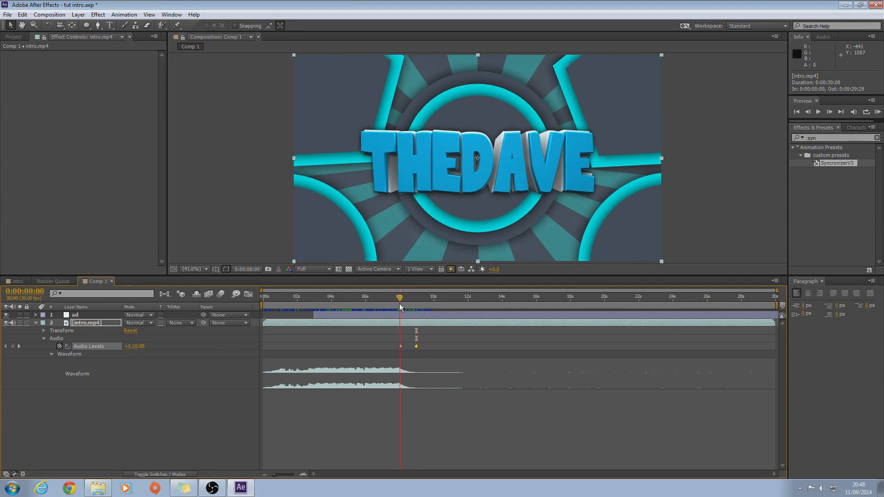
{"action": "left_click", "coordinate": [36, 324]}
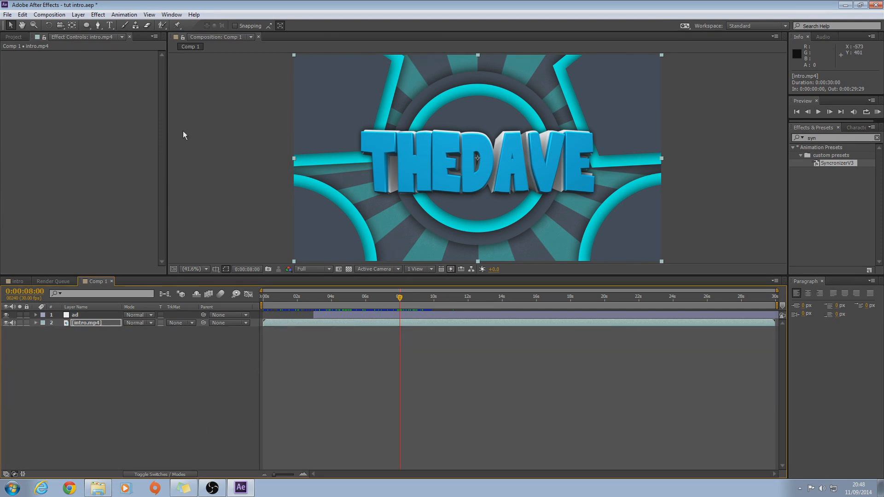
{"action": "left_click", "coordinate": [84, 27]}
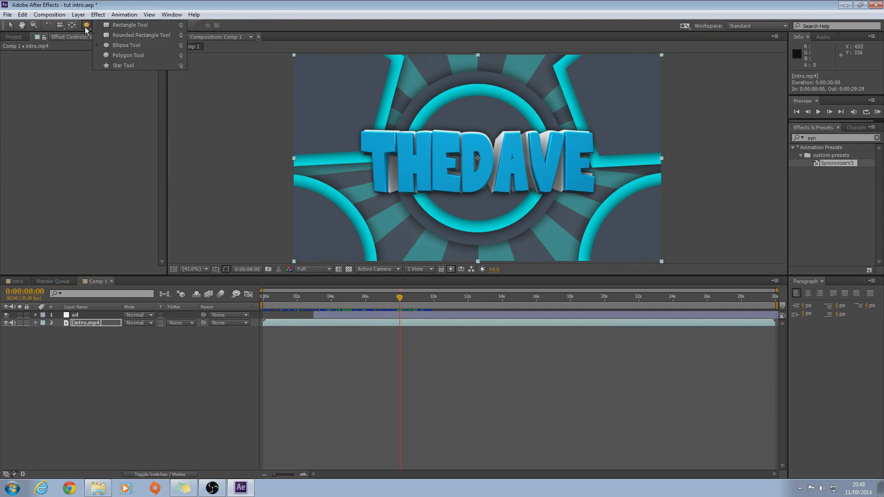
{"action": "left_click", "coordinate": [118, 65]}
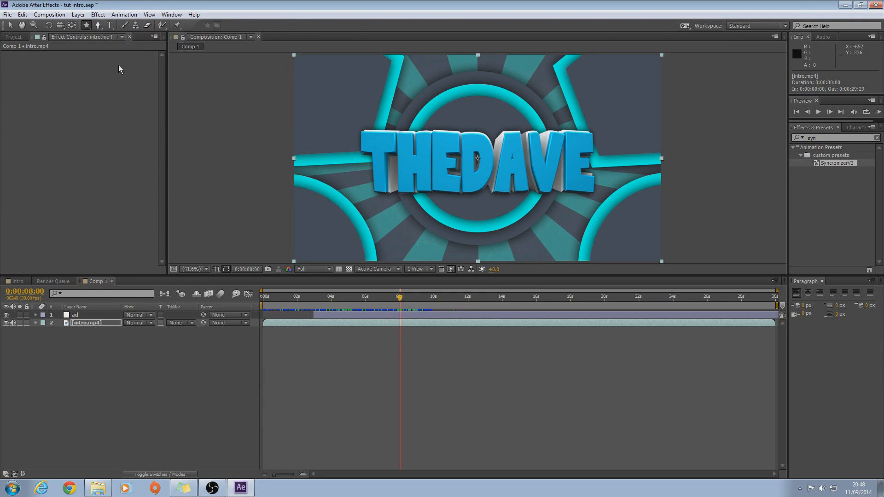
{"action": "double_click", "coordinate": [86, 27]}
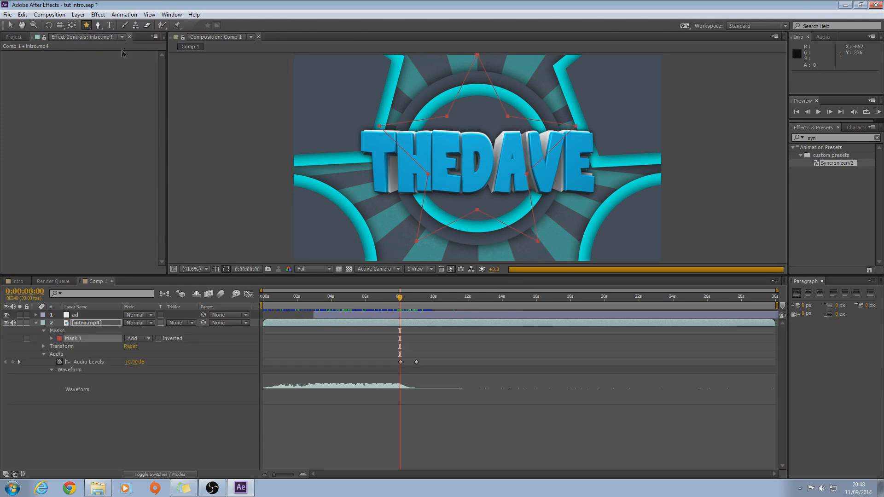
{"action": "key", "text": "v"}
{"action": "key", "text": "ctrl+z"}
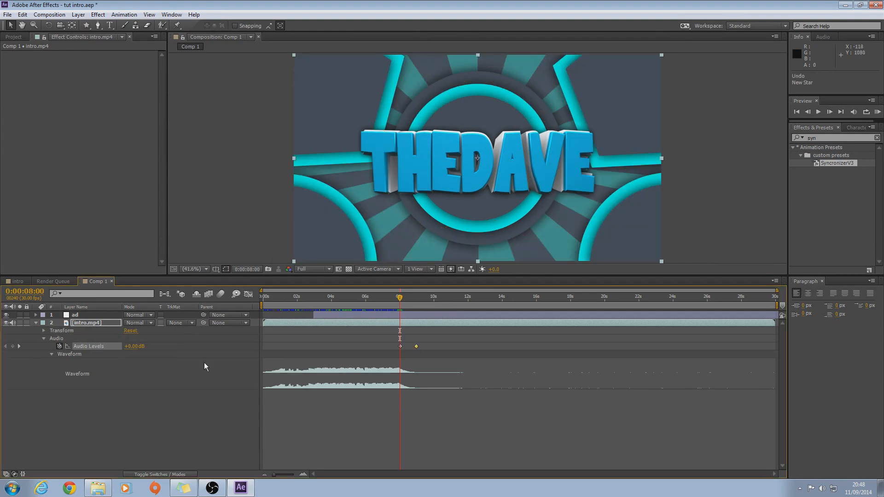
Create a frame-height star shape layer with no layer selected, using a 0 px stroke and fill colour 00FFF0.
{"action": "left_click", "coordinate": [174, 423]}
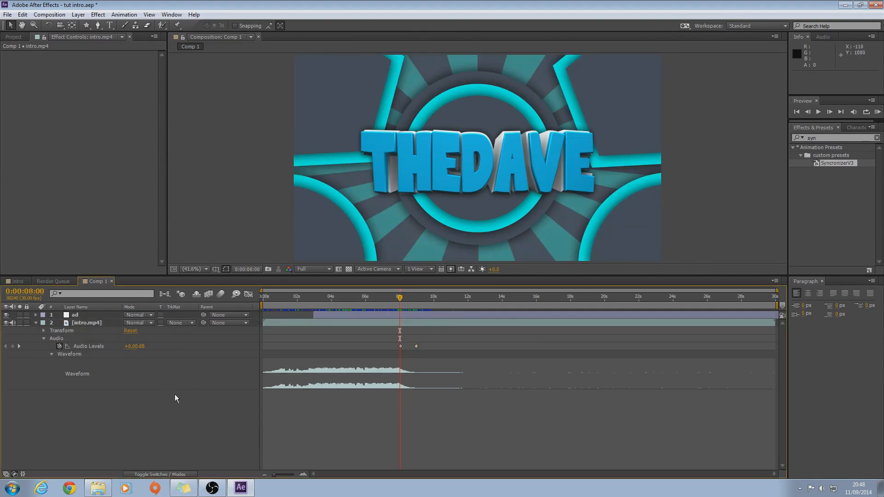
{"action": "double_click", "coordinate": [86, 26]}
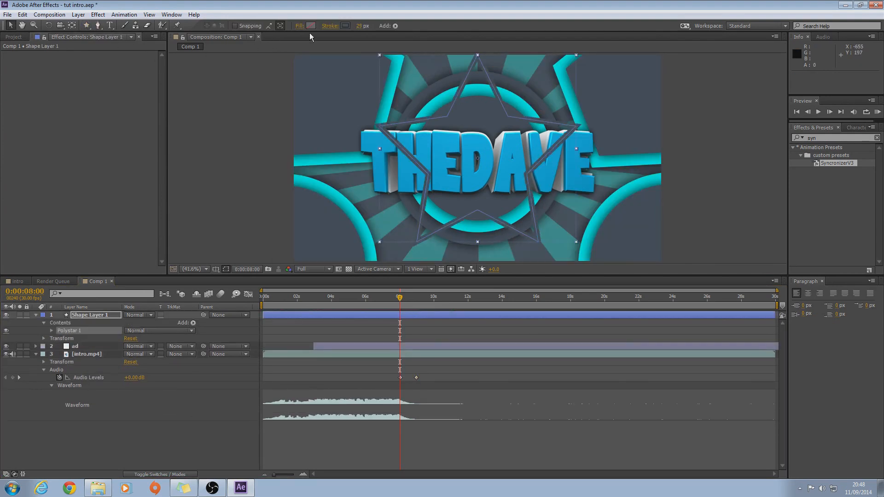
{"action": "left_click_drag", "start_coordinate": [361, 28], "coordinate": [343, 28]}
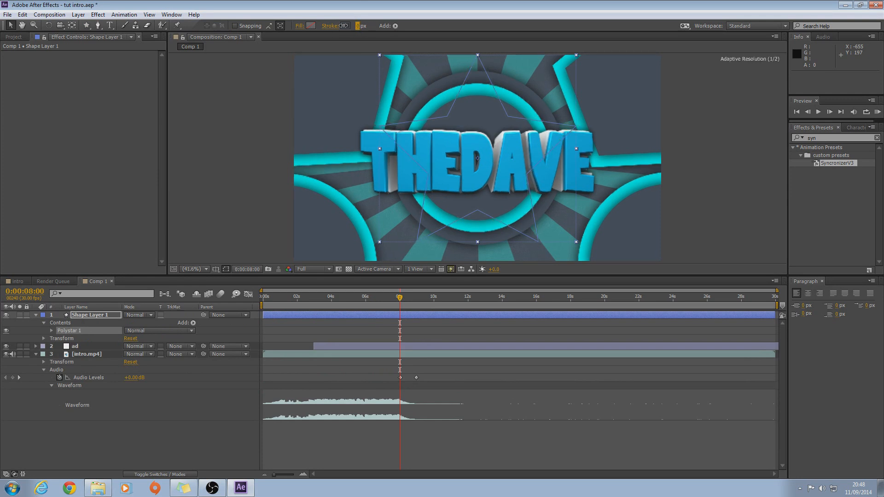
{"action": "left_click", "coordinate": [311, 26]}
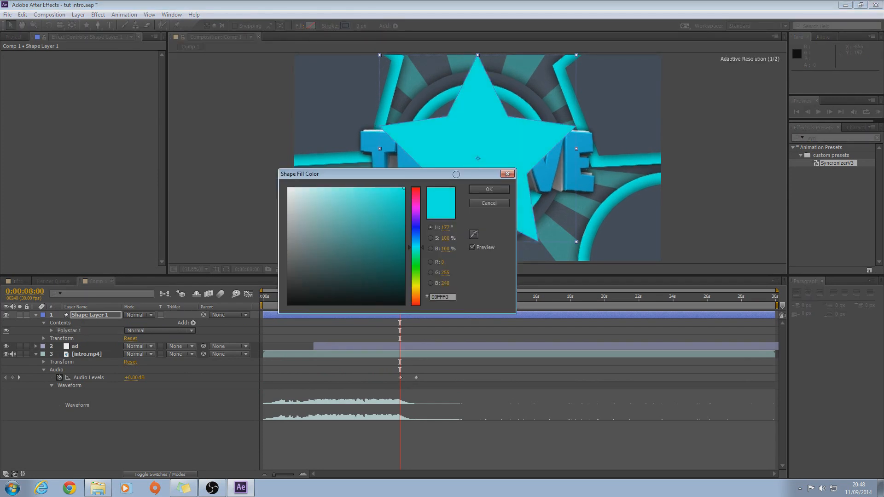
{"action": "left_click", "coordinate": [488, 191]}
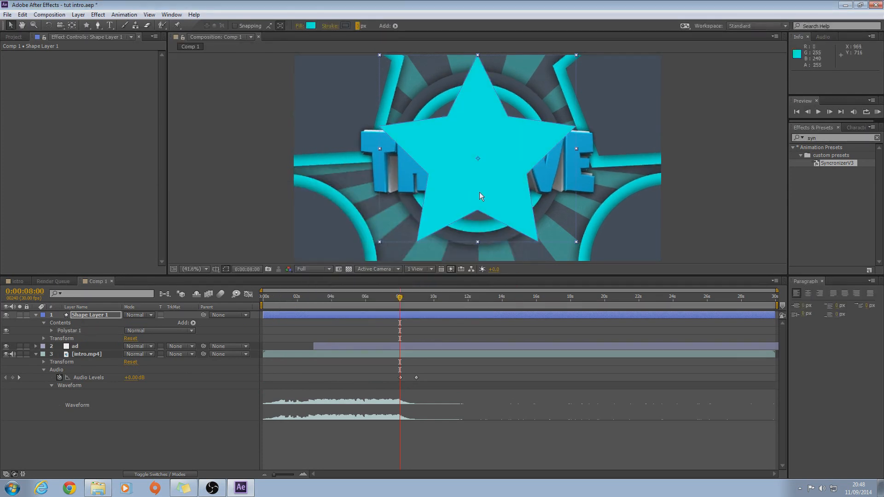
Keyframe the star layer's scale from 0% at 0:00:08:00 to 712% at 0:00:08:12.
{"action": "left_click", "coordinate": [79, 316]}
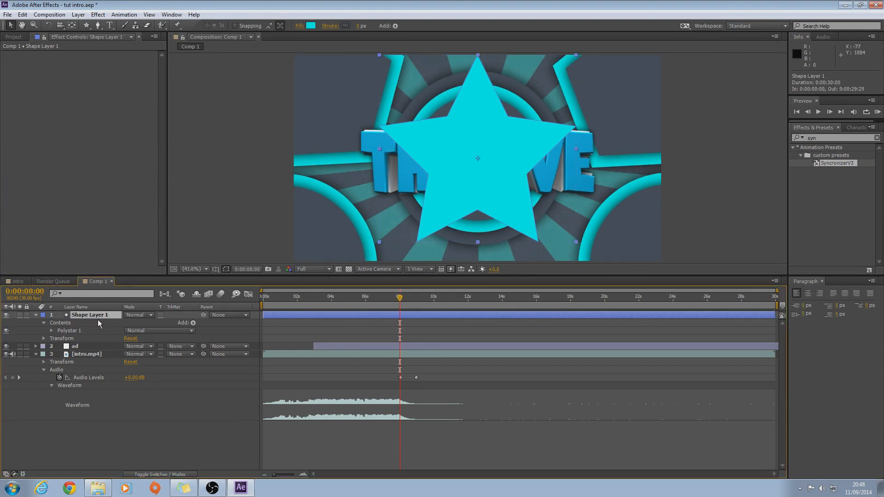
{"action": "key", "text": "s"}
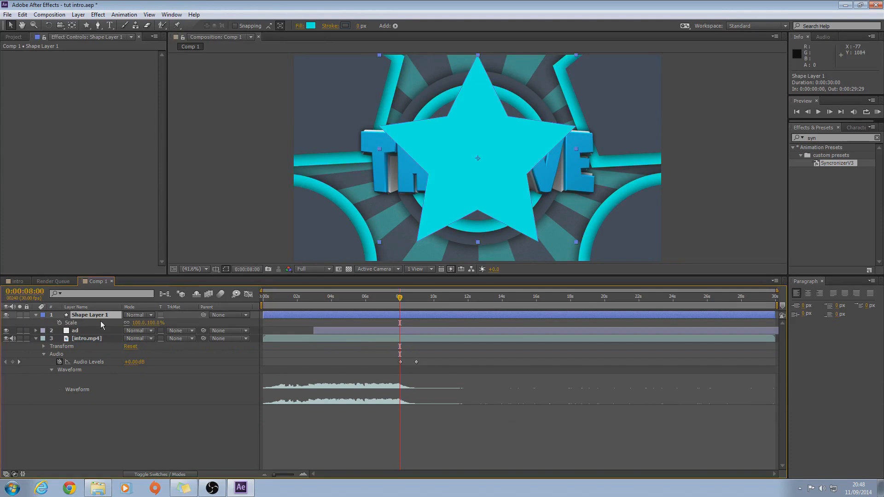
{"action": "left_click", "coordinate": [59, 323]}
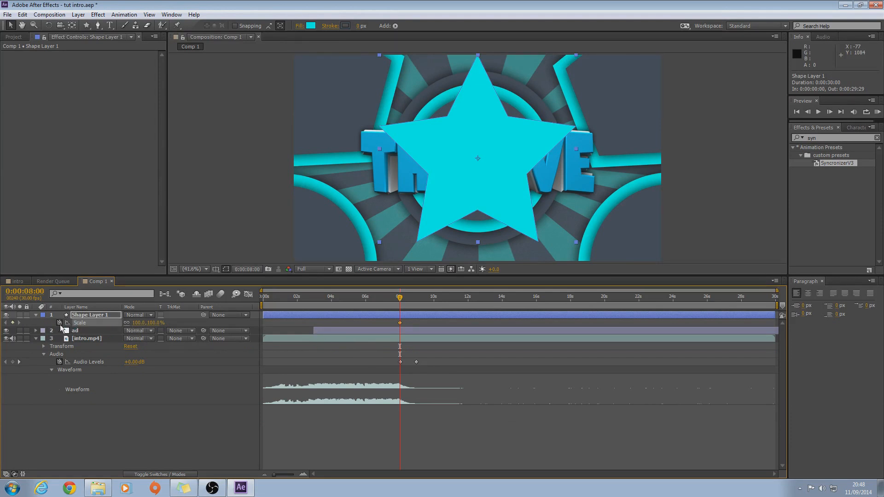
{"action": "mouse_move", "coordinate": [141, 323]}
{"action": "left_mouse_down"}
{"action": "mouse_move", "coordinate": [46, 328]}
{"action": "mouse_move", "coordinate": [147, 325]}
{"action": "left_mouse_up"}
{"action": "left_click", "coordinate": [140, 323]}
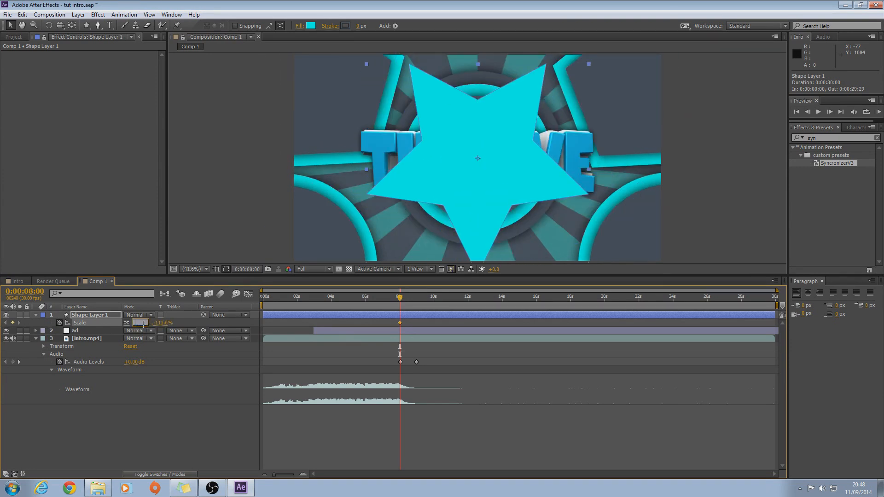
{"action": "key", "text": "Return"}
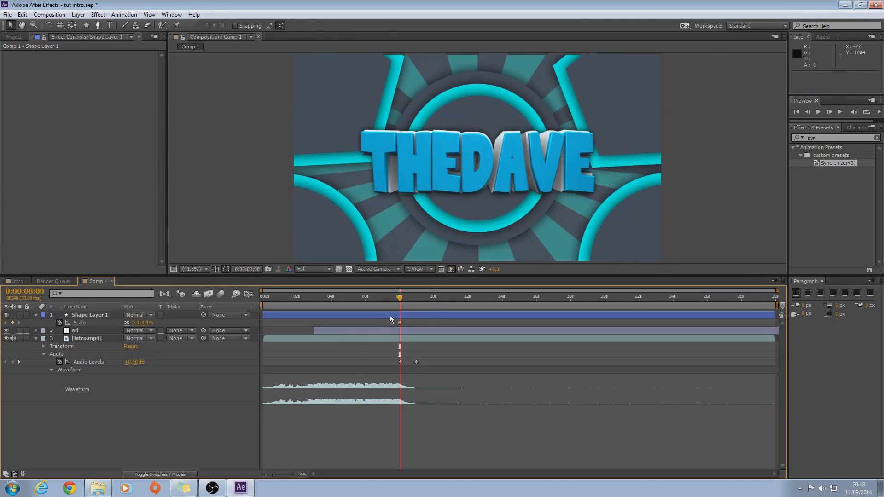
{"action": "left_click_drag", "start_coordinate": [400, 300], "coordinate": [407, 300]}
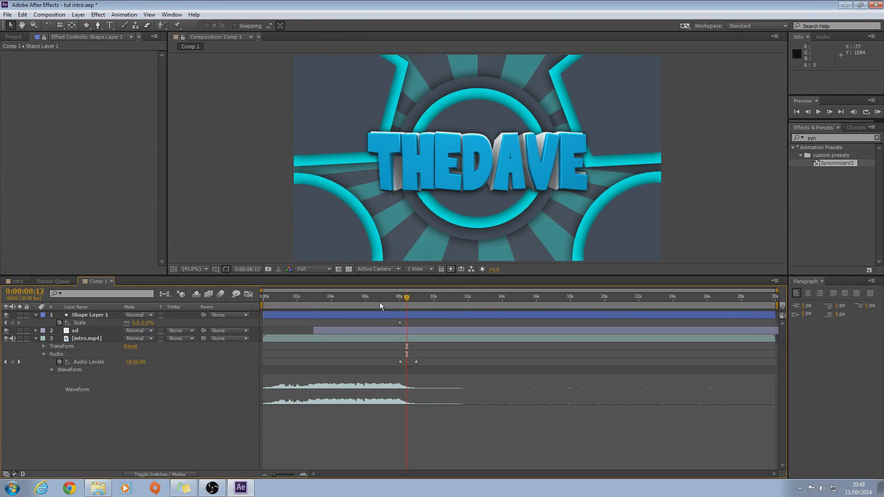
{"action": "left_click_drag", "start_coordinate": [141, 322], "coordinate": [502, 303]}
Duplicate the star layer and shift the copy's scale keyframes so the second one sits at 0:00:08:20.
{"action": "left_click", "coordinate": [91, 317]}
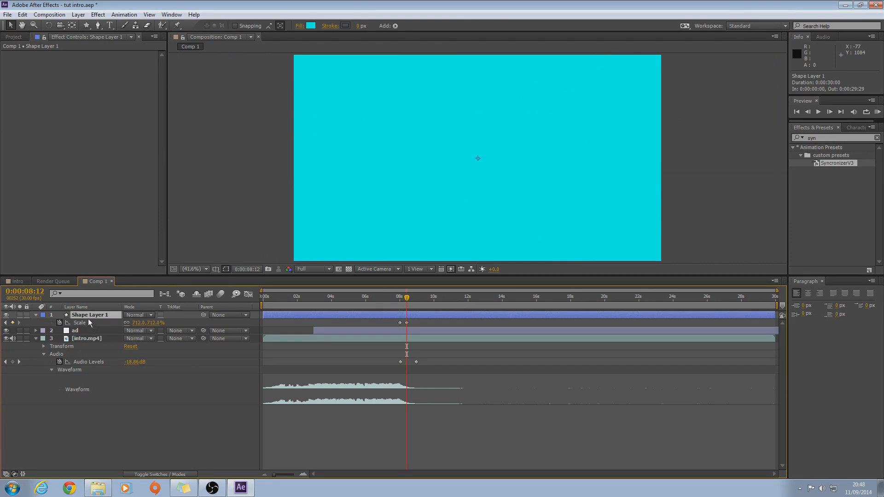
{"action": "key", "text": "ctrl+c"}
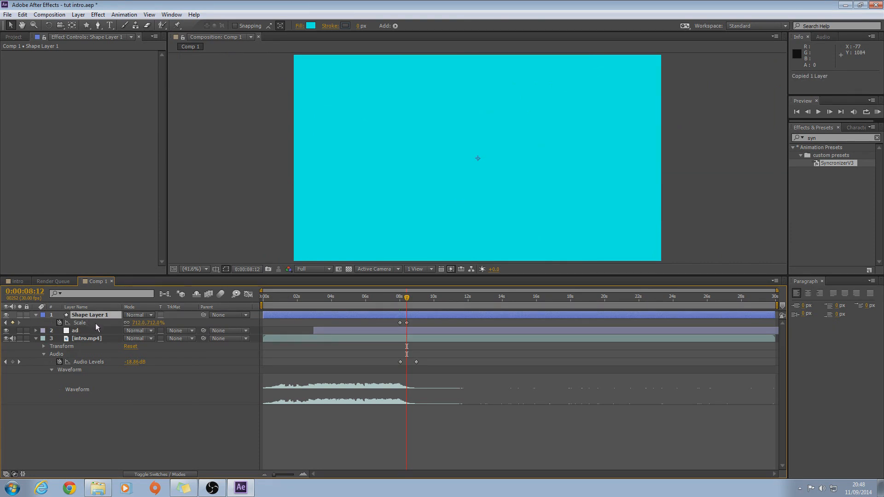
{"action": "key", "text": "ctrl+v"}
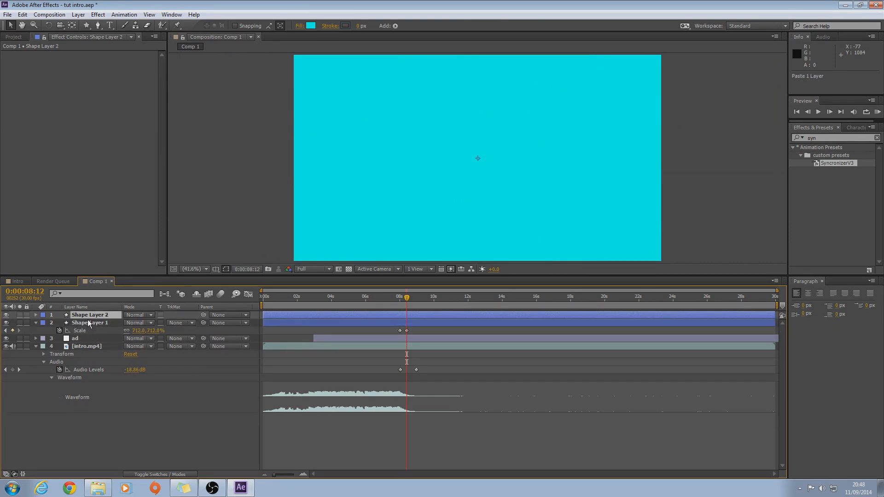
{"action": "key", "text": "u"}
{"action": "left_click_drag", "start_coordinate": [381, 319], "coordinate": [411, 322]}
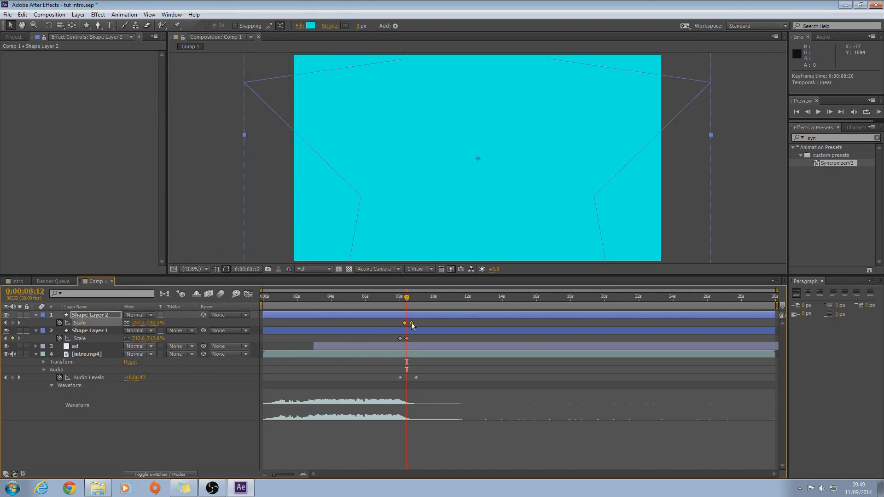
Set the duplicated star's fill colour to black, 000000.
{"action": "left_click", "coordinate": [311, 26]}
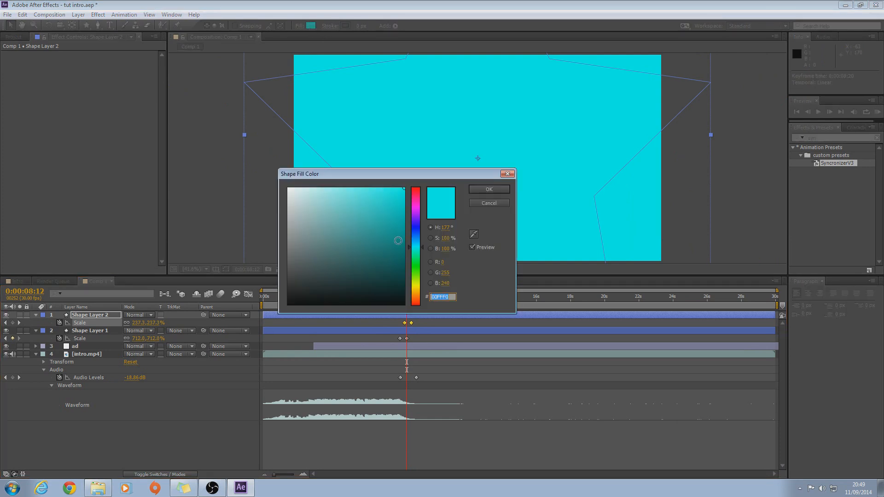
{"action": "type", "text": "000000"}
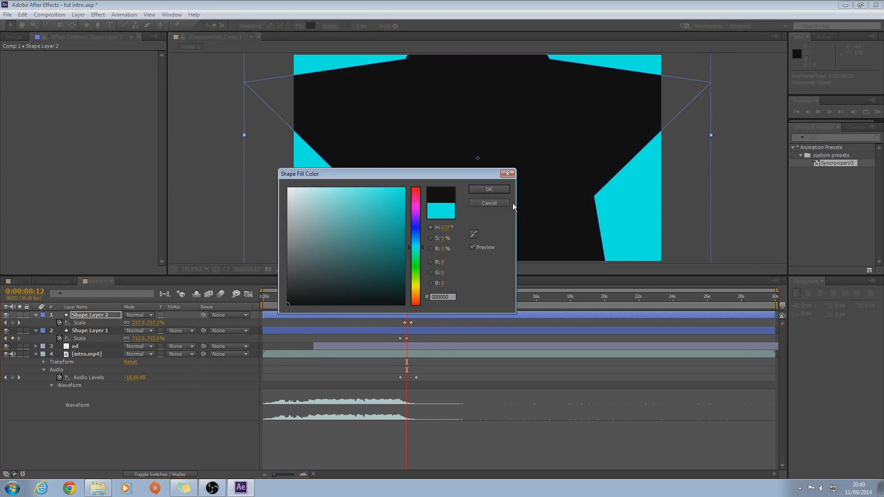
{"action": "left_click", "coordinate": [491, 189]}
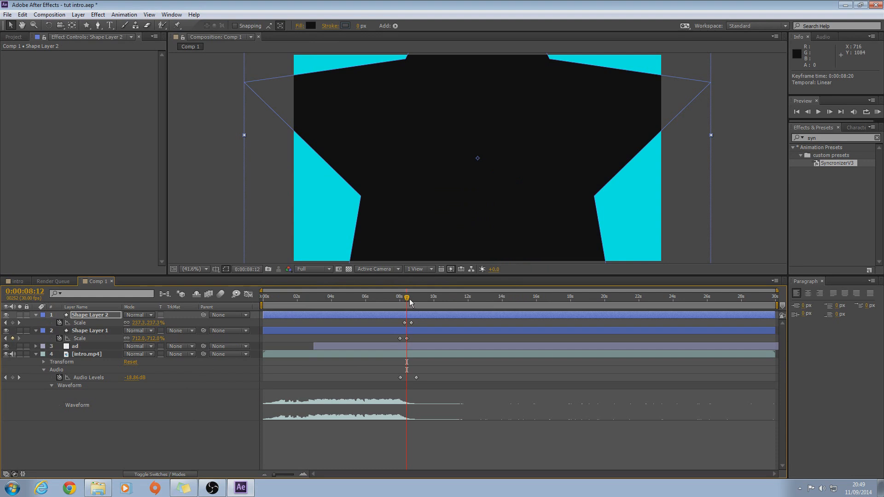
Move the ending scale keyframe of the cyan star to 0:00:08:18 and that of the black star to 0:00:08:27.
{"action": "mouse_move", "coordinate": [407, 299]}
{"action": "left_mouse_down"}
{"action": "mouse_move", "coordinate": [306, 298]}
{"action": "mouse_move", "coordinate": [412, 302]}
{"action": "mouse_move", "coordinate": [404, 298]}
{"action": "left_mouse_up"}
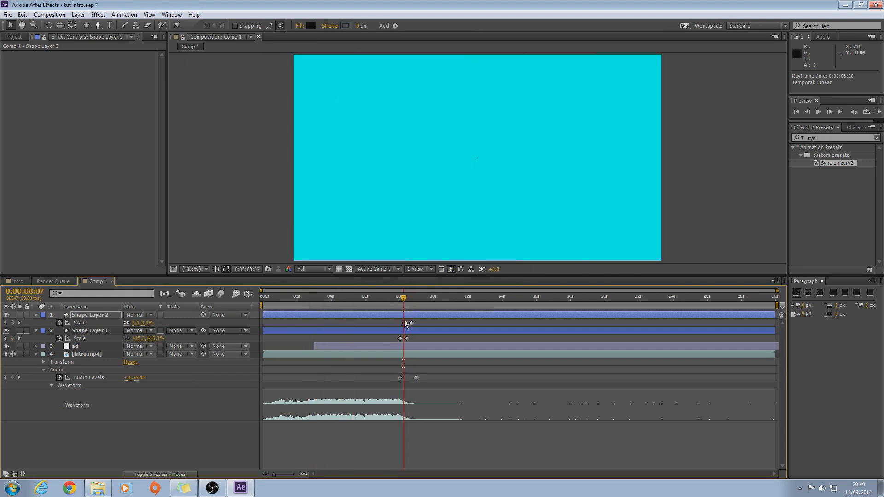
{"action": "left_click_drag", "start_coordinate": [407, 340], "coordinate": [409, 340]}
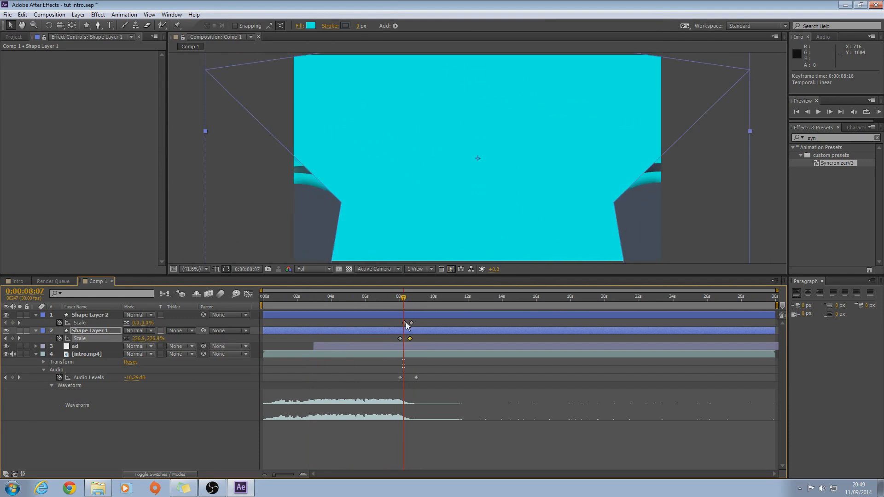
{"action": "left_click", "coordinate": [405, 323]}
{"action": "left_click_drag", "start_coordinate": [415, 323], "coordinate": [263, 315]}
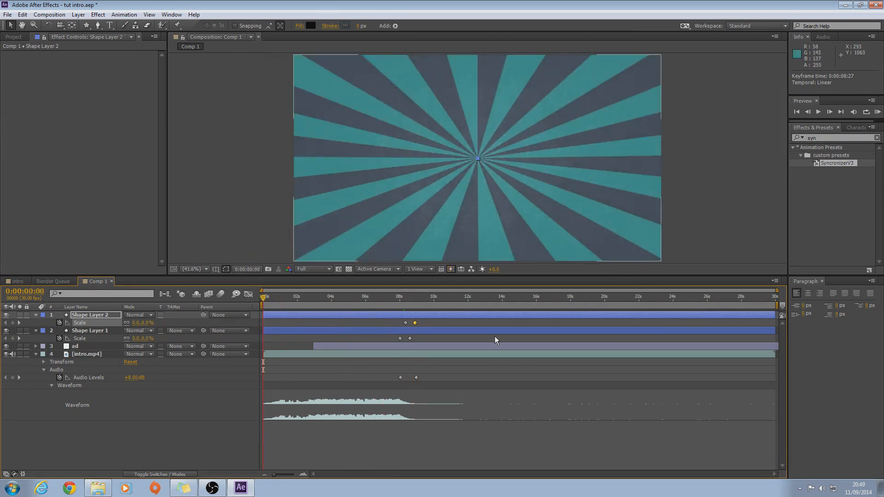
End the work area at 0:00:09:01 and RAM preview the composition from the start.
{"action": "left_click_drag", "start_coordinate": [777, 305], "coordinate": [418, 333]}
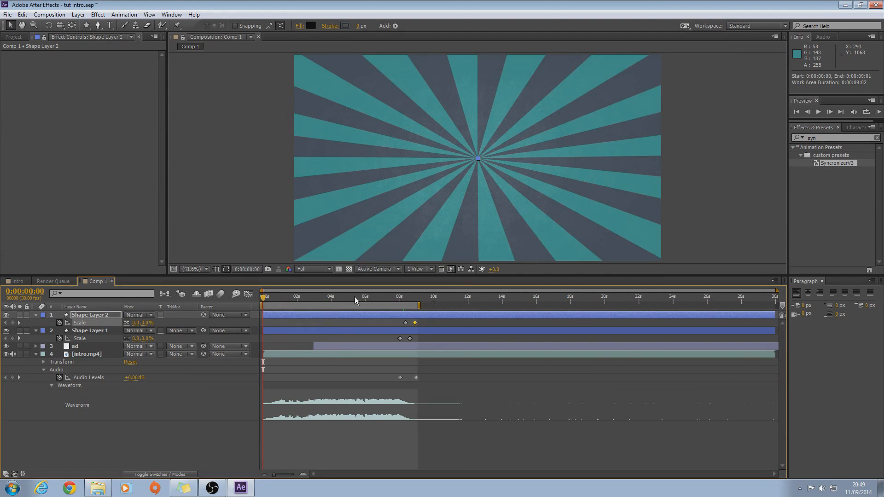
{"action": "mouse_move", "coordinate": [263, 297]}
{"action": "left_mouse_down"}
{"action": "mouse_move", "coordinate": [392, 299]}
{"action": "mouse_move", "coordinate": [249, 296]}
{"action": "left_mouse_up"}
{"action": "left_click", "coordinate": [877, 112]}
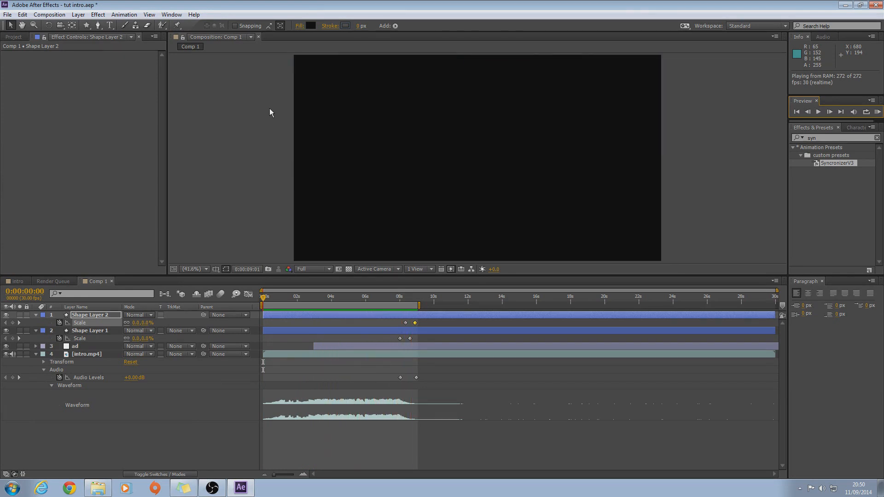
{"action": "key", "text": "space"}
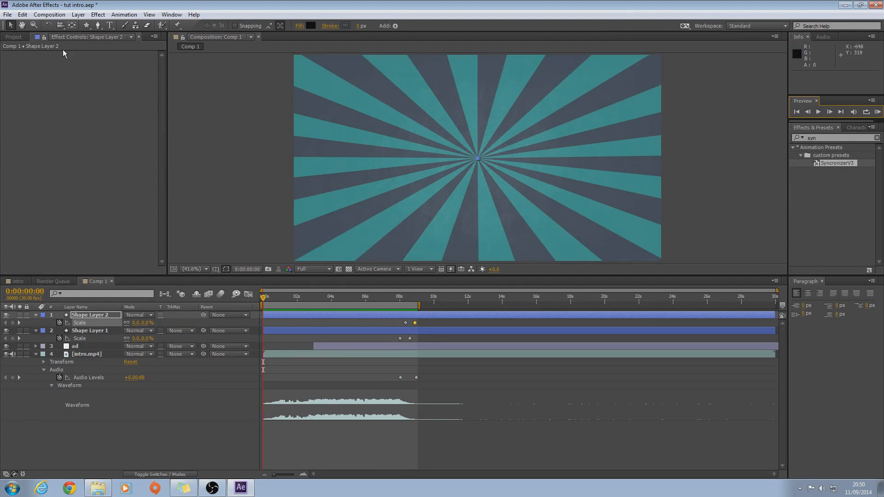
Add Comp 1 to the render queue and set its output file to "intro fin" on the Desktop.
{"action": "left_click", "coordinate": [49, 15]}
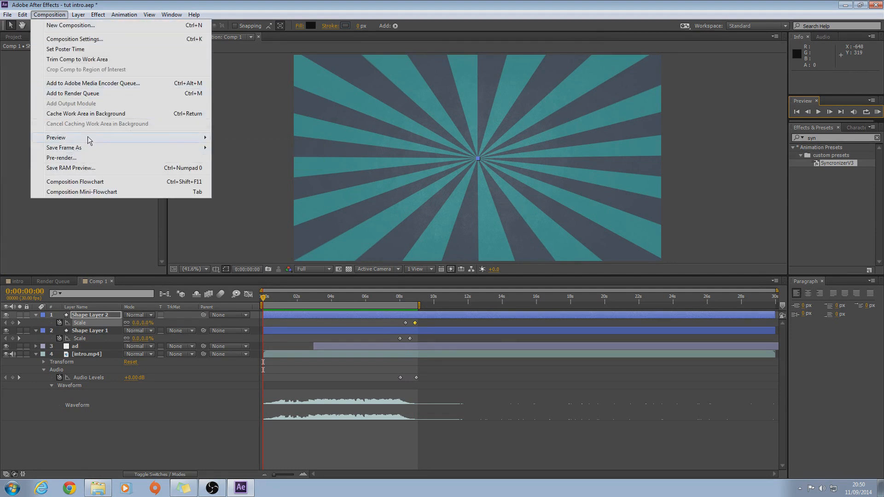
{"action": "left_click", "coordinate": [93, 95]}
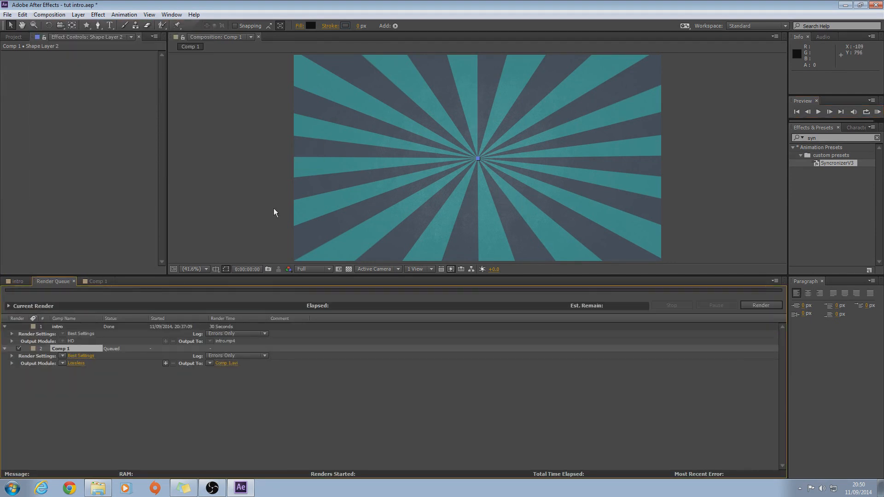
{"action": "left_click", "coordinate": [223, 364]}
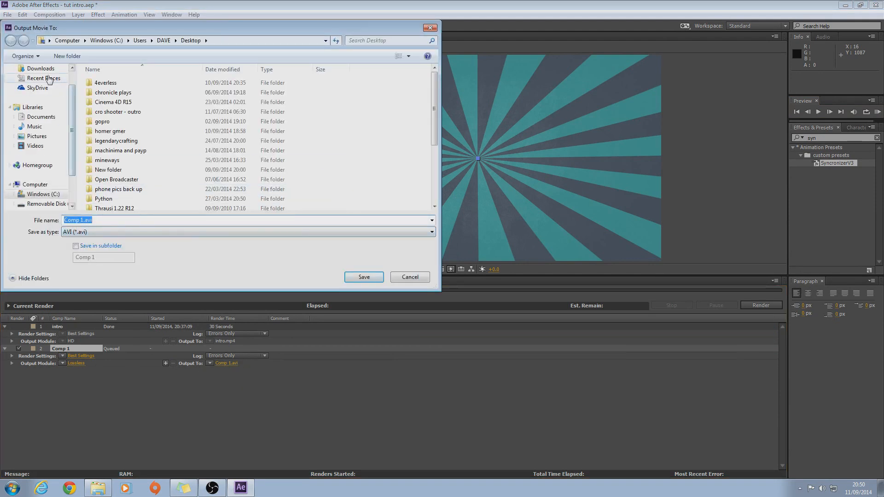
{"action": "scroll", "coordinate": [64, 79], "scroll_direction": "up", "scroll_amount": 1}
{"action": "left_click", "coordinate": [63, 81]}
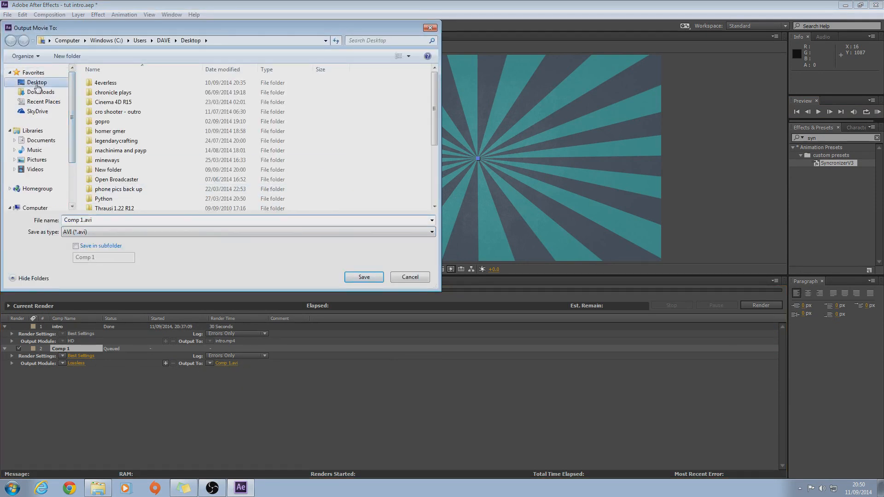
{"action": "type", "text": "intro "}
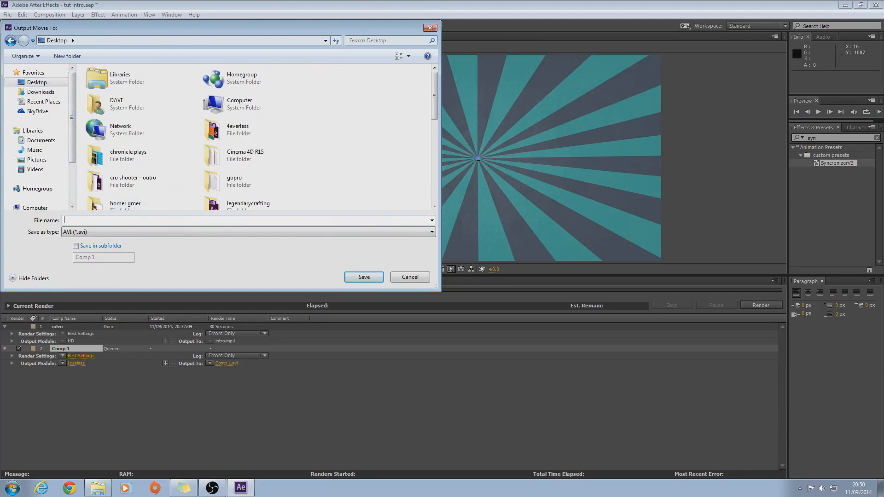
{"action": "type", "text": "fin"}
{"action": "left_click", "coordinate": [364, 277]}
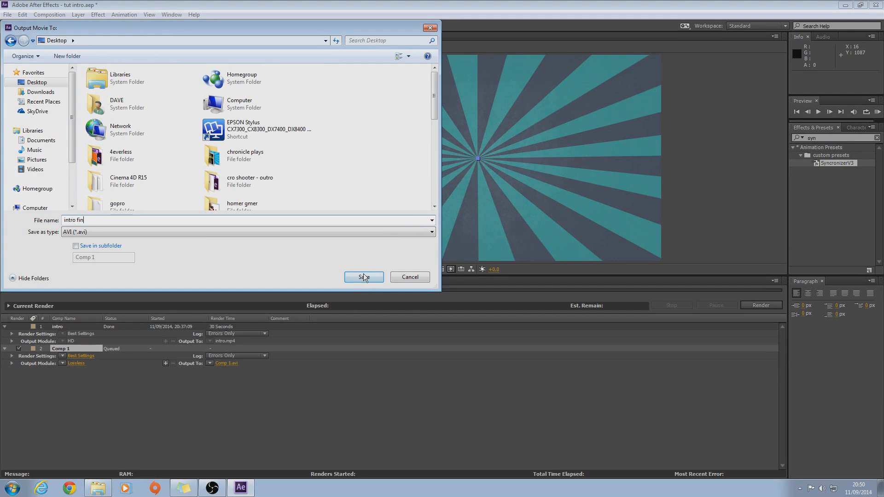
Apply the HD output module to Comp 1 and render the queue.
{"action": "left_click", "coordinate": [62, 363]}
{"action": "left_click", "coordinate": [79, 374]}
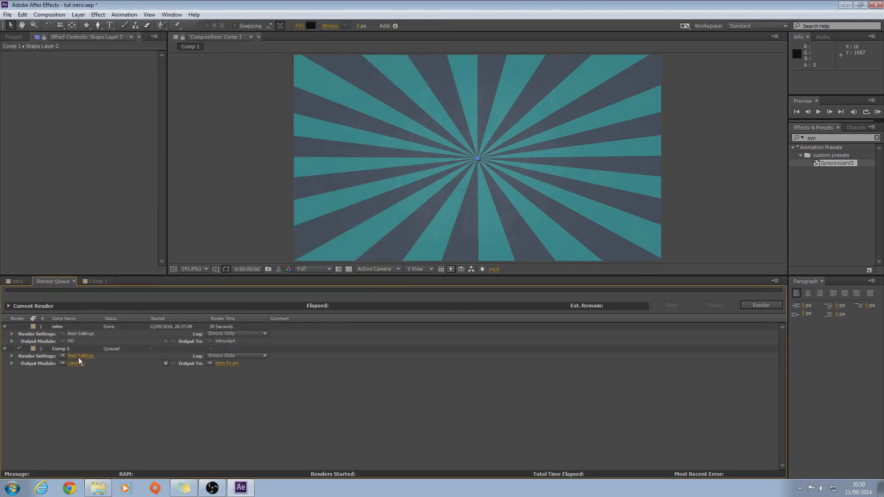
{"action": "left_click", "coordinate": [64, 366]}
{"action": "left_click", "coordinate": [79, 283]}
{"action": "left_click", "coordinate": [761, 305]}
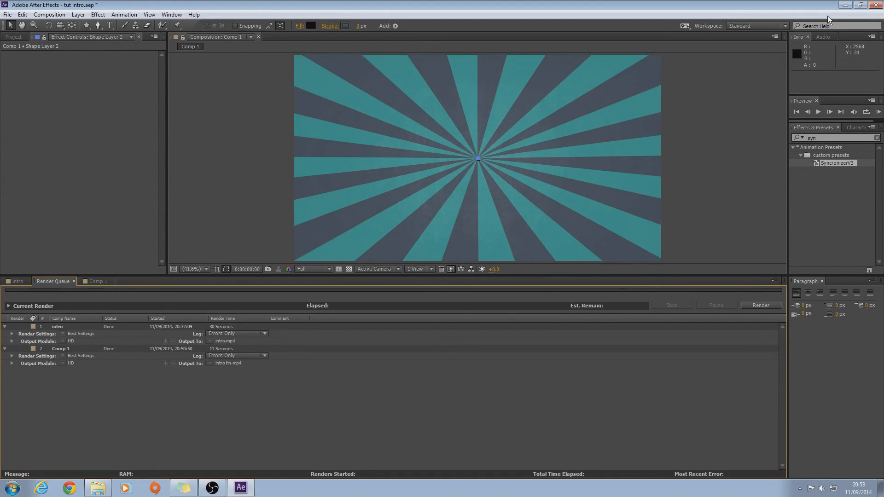
Switch to the Windows desktop and move intro fin.mp4 beside the Cinema 4D R15 folder.
{"action": "left_click", "coordinate": [846, 5]}
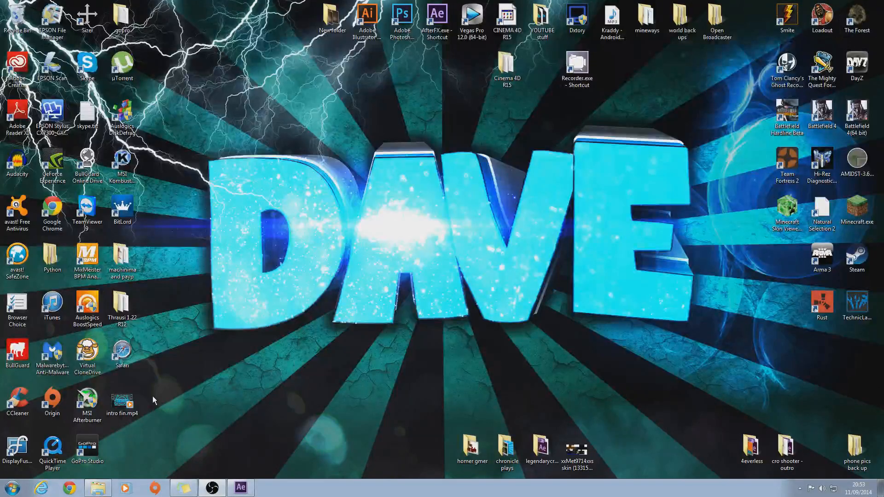
{"action": "left_click_drag", "start_coordinate": [128, 407], "coordinate": [479, 71]}
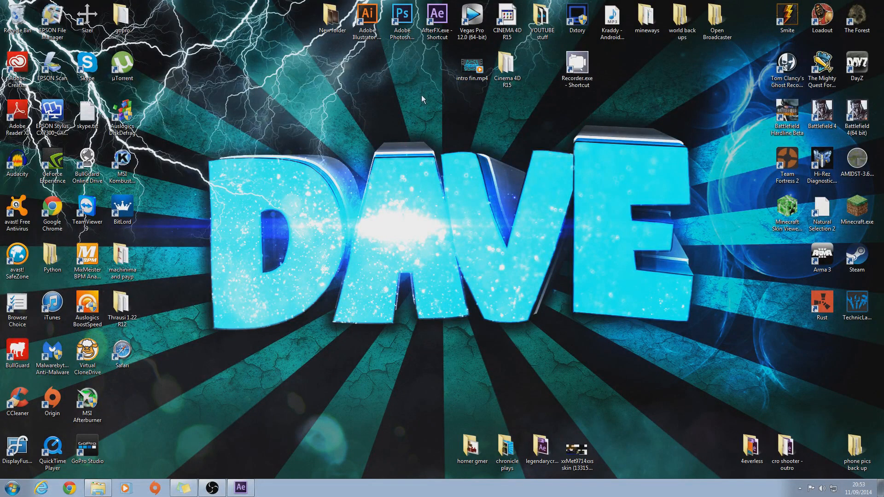
{"action": "left_click_drag", "start_coordinate": [442, 70], "coordinate": [472, 77]}
{"action": "left_click_drag", "start_coordinate": [477, 90], "coordinate": [447, 117]}
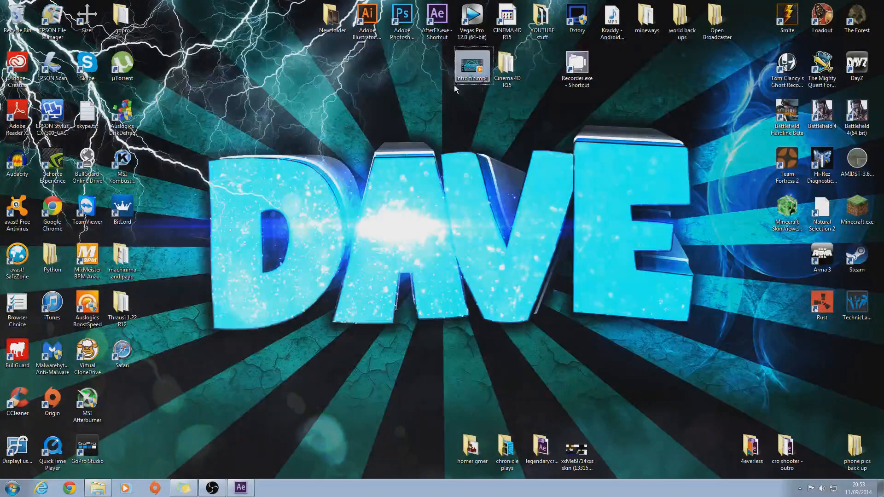
{"action": "left_click", "coordinate": [428, 119]}
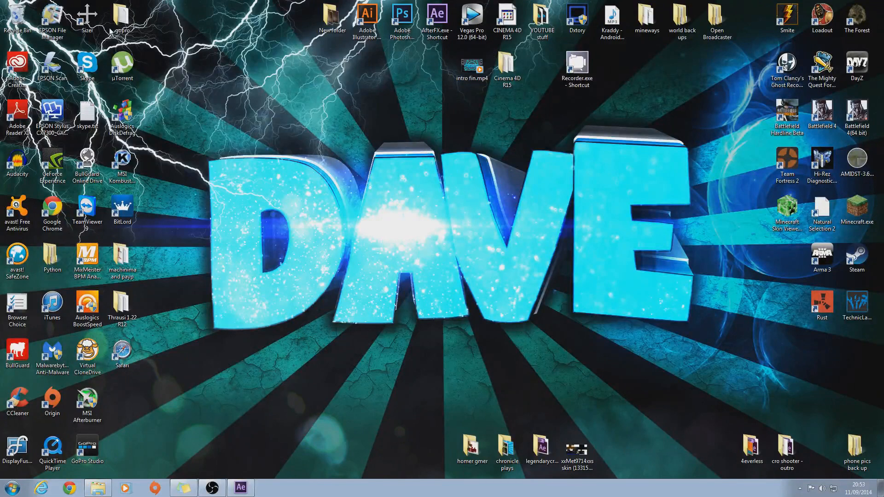